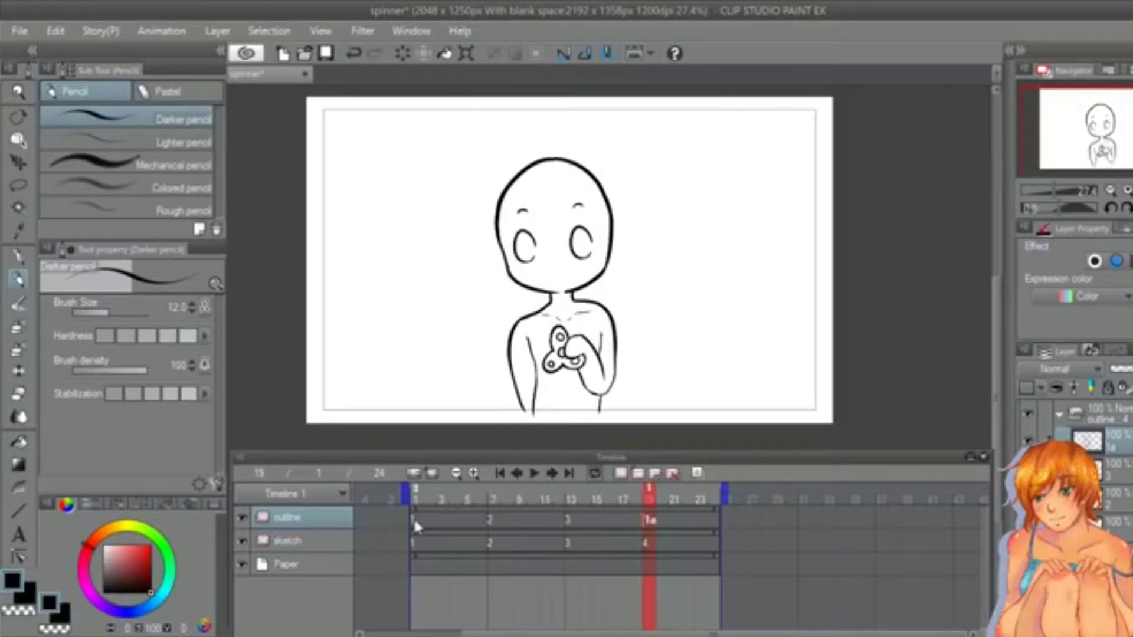
Step: Go to frame 3 on the outline track and turn on onion skin
left_click(413, 517)
left_click(434, 521)
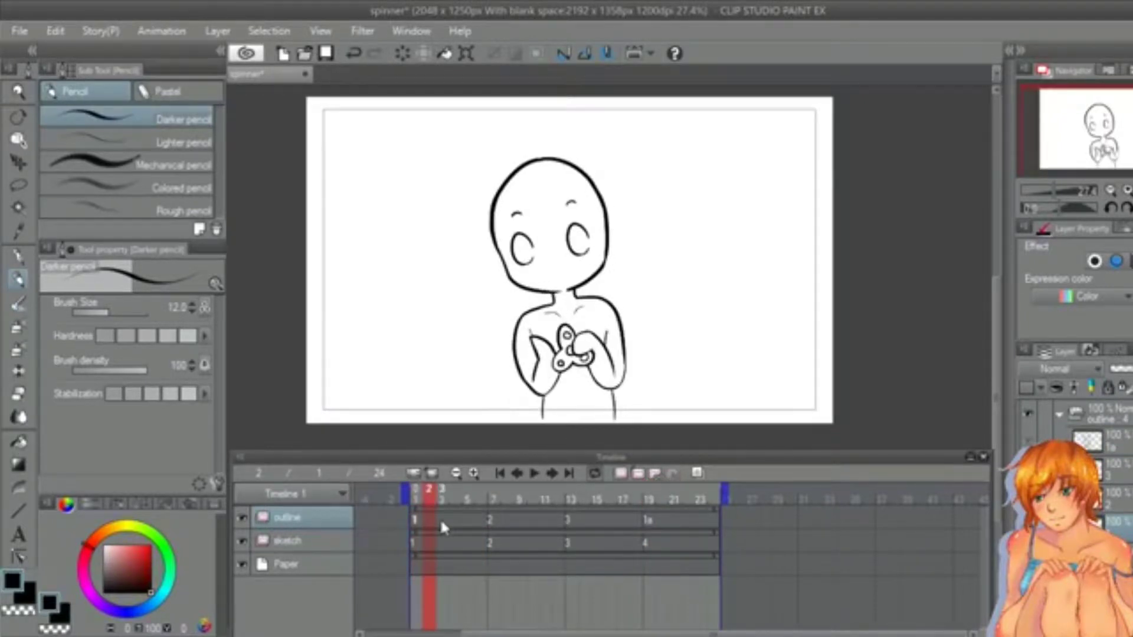
left_click(415, 519)
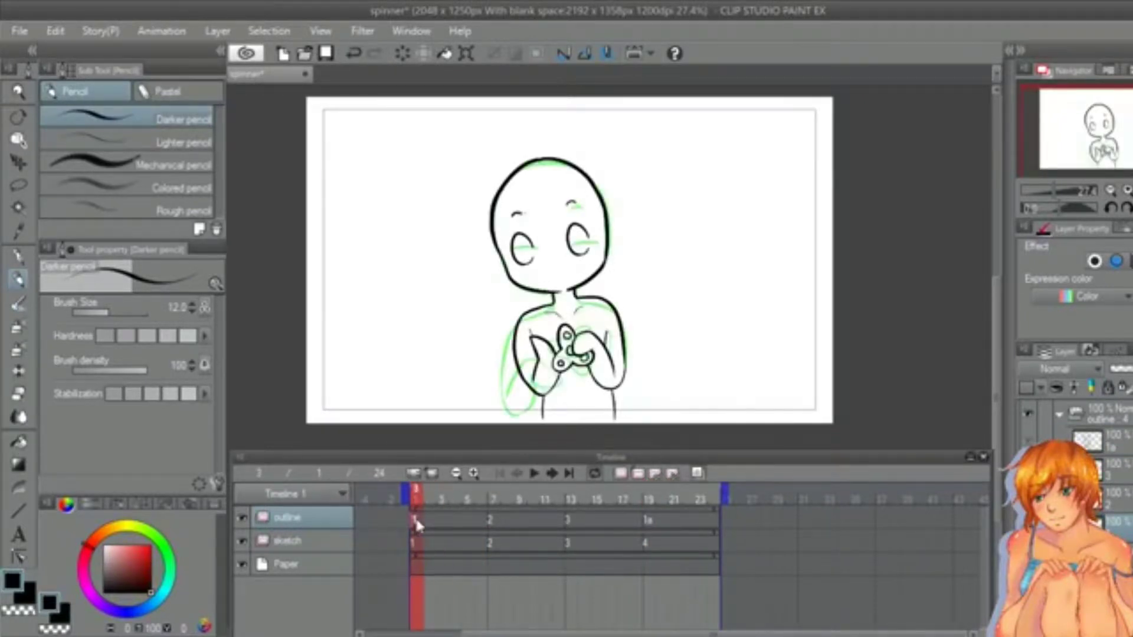
left_click(447, 527)
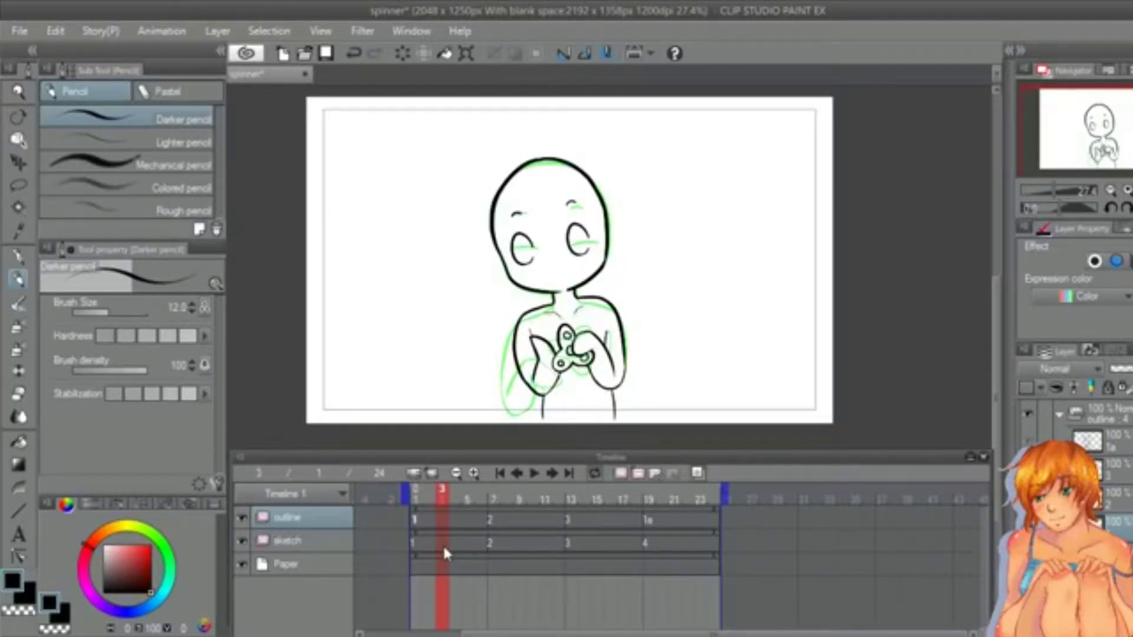
left_click(443, 546)
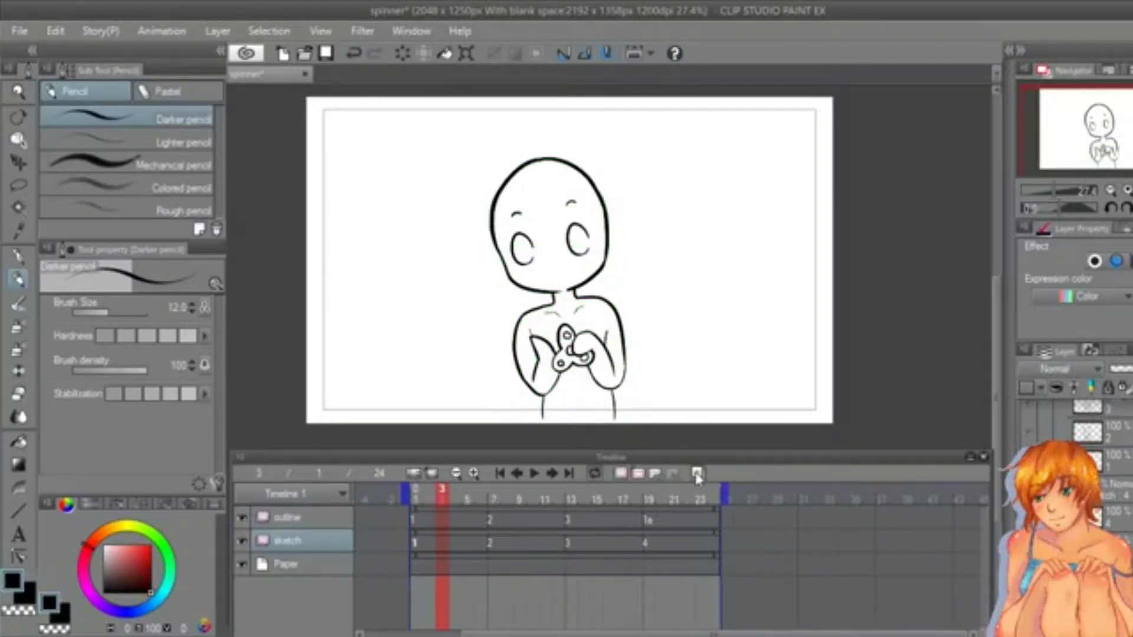
left_click(448, 527)
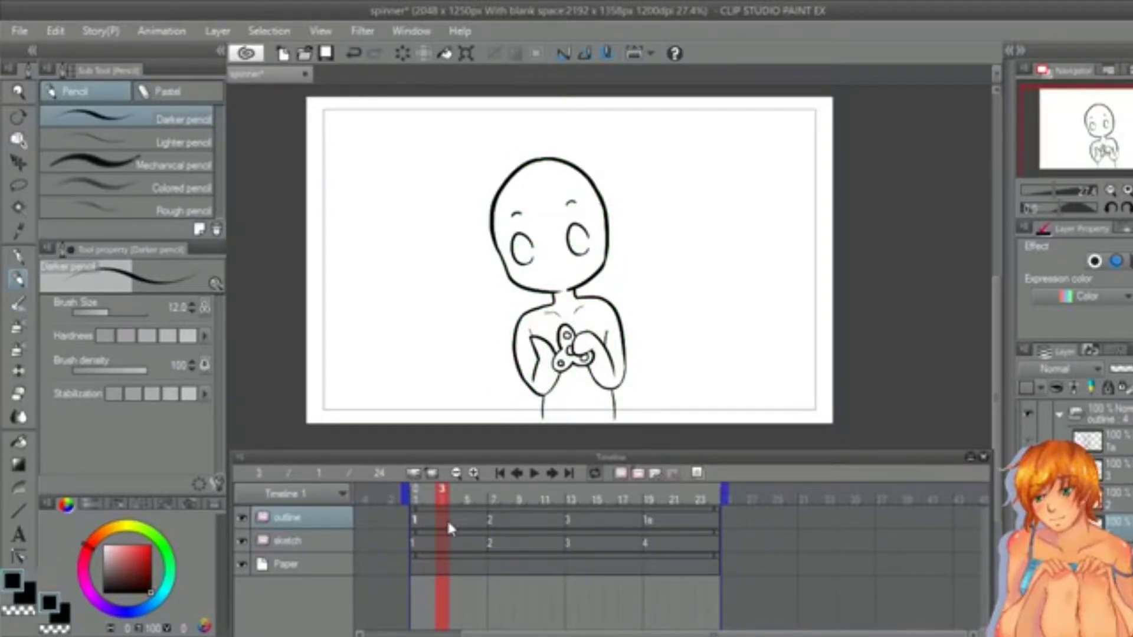
left_click(696, 472)
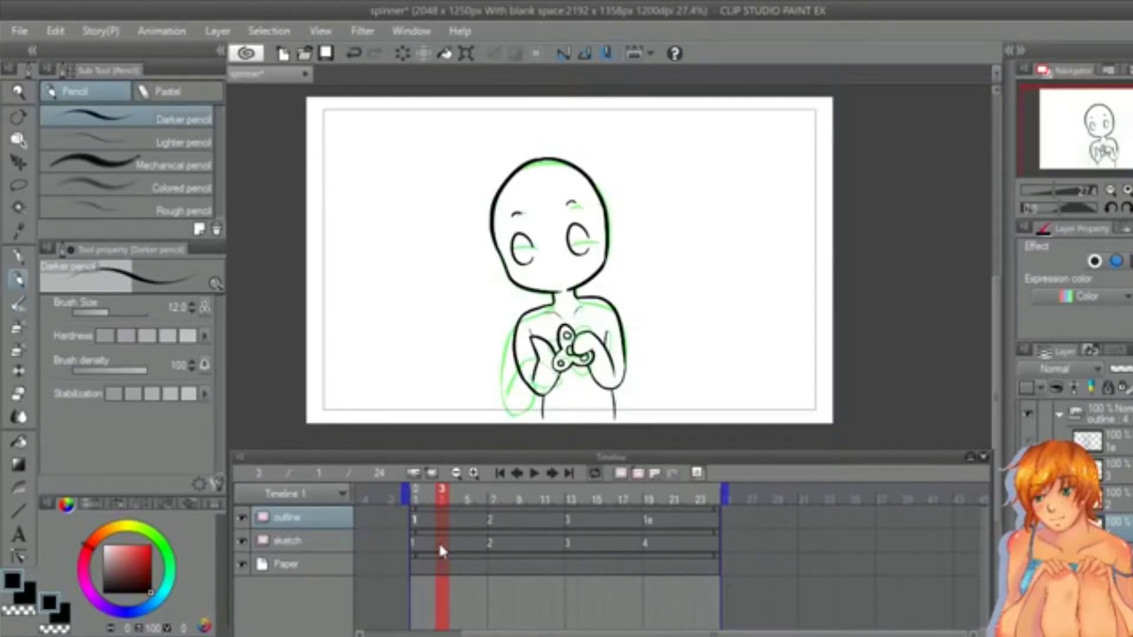
Step: Add a new blank animation cel at frame 3 of the outline track and make it active
key("ctrl+space")
left_click_drag(556, 258, 579, 257)
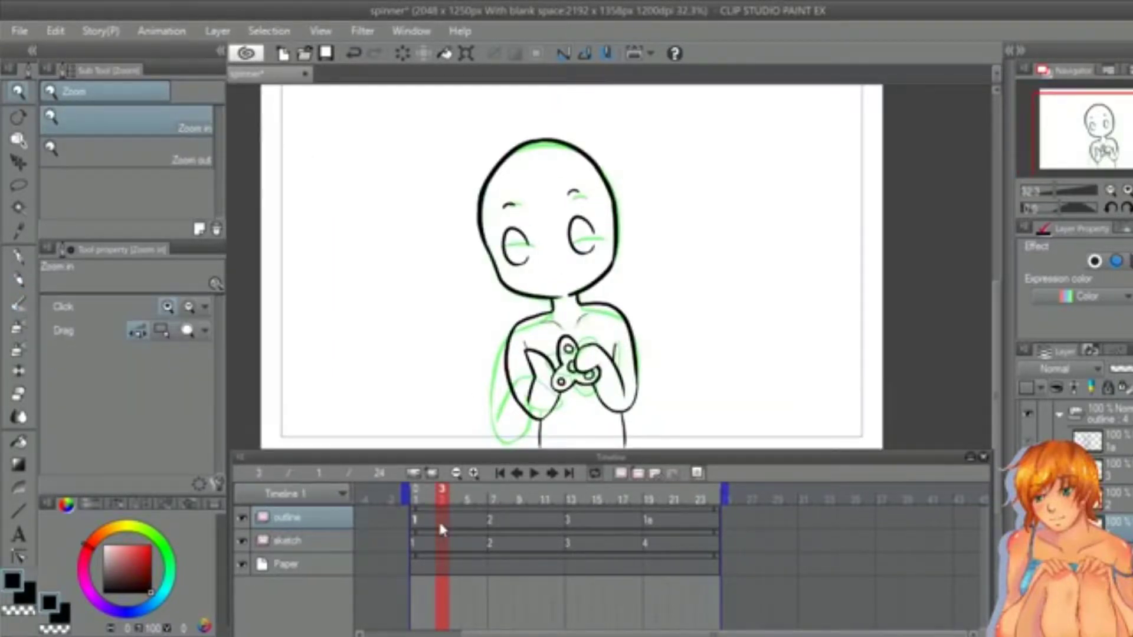
left_click(668, 473)
left_click(443, 550)
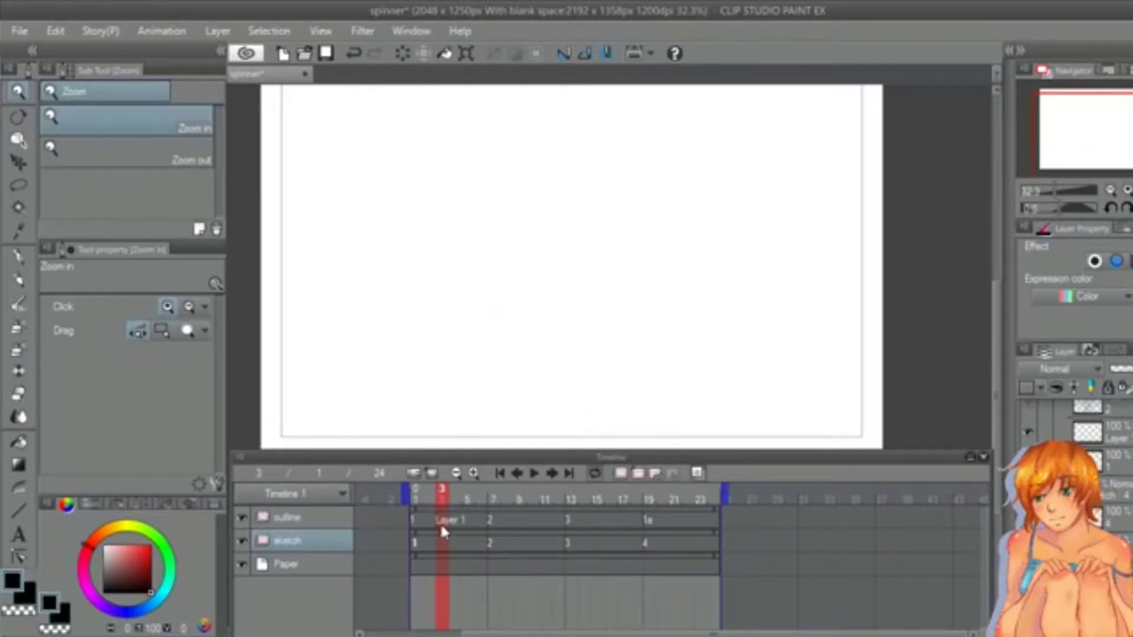
left_click(440, 521)
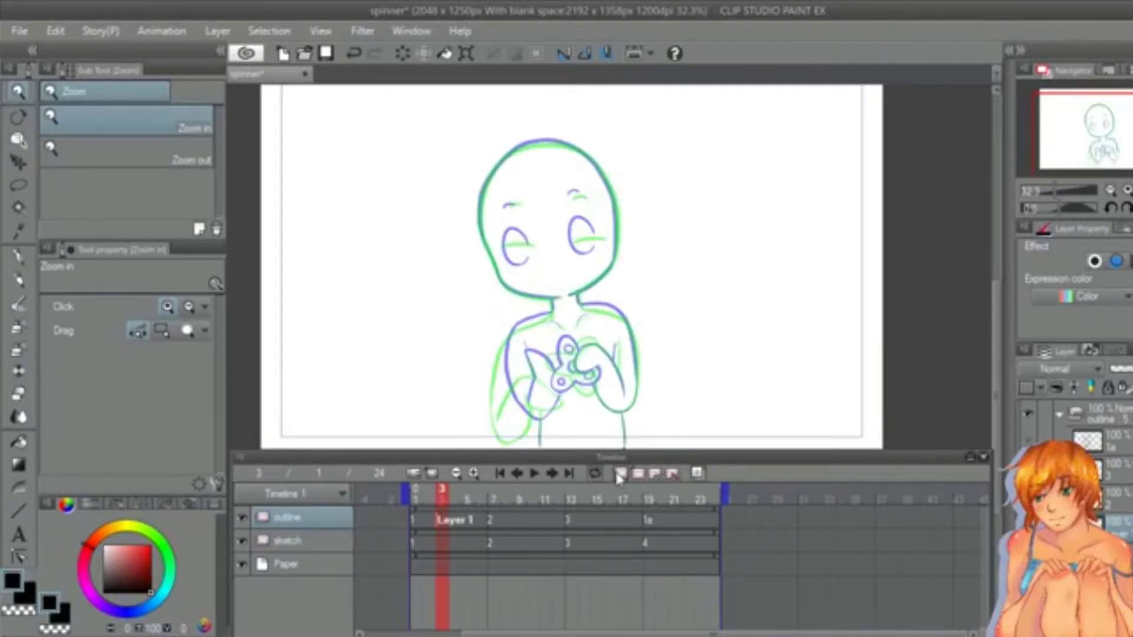
Step: Draw a rounded eye outline on the new cel between the onion-skin guides, using the G-pen at brush size 12
key("p")
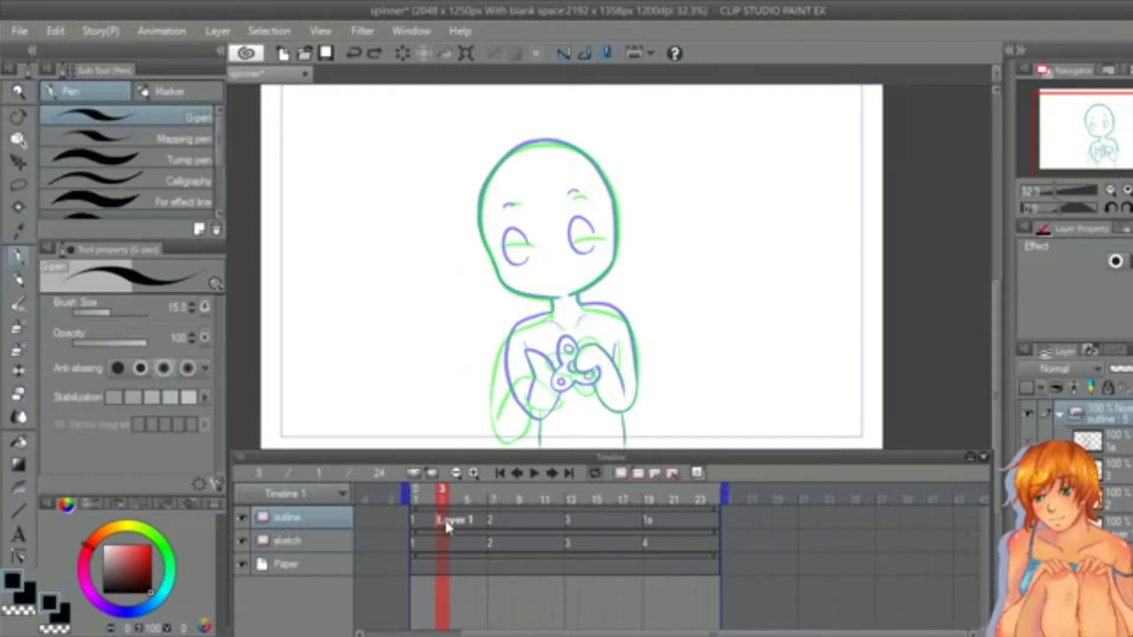
left_click(448, 524)
key("bracketright")
key("bracketright")
key("bracketright")
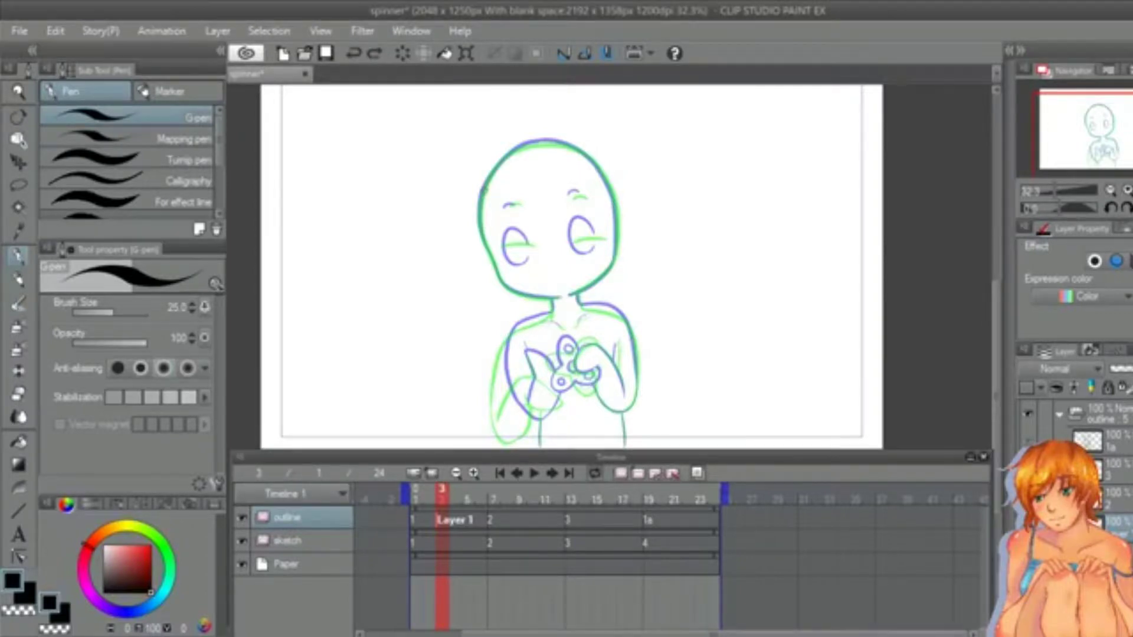
scroll(519, 251, "up", 4)
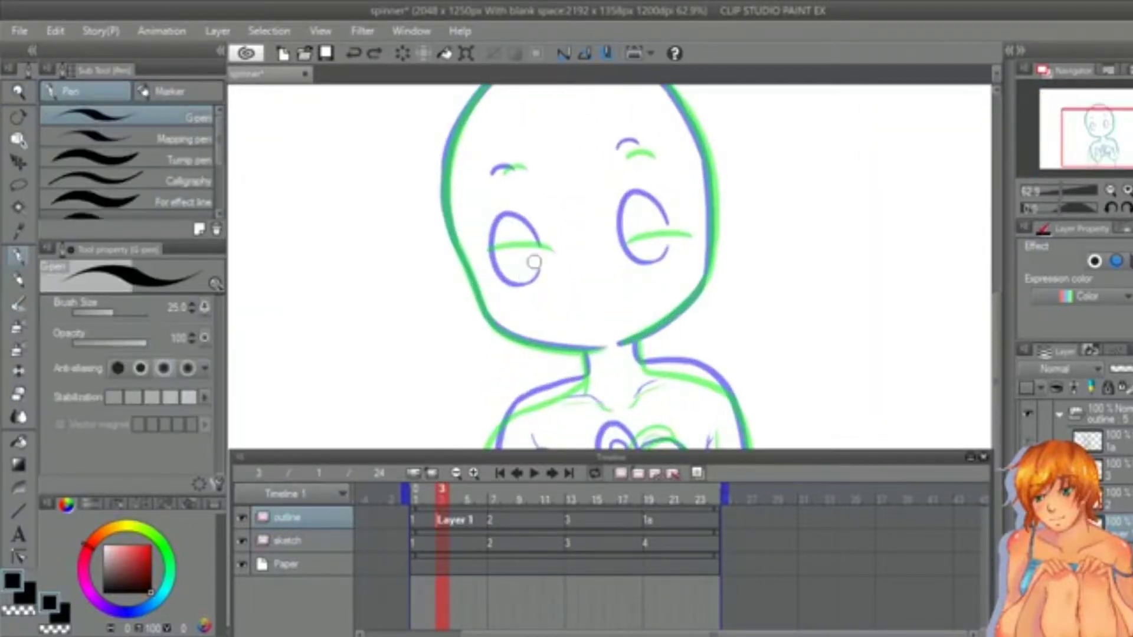
key("bracketleft")
key("bracketleft")
key("bracketleft")
key("bracketleft")
mouse_move(492, 237)
left_mouse_down()
mouse_move(533, 226)
mouse_move(501, 275)
mouse_move(537, 271)
mouse_move(535, 231)
mouse_move(539, 247)
mouse_move(492, 256)
mouse_move(536, 239)
mouse_move(558, 255)
mouse_move(555, 245)
mouse_move(663, 246)
left_mouse_up()
key("ctrl+z")
Step: Lasso the drawn eye and place a horizontally flipped copy as the second eye, keeping the original and rotating the copy about -18 degrees
left_click(18, 185)
left_click(548, 319)
left_click(62, 370)
left_click(105, 307)
left_click_drag(714, 199, 700, 178)
left_click_drag(671, 239, 678, 242)
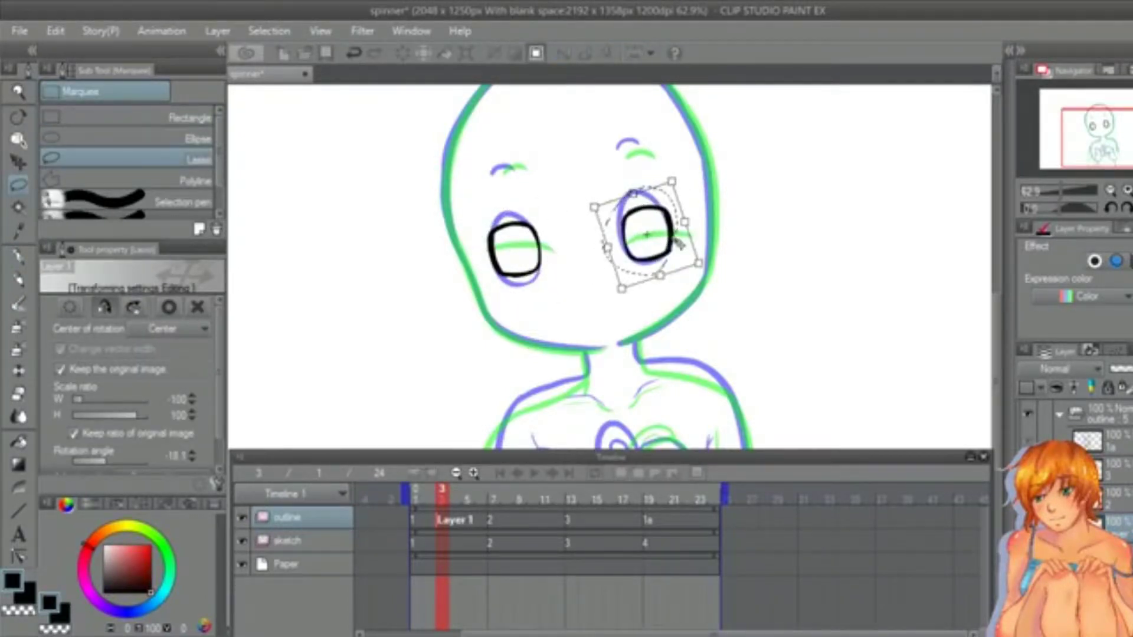
key("Return")
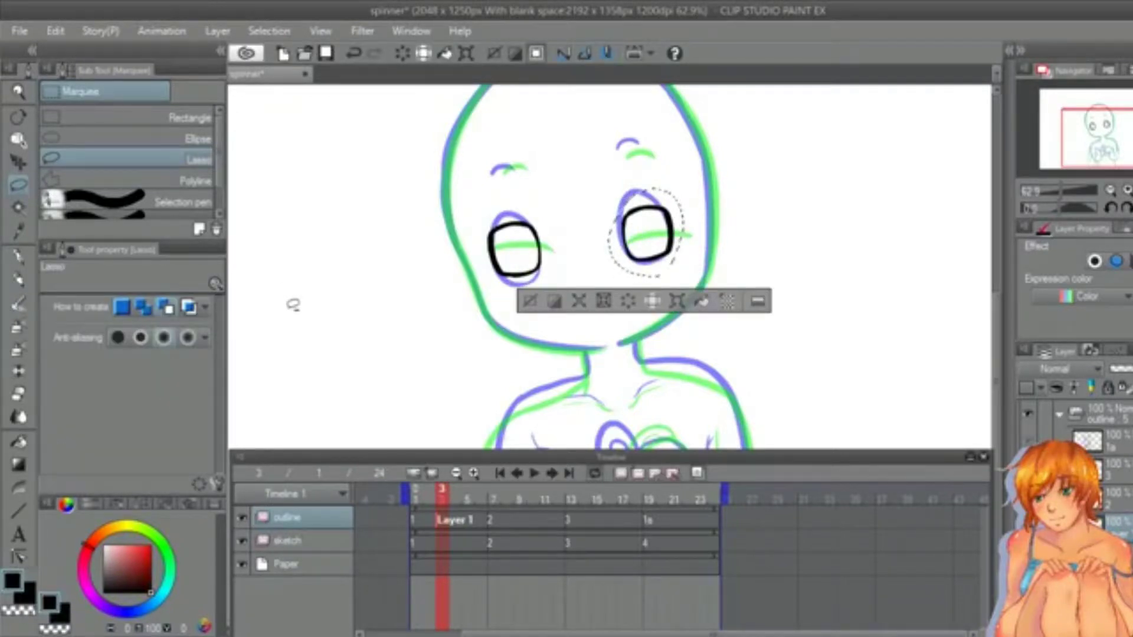
left_click(293, 305)
Step: Draw both short eyebrow arcs above the eyes between the onion-skin guides with the G-pen
left_click(18, 255)
mouse_move(619, 151)
left_mouse_down()
mouse_move(626, 141)
mouse_move(646, 152)
left_mouse_up()
key("ctrl+z")
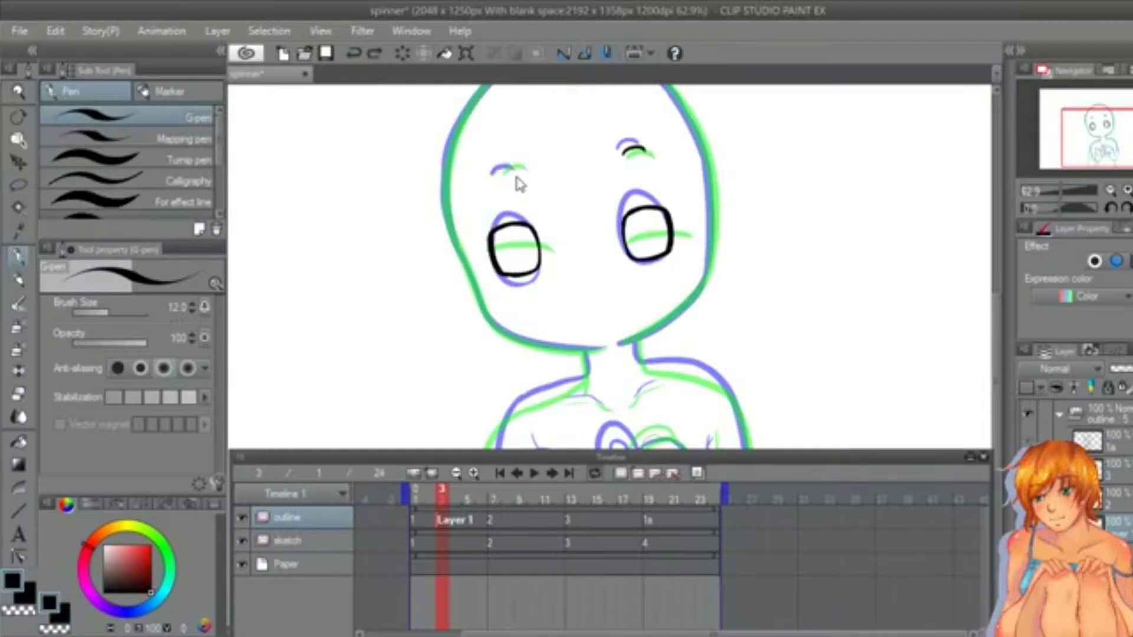
left_click_drag(499, 176, 524, 170)
Step: Set the G-pen brush size to 17 and draw the two side lines of the neck
key("bracketright")
key("bracketright")
mouse_move(996, 322)
left_mouse_down()
mouse_move(997, 300)
mouse_move(1005, 378)
left_mouse_up()
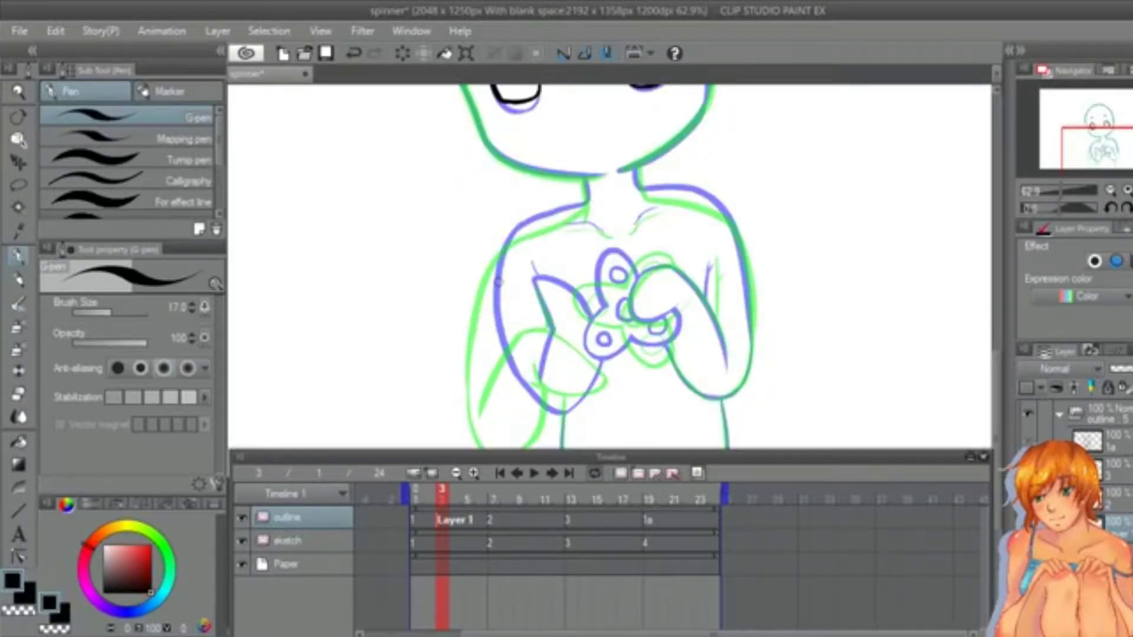
left_click_drag(584, 177, 588, 201)
left_click_drag(633, 171, 640, 189)
Step: Draw the arched outline of the fidget spinner's upper lobe over the blue guide, redrawing it until it is clean
left_click_drag(997, 363, 997, 373)
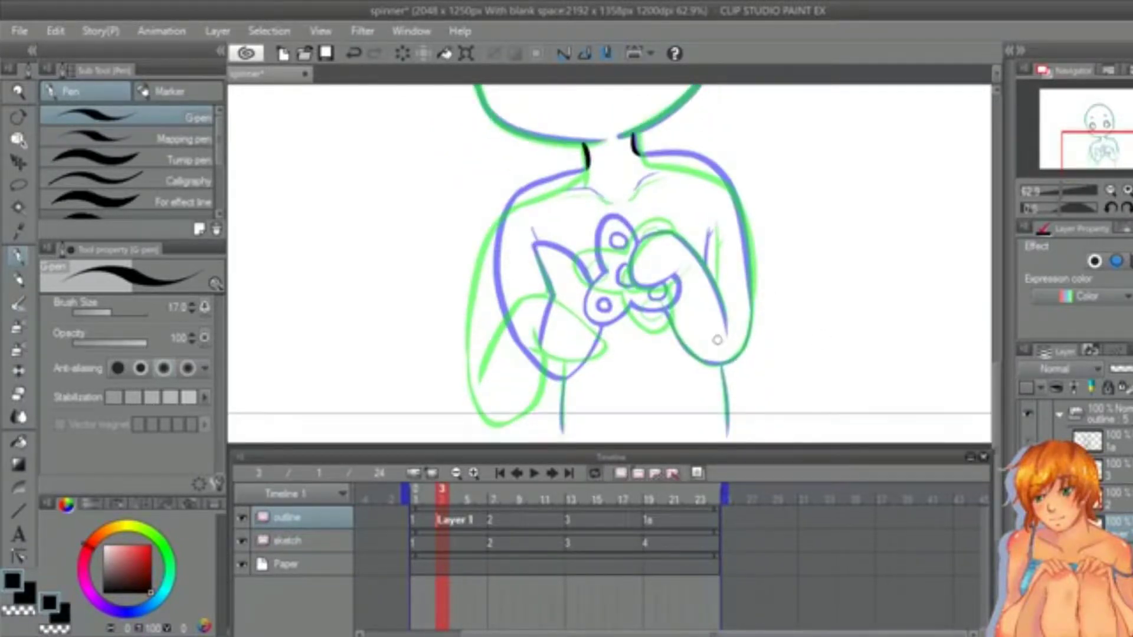
mouse_move(605, 269)
left_mouse_down()
mouse_move(607, 220)
mouse_move(632, 241)
mouse_move(615, 214)
left_mouse_up()
key("ctrl+z")
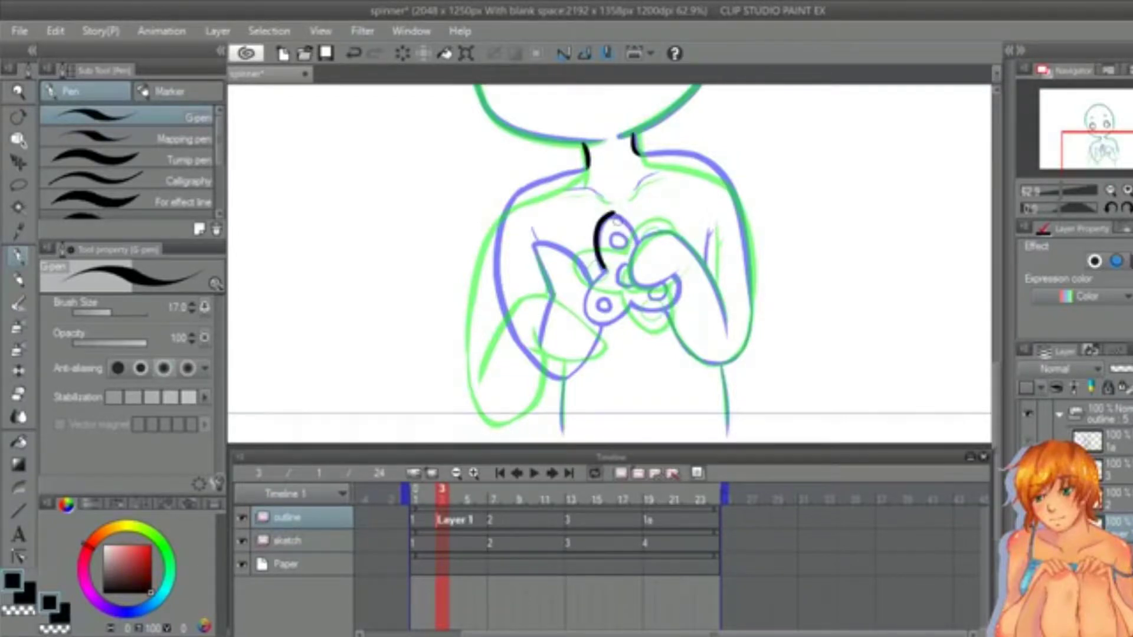
key("ctrl+z")
mouse_move(602, 266)
left_mouse_down()
mouse_move(632, 224)
mouse_move(637, 259)
left_mouse_up()
Step: Lasso the spinner's upper lobe, then rotate it counterclockwise about 17 degrees and shift it slightly away from the hand
left_click(18, 185)
mouse_move(610, 205)
left_mouse_down()
mouse_move(613, 281)
mouse_move(608, 207)
left_mouse_up()
key("ctrl+t")
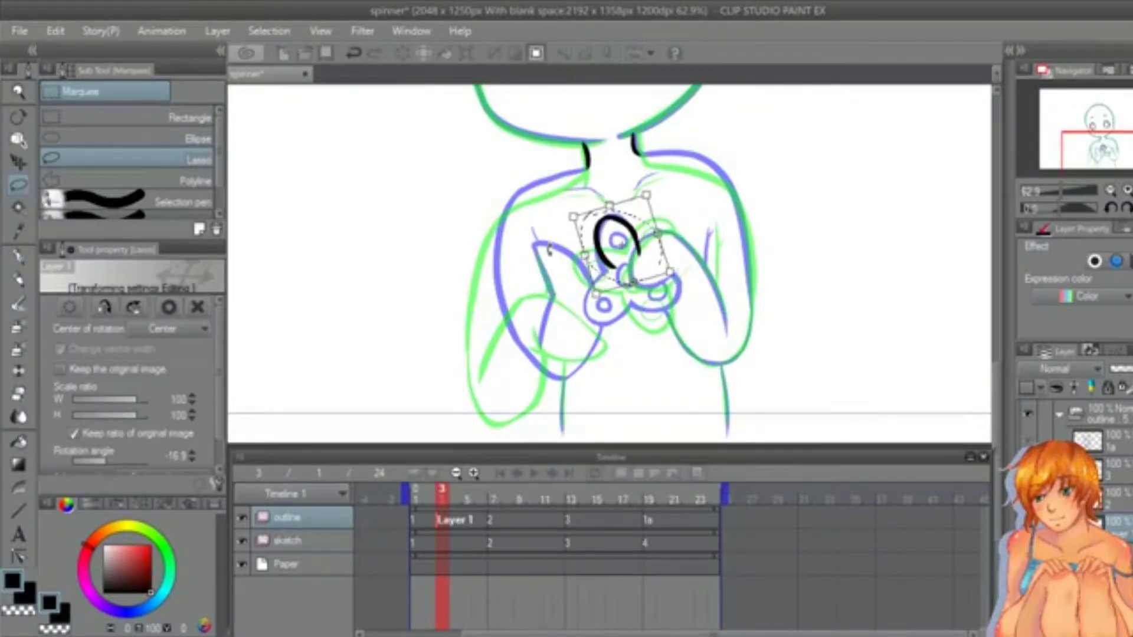
mouse_move(619, 246)
left_mouse_down()
mouse_move(608, 250)
mouse_move(668, 232)
mouse_move(615, 246)
left_mouse_up()
left_click_drag(677, 223, 679, 229)
key("Return")
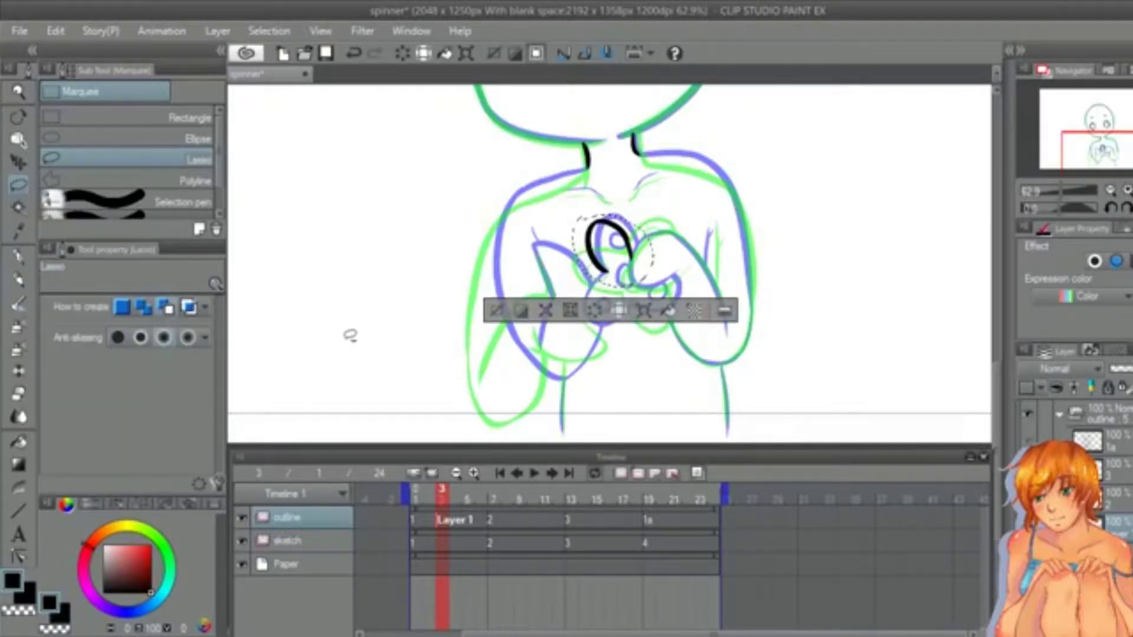
key("ctrl+t")
left_click_drag(670, 227, 581, 199)
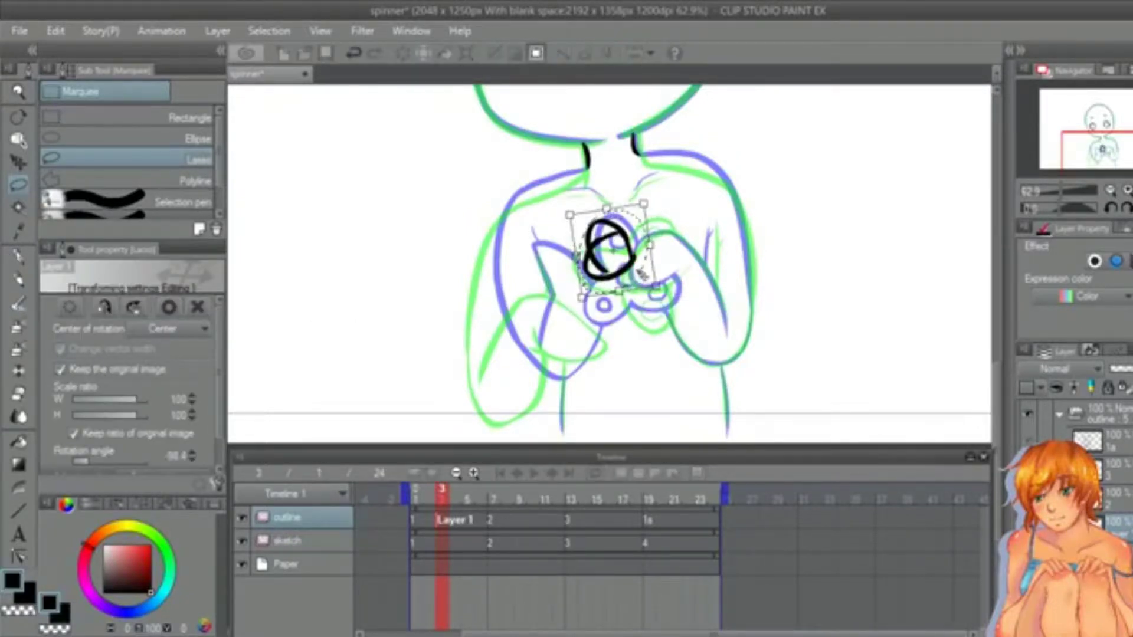
left_click_drag(642, 273, 630, 317)
left_click_drag(681, 267, 673, 245)
key("ctrl+z")
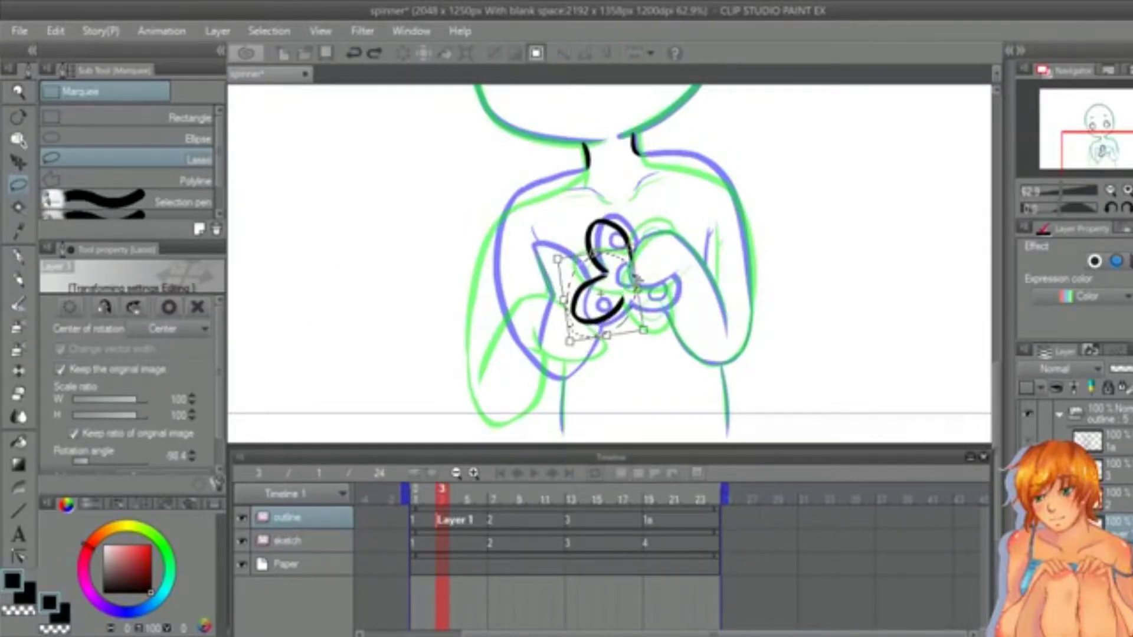
key("Escape")
key("ctrl+d")
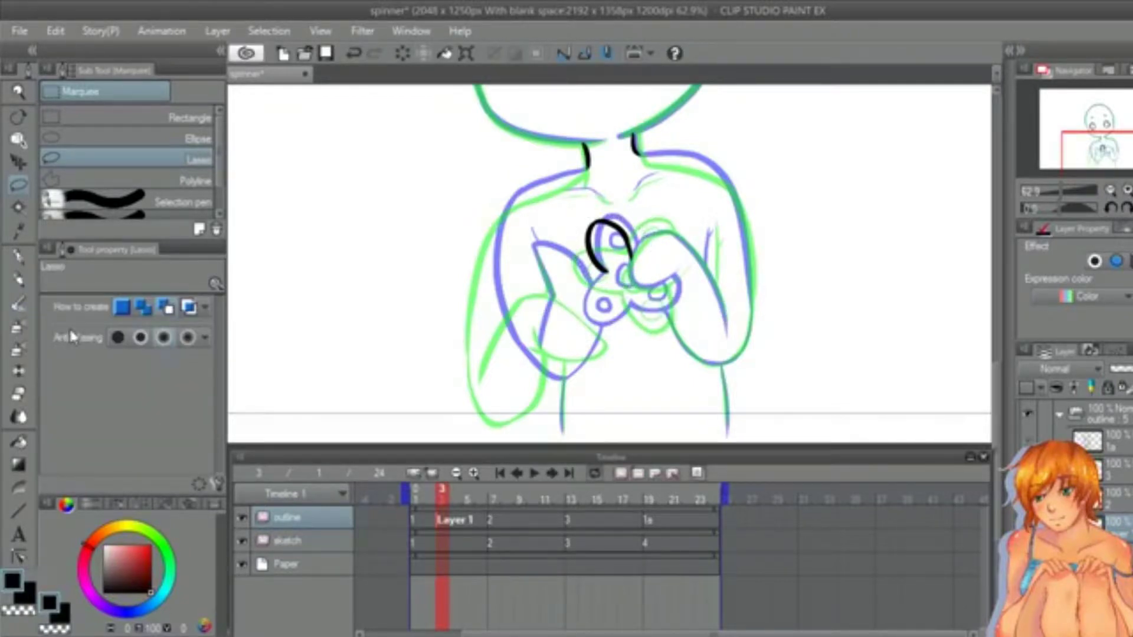
Step: Draw the curved outline of the spinner's lower lobe beneath the upper one with the G-pen
left_click(18, 256)
mouse_move(604, 275)
left_mouse_down()
mouse_move(625, 300)
mouse_move(586, 319)
mouse_move(615, 323)
mouse_move(588, 285)
mouse_move(632, 298)
left_mouse_up()
key("ctrl+z")
key("ctrl+z")
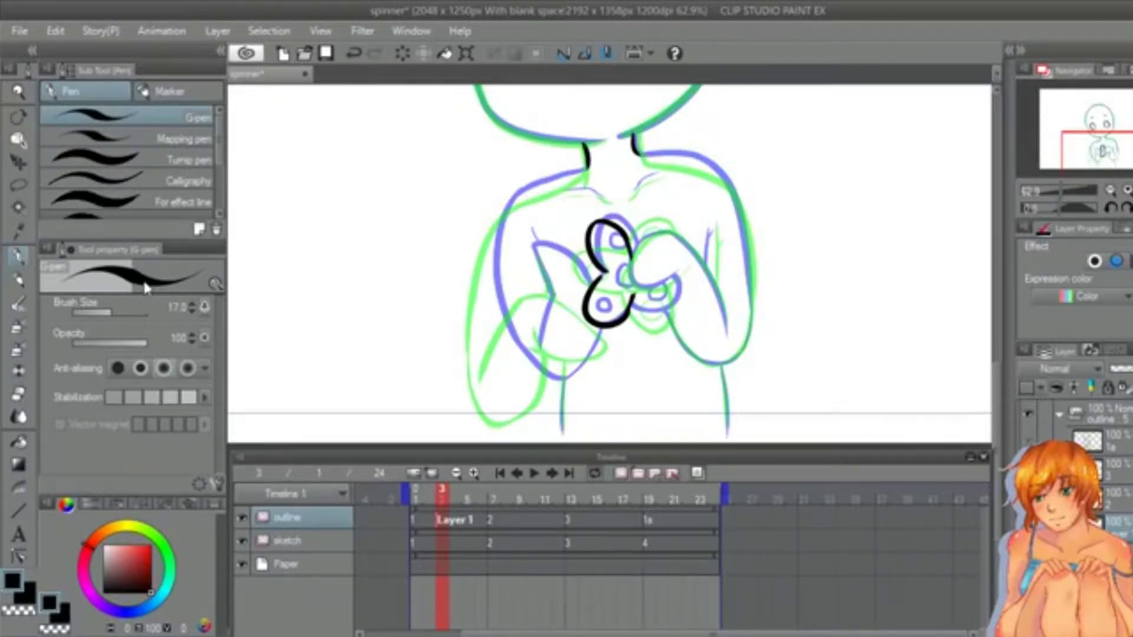
Step: Lasso the spinner's lower lobe, rotate it about -10 degrees, shift it slightly toward the hand and deselect it
key("m")
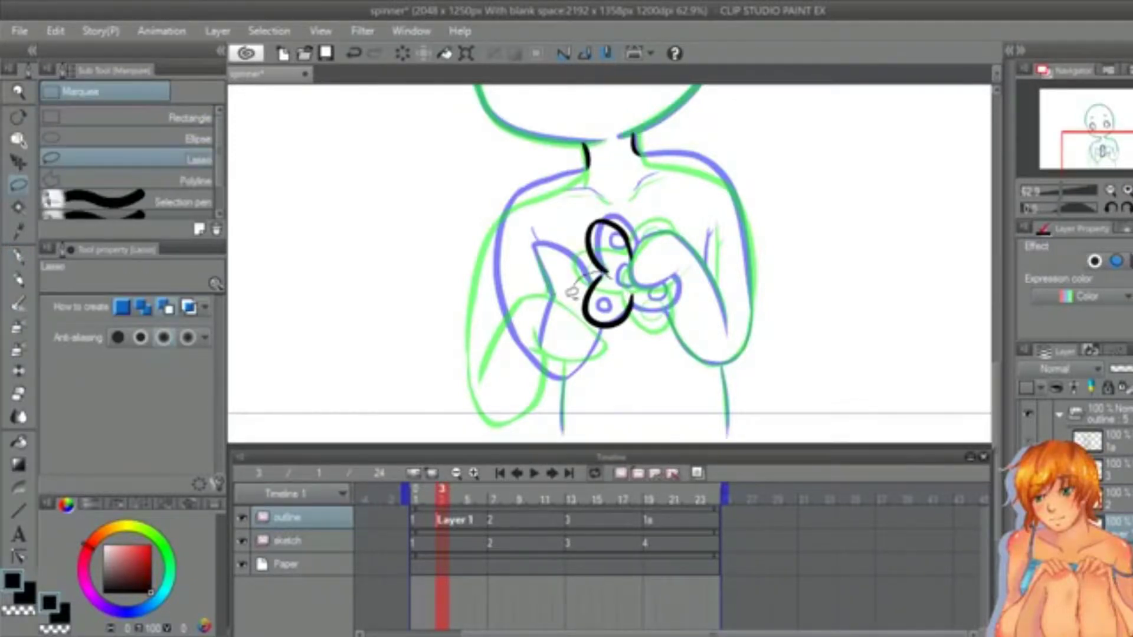
mouse_move(572, 290)
left_mouse_down()
mouse_move(640, 287)
mouse_move(619, 281)
left_mouse_up()
key("ctrl+t")
left_click_drag(642, 321, 648, 325)
left_click_drag(697, 290, 659, 323)
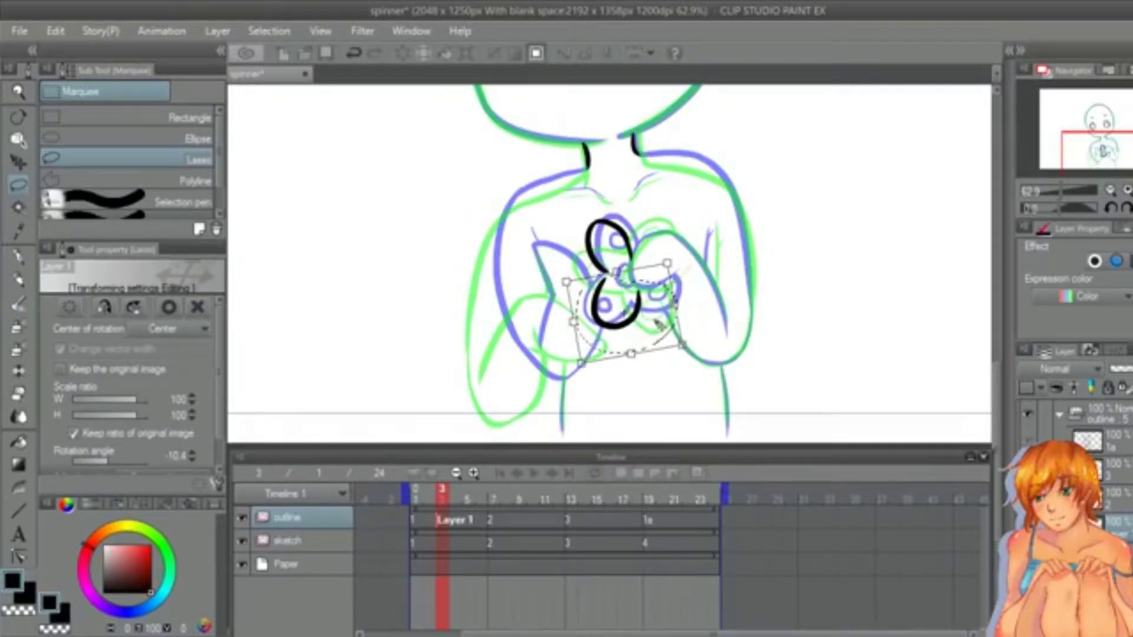
key("Return")
key("ctrl+d")
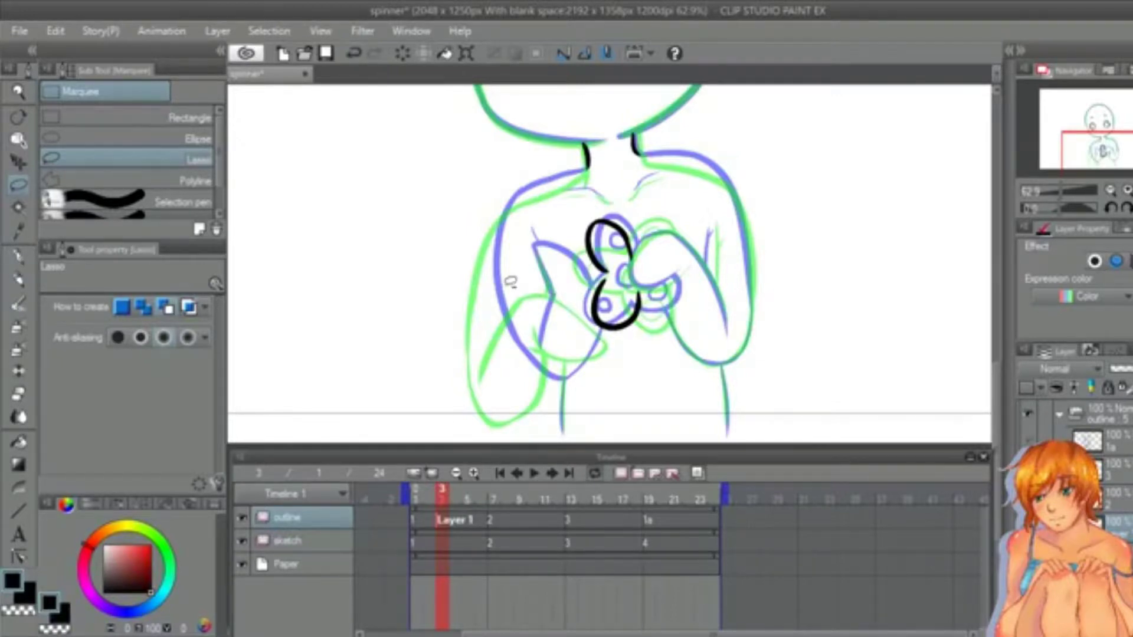
Step: Join the upper and lower spinner lobes with a pen line and nudge the lower lobe's open end inward
key("p")
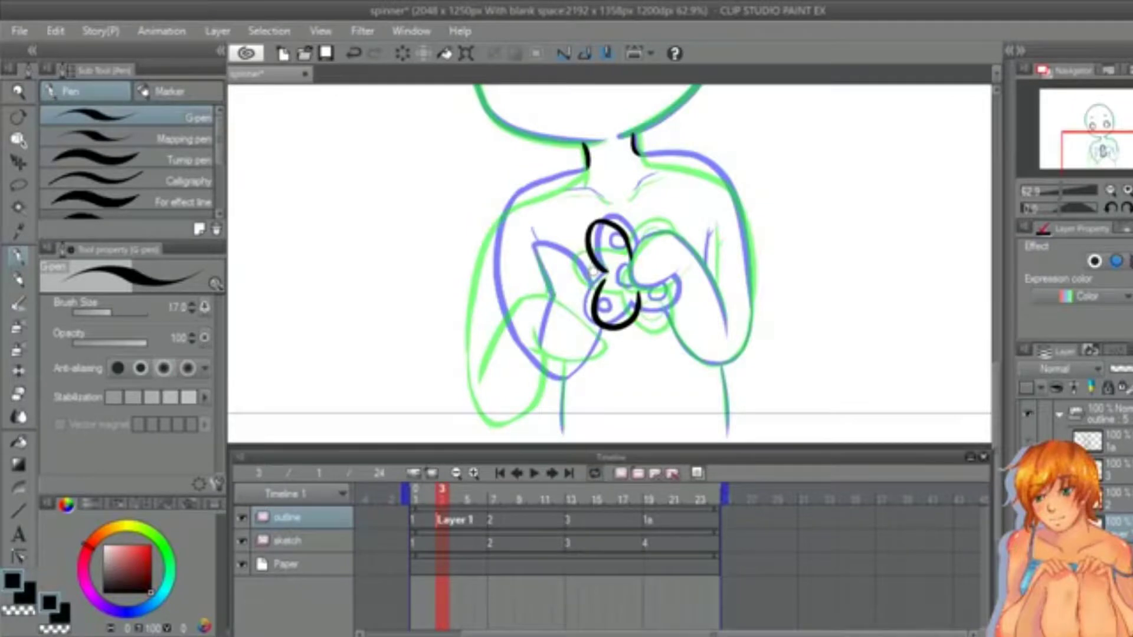
key("m")
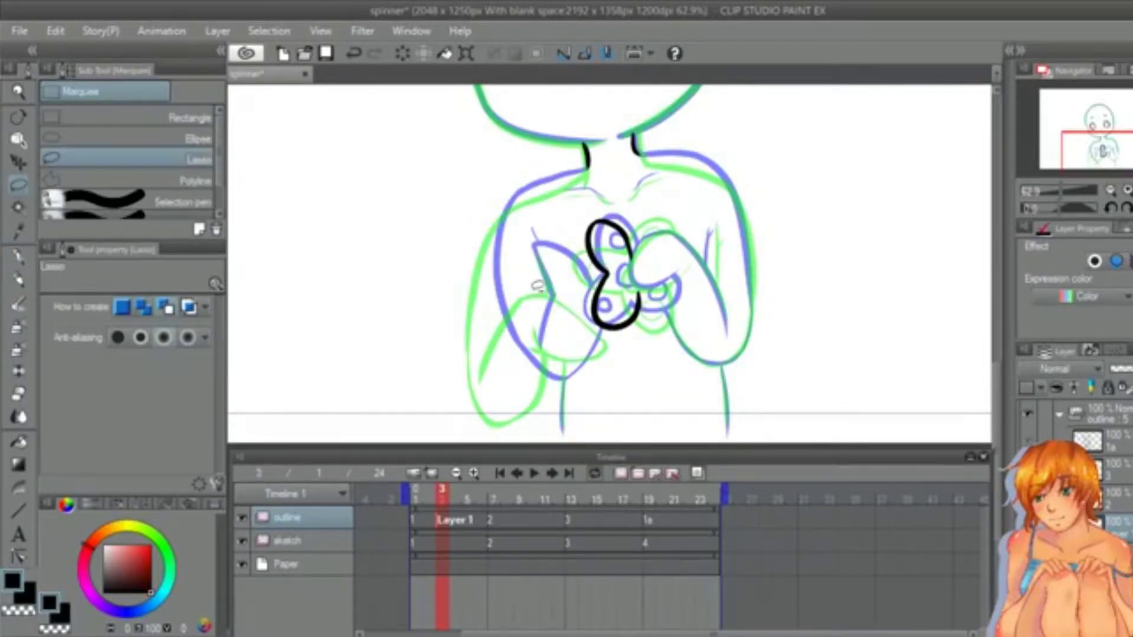
left_click_drag(649, 287, 617, 336)
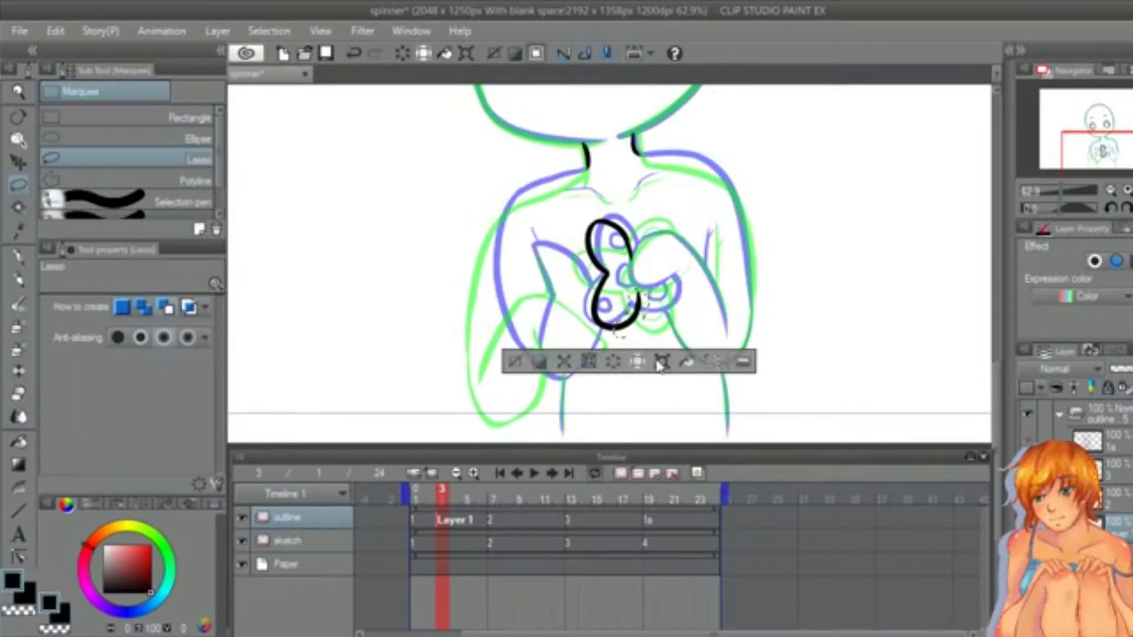
left_click(662, 362)
key("Escape")
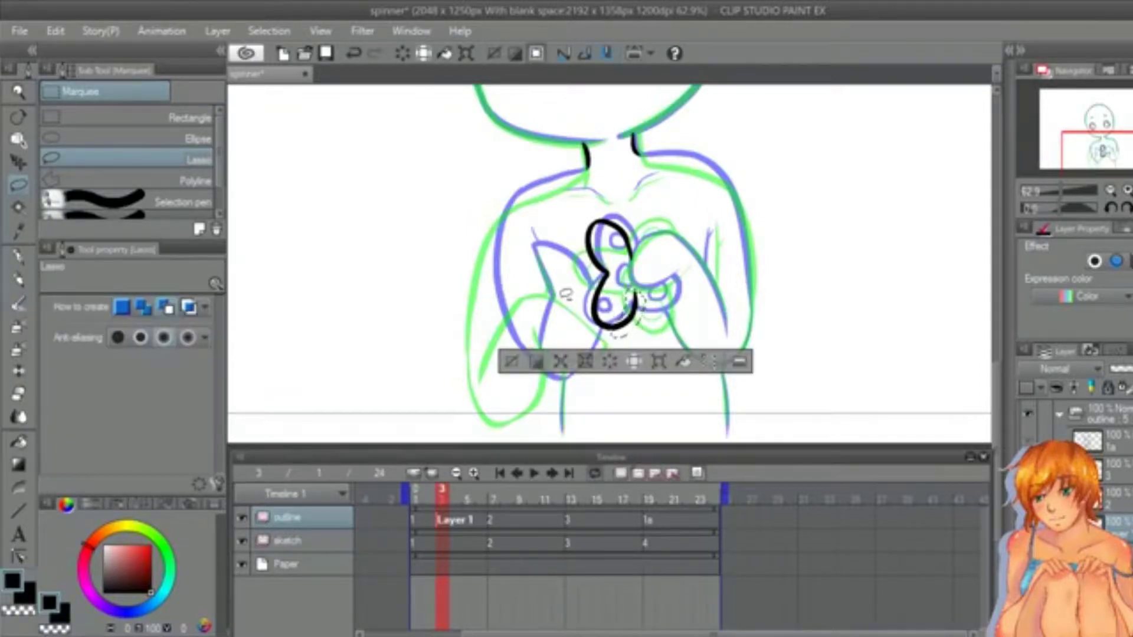
key("ctrl+d")
Step: Draw the spinner's third lobe, centre hub and lobe holes, plus the edge of the hand gripping it
left_click(18, 256)
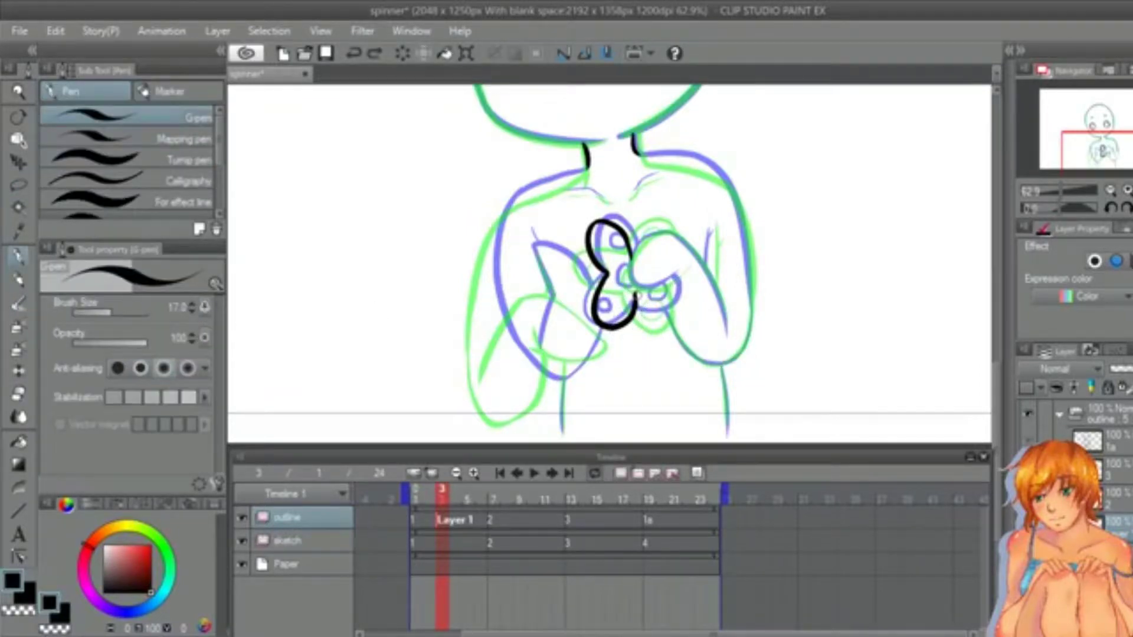
mouse_move(635, 293)
left_mouse_down()
mouse_move(679, 271)
mouse_move(620, 282)
mouse_move(633, 285)
left_mouse_up()
mouse_move(614, 301)
left_mouse_down()
mouse_move(611, 319)
mouse_move(617, 301)
mouse_move(667, 279)
left_mouse_up()
key("ctrl+z")
mouse_move(603, 237)
left_mouse_down()
mouse_move(601, 250)
mouse_move(605, 237)
mouse_move(661, 283)
mouse_move(683, 265)
left_mouse_up()
key("ctrl+z")
Step: Draw the lower edge of the forearm from the spinner down to the elbow, redrawing it until it is clean
left_click_drag(663, 301, 689, 346)
key("ctrl+z")
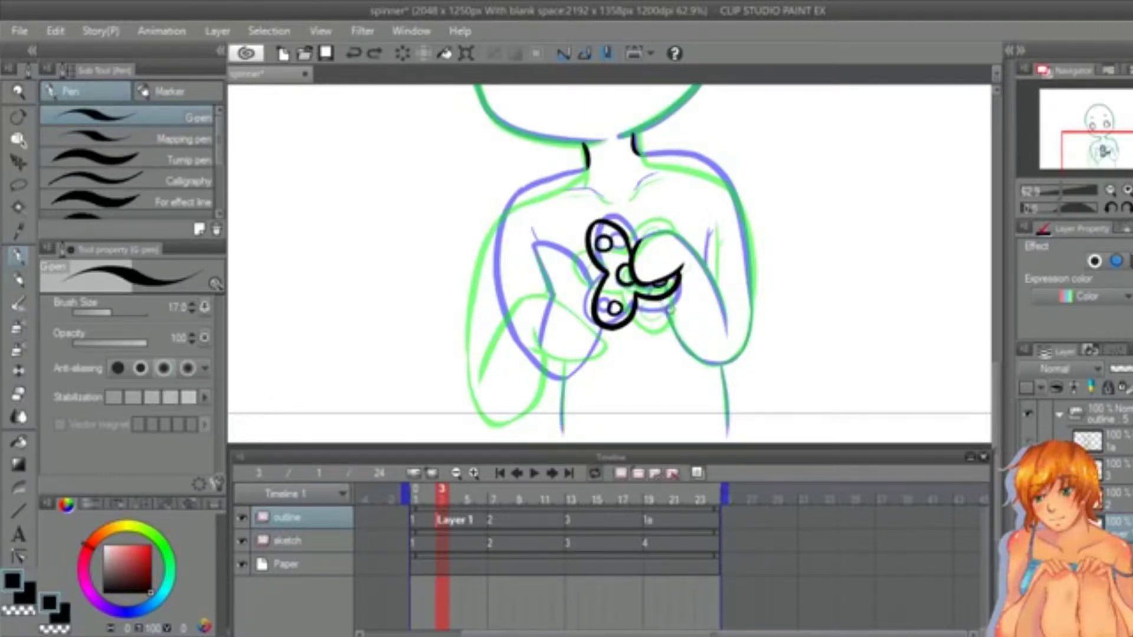
left_click_drag(664, 299, 722, 362)
key("ctrl+z")
left_click_drag(664, 299, 722, 365)
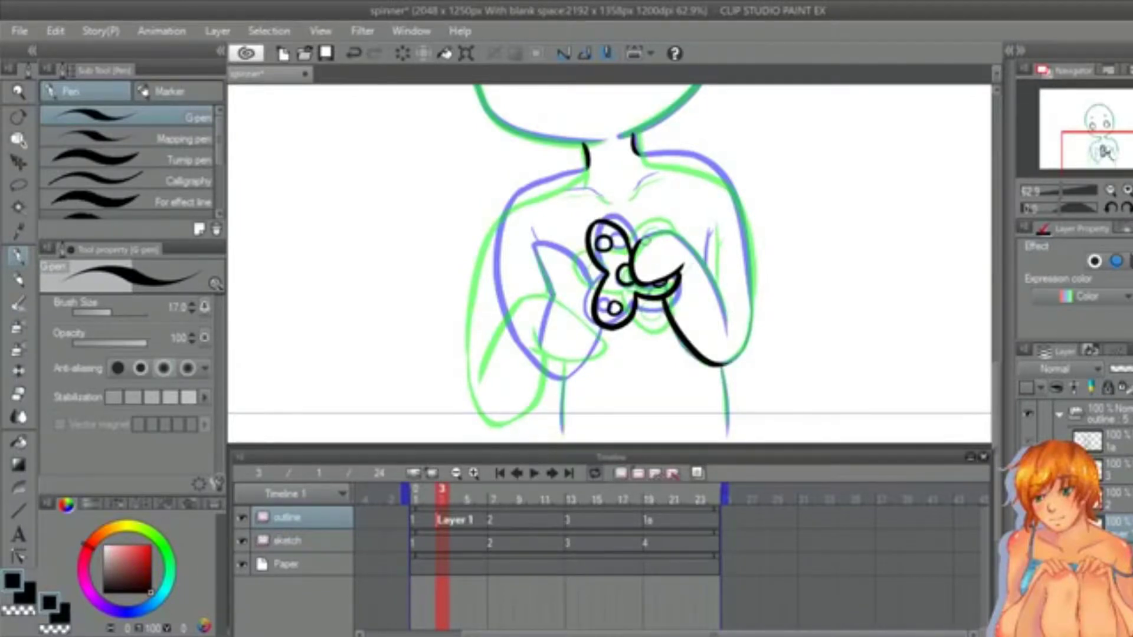
Step: Draw the top of the hand and the forearm's inner edge, with a short crease near the armpit
mouse_move(640, 240)
left_mouse_down()
mouse_move(672, 233)
mouse_move(726, 335)
mouse_move(727, 315)
left_mouse_up()
key("ctrl+z")
mouse_move(710, 226)
left_mouse_down()
mouse_move(706, 264)
mouse_move(715, 229)
left_mouse_up()
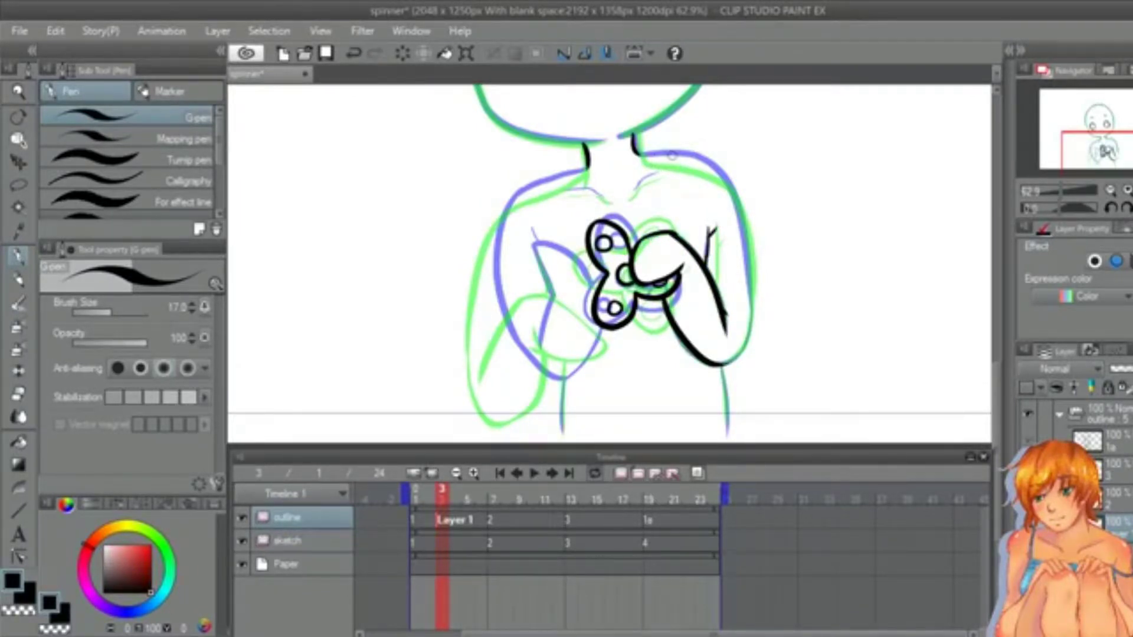
Step: Draw the shoulder and outer arm edge down to the elbow for the arm gripping the spinner, checking against the neighbouring cels
left_click(490, 520)
left_click(447, 521)
mouse_move(633, 142)
left_mouse_down()
mouse_move(710, 170)
mouse_move(750, 237)
left_mouse_up()
key("ctrl+z")
key("ctrl+z")
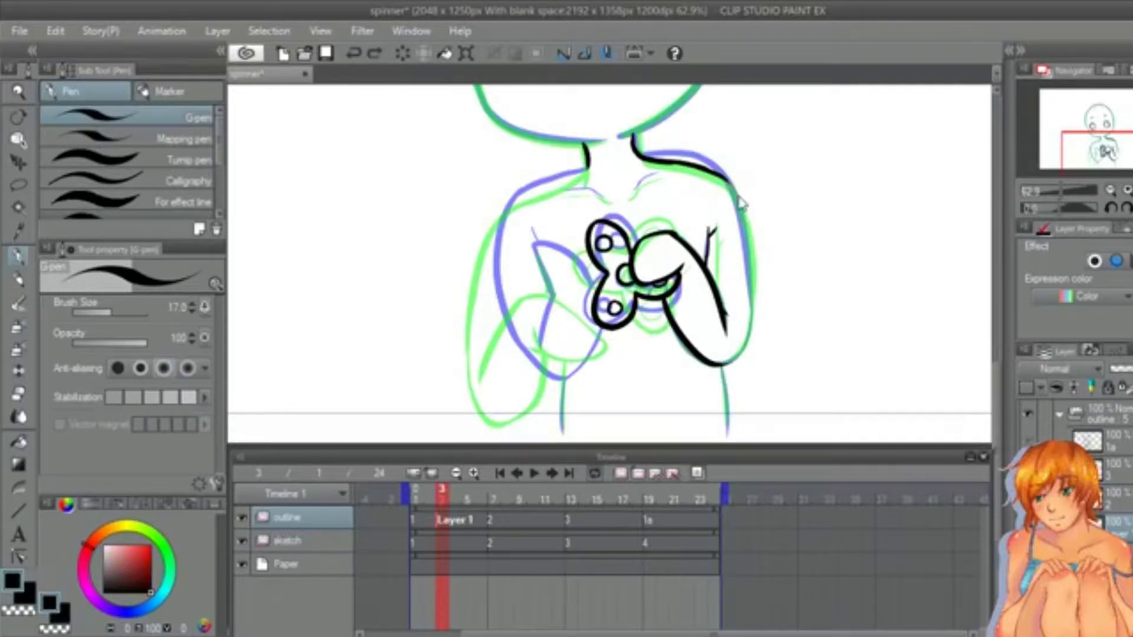
mouse_move(727, 178)
left_mouse_down()
mouse_move(754, 282)
mouse_move(727, 365)
left_mouse_up()
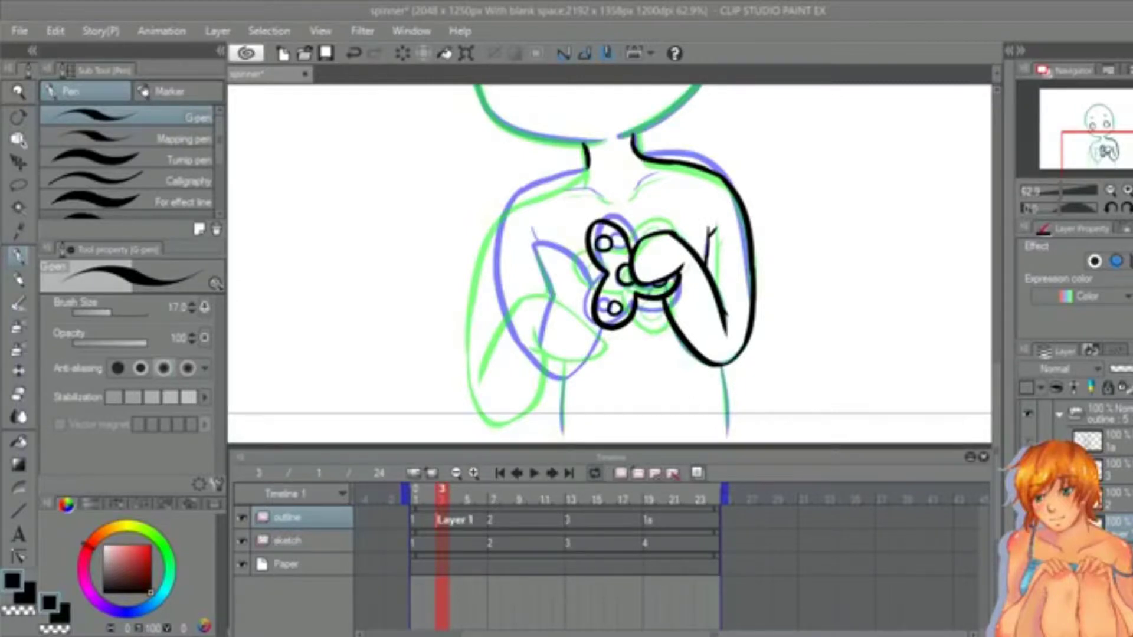
double_click(519, 474)
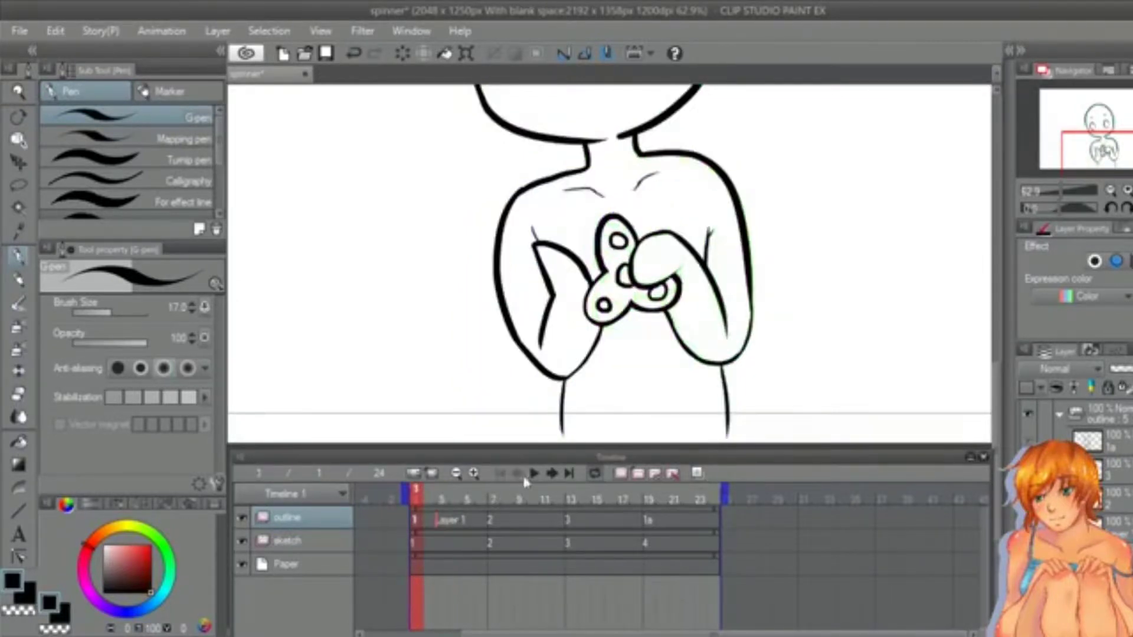
left_click(444, 499)
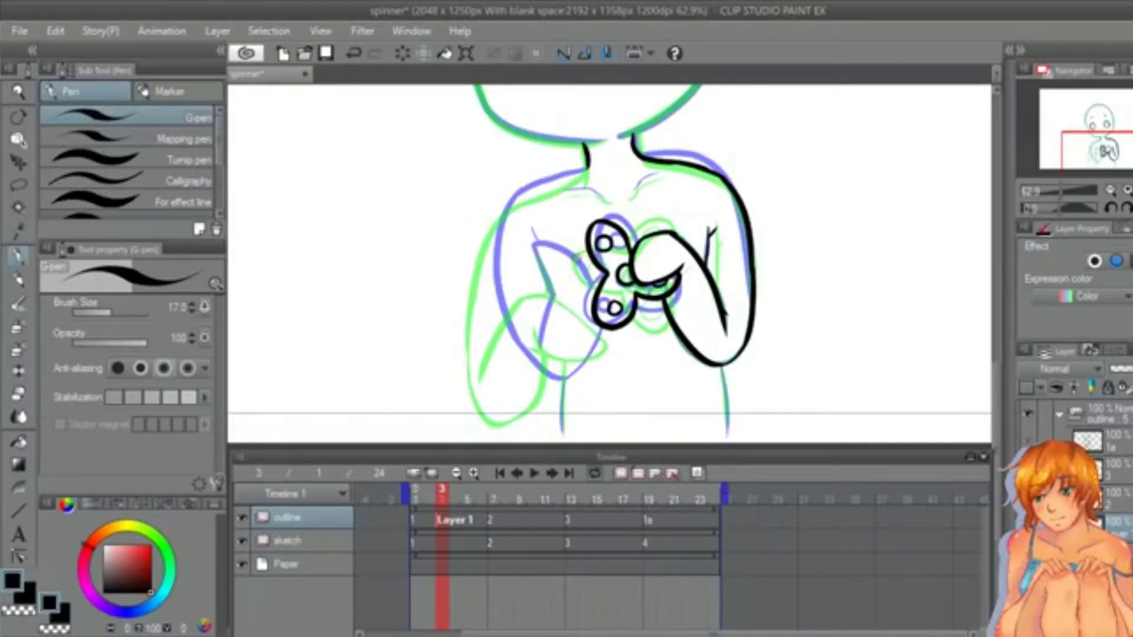
Step: Draw the opposite shoulder from the neck and the upper part of that arm's outer edge, redrawing the shoulder until it is clean
key("ctrl+z")
left_click(497, 521)
left_click(441, 520)
left_click_drag(589, 163, 524, 205)
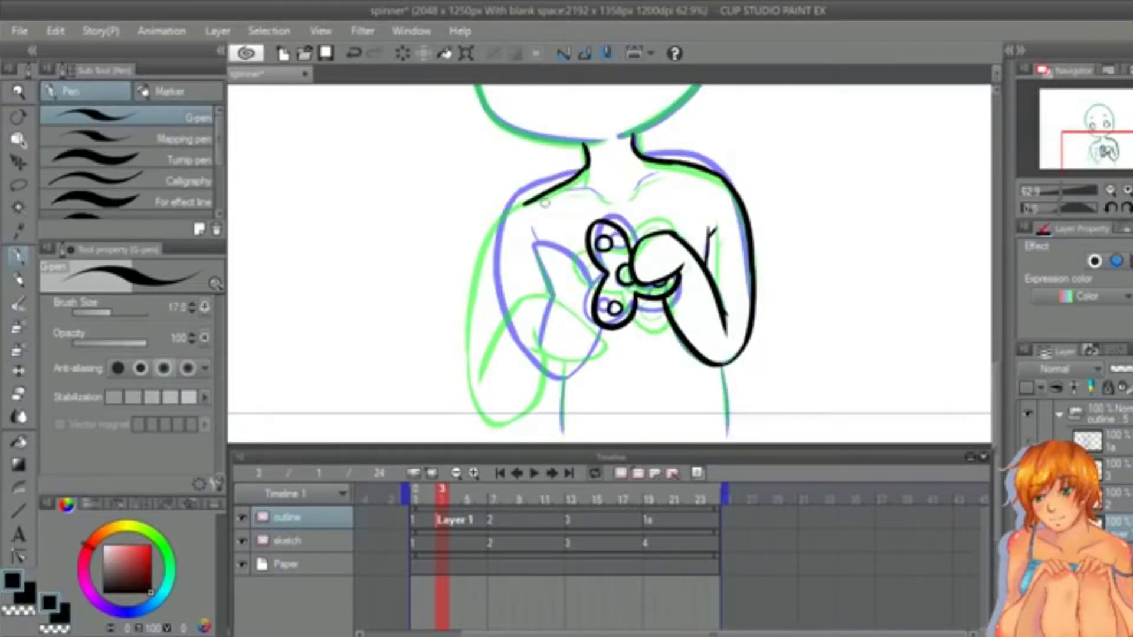
key("ctrl+z")
key("ctrl+z")
left_click_drag(589, 166, 511, 205)
key("ctrl+z")
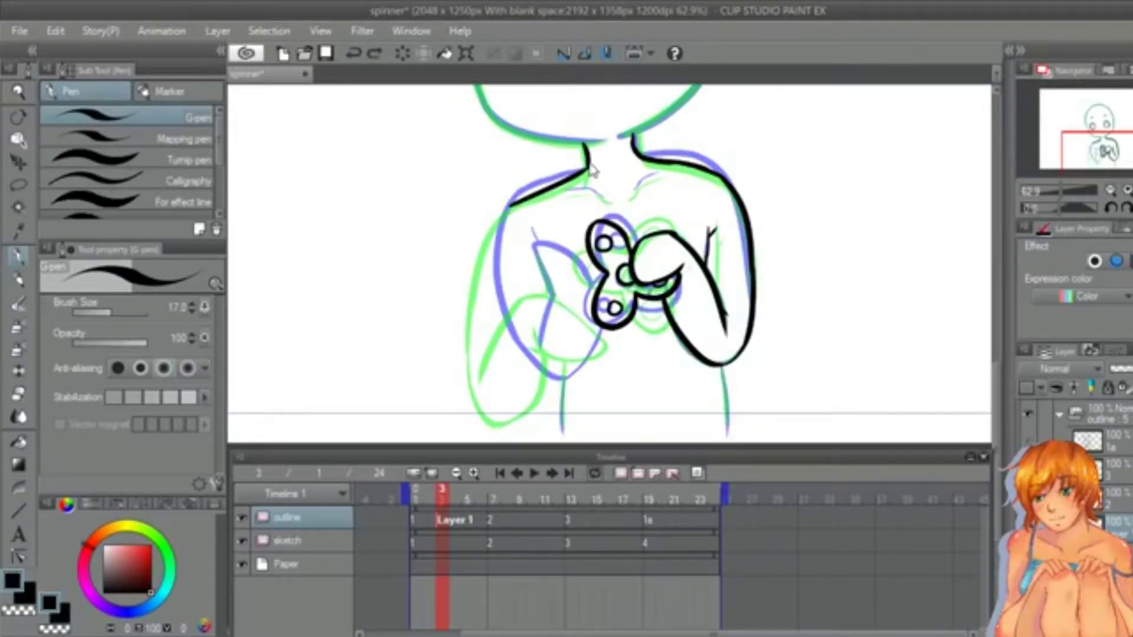
mouse_move(589, 167)
left_mouse_down()
mouse_move(511, 204)
mouse_move(489, 249)
mouse_move(487, 345)
left_mouse_up()
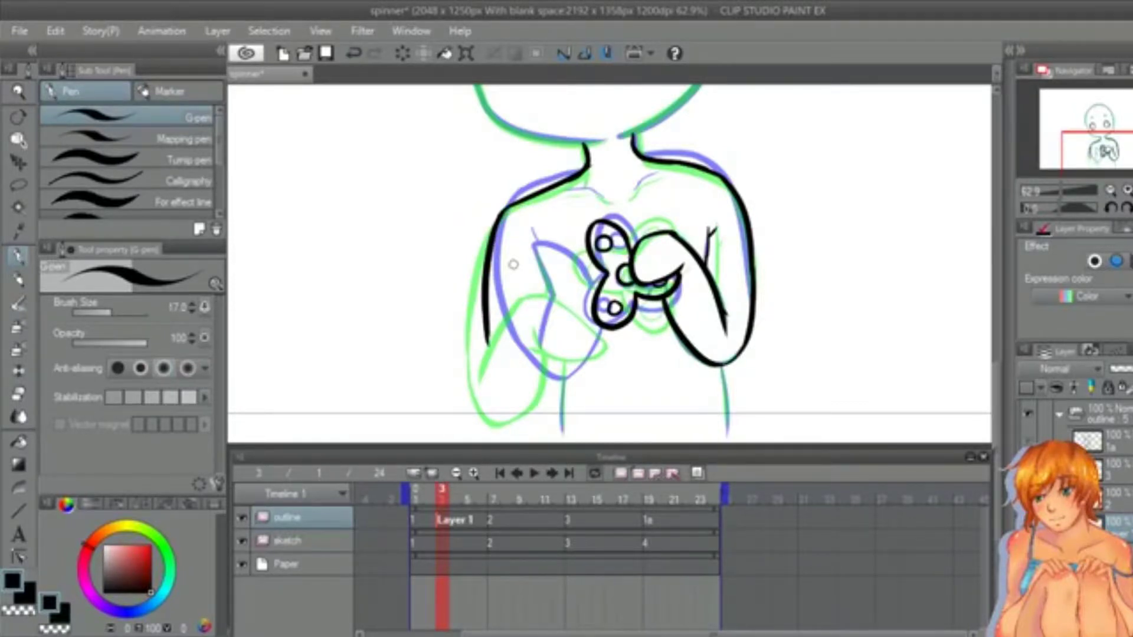
Step: Draw the armpit crease, both collarbones and the torso's side line below the gripping arm's elbow
left_click_drag(533, 229, 536, 240)
mouse_move(630, 198)
left_mouse_down()
mouse_move(666, 173)
mouse_move(570, 195)
mouse_move(610, 202)
left_mouse_up()
key("ctrl+z")
key("ctrl+z")
key("ctrl+z")
left_click_drag(721, 366, 726, 431)
key("ctrl+z")
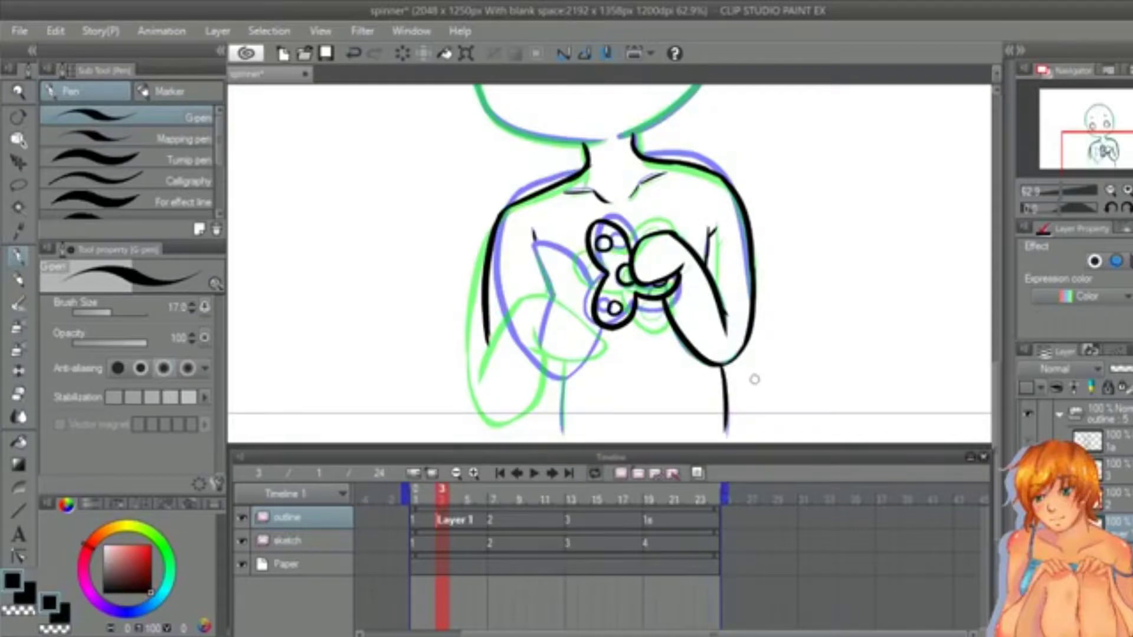
scroll(549, 284, "down", 1)
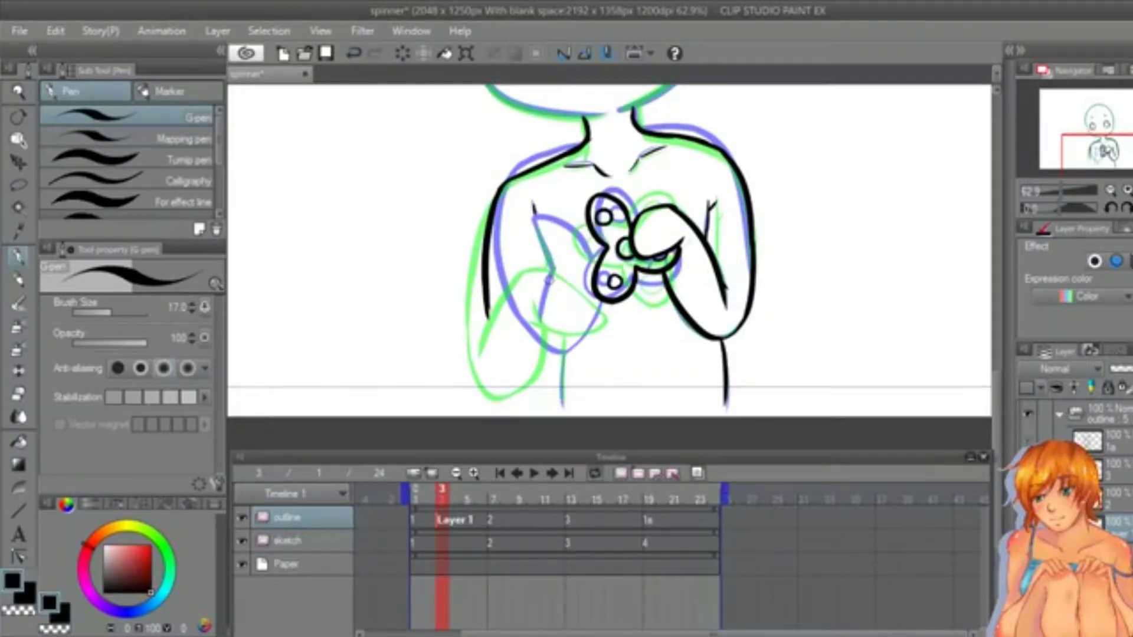
mouse_move(548, 279)
left_mouse_down()
mouse_move(519, 357)
mouse_move(538, 368)
left_mouse_up()
key("ctrl+z")
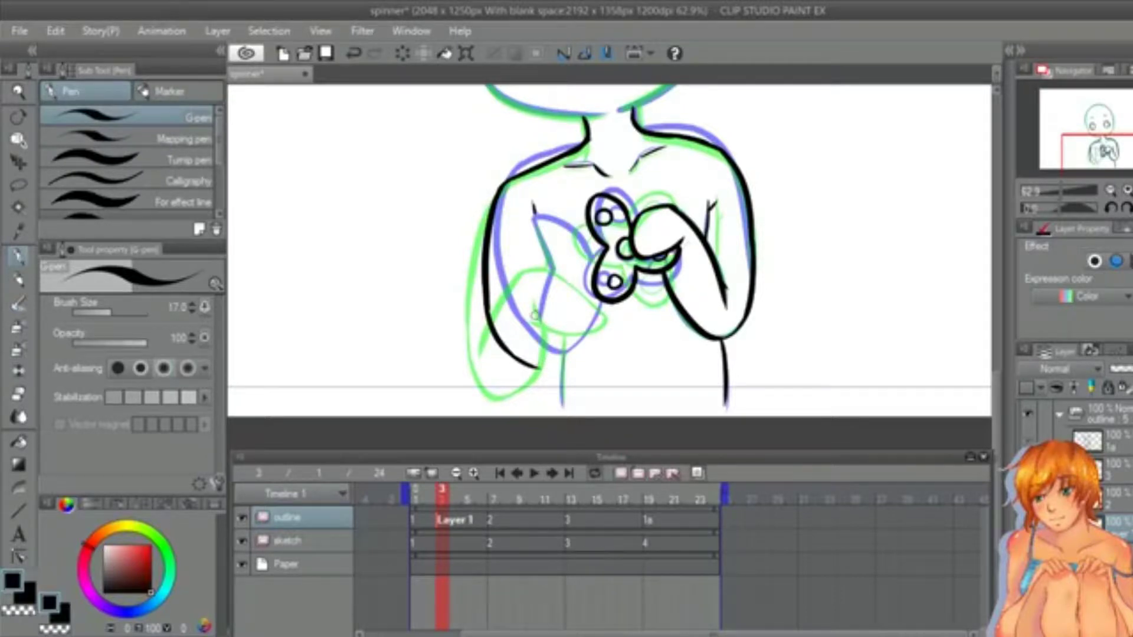
key("ctrl+z")
key("ctrl+z")
key("ctrl+z")
Step: Draw the free arm's inner forearm edge and the hand's outline reaching toward the spinner, redrawing the hand until it fits
key("ctrl+y")
mouse_move(554, 272)
left_mouse_down()
mouse_move(539, 319)
mouse_move(566, 198)
mouse_move(594, 243)
left_mouse_up()
key("ctrl+z")
key("ctrl+z")
left_click_drag(563, 201, 592, 271)
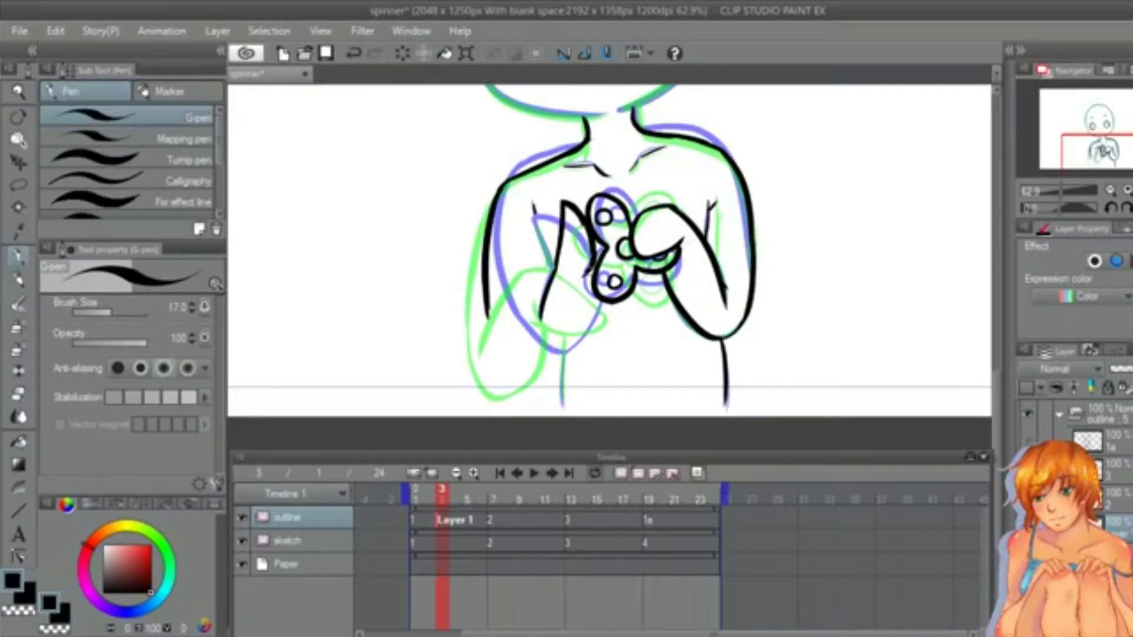
key("ctrl+z")
key("ctrl+z")
key("ctrl+z")
key("ctrl+z")
left_click_drag(533, 215, 553, 260)
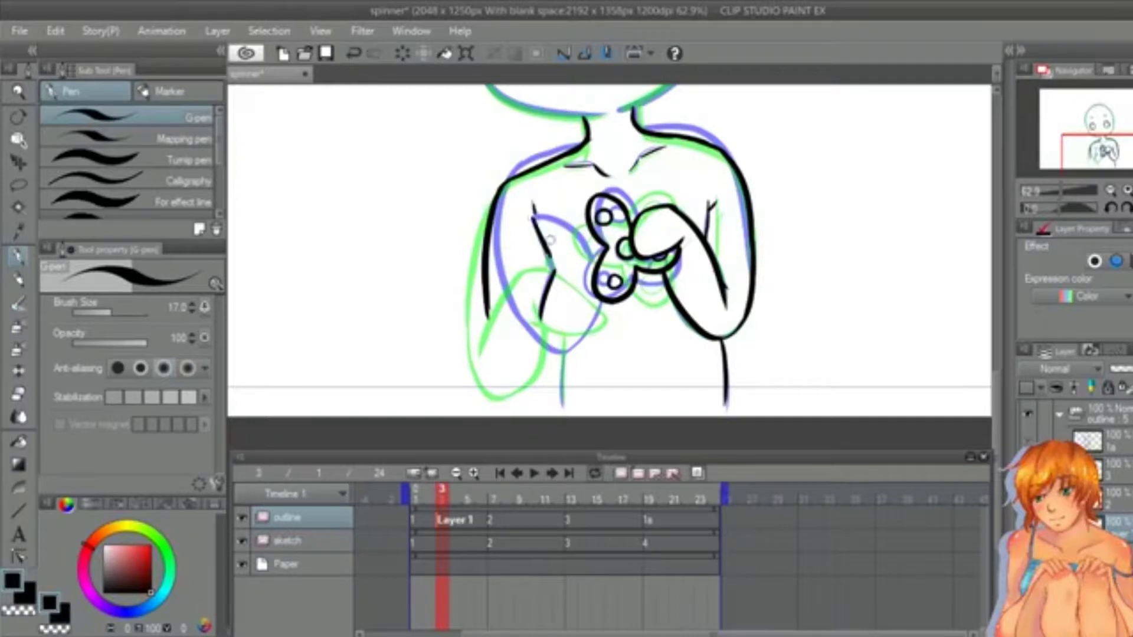
left_click_drag(532, 216, 592, 258)
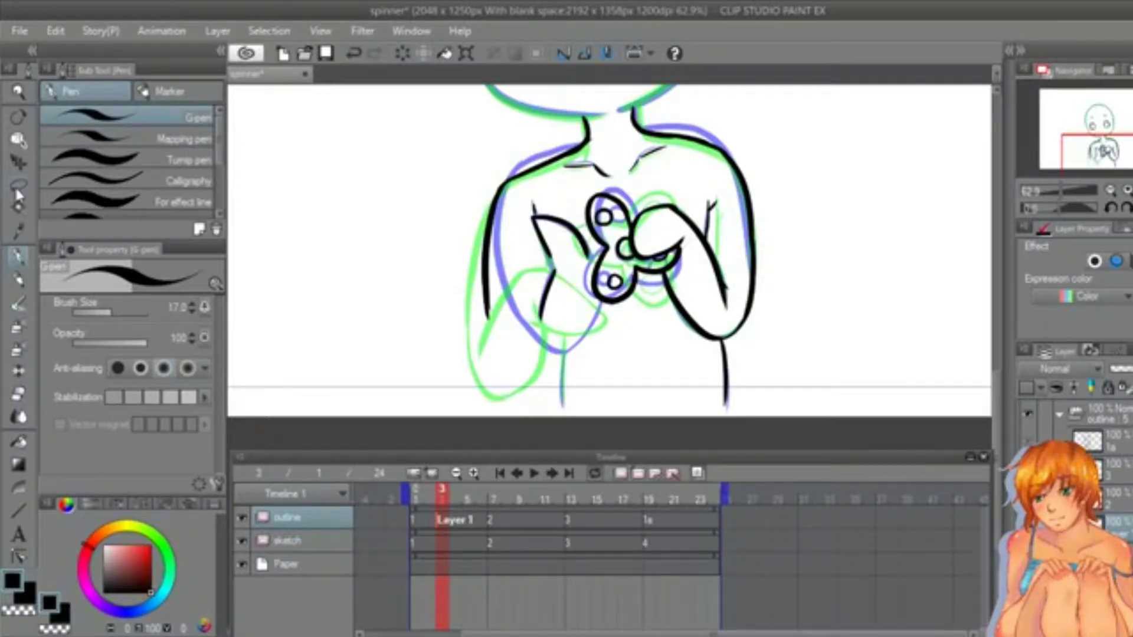
Step: Lasso the free hand's strokes, rotate them 24.4 degrees, and join the hand to the wrist with a pen line
left_click(17, 188)
mouse_move(549, 207)
left_mouse_down()
mouse_move(546, 266)
mouse_move(603, 233)
mouse_move(581, 217)
mouse_move(601, 257)
mouse_move(590, 271)
left_mouse_up()
key("ctrl+t")
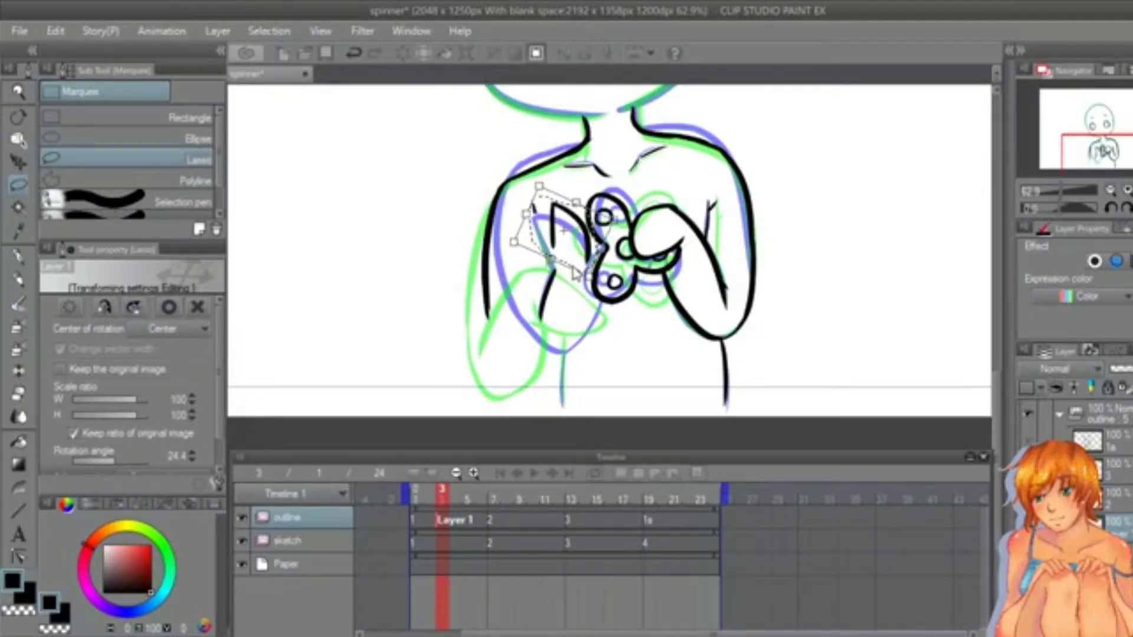
key("Return")
key("p")
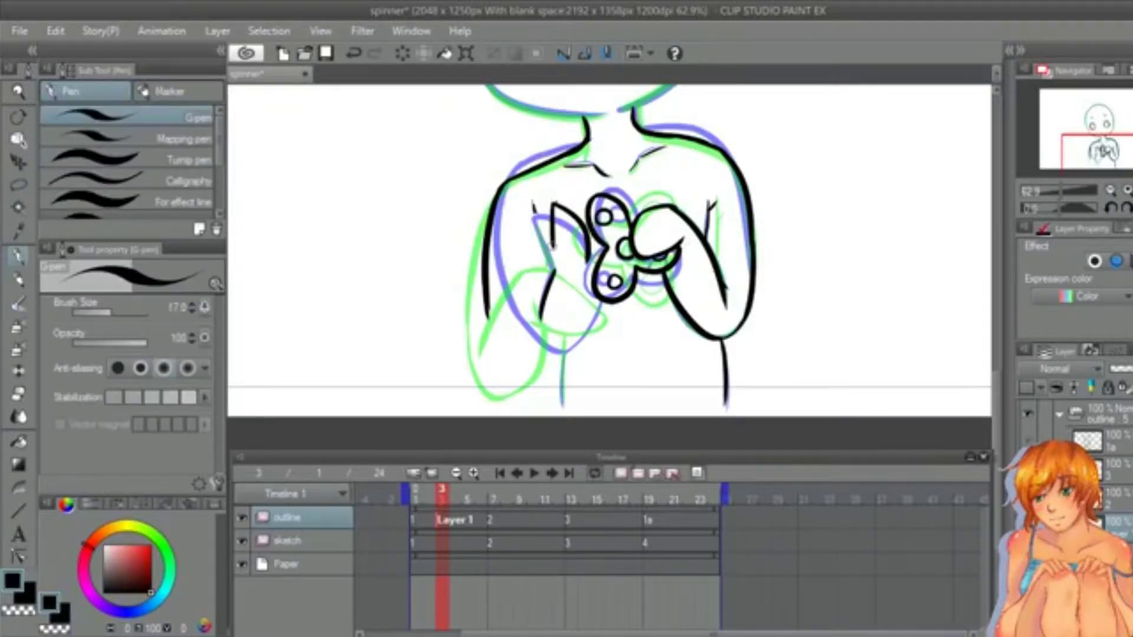
left_click_drag(553, 244, 554, 275)
Step: Erase the free arm's old outer line below the shoulder
left_click_drag(499, 194, 535, 337)
key("ctrl+z")
left_click_drag(501, 189, 536, 340)
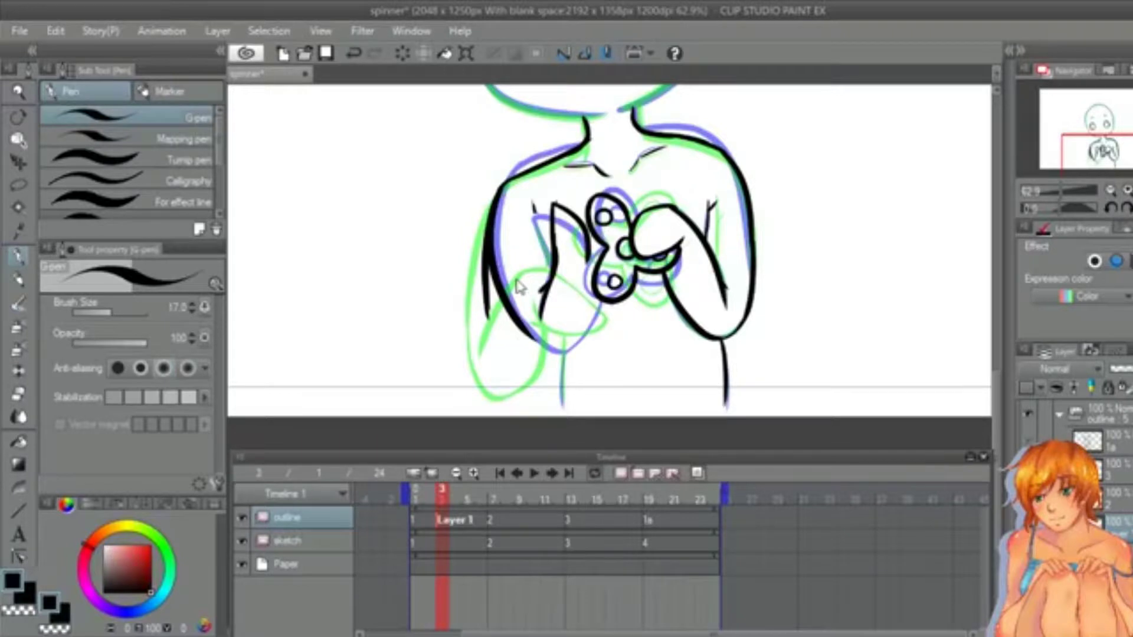
key("e")
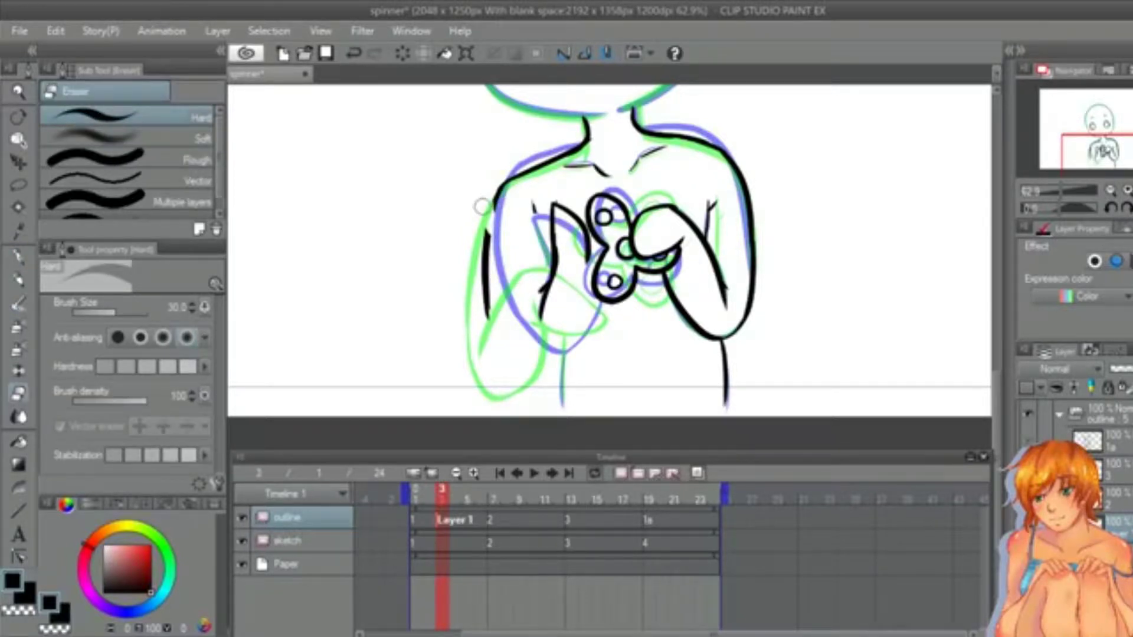
left_click_drag(484, 227, 487, 322)
Step: Redraw the free arm's outer edge around the elbow and continue the lower forearm edge up to the spinner
key("p")
left_click_drag(503, 187, 512, 311)
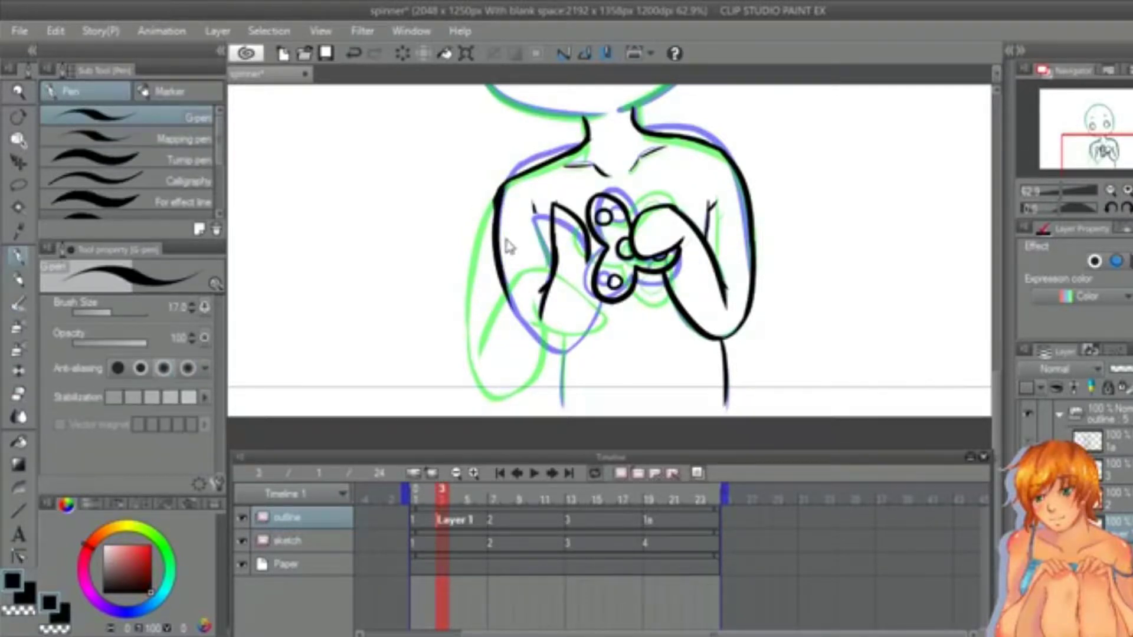
key("ctrl+z")
left_click_drag(503, 188, 514, 338)
key("ctrl+z")
mouse_move(496, 291)
left_mouse_down()
mouse_move(528, 351)
mouse_move(571, 332)
left_mouse_up()
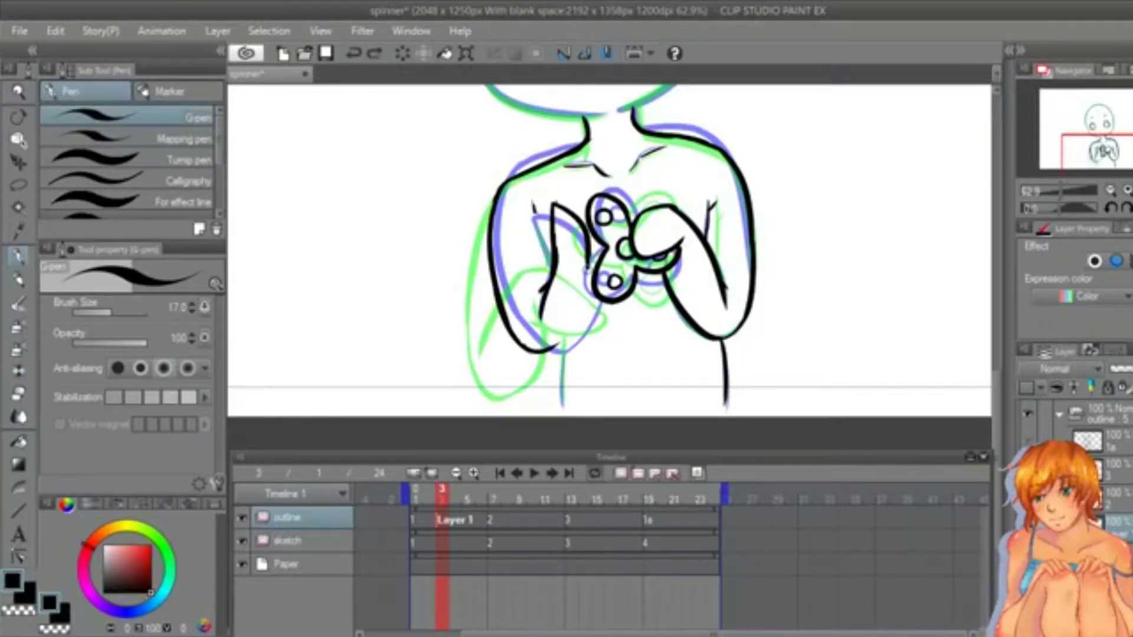
left_click_drag(593, 255, 558, 347)
Step: Erase and redraw the free forearm's inner edge, and add the armpit line and the torso's side line beneath the elbow
key("e")
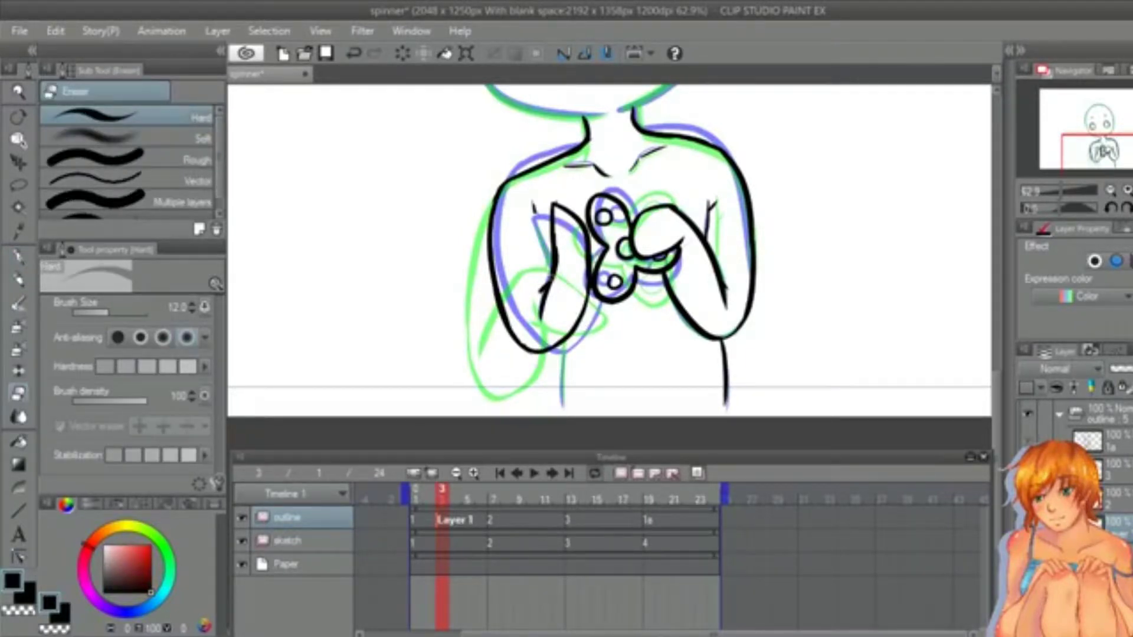
left_click_drag(556, 264, 541, 318)
left_click(19, 257)
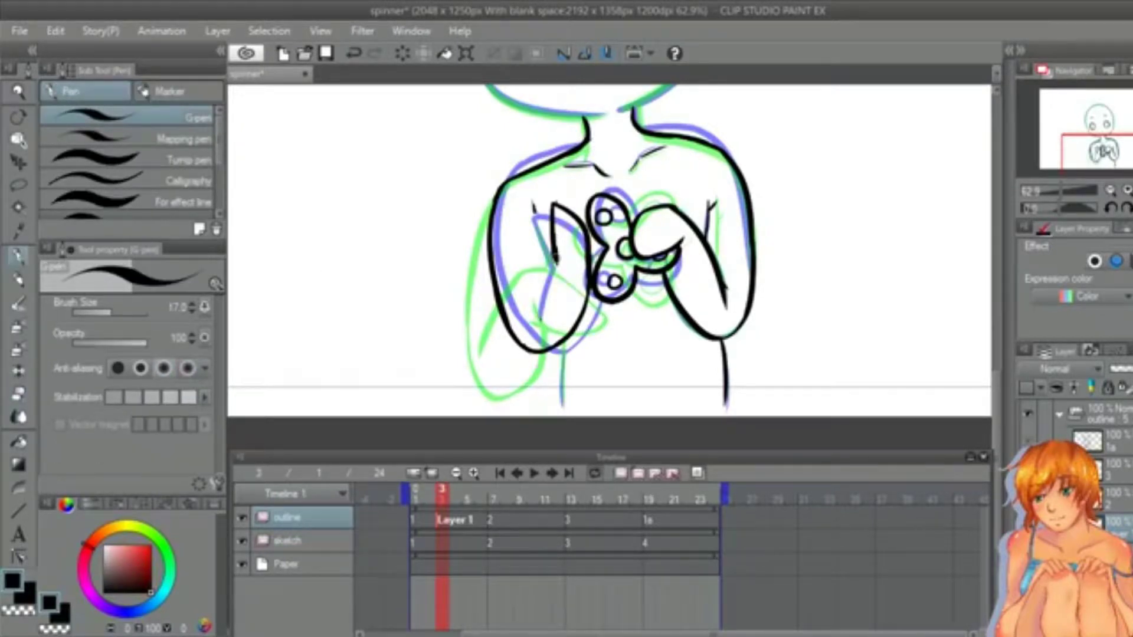
left_click_drag(561, 254, 531, 316)
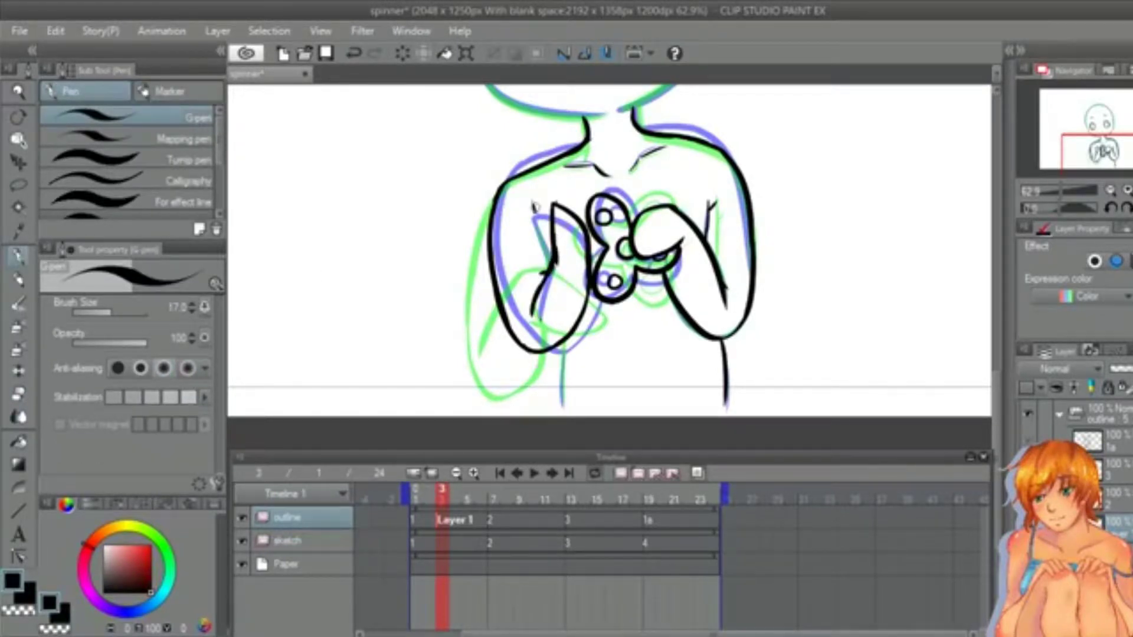
left_click_drag(534, 204, 552, 270)
left_click_drag(568, 348, 561, 407)
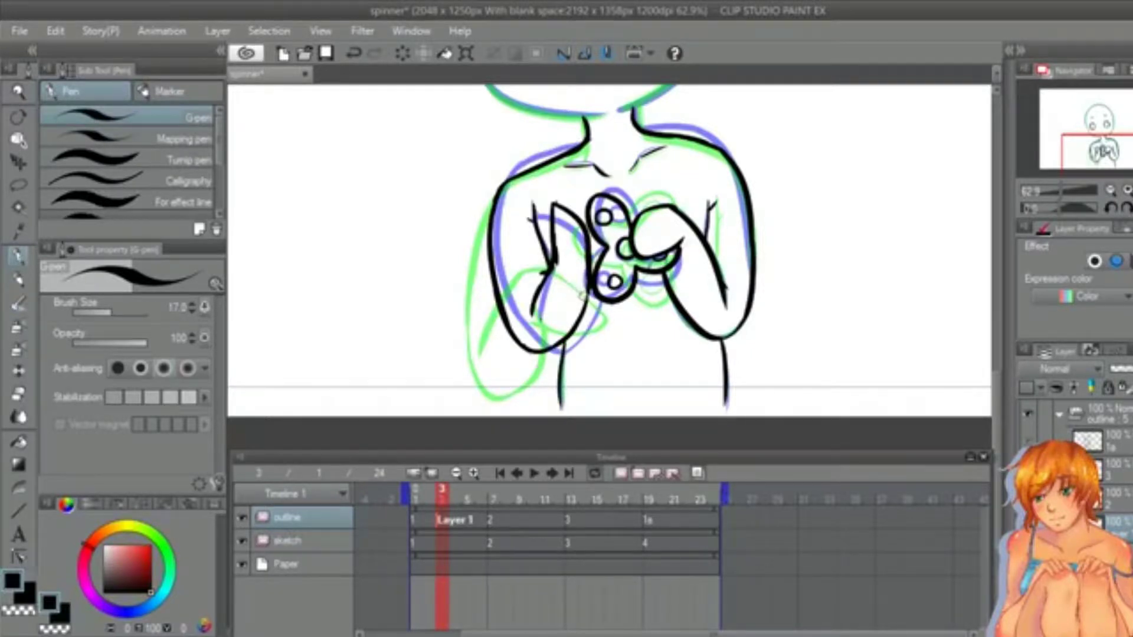
Step: Erase small gaps across the free hand's inner edge to break up the line
key("e")
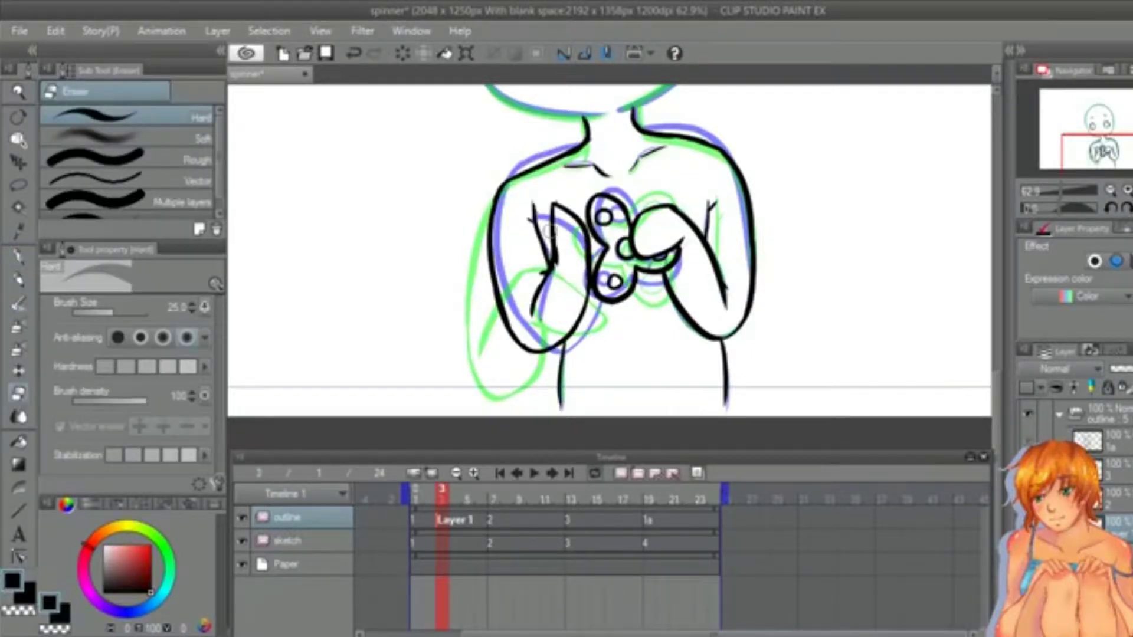
left_click_drag(550, 231, 561, 236)
key("r")
mouse_move(384, 189)
left_mouse_down()
mouse_move(344, 263)
mouse_move(417, 361)
mouse_move(472, 360)
left_mouse_up()
key("ctrl+space")
Step: Choose the hair pen for thin strokes and reduce its brush size to 8
key("p")
left_click(117, 139)
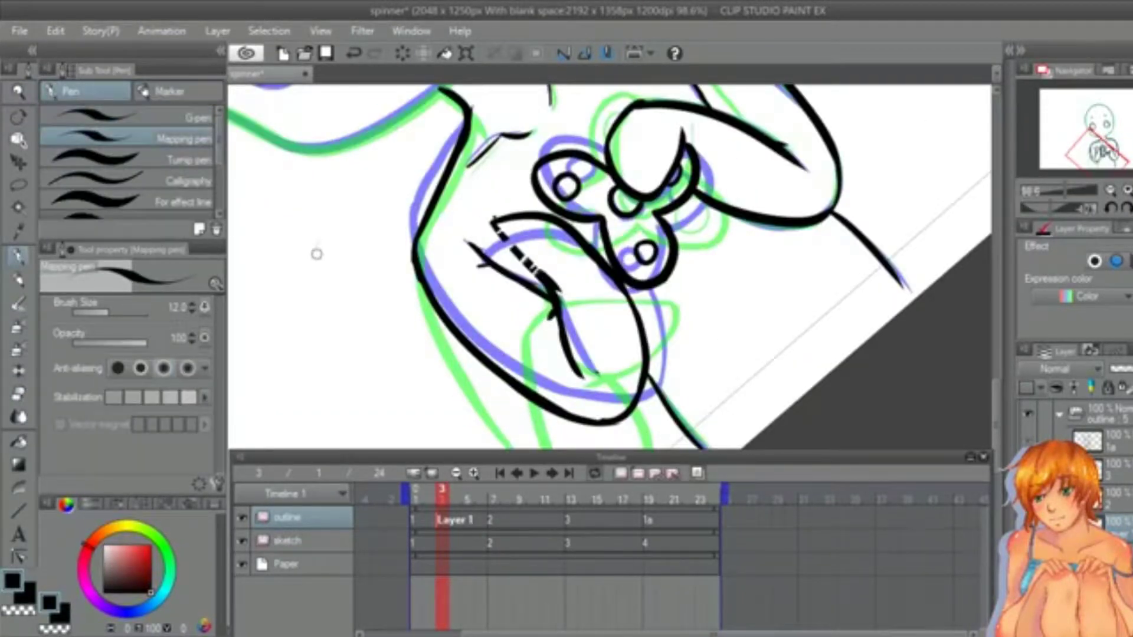
scroll(214, 154, "down", 2)
left_click(154, 184)
left_click_drag(345, 233, 321, 283)
left_click_drag(341, 244, 319, 298)
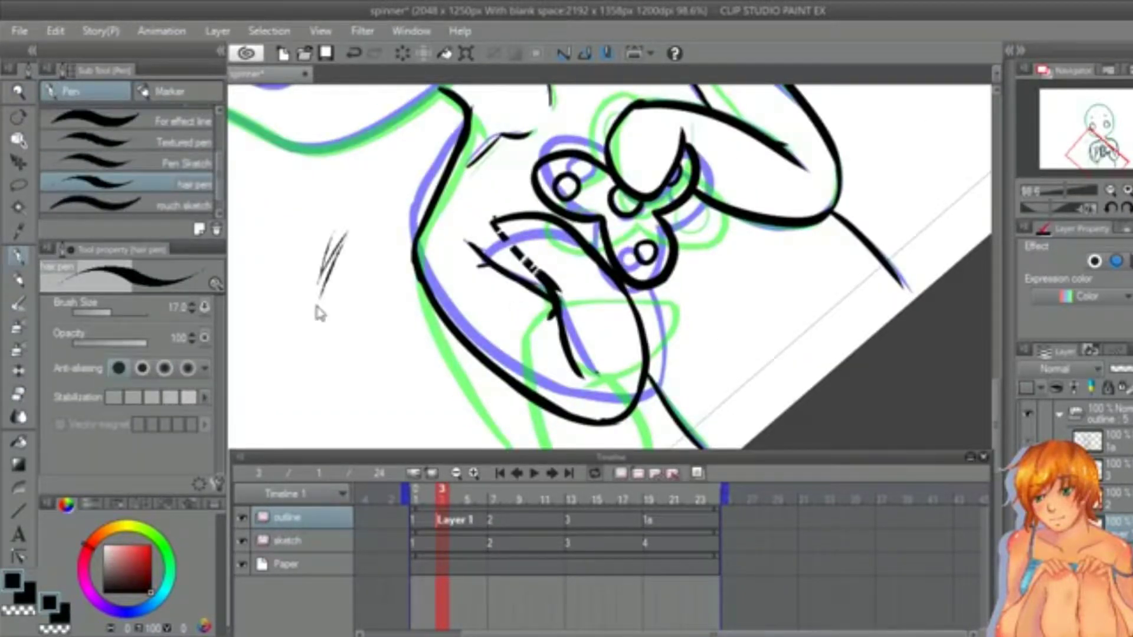
key("ctrl+z")
key("[")
key("[")
key("[")
key("[")
Step: Hatch thin motion strokes across the free hand's broken inner edge and the armpit line
mouse_move(505, 229)
left_mouse_down()
mouse_move(470, 270)
mouse_move(475, 296)
left_mouse_up()
left_click_drag(521, 245, 493, 297)
left_click_drag(534, 245, 493, 300)
left_click_drag(553, 206, 522, 228)
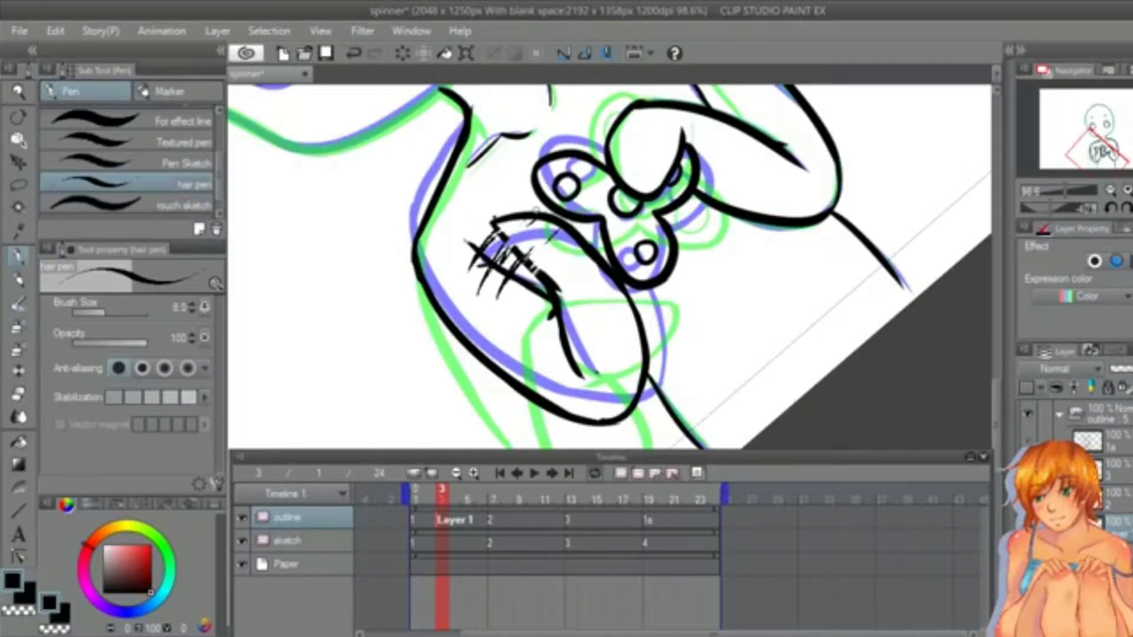
left_click_drag(531, 269, 501, 319)
key("ctrl+z")
mouse_move(519, 263)
left_mouse_down()
mouse_move(505, 313)
mouse_move(501, 298)
mouse_move(507, 322)
left_mouse_up()
key("ctrl+z")
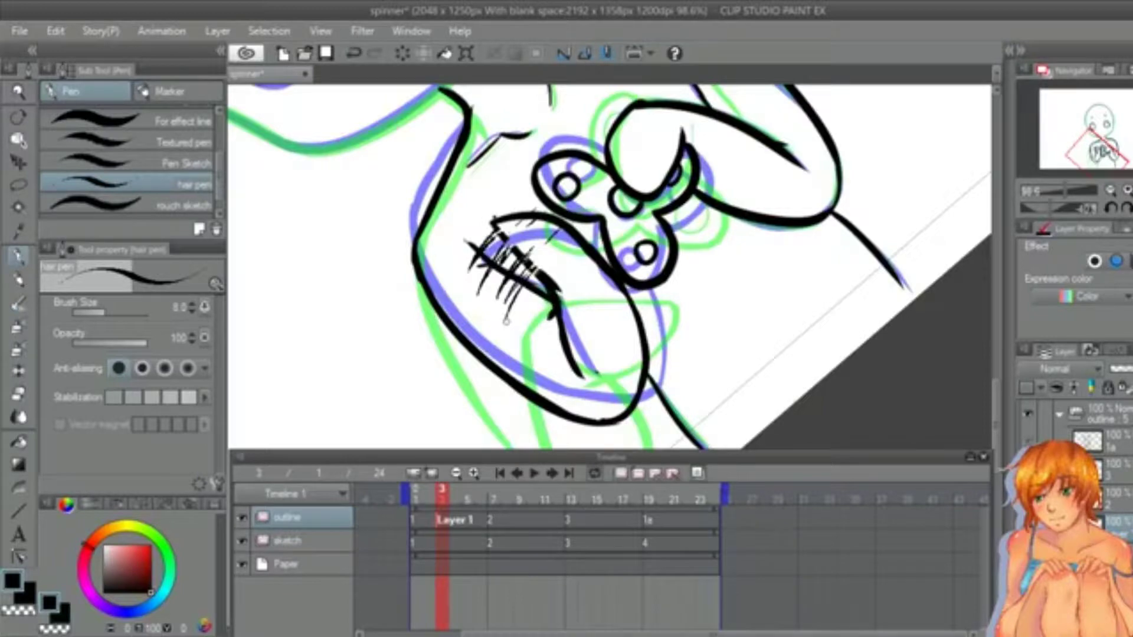
Step: Erase small gaps in the outer edge of the spinner's upper lobe
left_click(19, 116)
double_click(108, 157)
key("ctrl+space")
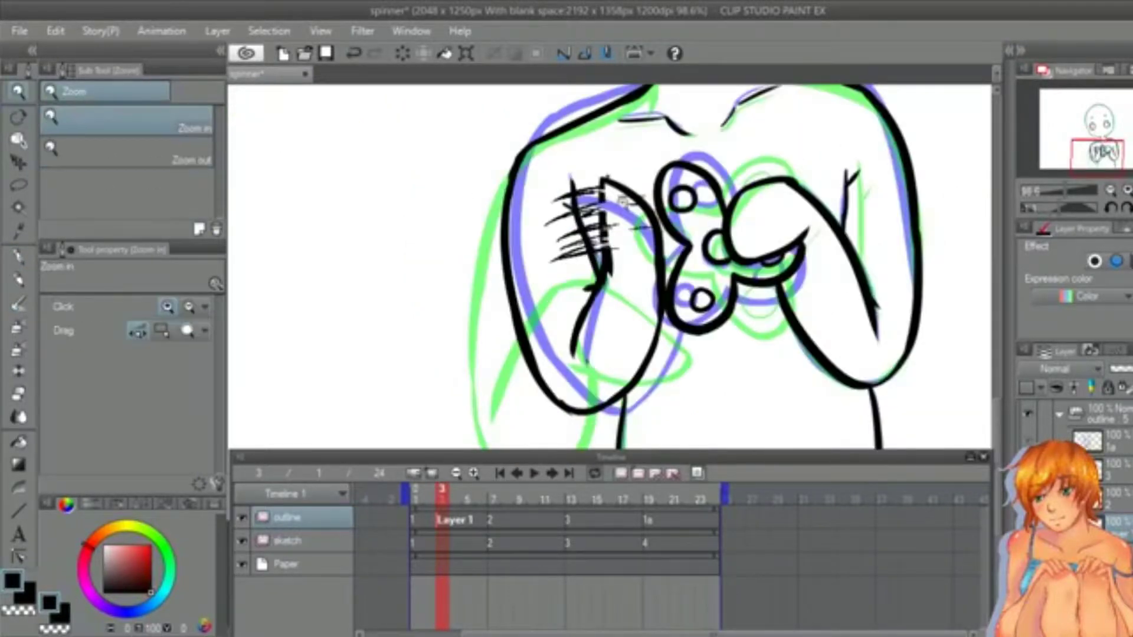
left_click_drag(624, 202, 725, 208)
left_click_drag(472, 331, 513, 413)
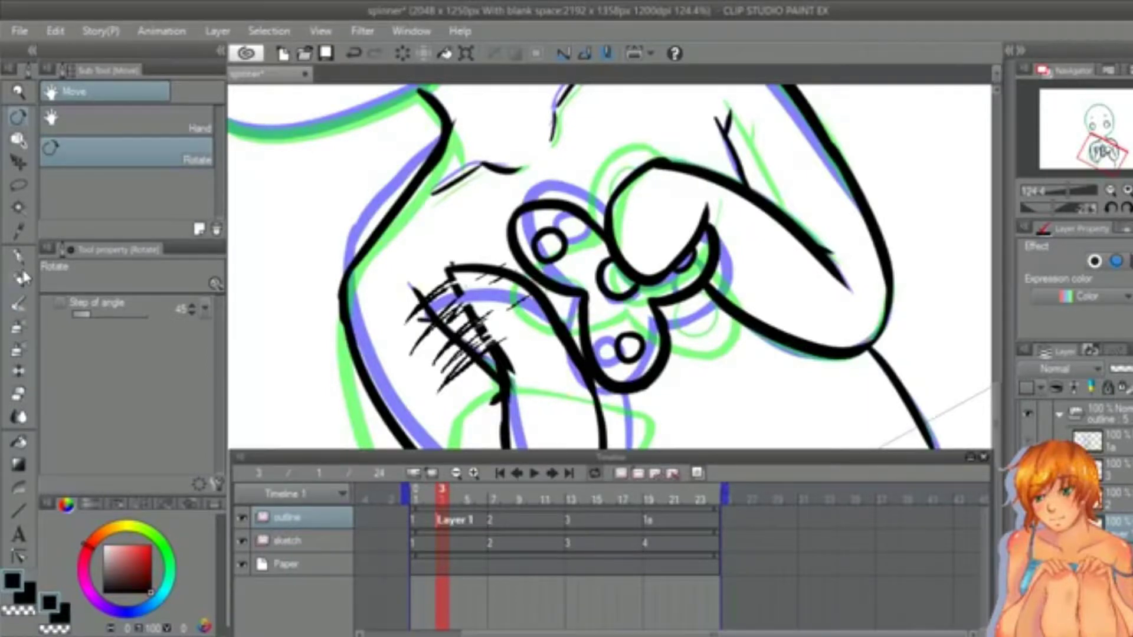
key("e")
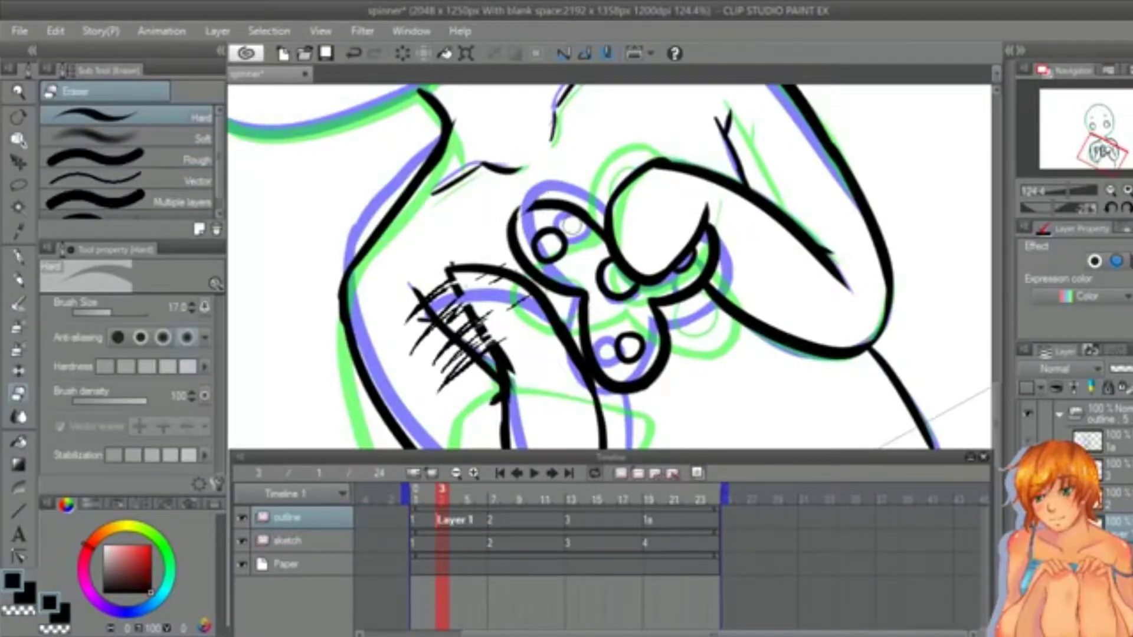
left_click_drag(558, 199, 550, 213)
mouse_move(569, 200)
left_mouse_down()
mouse_move(561, 213)
mouse_move(585, 226)
left_mouse_up()
Step: Hatch thin hair pen motion strokes across the broken edge of the spinner's upper lobe, undoing the poor strokes
left_click(19, 256)
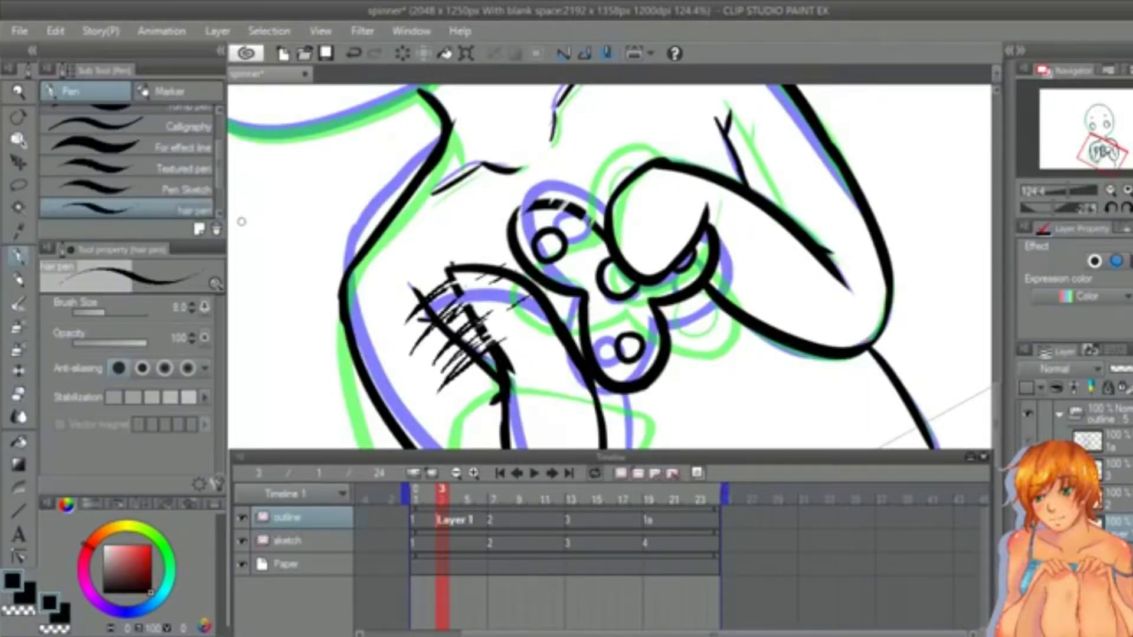
left_click_drag(544, 166, 518, 212)
key("ctrl+z")
key("ctrl+z")
left_click_drag(552, 166, 518, 213)
key("ctrl+z")
mouse_move(554, 165)
left_mouse_down()
mouse_move(520, 214)
mouse_move(581, 169)
left_mouse_up()
left_click_drag(557, 217, 584, 170)
left_click_drag(575, 237, 608, 192)
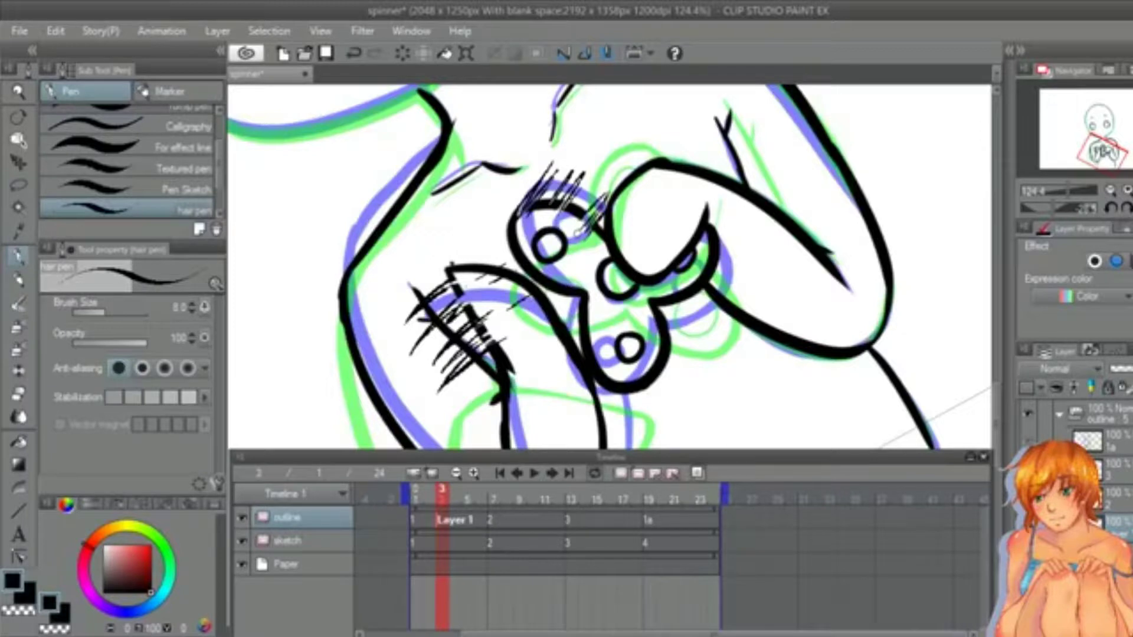
key("ctrl+z")
left_click_drag(572, 155, 610, 142)
mouse_move(616, 161)
left_mouse_down()
mouse_move(633, 159)
mouse_move(623, 181)
mouse_move(623, 168)
mouse_move(538, 168)
left_mouse_up()
Step: Switch back to the G-pen and ink the left side of the face down to the chin, undoing the poor strokes
key("ctrl+space")
key("shift+space")
left_click_drag(938, 191, 996, 374)
key("space")
left_click_drag(806, 319, 806, 507)
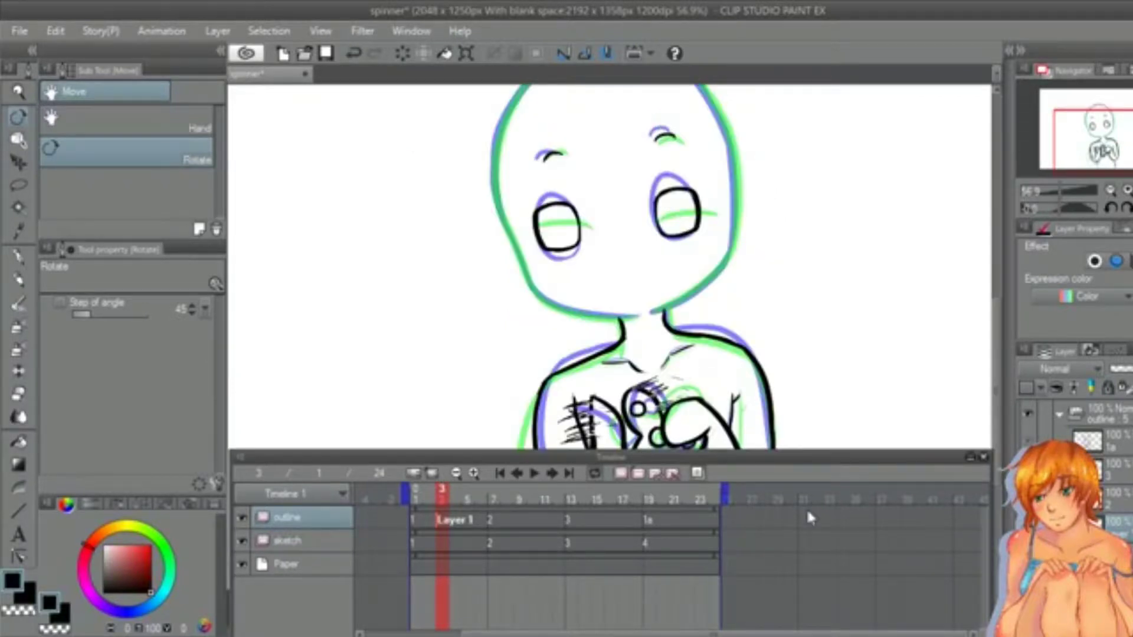
left_click(16, 254)
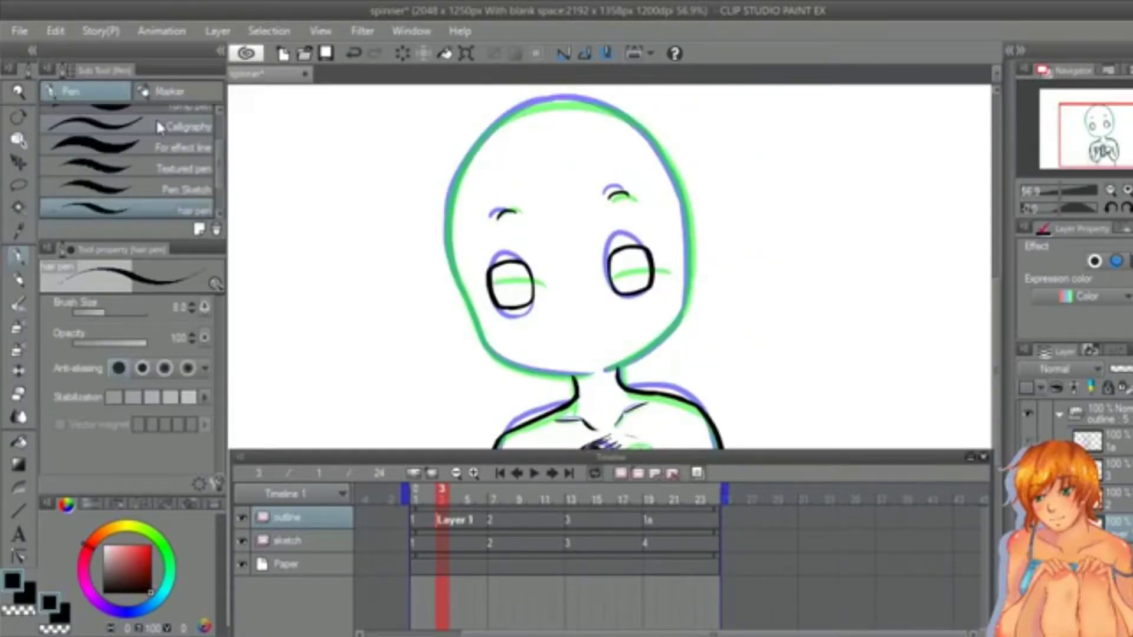
scroll(157, 121, "up", 3)
left_click(157, 121)
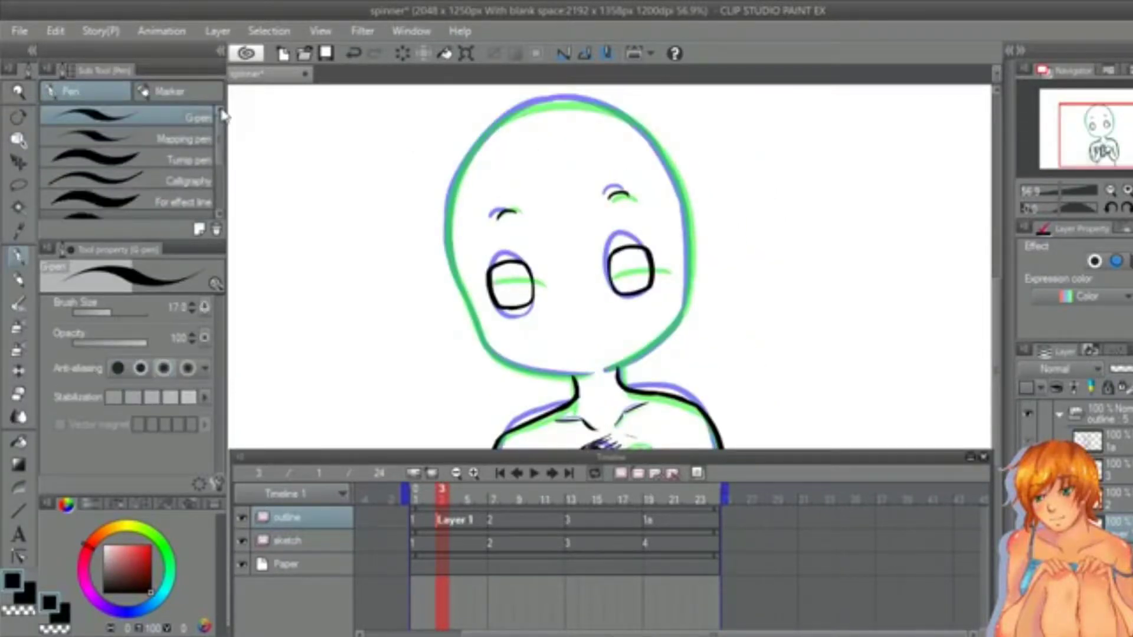
key("ctrl+z")
left_click_drag(500, 119, 524, 103)
key("ctrl+z")
mouse_move(466, 157)
left_mouse_down()
mouse_move(462, 284)
mouse_move(493, 354)
mouse_move(546, 377)
mouse_move(519, 369)
mouse_move(590, 373)
left_mouse_up()
key("ctrl+z")
Step: Erase the uneven overlap on the jaw line beside the chin
key("e")
left_click(24, 91)
left_click_drag(451, 301, 663, 403)
left_click(19, 393)
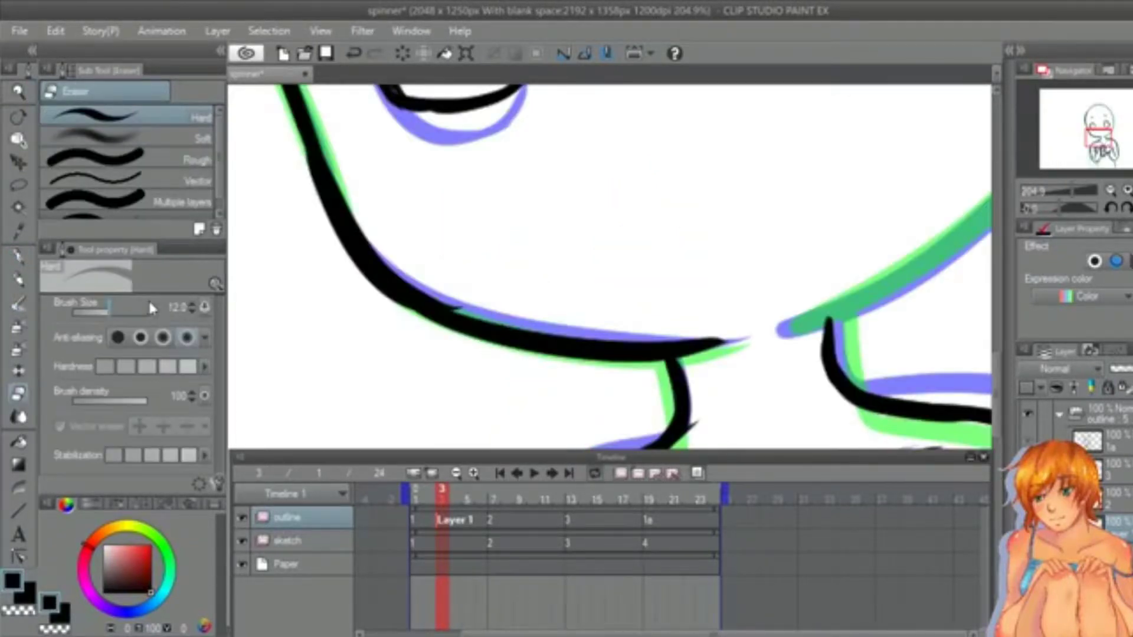
mouse_move(462, 304)
left_mouse_down()
mouse_move(406, 266)
mouse_move(438, 293)
left_mouse_up()
Step: Ink the right jaw line with the G-pen from the chin up to the cheek, undoing the poor strokes
mouse_move(998, 389)
left_mouse_down()
mouse_move(1002, 332)
mouse_move(1000, 354)
left_mouse_up()
left_click(19, 91)
left_click_drag(495, 213, 332, 224)
left_click_drag(719, 453, 771, 452)
left_click(19, 257)
left_click_drag(548, 373, 619, 312)
key("ctrl+z")
mouse_move(547, 373)
left_mouse_down()
mouse_move(654, 288)
mouse_move(635, 325)
left_mouse_up()
key("ctrl+z")
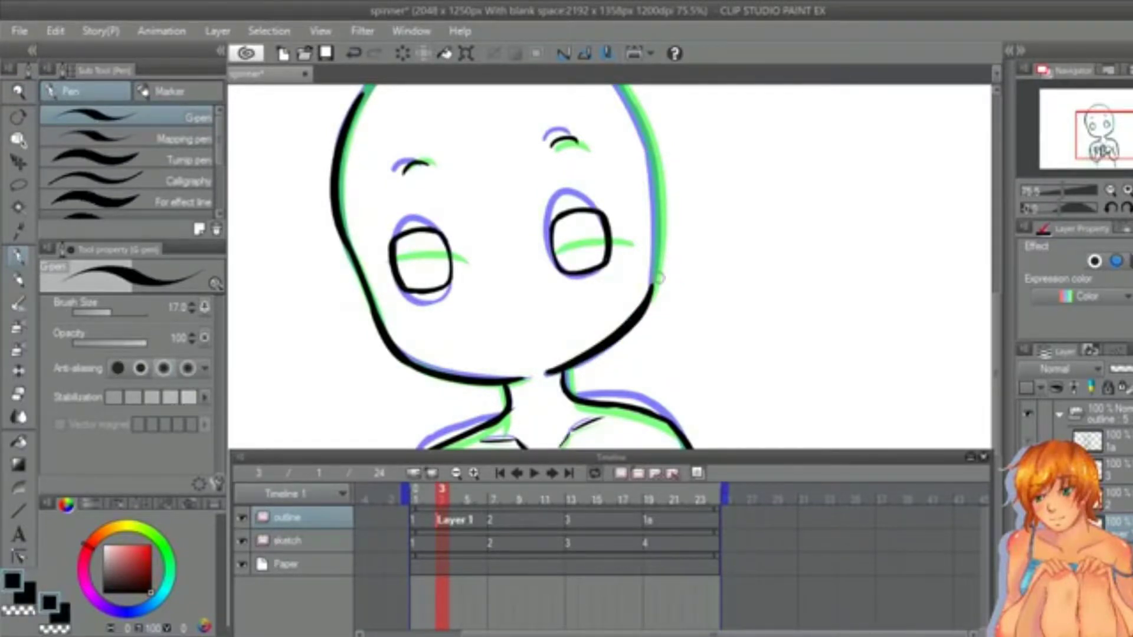
Step: Ink the upper left side of the head from the temple to the crown
left_click_drag(997, 373, 996, 340)
left_click_drag(354, 214, 439, 126)
key("ctrl+z")
mouse_move(354, 214)
left_mouse_down()
mouse_move(480, 121)
mouse_move(502, 118)
left_mouse_up()
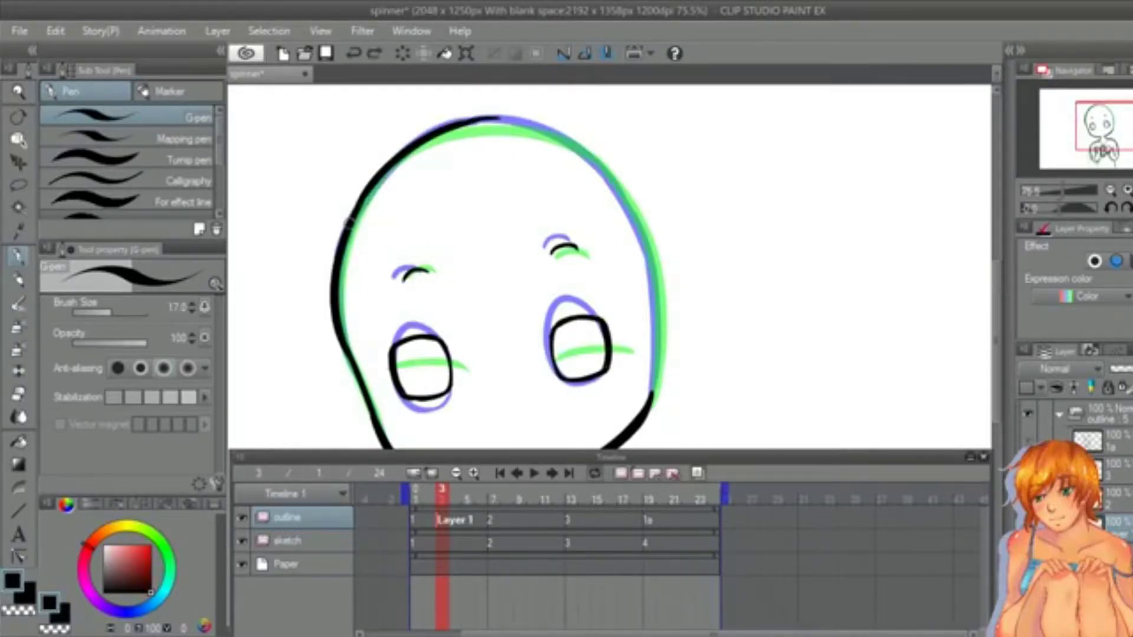
left_click_drag(360, 204, 413, 151)
Step: Ink the right side of the head down to the cheek and clean up its join with the jaw line
left_click_drag(558, 140, 632, 240)
key("ctrl+z")
mouse_move(564, 139)
left_mouse_down()
mouse_move(654, 282)
mouse_move(651, 395)
left_mouse_up()
left_click_drag(996, 309, 996, 323)
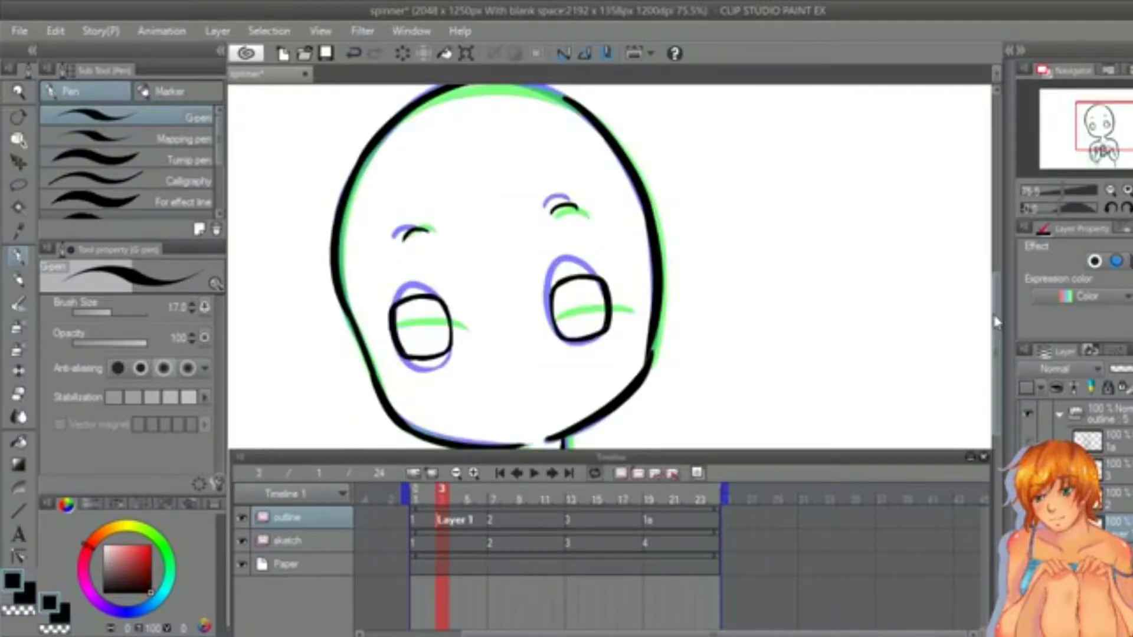
scroll(996, 322, "down", 1)
key("e")
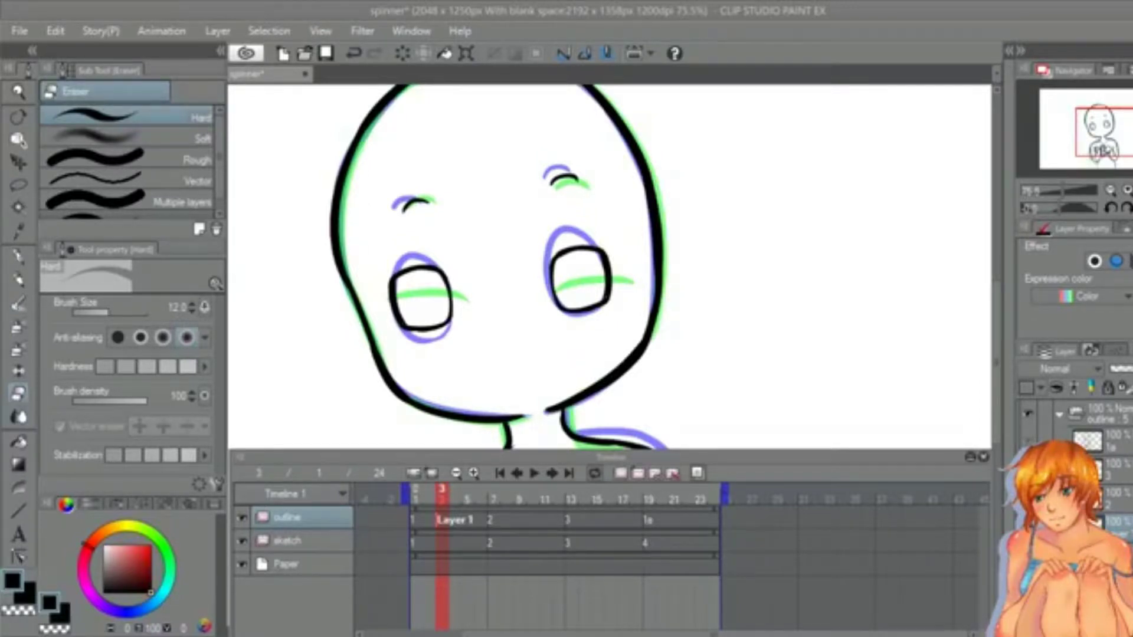
Step: Ink the crown with the G-pen to close the gap in the head outline
left_click_drag(996, 348, 996, 324)
key("ctrl+z")
left_click(20, 259)
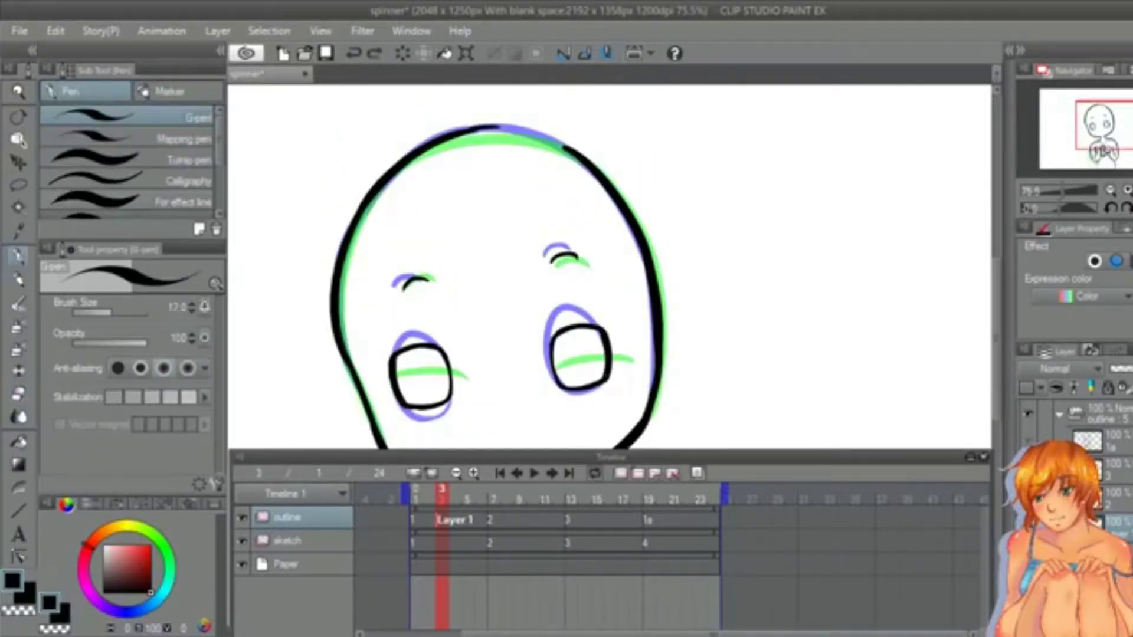
left_click_drag(464, 126, 569, 149)
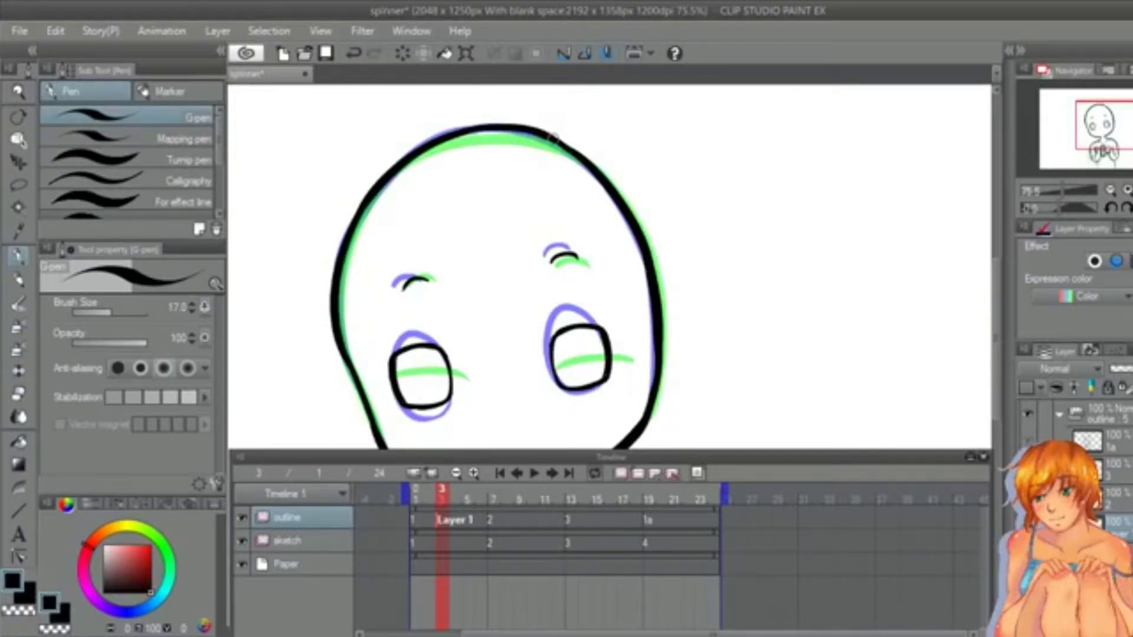
Step: Lasso the crown line, scale it to 108 percent and shift it to meet the sides of the head
key("m")
mouse_move(370, 175)
left_mouse_down()
mouse_move(537, 156)
mouse_move(387, 136)
left_mouse_up()
key("ctrl+t")
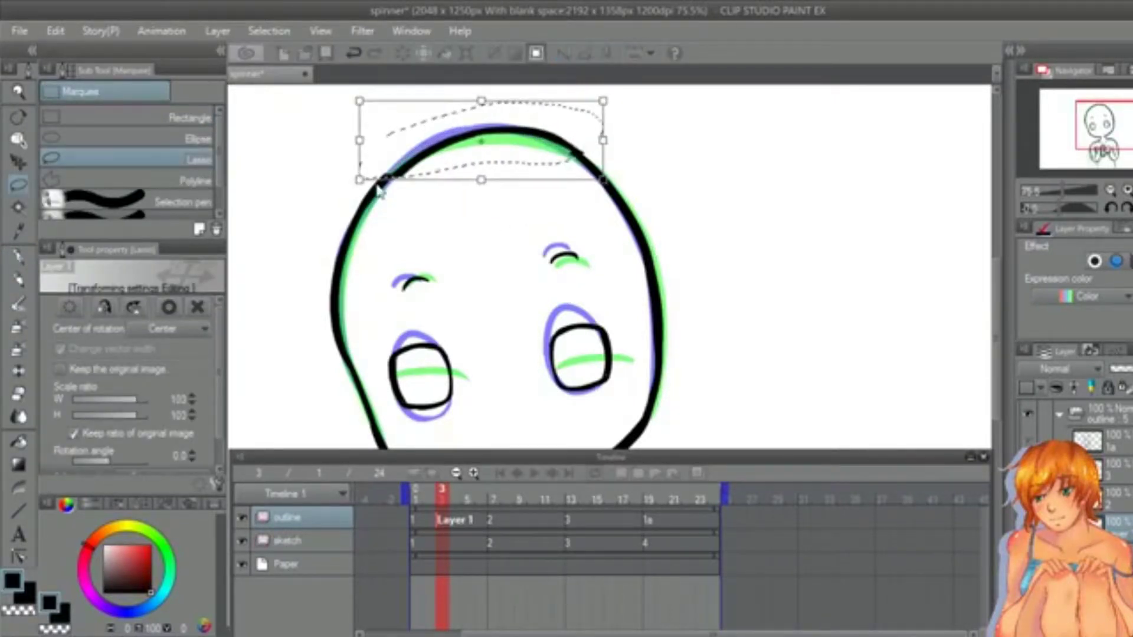
left_click_drag(360, 180, 346, 187)
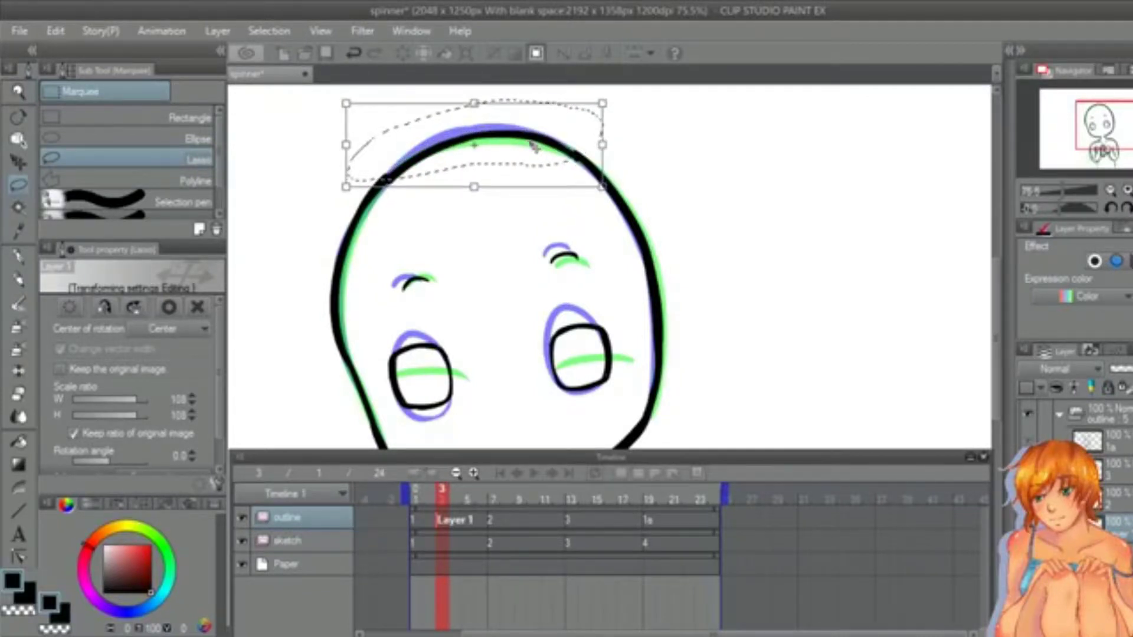
left_click_drag(534, 146, 570, 157)
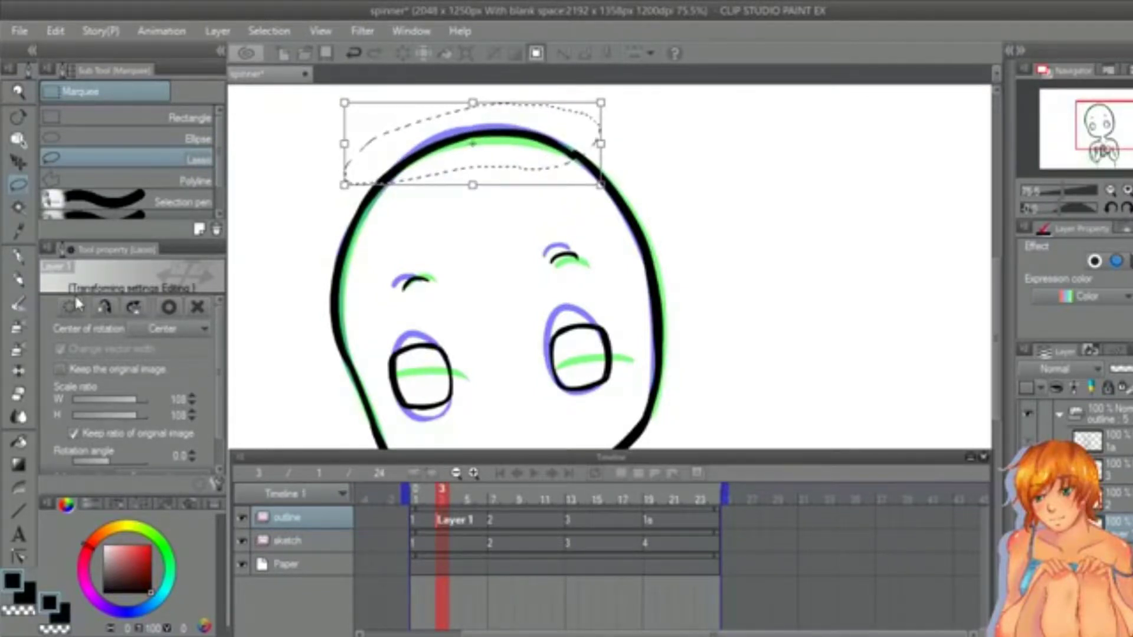
key("Return")
key("ctrl+d")
Step: Touch up the joins between the crown line and the sides of the head, checking them in a flipped view
key("ctrl+space")
left_click(656, 133)
key("e")
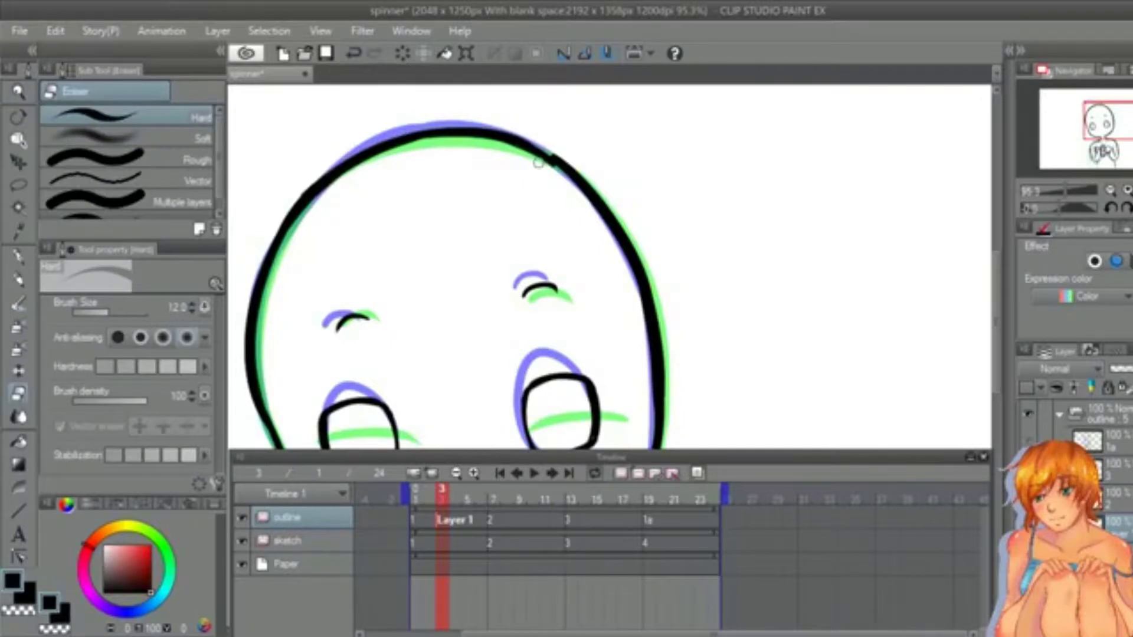
left_click_drag(538, 162, 492, 144)
key("ctrl+z")
key("r")
key("h")
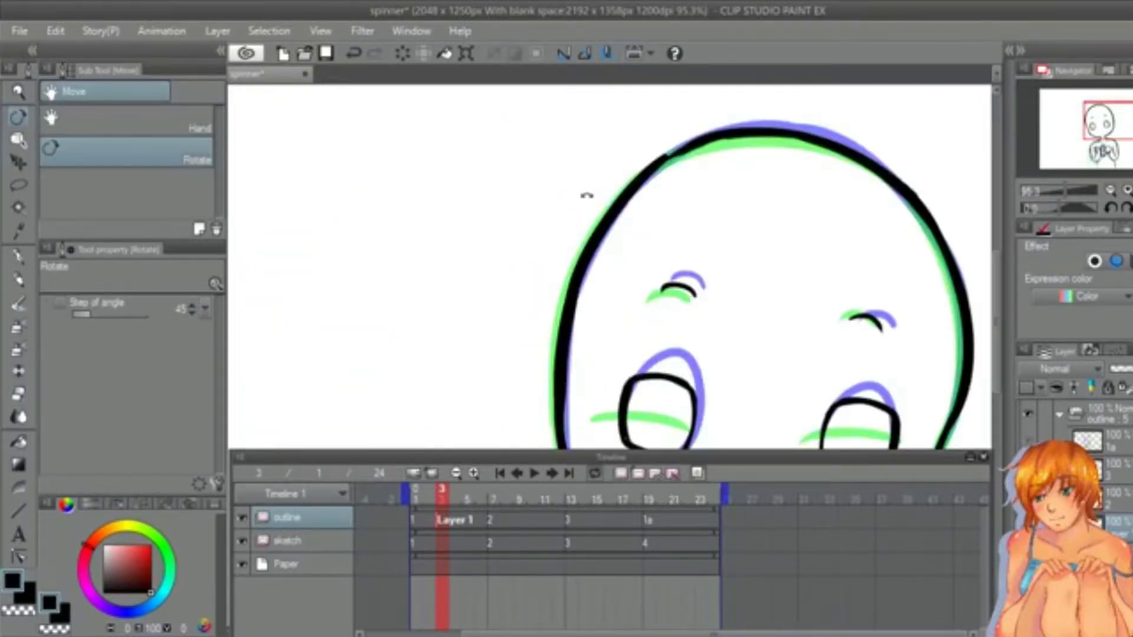
left_click_drag(586, 195, 596, 174)
key("p")
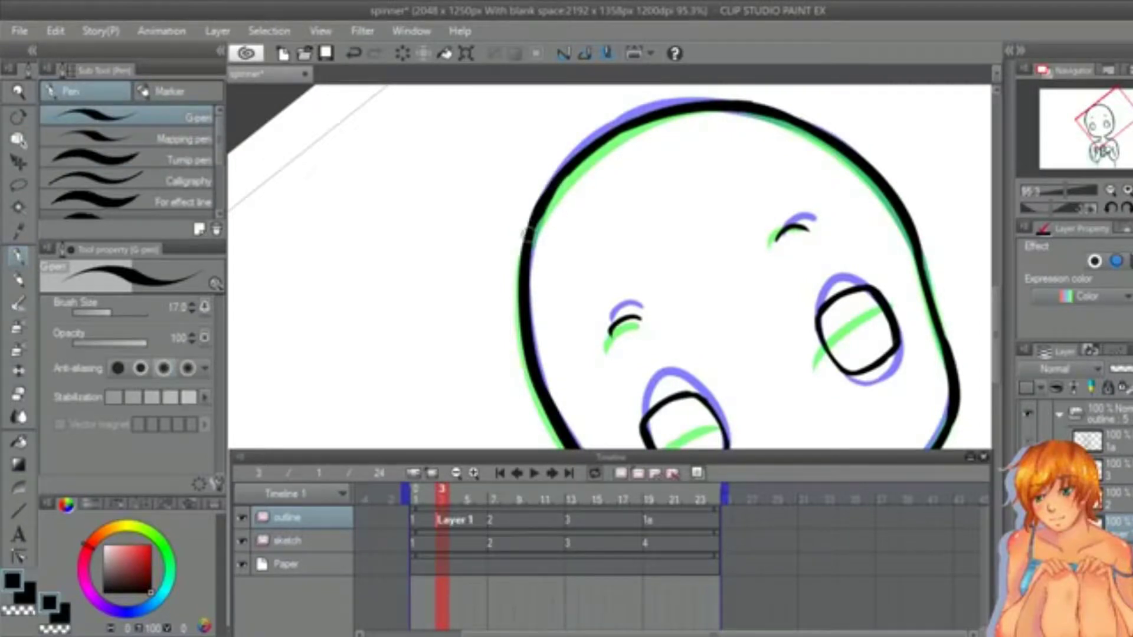
key("e")
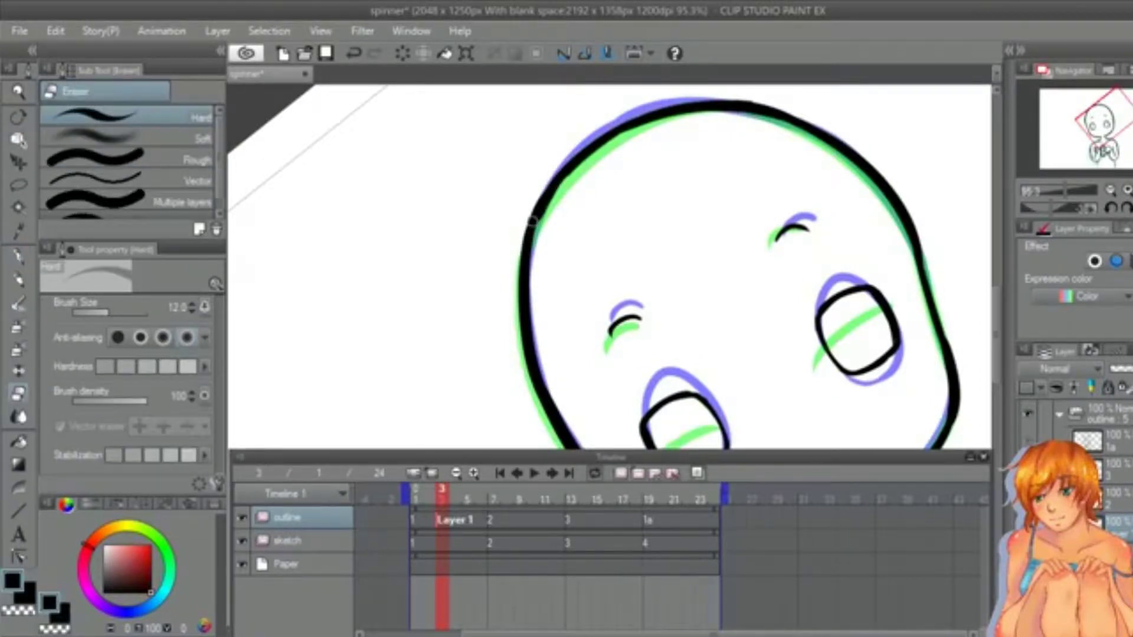
left_click_drag(532, 221, 559, 186)
key("ctrl+z")
Step: Straighten the canvas and play the animation to check the new in-between
key("r")
left_click_drag(401, 175, 452, 102)
key("slash")
mouse_move(581, 218)
left_mouse_down()
mouse_move(561, 220)
mouse_move(594, 404)
left_mouse_up()
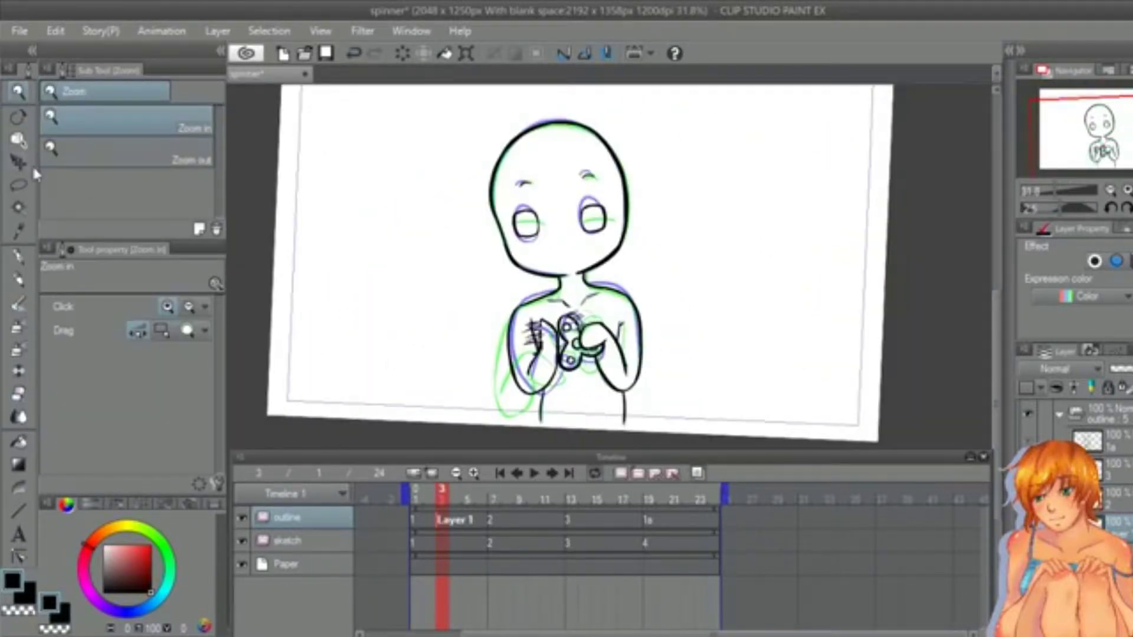
left_click(19, 117)
left_click_drag(398, 172, 392, 183)
left_click(535, 474)
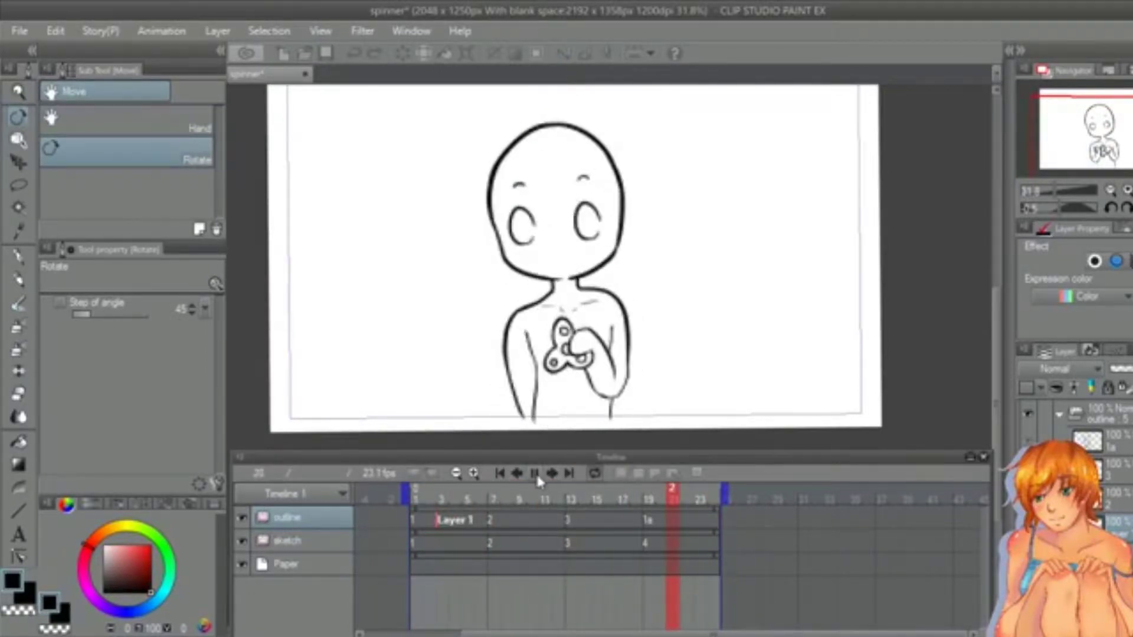
left_click(536, 474)
Step: Go to cel 2 at frame 7 of the outline track and erase small gaps in the free hand's upper edge
left_click(495, 520)
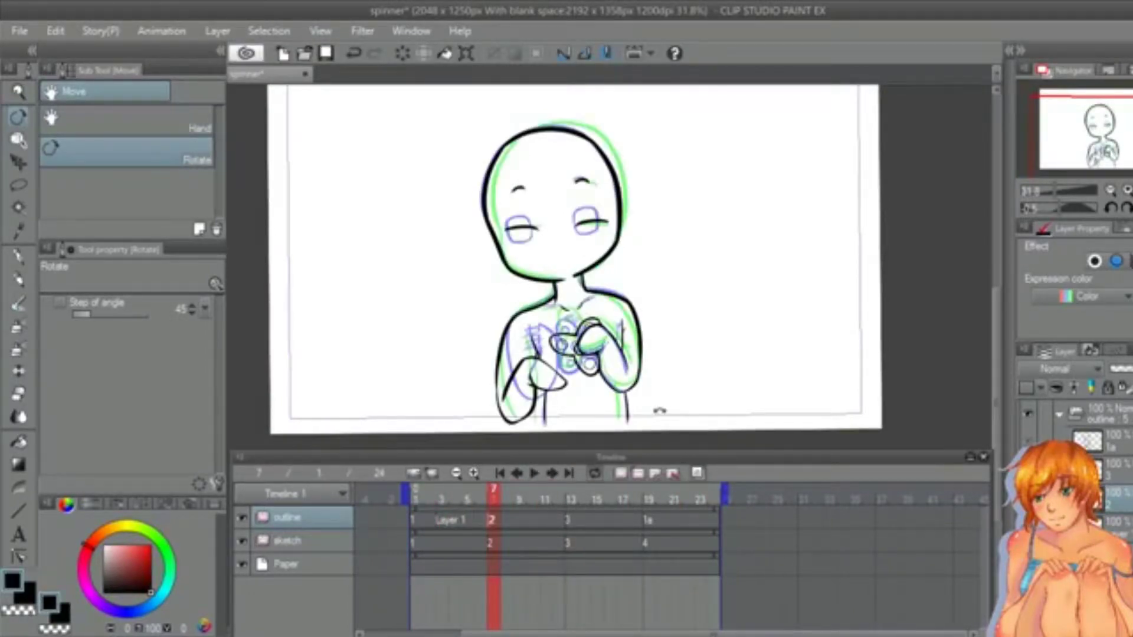
key("ctrl+space")
left_click_drag(553, 380, 655, 380)
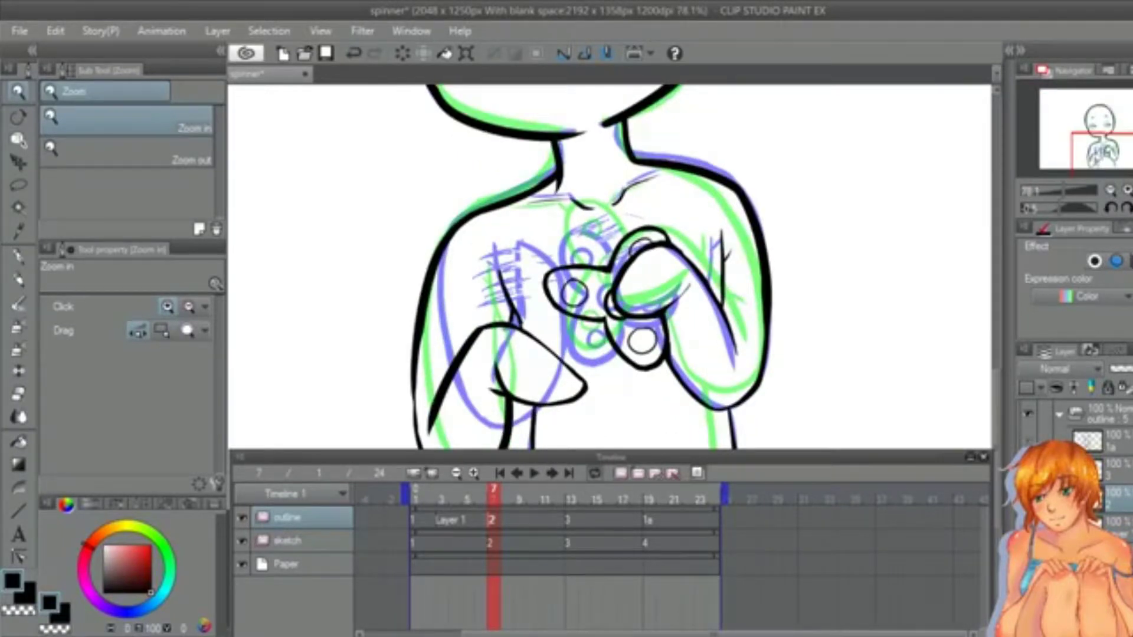
left_click(556, 380)
key("e")
left_click_drag(523, 333, 532, 320)
mouse_move(578, 373)
left_mouse_down()
mouse_move(572, 348)
mouse_move(548, 335)
left_mouse_up()
key("p")
left_click_drag(219, 151, 218, 177)
left_click(207, 172)
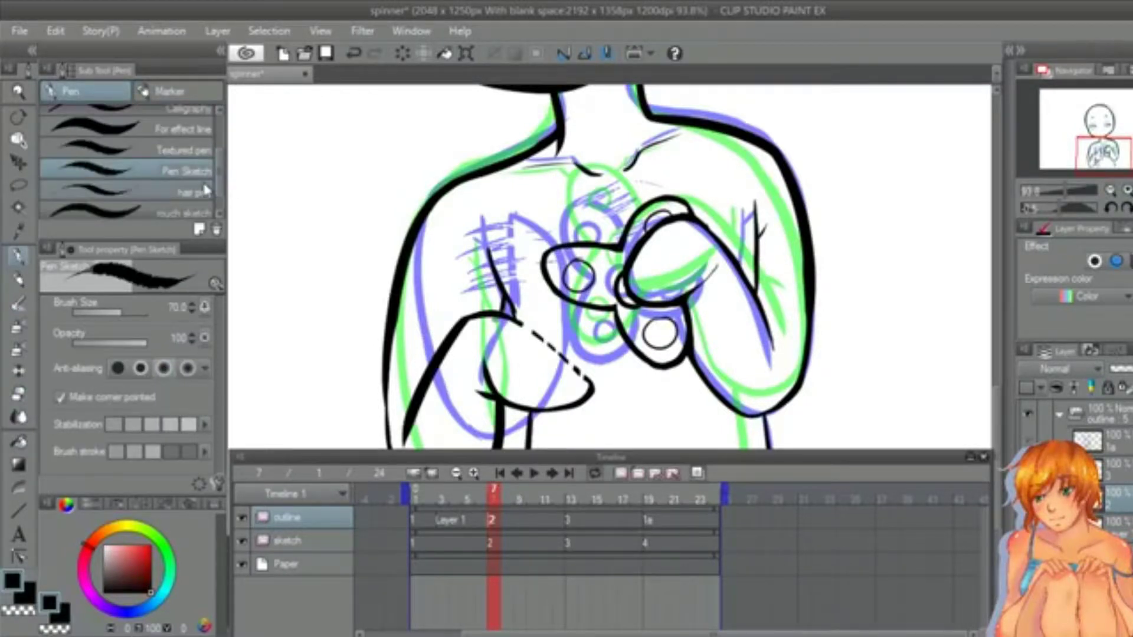
left_click(204, 191)
left_click_drag(336, 159, 314, 204)
key("ctrl+z")
left_click(186, 129)
key("ctrl+z")
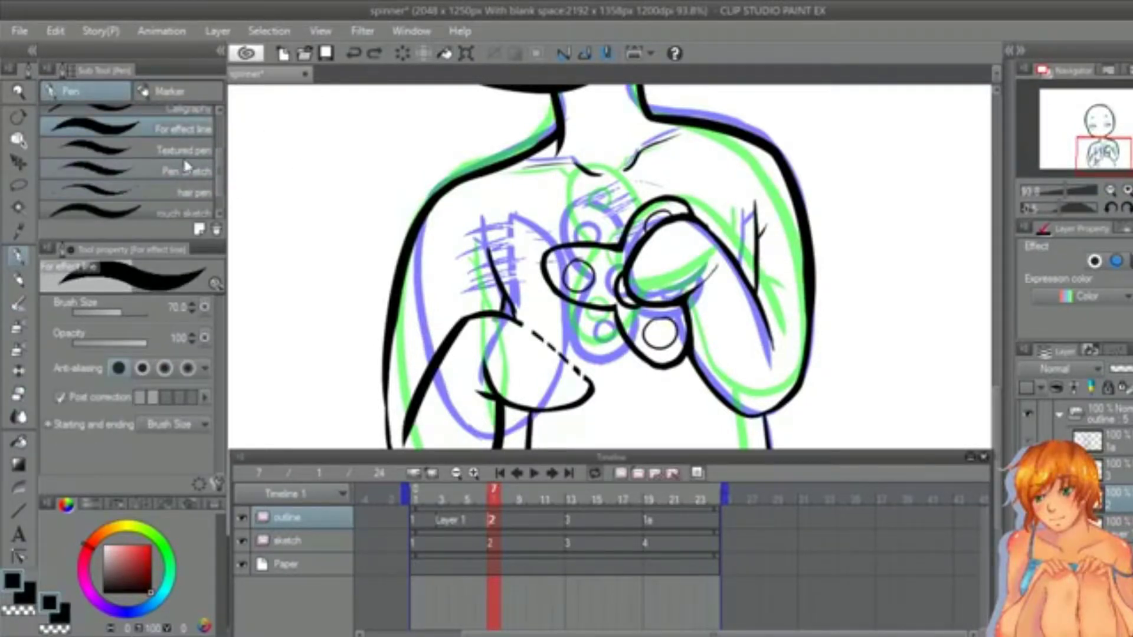
scroll(222, 203, "down", 1)
left_click(201, 189)
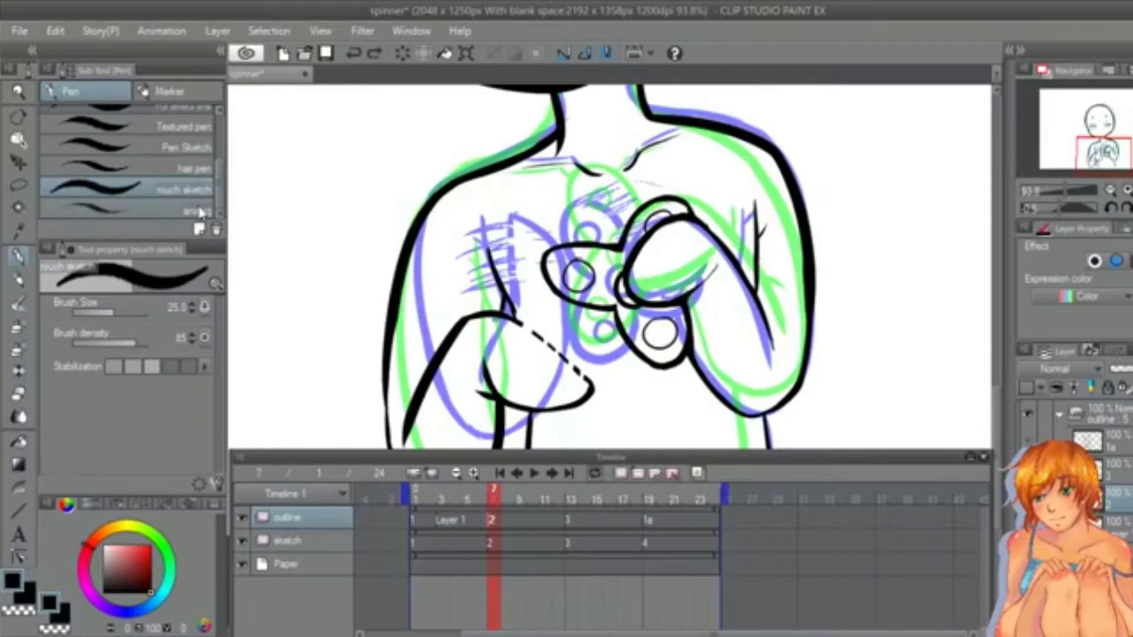
left_click(201, 212)
Step: Choose the Textured pen, reduce its brush size to 8 and test it with a stroke beside the figure
left_click(198, 126)
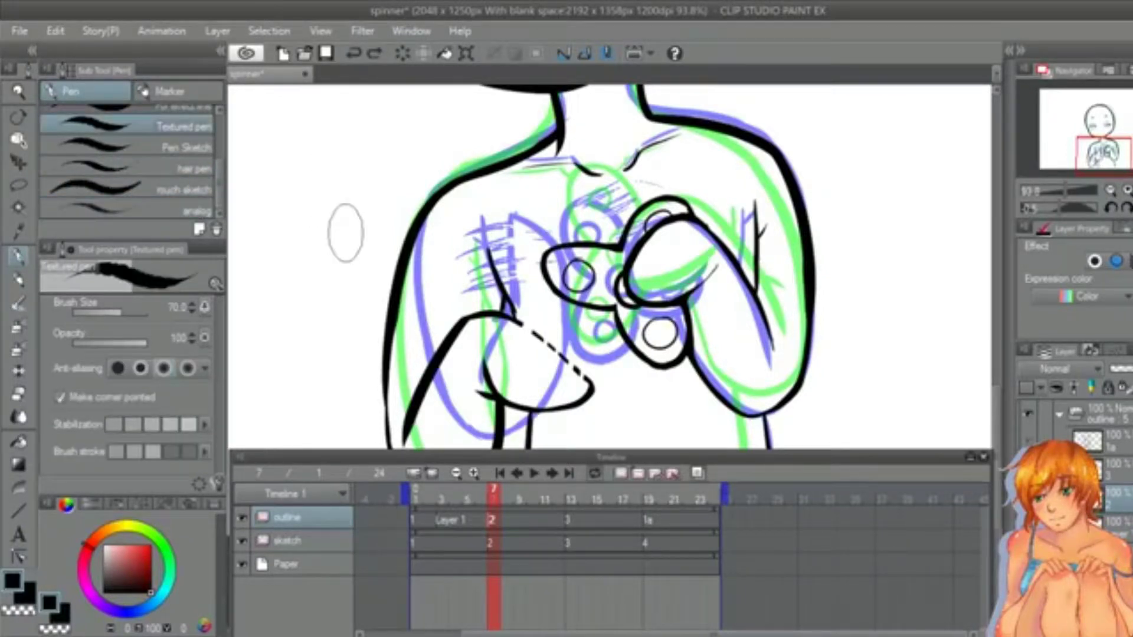
key("bracketleft")
key("bracketleft")
key("bracketleft")
key("bracketleft")
key("bracketleft")
key("bracketleft")
key("bracketleft")
key("bracketleft")
key("bracketleft")
key("bracketleft")
key("bracketleft")
left_click_drag(325, 200, 313, 281)
key("ctrl+z")
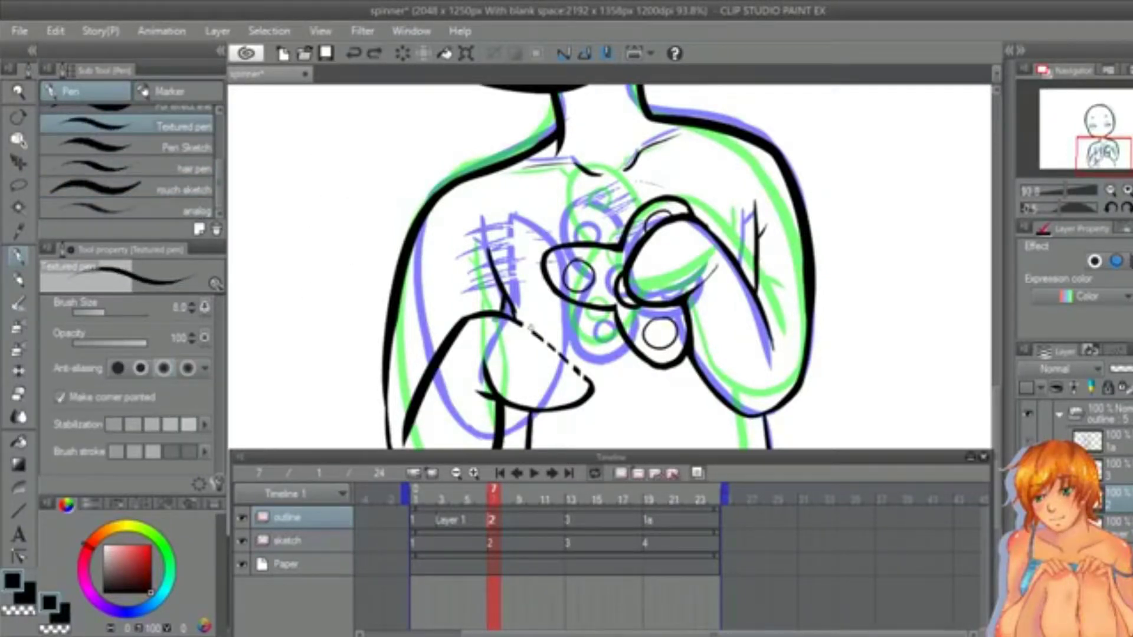
Step: Hatch thin motion strokes across the broken upper edge of the free hand on cel 2
left_click_drag(533, 280, 515, 346)
left_click_drag(534, 245, 519, 283)
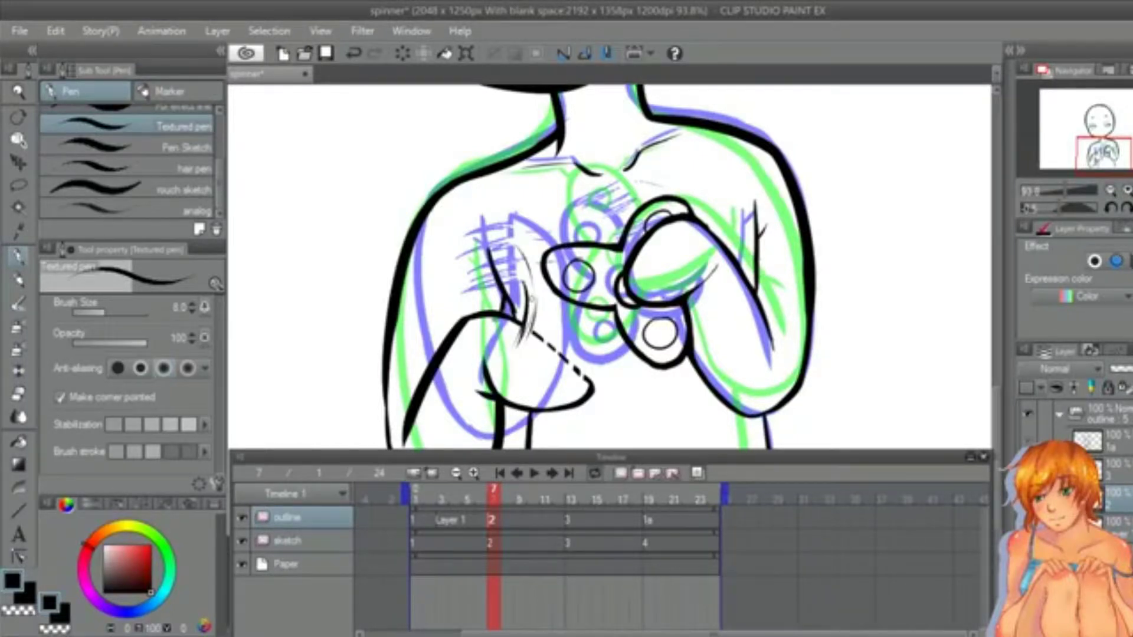
mouse_move(542, 358)
left_mouse_down()
mouse_move(550, 304)
mouse_move(563, 307)
mouse_move(564, 375)
left_mouse_up()
mouse_move(576, 359)
left_mouse_down()
mouse_move(568, 377)
mouse_move(562, 358)
mouse_move(581, 385)
left_mouse_up()
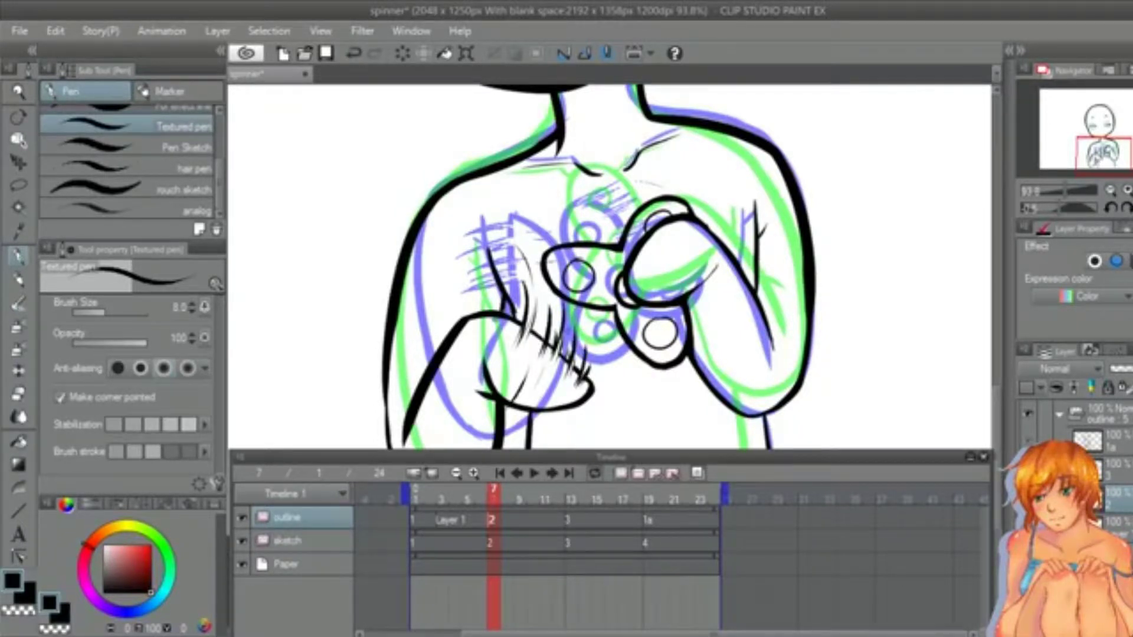
Step: Restore the playback range to the timeline's full length and play the animation from frame 1 to review the motion strokes
left_click_drag(495, 491, 417, 492)
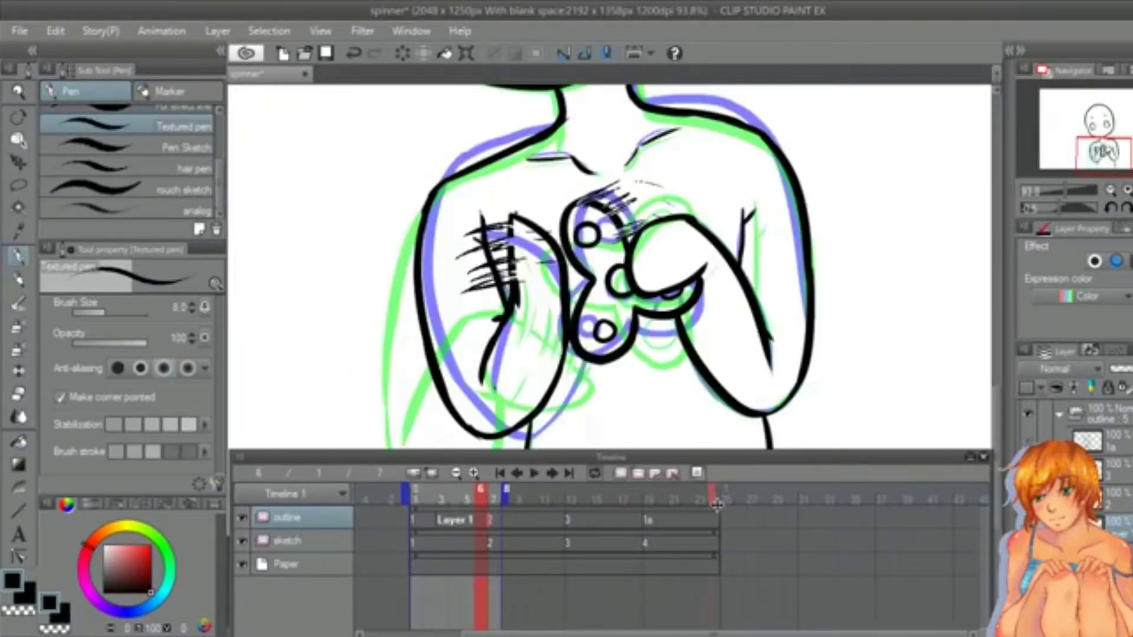
left_click_drag(716, 505, 724, 503)
key("slash")
left_click_drag(678, 354, 578, 357)
left_click(417, 492)
left_click(534, 473)
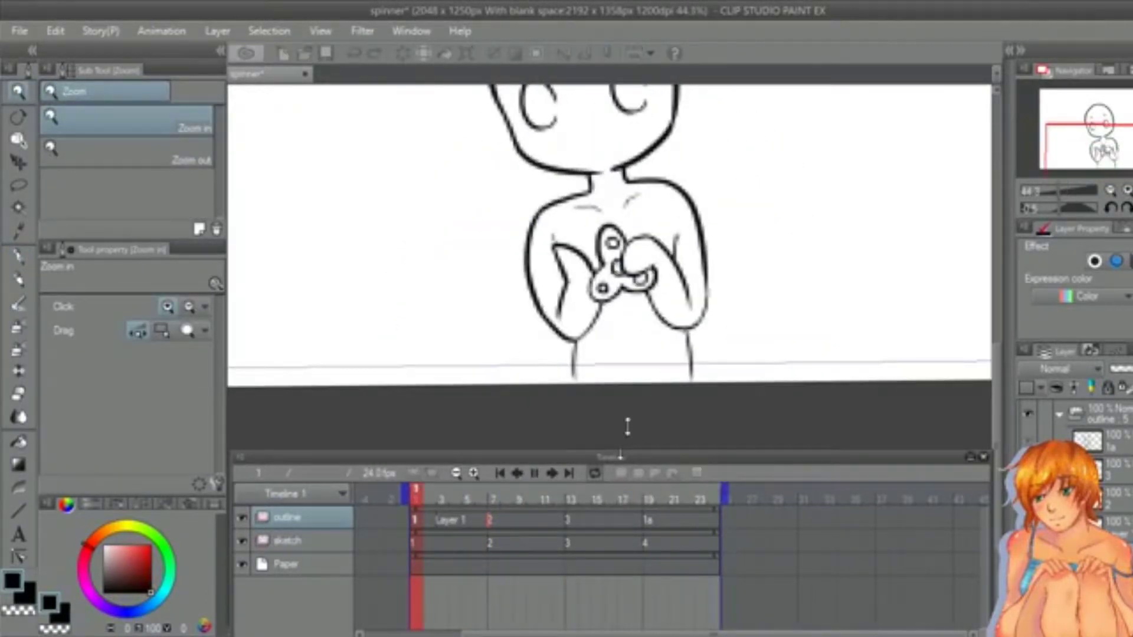
left_click(534, 473)
Step: Compare the outline cels at frames 3 and 7 with the onion skin switched off and on
left_click(502, 474)
left_click(451, 517)
left_click(498, 519)
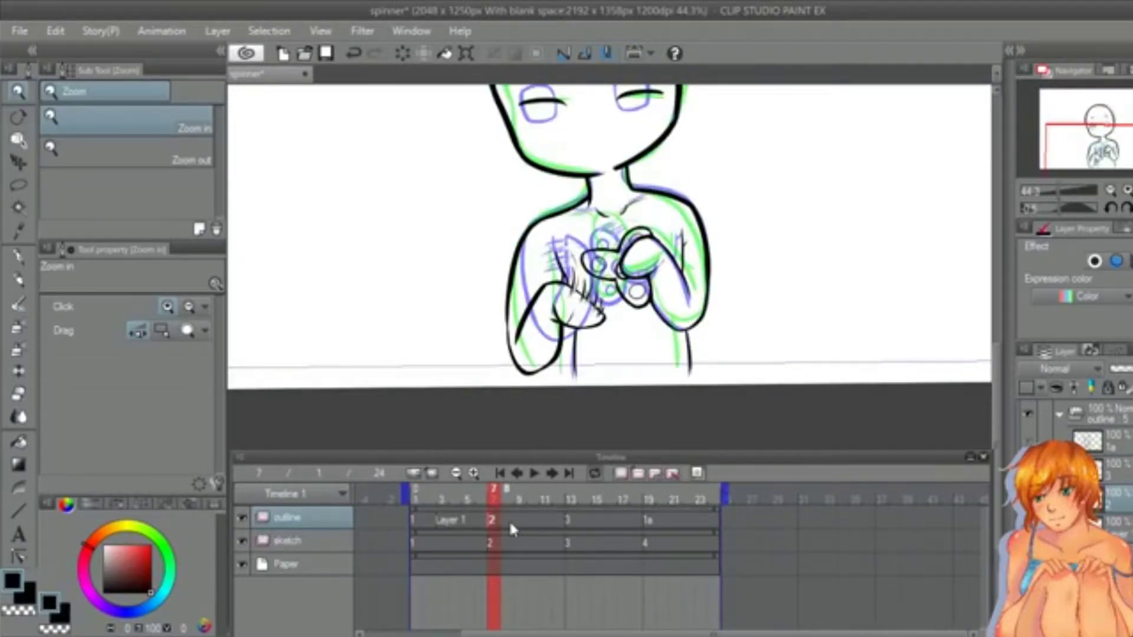
left_click(698, 472)
left_click(443, 526)
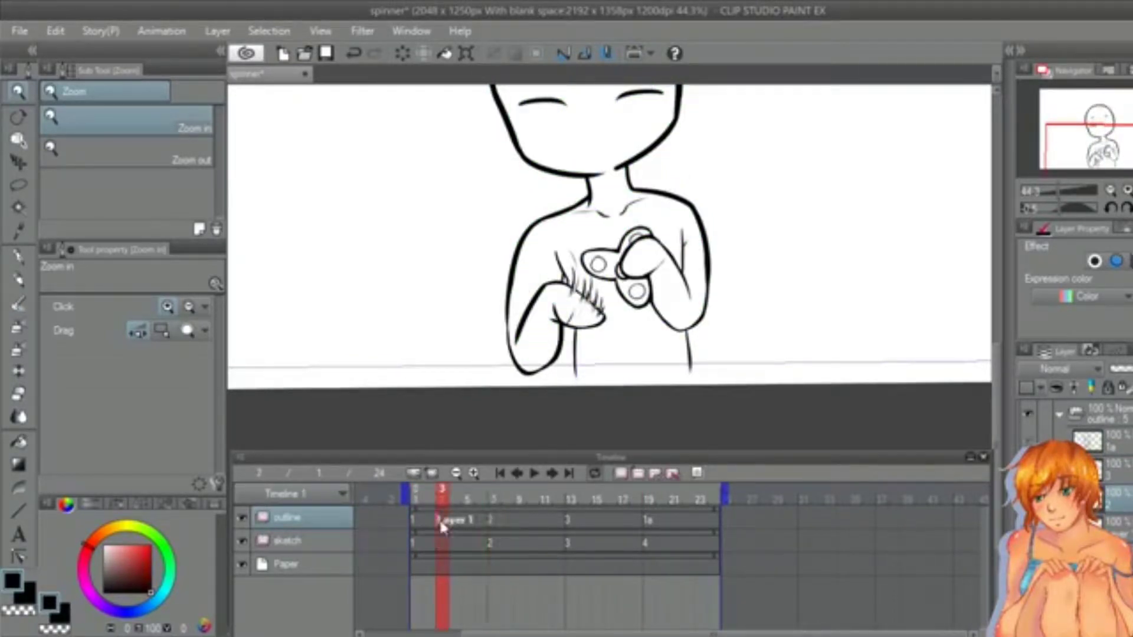
left_click(493, 522)
left_click(698, 474)
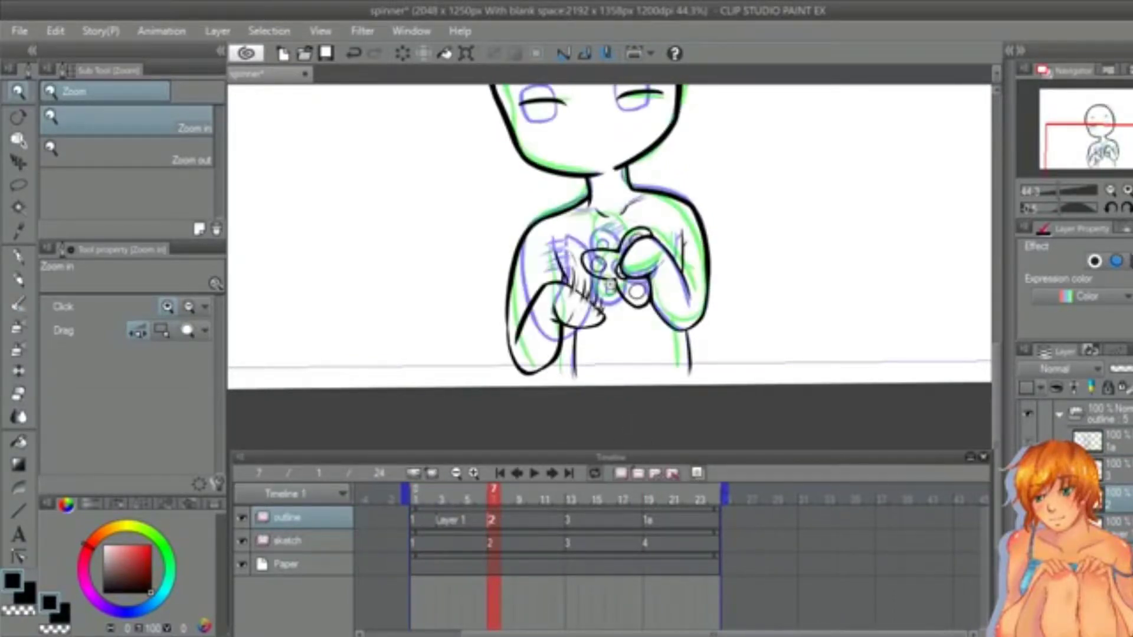
Step: Erase small gaps across the outlines of the spinner's side lobe and lower lobe on cel 2 at frame 7
left_click_drag(627, 251, 697, 251)
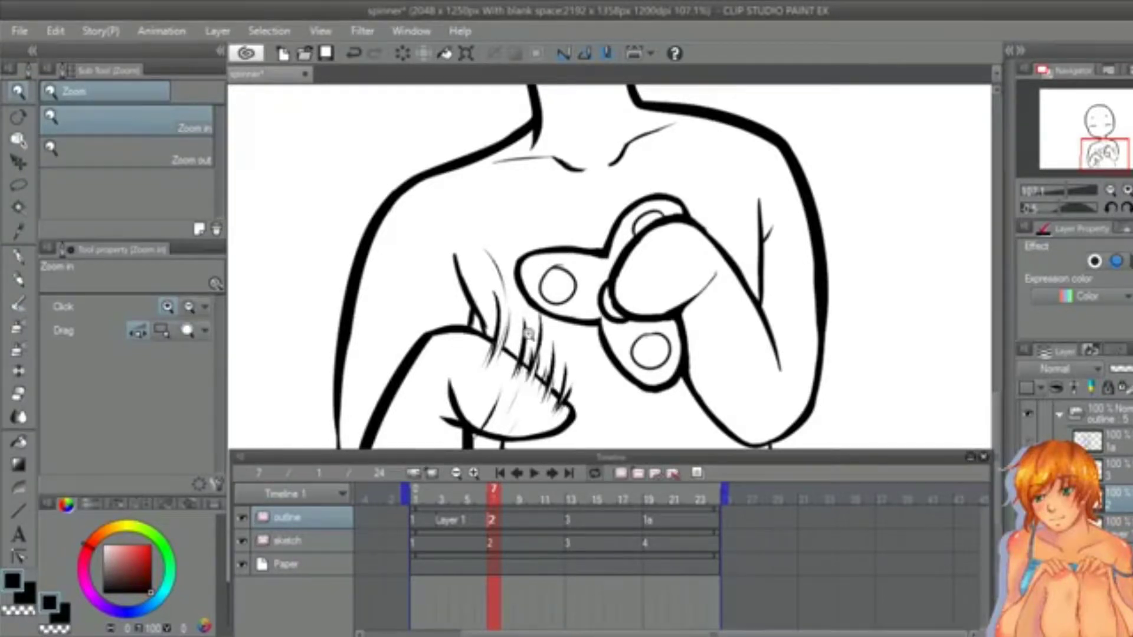
key("e")
left_click_drag(533, 267, 547, 221)
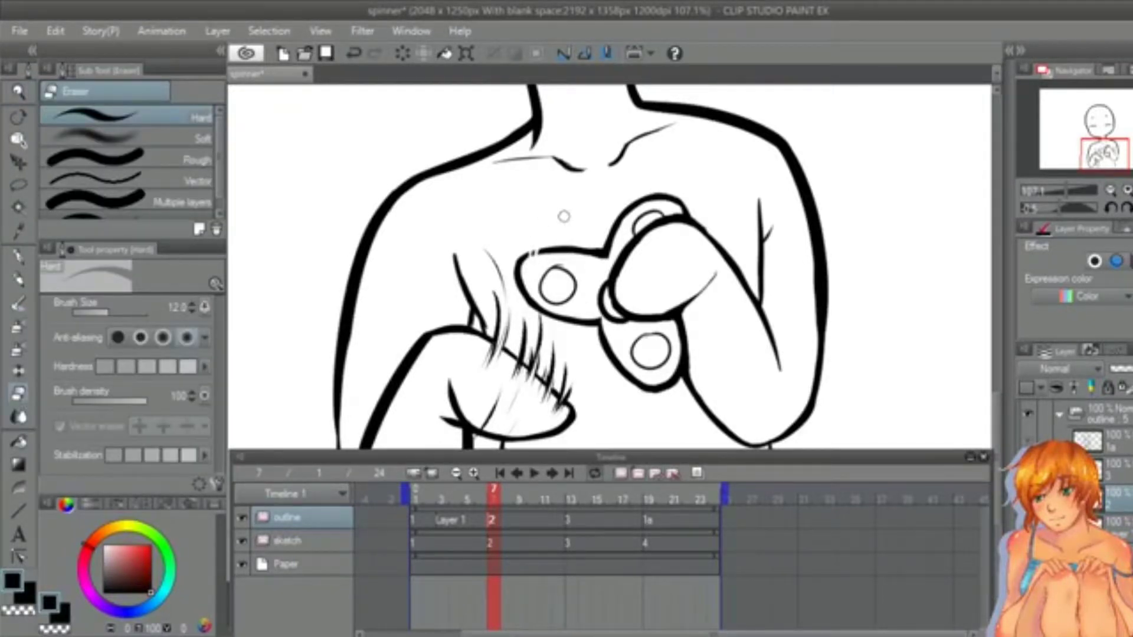
left_click_drag(557, 260, 565, 238)
left_click_drag(582, 263, 590, 241)
left_click_drag(546, 310, 553, 326)
left_click_drag(563, 312, 568, 329)
left_click_drag(577, 313, 610, 371)
left_click_drag(629, 367, 620, 381)
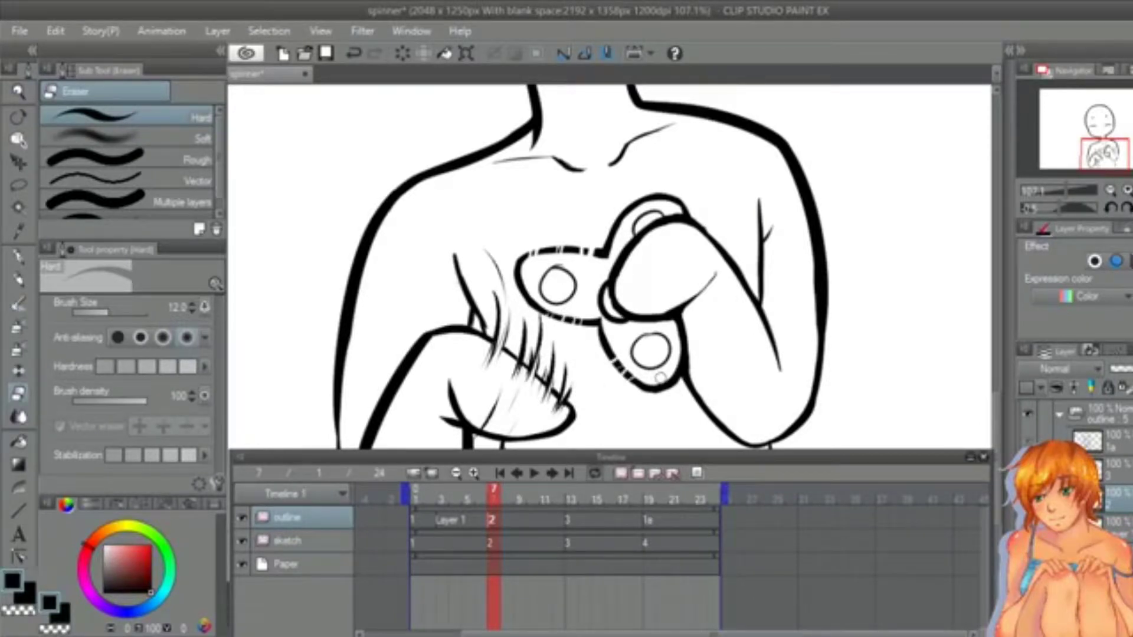
Step: Set the Textured pen's brush size to 6 and hatch thin motion strokes across the broken edges of the spinner's side lobe
key("r")
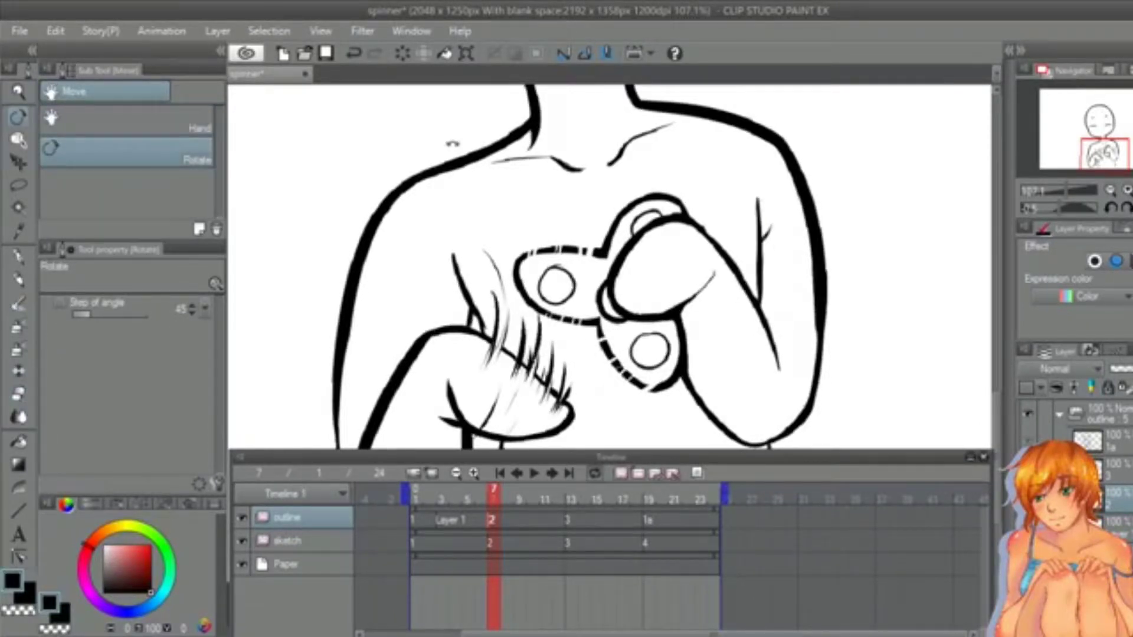
left_click_drag(452, 144, 508, 137)
key("p")
left_click_drag(551, 250, 570, 221)
key("ctrl+z")
key("ctrl+z")
key("bracketleft")
key("bracketleft")
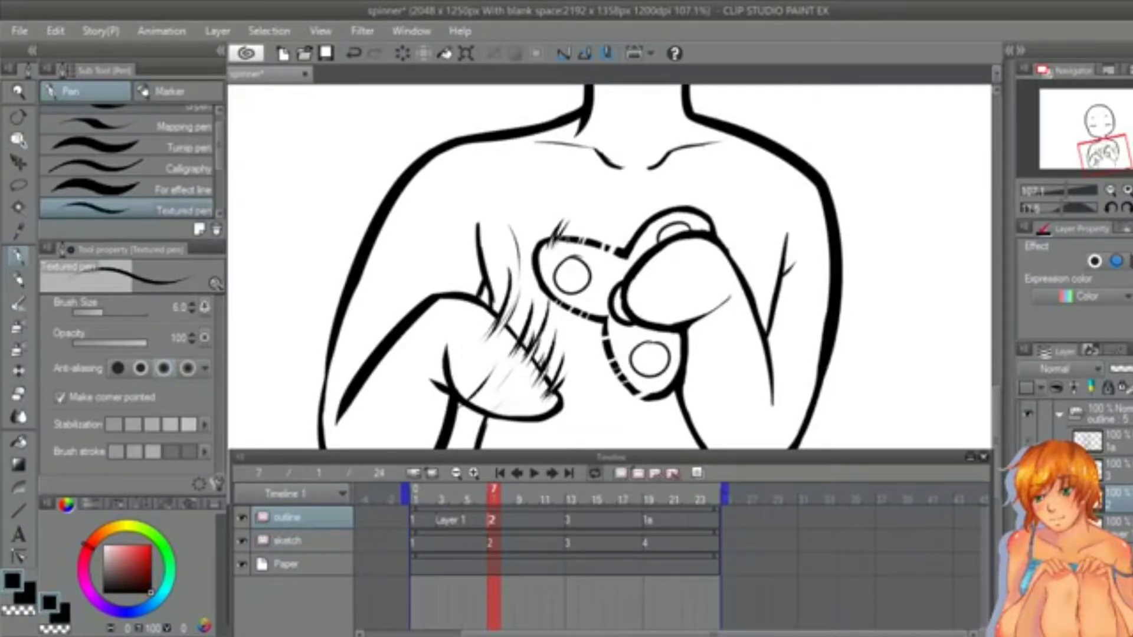
key("ctrl+z")
mouse_move(608, 220)
left_mouse_down()
mouse_move(576, 252)
mouse_move(593, 277)
left_mouse_up()
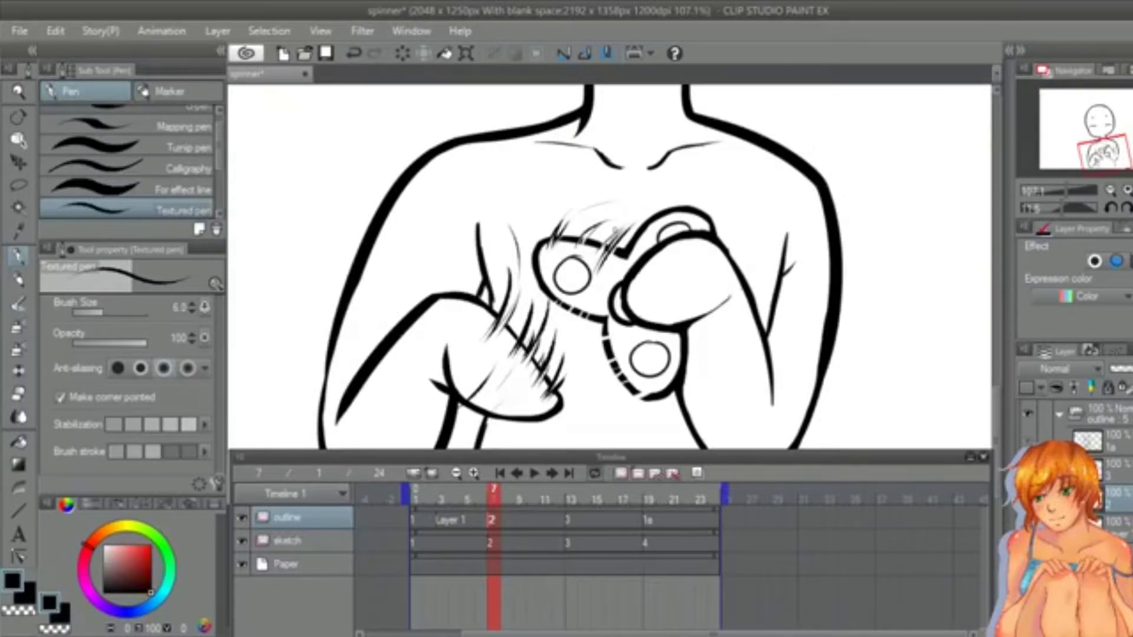
mouse_move(603, 223)
left_mouse_down()
mouse_move(554, 305)
mouse_move(567, 313)
left_mouse_up()
left_click_drag(596, 279, 578, 310)
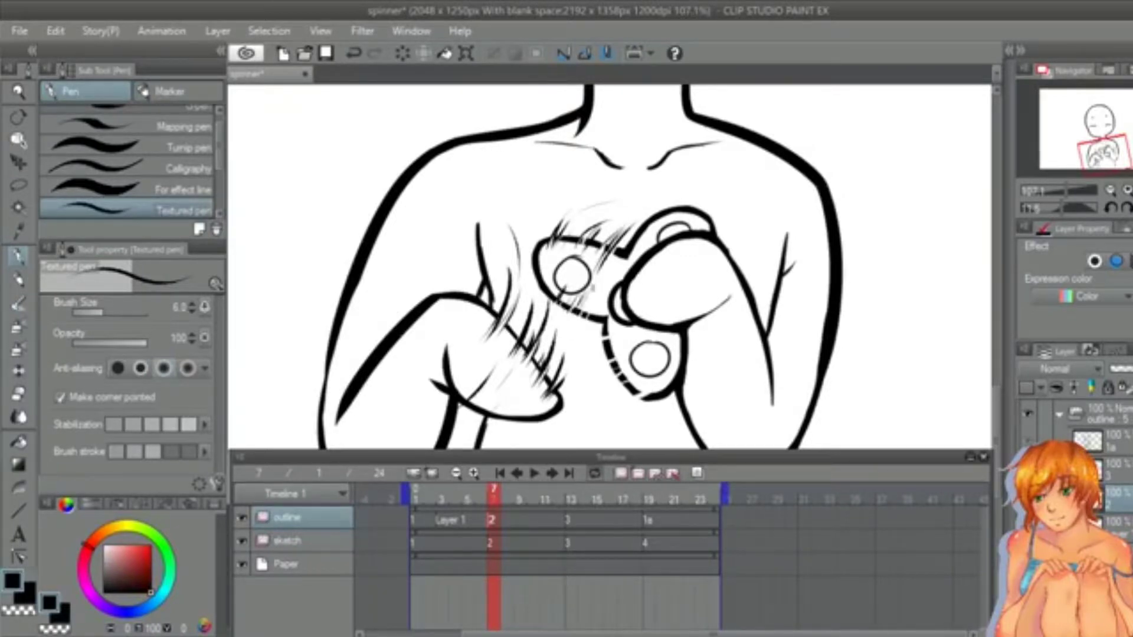
key("ctrl+z")
Step: Hatch thin motion strokes across the broken outline of the spinner's lower lobe on cel 2
key("r")
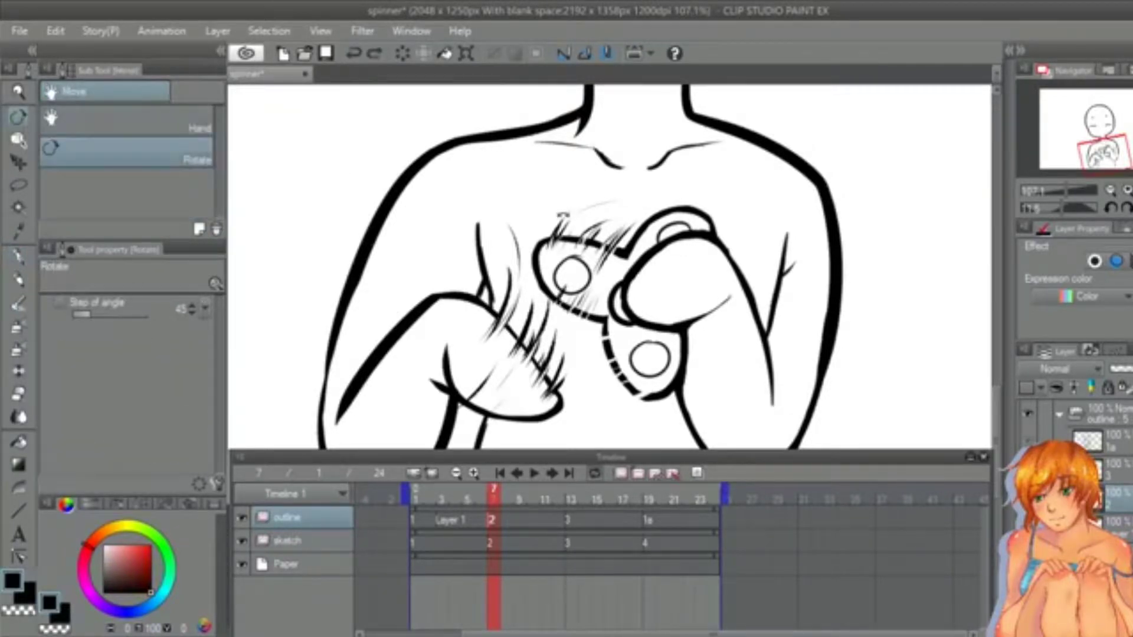
left_click_drag(564, 216, 470, 345)
key("p")
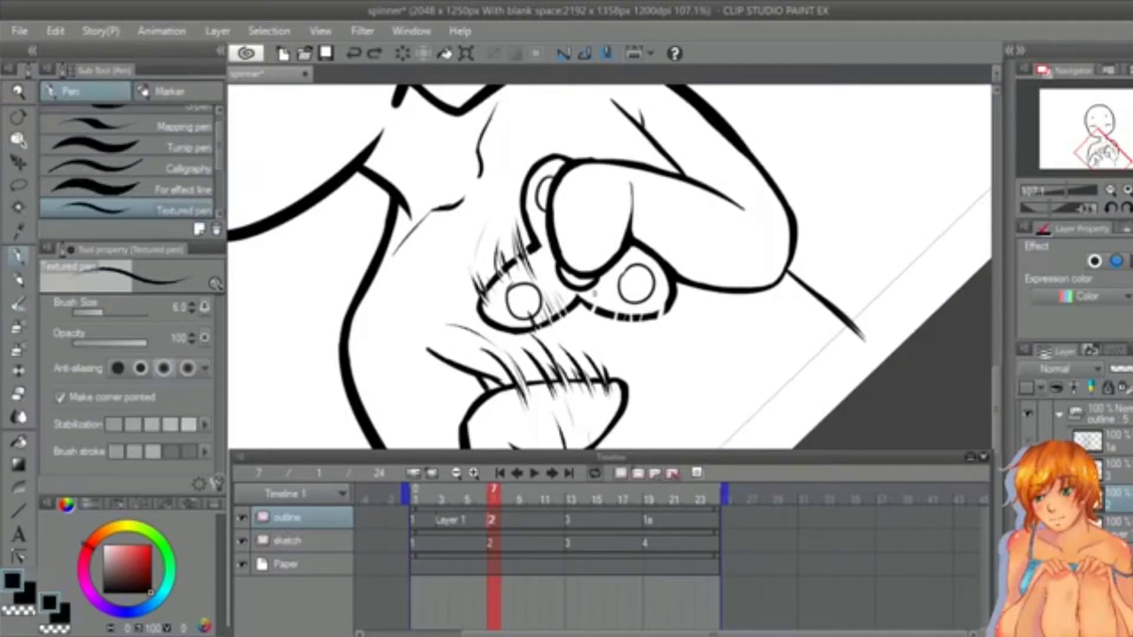
left_click_drag(596, 293, 577, 331)
left_click_drag(617, 297, 601, 340)
mouse_move(621, 304)
left_mouse_down()
mouse_move(610, 341)
mouse_move(633, 347)
left_mouse_up()
left_click_drag(662, 301, 640, 344)
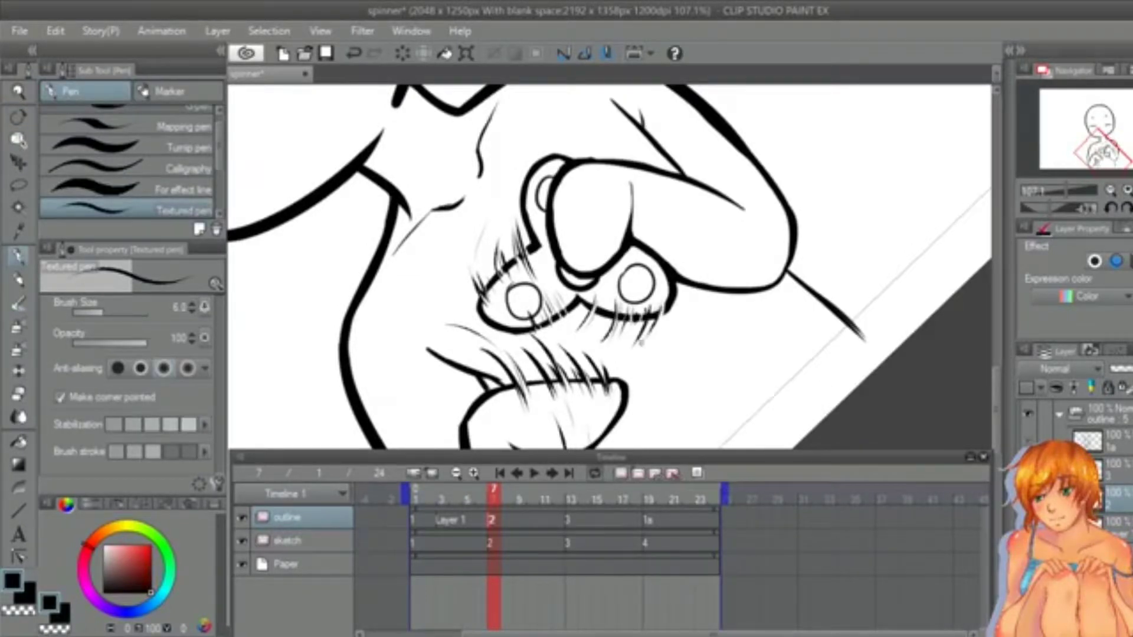
Step: Break the outline of the spinner's upper lobe beside the holding hand and add fine motion strokes across it
key("e")
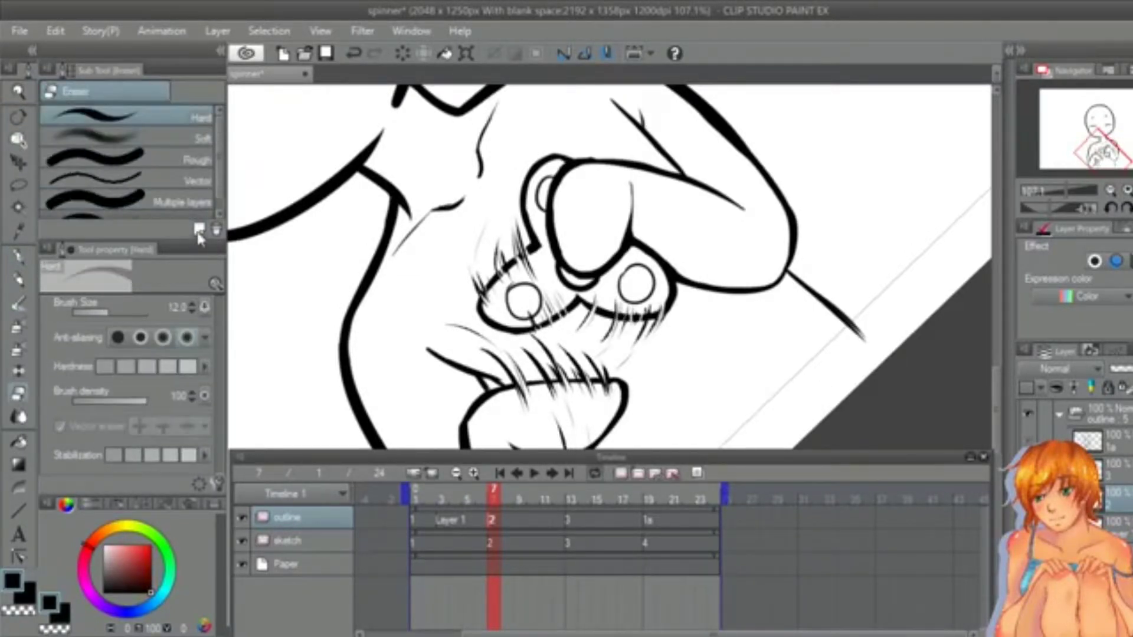
key("p")
mouse_move(555, 158)
left_mouse_down()
mouse_move(610, 151)
mouse_move(784, 205)
mouse_move(766, 193)
left_mouse_up()
key("r")
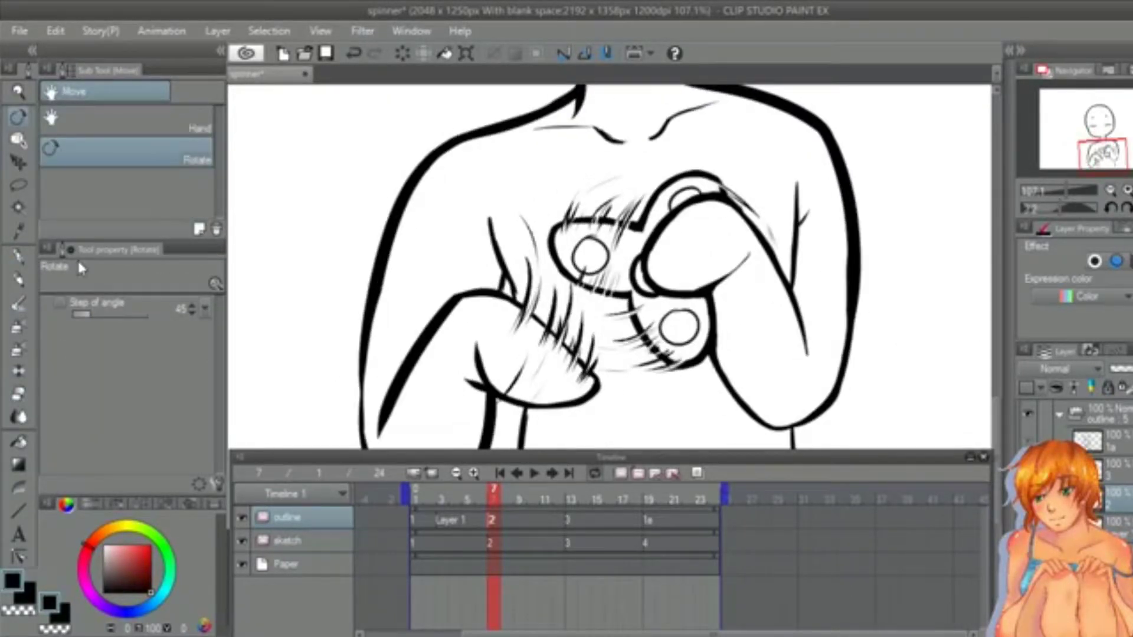
key("e")
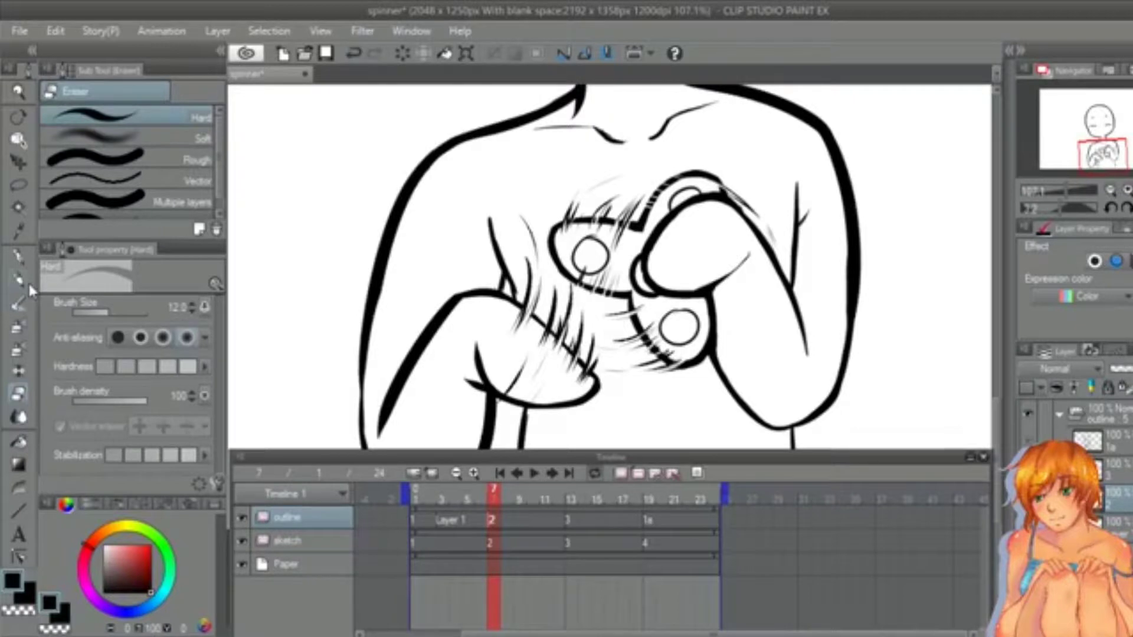
left_click(18, 257)
key("ctrl+z")
left_click_drag(659, 180, 674, 189)
left_click_drag(660, 190, 665, 207)
Step: On the outline cel at frame 3, erase small gaps across the spinner's lower edges and the lobe under the holding hand
key("ctrl+space")
mouse_move(581, 223)
left_mouse_down()
mouse_move(529, 225)
mouse_move(597, 248)
left_mouse_up()
left_click(446, 520)
key("r")
left_click_drag(463, 193, 445, 270)
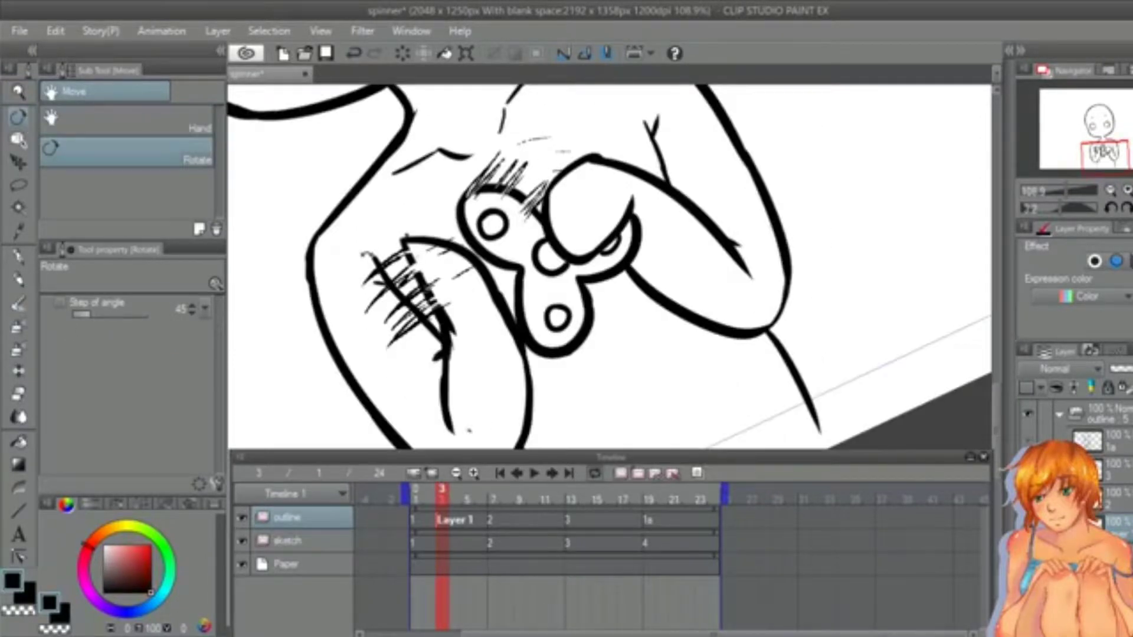
left_click(19, 393)
mouse_move(522, 278)
left_mouse_down()
mouse_move(499, 329)
mouse_move(531, 335)
mouse_move(584, 318)
left_mouse_up()
left_click_drag(582, 304, 596, 305)
left_click_drag(603, 269, 623, 276)
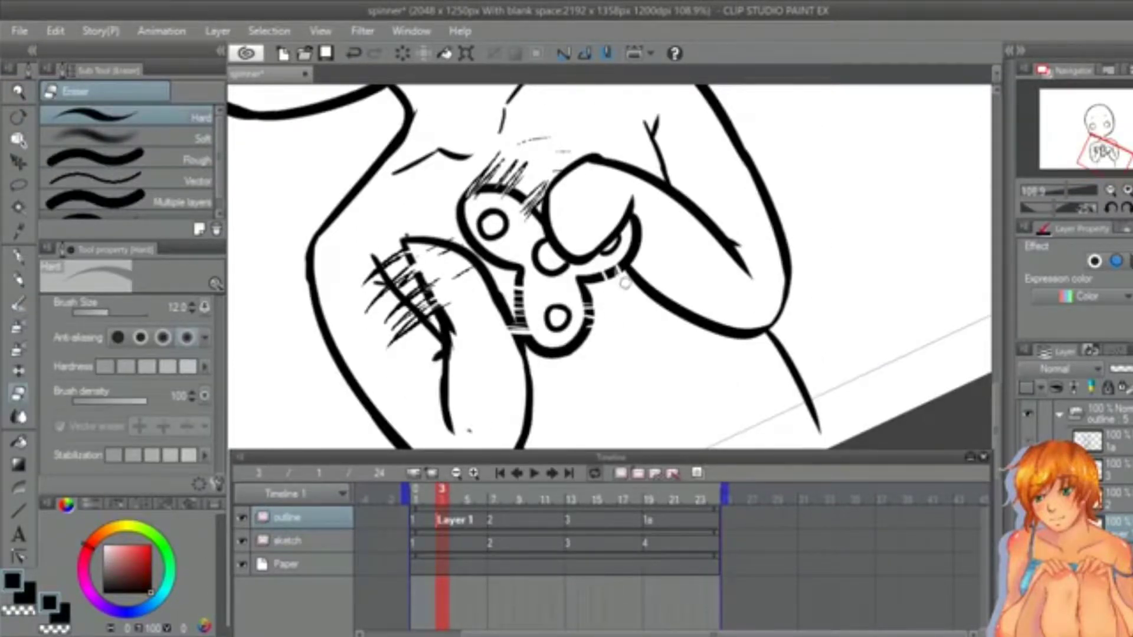
Step: Hatch thin Textured pen strokes across the broken spinner edge facing the free hand on the frame 3 cel
key("r")
left_click_drag(567, 378, 631, 383)
left_click_drag(997, 373, 997, 392)
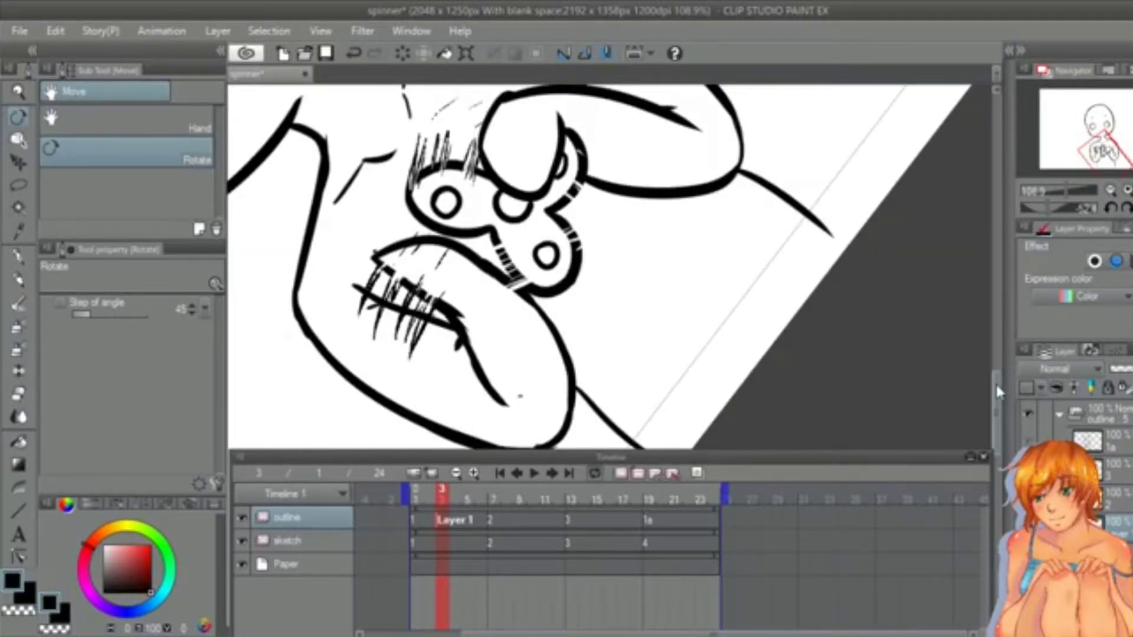
scroll(997, 392, "down", 2)
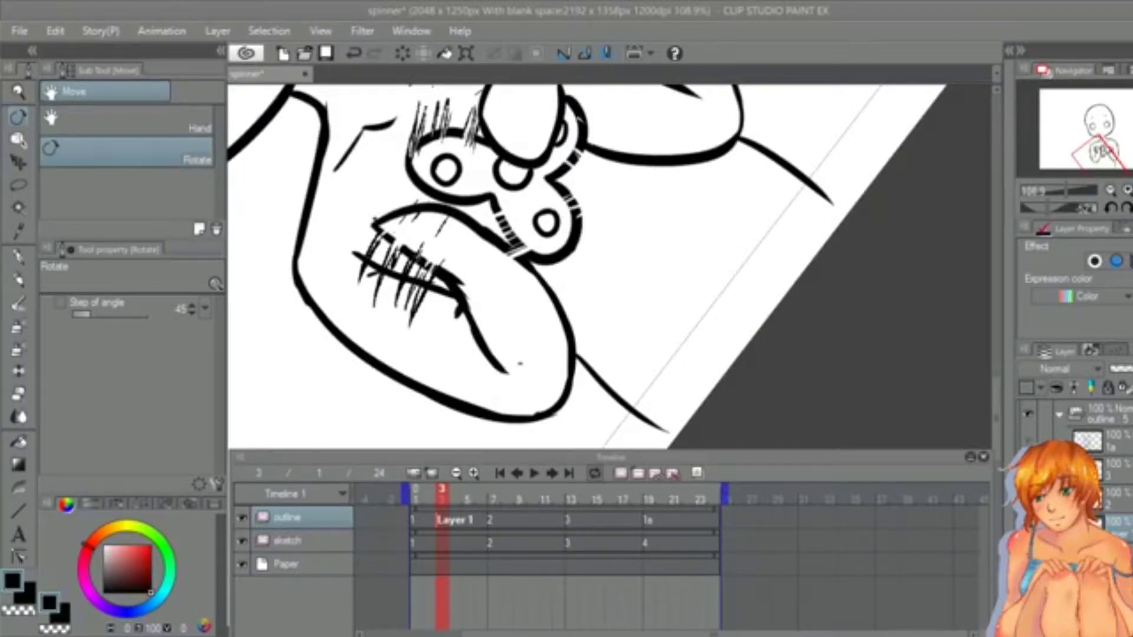
left_click(19, 256)
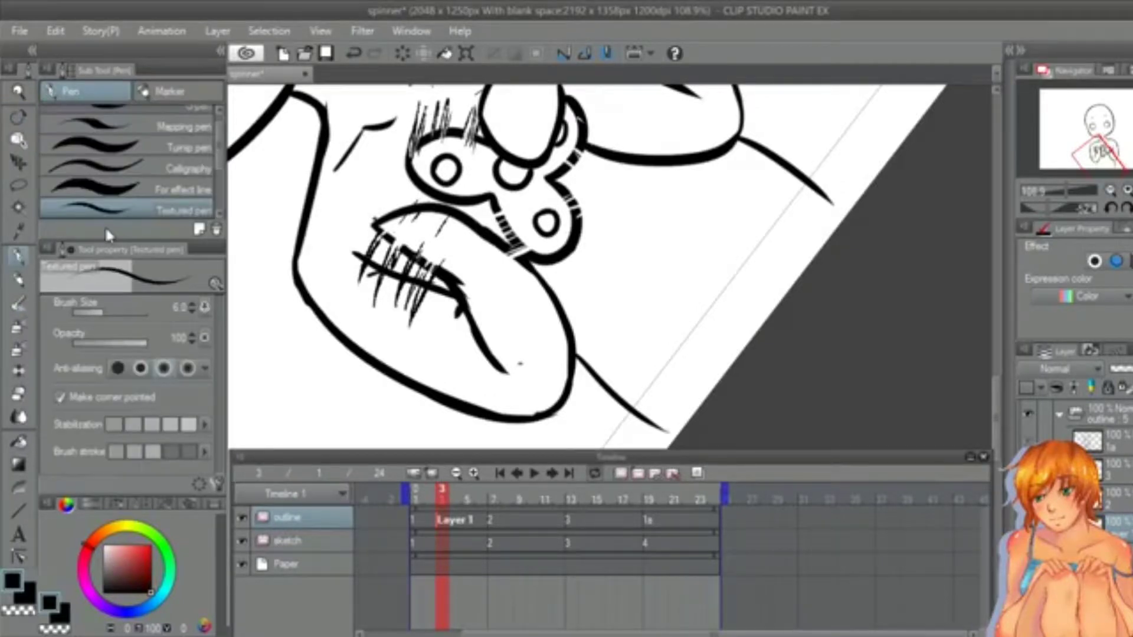
left_click_drag(482, 212, 509, 233)
key("e")
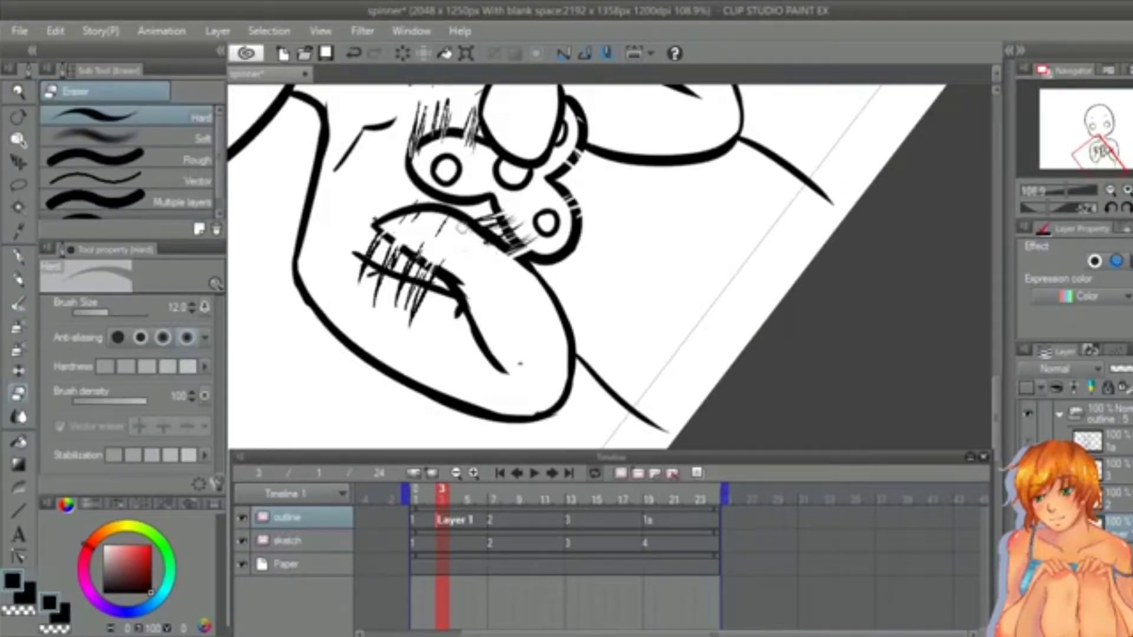
key("p")
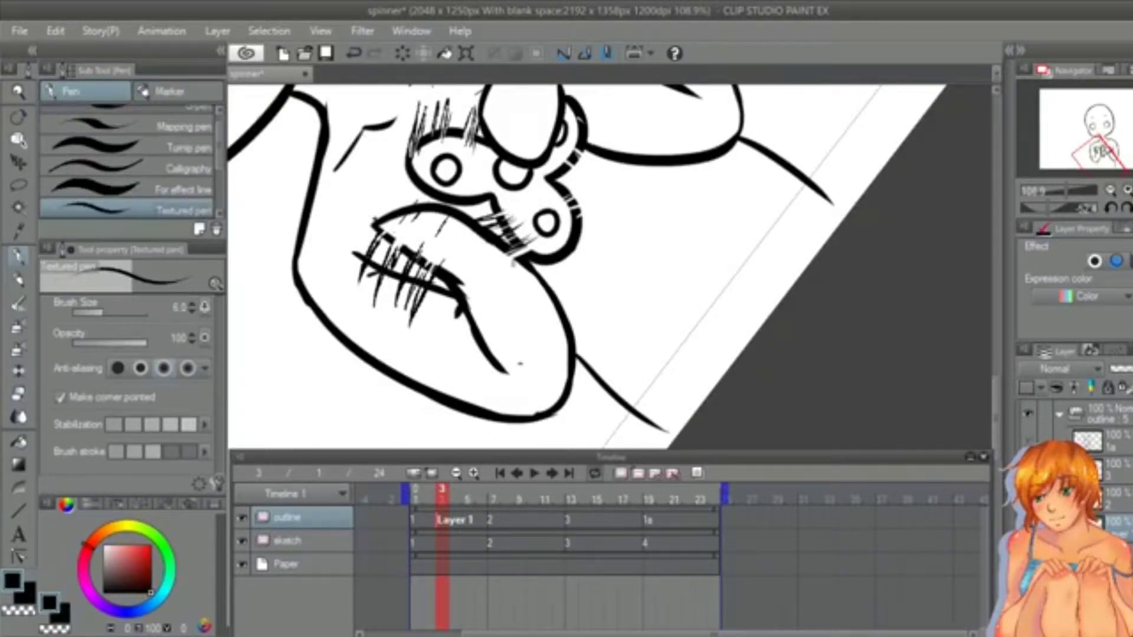
Step: Hatch motion strokes across the remaining broken spinner edges at frame 3 and add faint arcs outside them
left_click_drag(570, 196, 550, 204)
left_click_drag(577, 187, 561, 214)
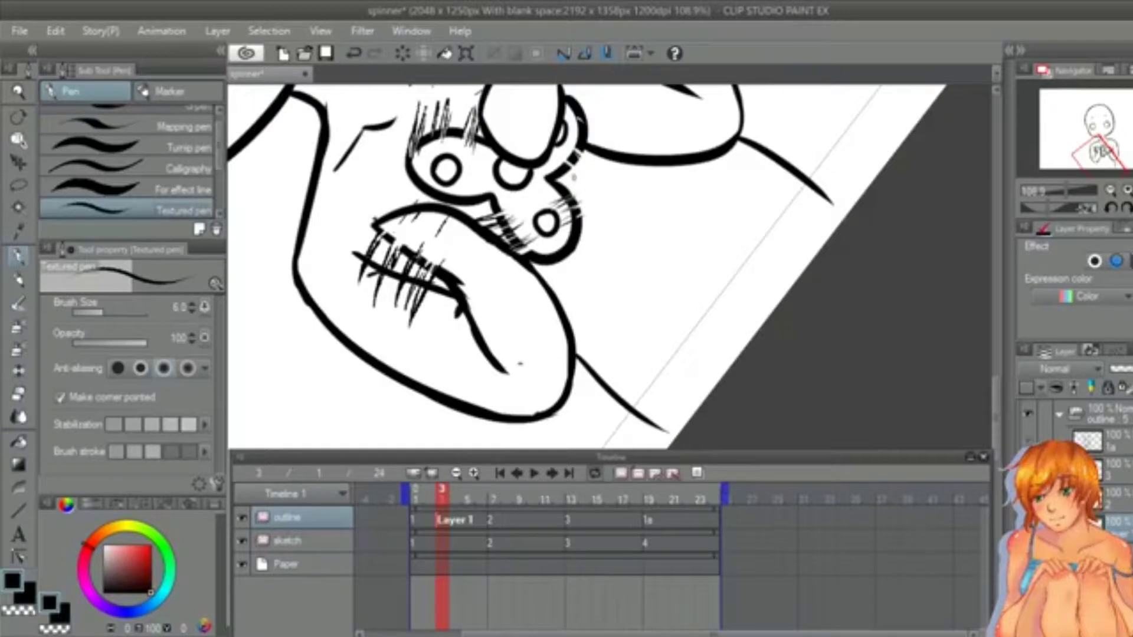
left_click_drag(587, 152, 558, 180)
mouse_move(572, 137)
left_mouse_down()
mouse_move(566, 154)
mouse_move(583, 165)
left_mouse_up()
left_click_drag(608, 186, 614, 215)
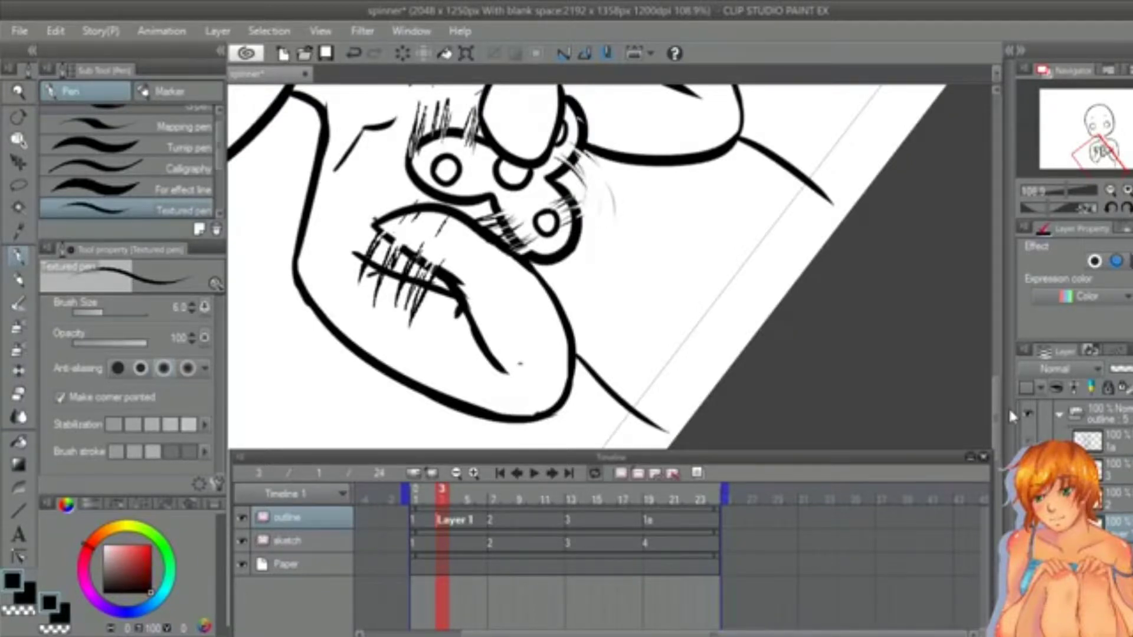
Step: Flip between the outline cels at frames 1, 3 and 7 to compare the spinner's motion strokes
left_click_drag(997, 409, 997, 385)
key("r")
left_click_drag(767, 177, 775, 339)
left_click(419, 521)
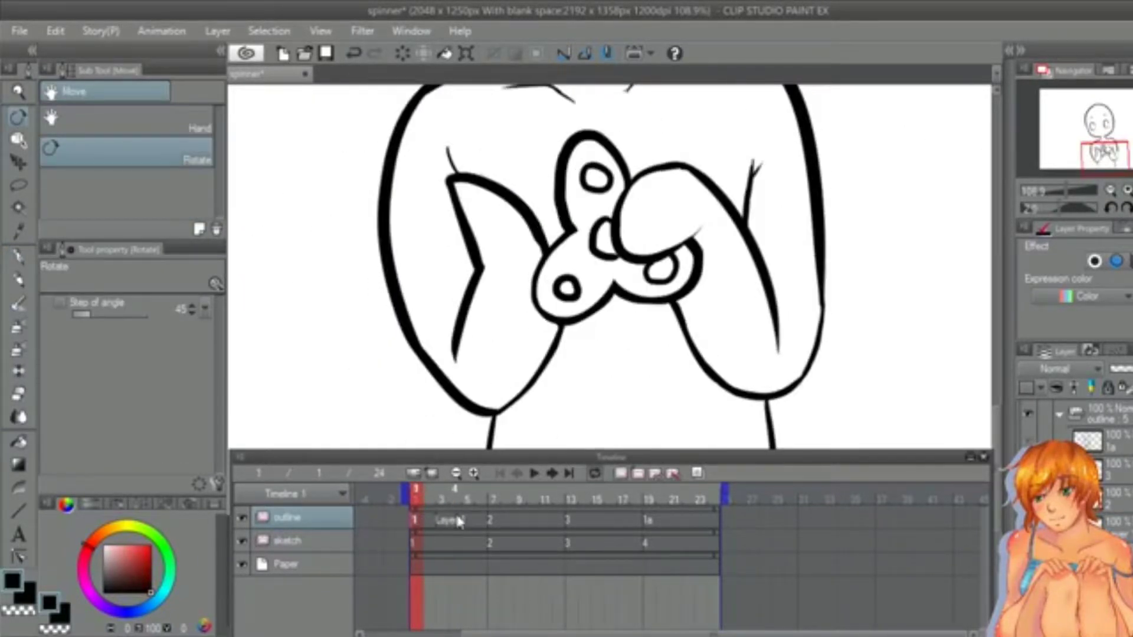
left_click(462, 524)
left_click(418, 521)
left_click(447, 522)
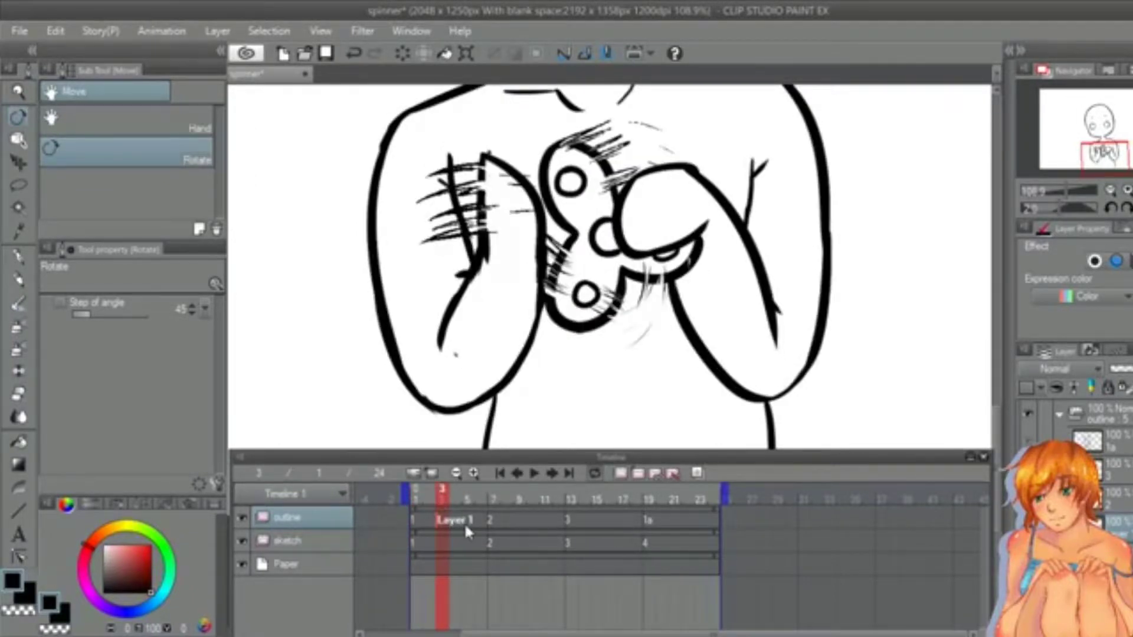
left_click(496, 525)
left_click(447, 522)
left_click(418, 521)
left_click(494, 523)
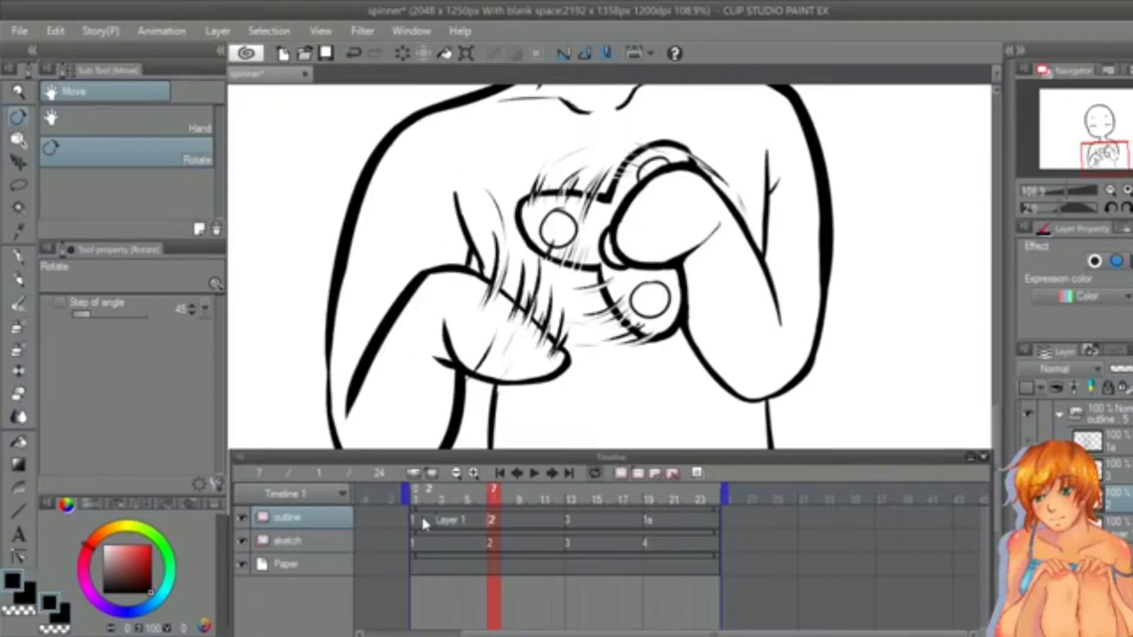
left_click(419, 518)
Step: Straighten the canvas with the whole figure in view and play the animation from frame 1
left_click(19, 92)
left_click_drag(654, 213, 577, 219)
left_click(19, 117)
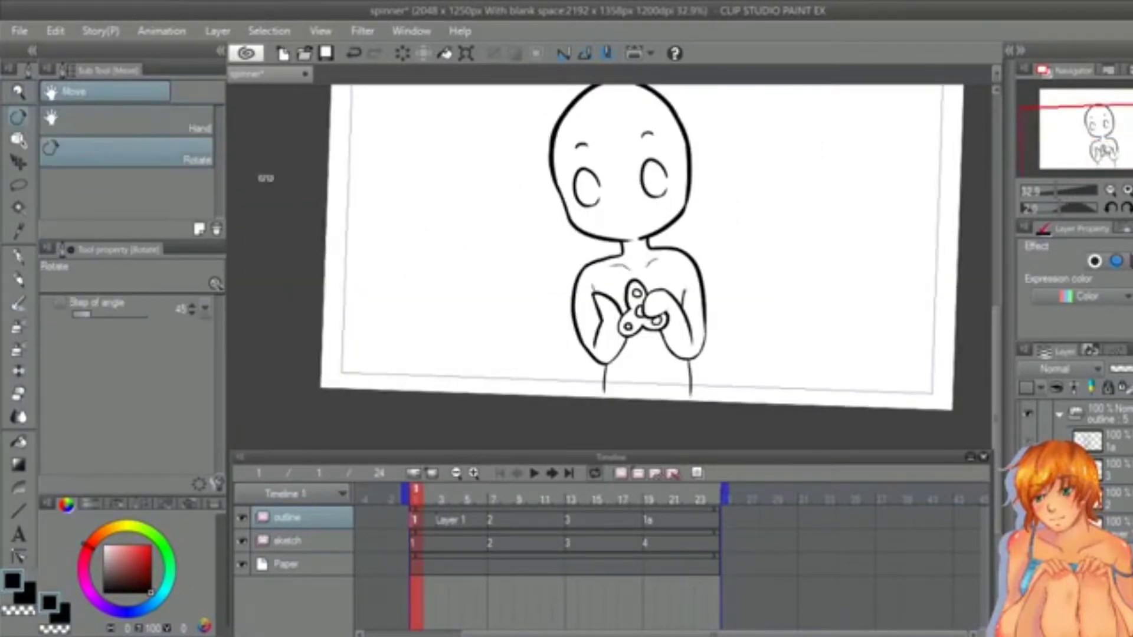
left_click_drag(472, 189, 482, 200)
left_click(534, 473)
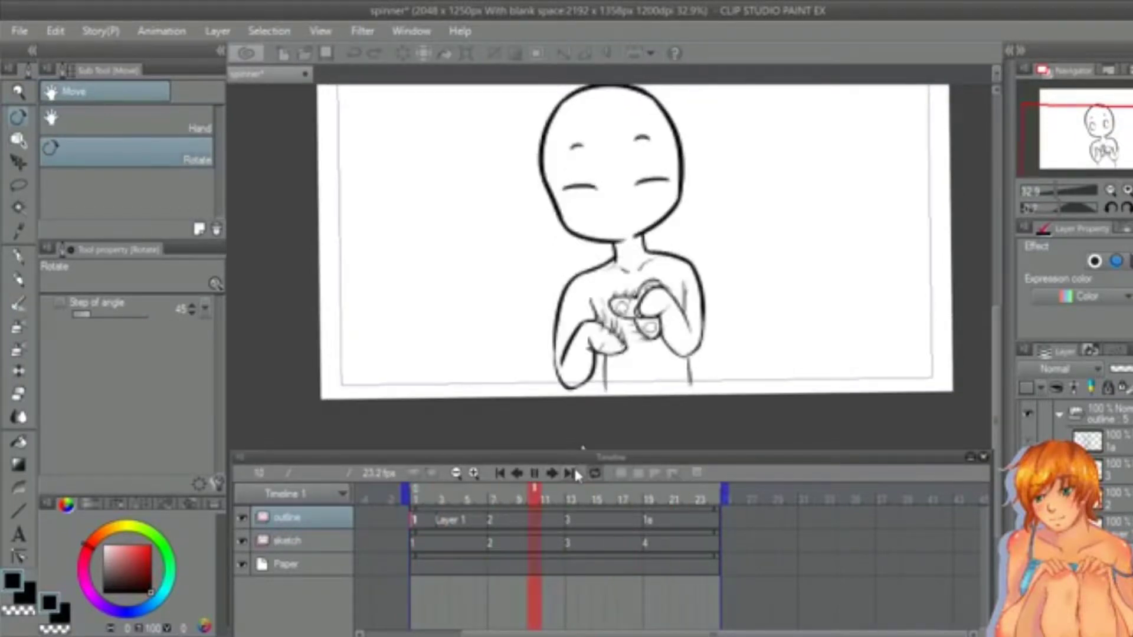
left_click(534, 473)
Step: Enlarge the Textured pen to 15 and handwrite "Be Back" with a smiley beside the figure at frame 1
key("p")
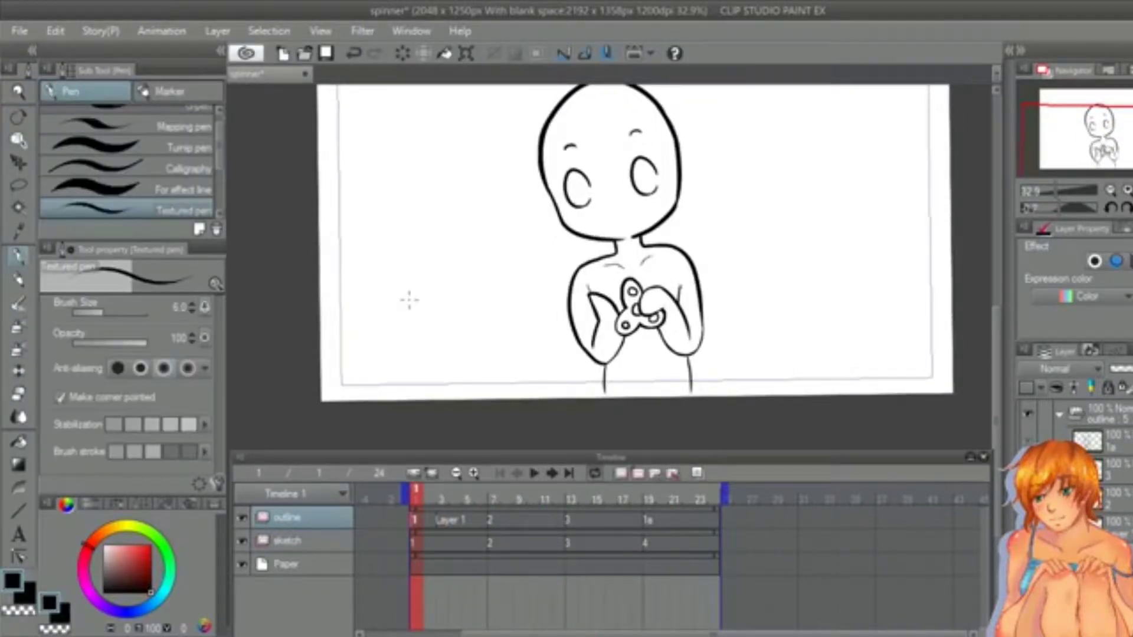
key("bracketright")
key("bracketright")
key("bracketright")
key("bracketright")
key("bracketright")
mouse_move(393, 205)
left_mouse_down()
mouse_move(391, 233)
mouse_move(385, 263)
left_mouse_up()
mouse_move(387, 223)
left_mouse_down()
mouse_move(388, 268)
mouse_move(425, 258)
left_mouse_up()
left_click_drag(406, 282, 401, 323)
mouse_move(404, 284)
left_mouse_down()
mouse_move(406, 320)
mouse_move(453, 319)
left_mouse_up()
left_click_drag(467, 276, 465, 322)
mouse_move(479, 289)
left_mouse_down()
mouse_move(478, 318)
mouse_move(501, 293)
left_mouse_up()
left_click_drag(513, 284, 514, 292)
left_click_drag(496, 305, 516, 304)
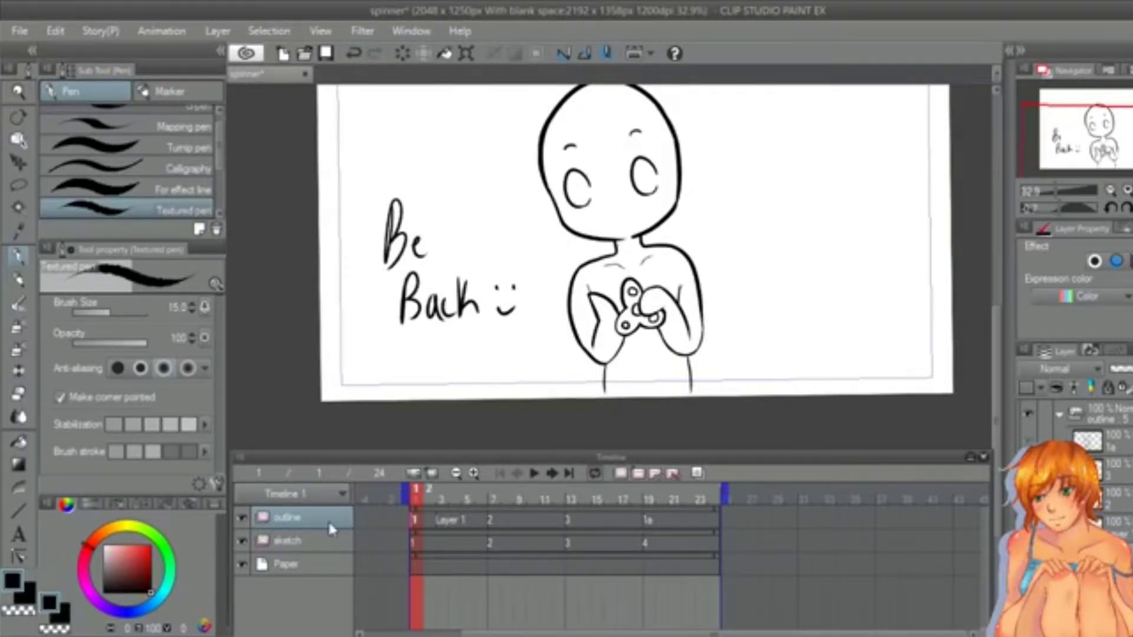
Step: Erase the handwritten note and smiley beside the figure with an enlarged eraser
key("e")
key("]")
key("]")
key("]")
key("]")
key("]")
key("]")
key("]")
key("]")
key("]")
mouse_move(482, 283)
left_mouse_down()
mouse_move(435, 326)
mouse_move(385, 228)
mouse_move(394, 221)
mouse_move(388, 260)
left_mouse_up()
Step: Step through the outline cels at frames 3, 7 and 13 to review the movement between them
key("slash")
left_click(940, 317)
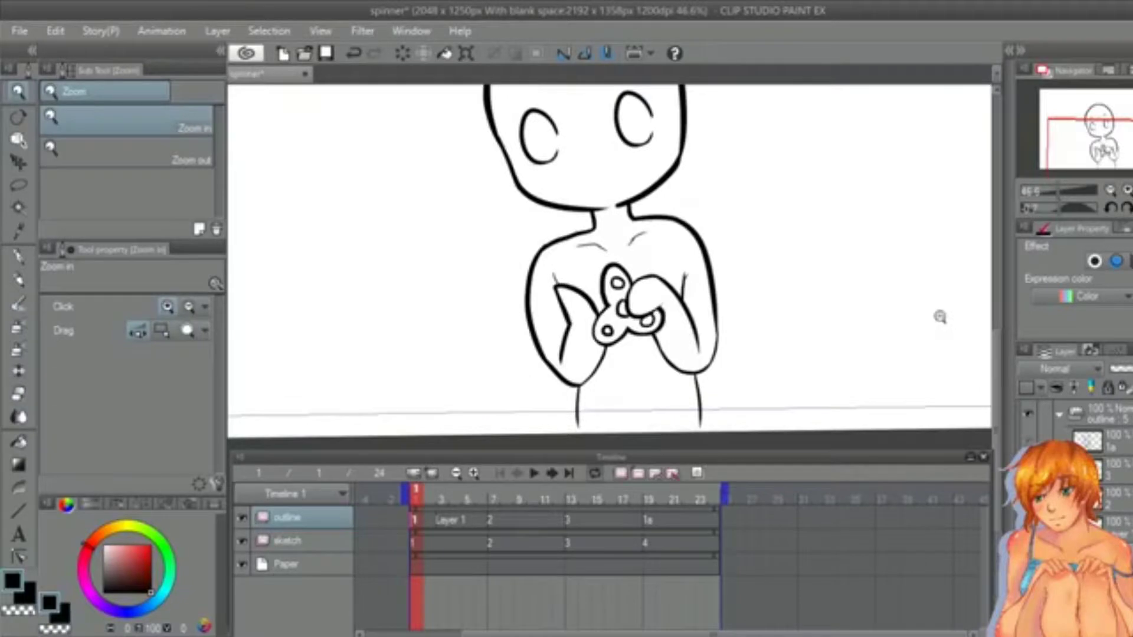
left_click(442, 520)
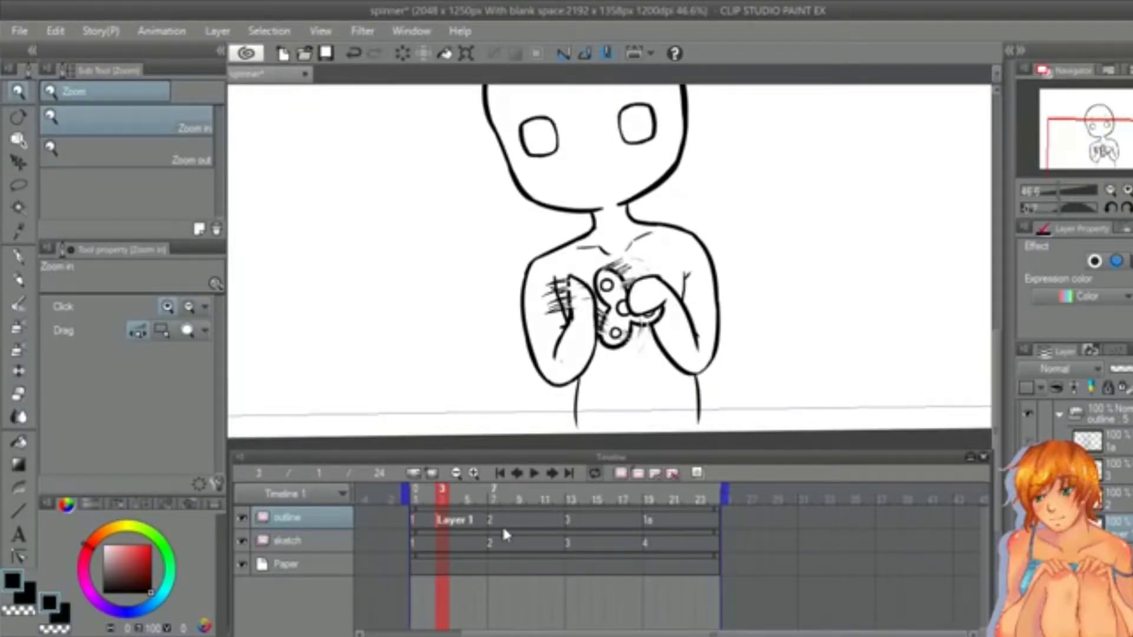
left_click(500, 526)
left_click(569, 523)
left_click(494, 524)
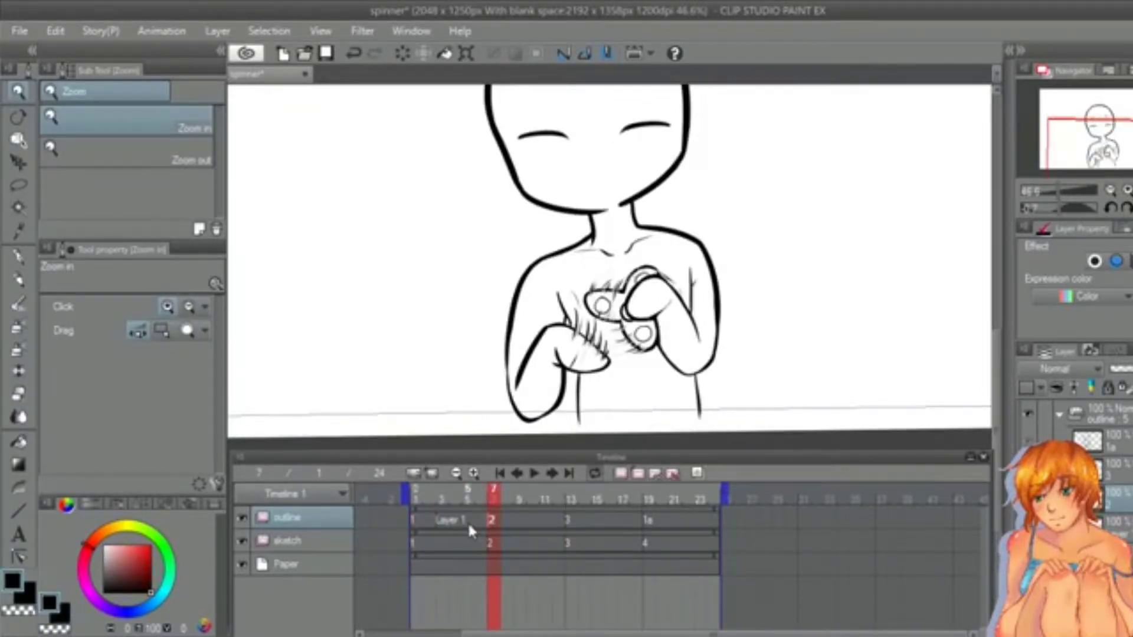
Step: Turn on the onion skin and add a new outline cel at frame 5
left_click(467, 522)
left_click(697, 475)
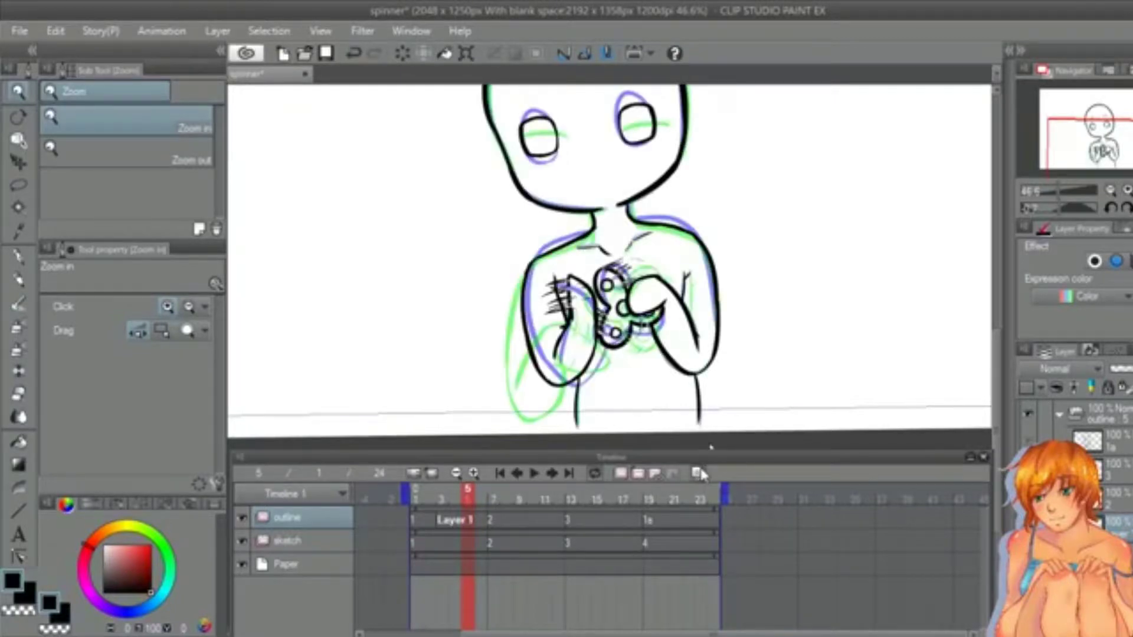
left_click(638, 476)
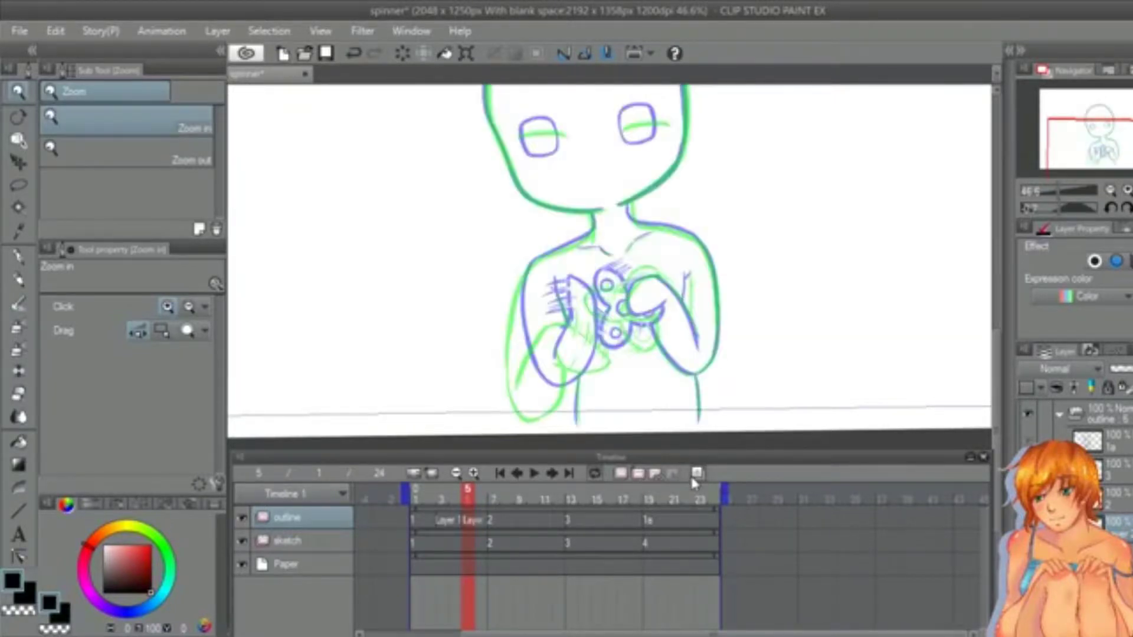
Step: Try a neck stroke on the frame 5 outline cel with the G-pen at size 17, and undo it
left_click_drag(996, 384, 995, 338)
left_click_drag(567, 165, 667, 166)
left_click_drag(996, 319, 996, 359)
left_click_drag(711, 250, 746, 251)
left_click(19, 257)
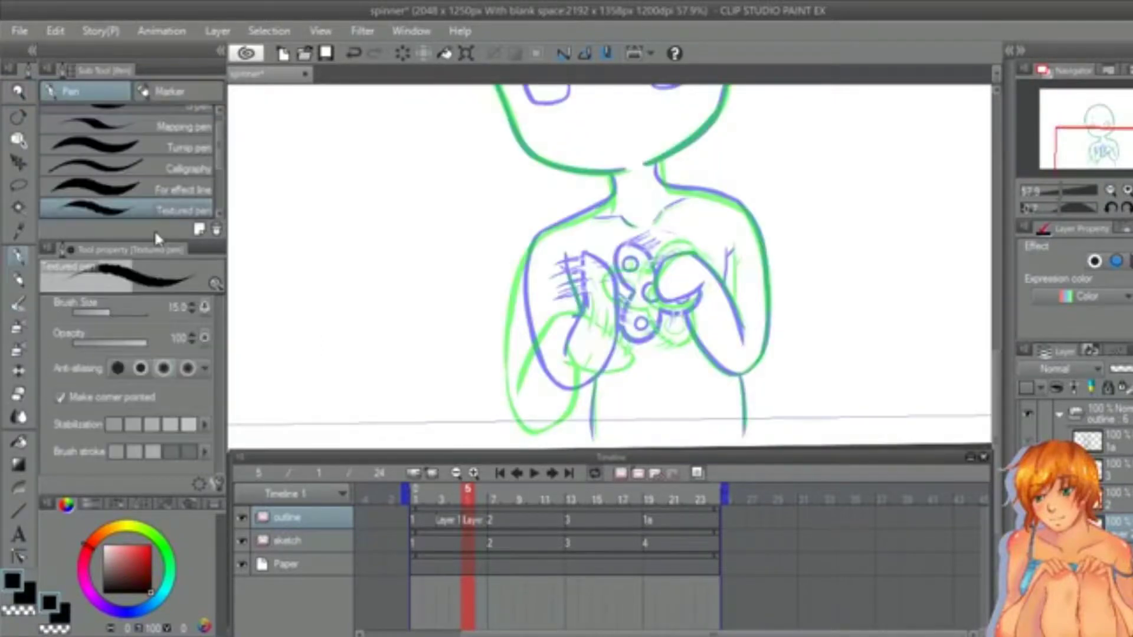
left_click(177, 108)
left_click_drag(613, 173, 612, 196)
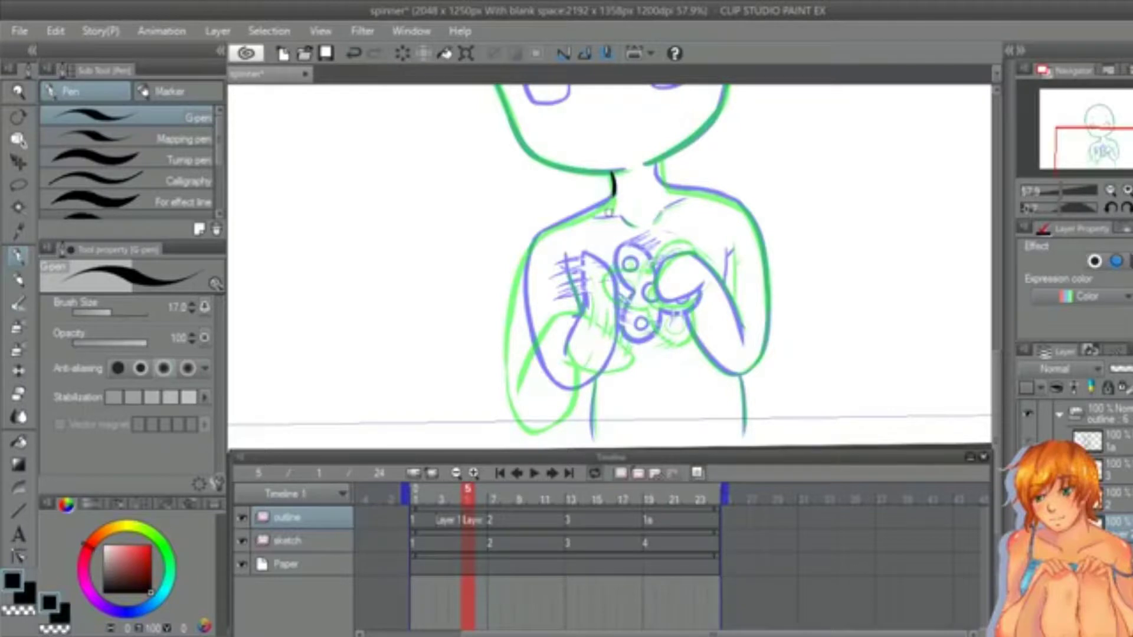
key("ctrl+z")
Step: Ink the figure's right hand and forearm with the G-pen, redoing strokes until the curve sits between the onion-skin poses
mouse_move(583, 301)
left_mouse_down()
mouse_move(615, 261)
mouse_move(628, 302)
mouse_move(607, 315)
left_mouse_up()
key("ctrl+z")
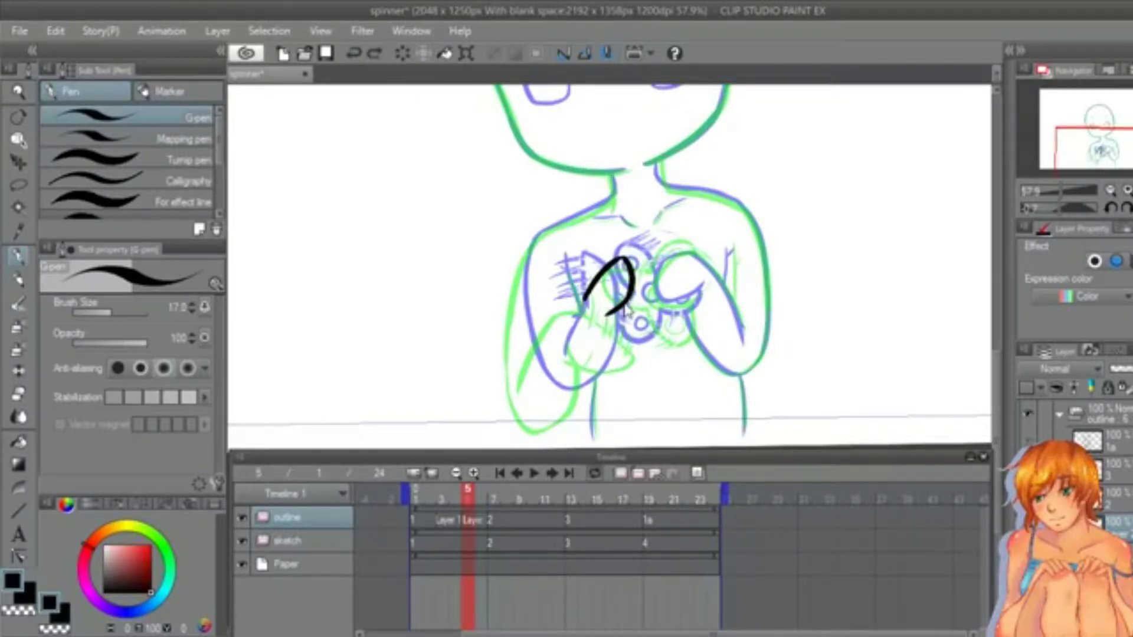
key("ctrl+z")
key("ctrl+z")
mouse_move(585, 303)
left_mouse_down()
mouse_move(617, 257)
mouse_move(628, 289)
mouse_move(608, 323)
mouse_move(627, 292)
mouse_move(617, 316)
mouse_move(574, 320)
mouse_move(565, 351)
left_mouse_up()
key("ctrl+z")
key("ctrl+z")
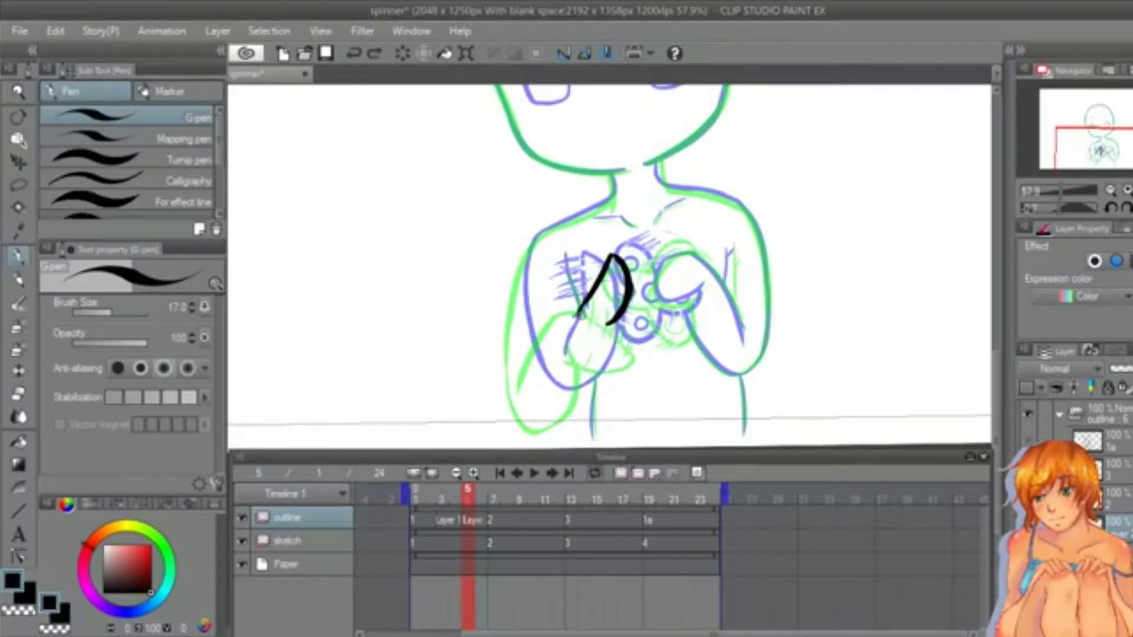
left_click_drag(583, 310, 554, 369)
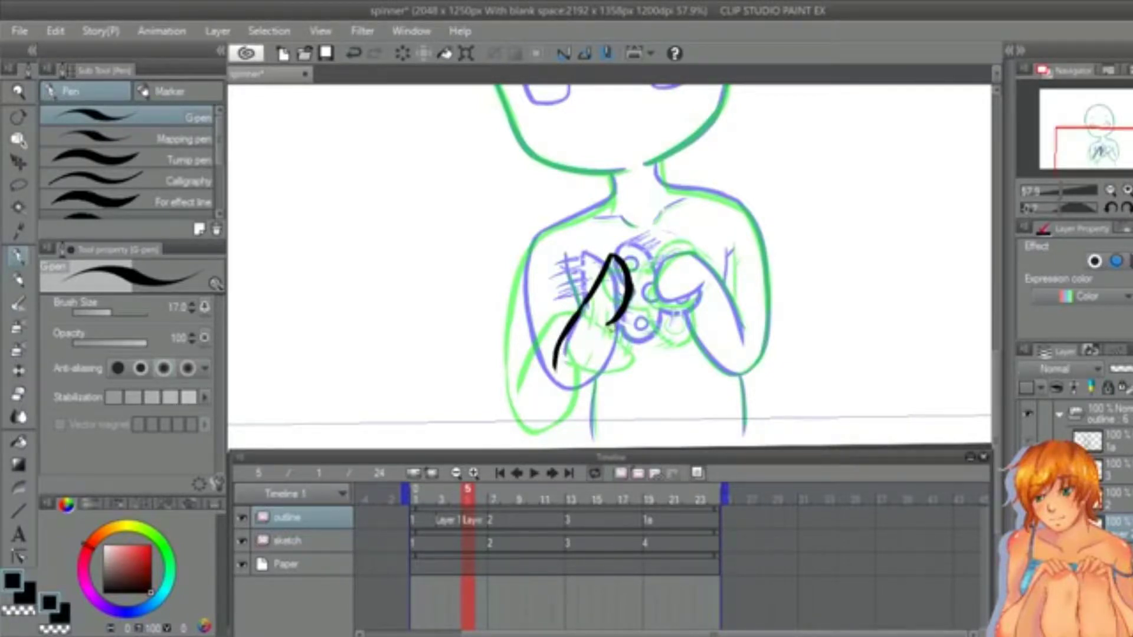
left_click_drag(613, 321, 569, 394)
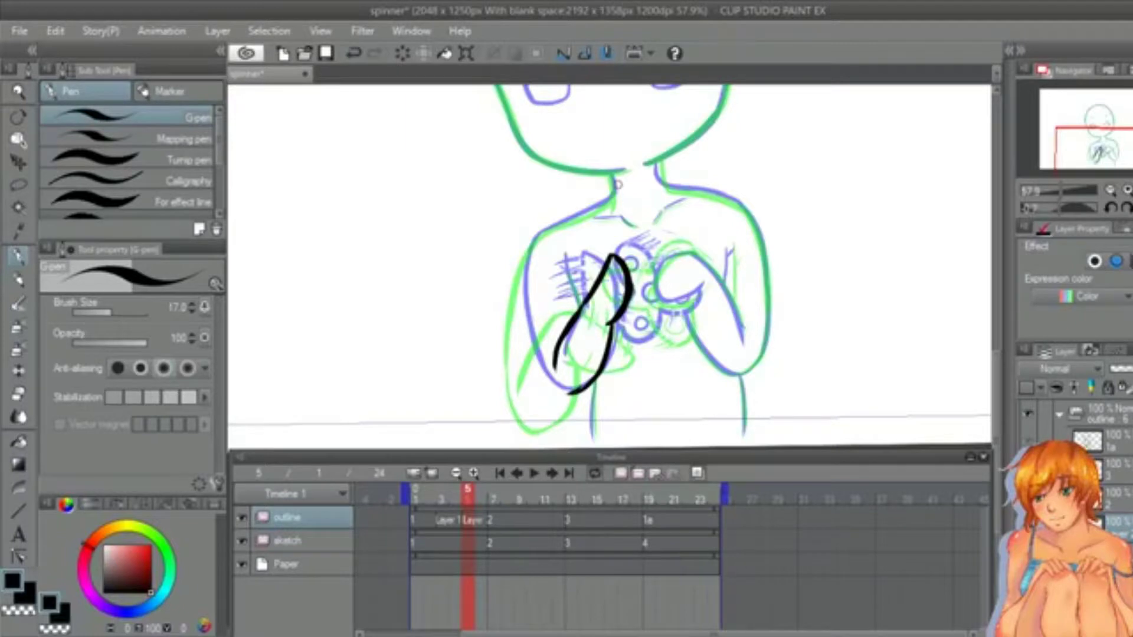
Step: Ink both sides of the neck, the shoulders and the outer arms down to the elbows
mouse_move(611, 172)
left_mouse_down()
mouse_move(614, 200)
mouse_move(538, 239)
mouse_move(532, 255)
mouse_move(530, 297)
mouse_move(567, 394)
left_mouse_up()
key("ctrl+z")
key("ctrl+z")
key("ctrl+z")
key("ctrl+z")
key("ctrl+z")
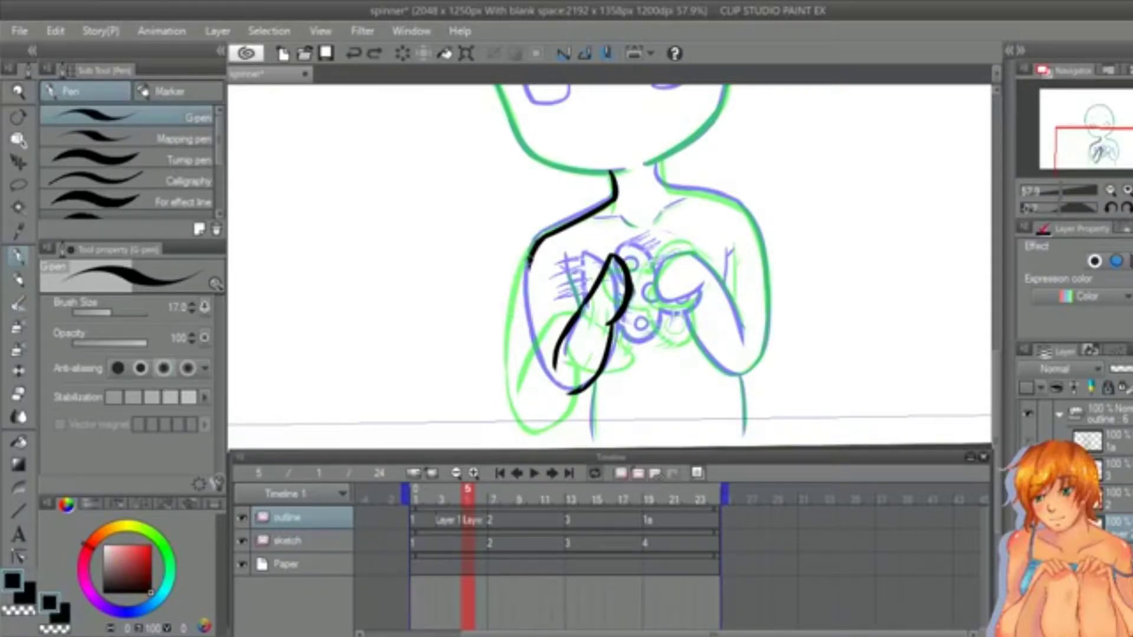
mouse_move(530, 255)
left_mouse_down()
mouse_move(551, 384)
mouse_move(590, 390)
left_mouse_up()
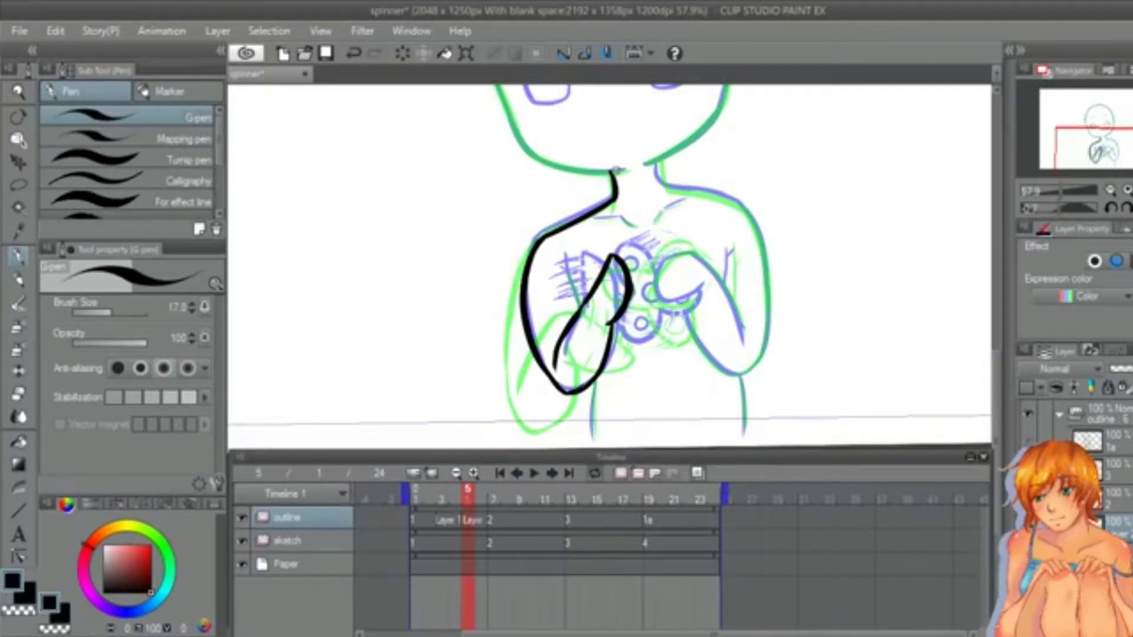
key("ctrl+z")
mouse_move(654, 162)
left_mouse_down()
mouse_move(679, 193)
mouse_move(746, 229)
mouse_move(768, 308)
mouse_move(738, 373)
left_mouse_up()
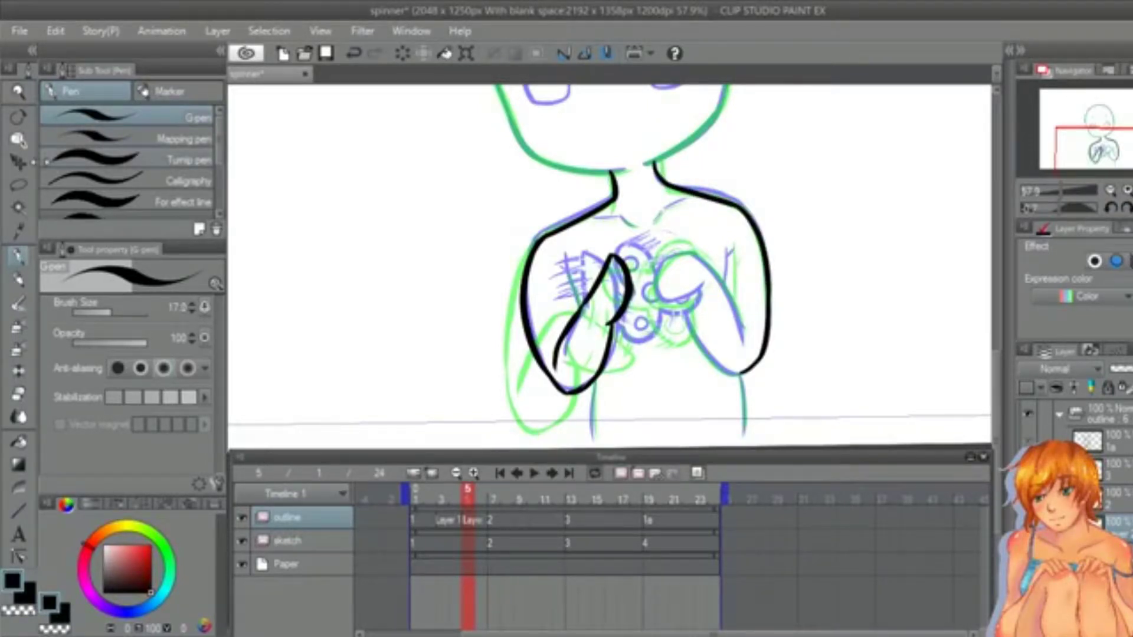
Step: Erase small gaps in the inner line of the figure's right hand
left_click(19, 91)
left_click_drag(600, 278, 661, 278)
left_click(19, 184)
left_click(18, 117)
left_click_drag(737, 354, 753, 320)
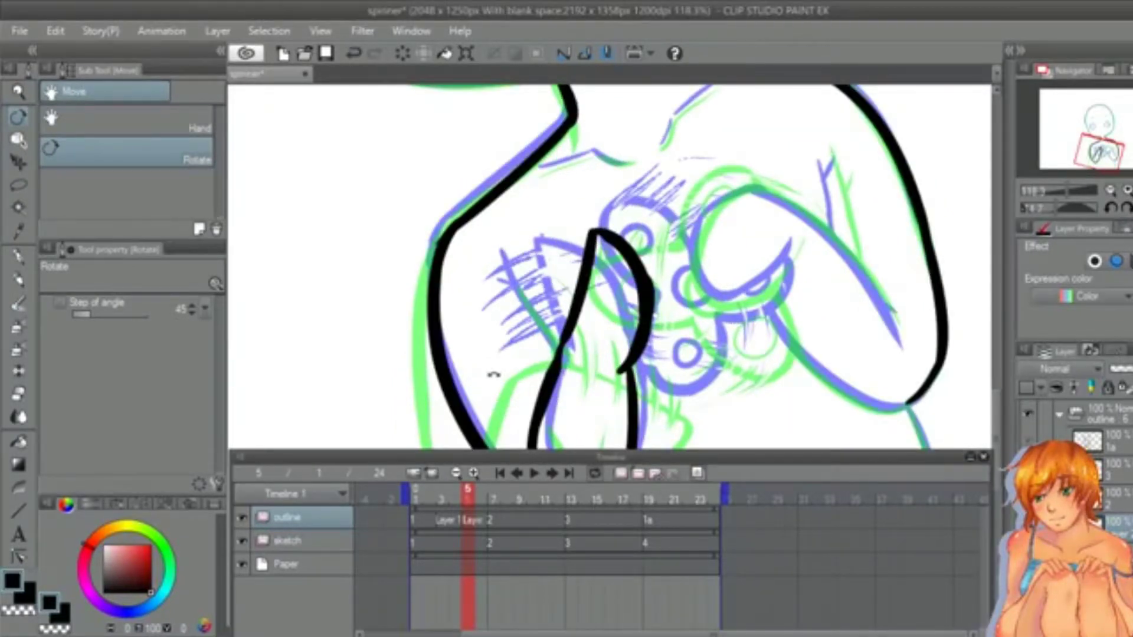
key("e")
mouse_move(580, 266)
left_mouse_down()
mouse_move(593, 260)
mouse_move(589, 290)
left_mouse_up()
mouse_move(568, 300)
left_mouse_down()
mouse_move(544, 308)
mouse_move(575, 329)
left_mouse_up()
left_click_drag(584, 236, 598, 240)
Step: Add short motion strokes across the broken hand line with the Textured pen at size 10
key("r")
left_click_drag(386, 204, 339, 254)
left_click(18, 257)
scroll(195, 177, "down", 2)
left_click(198, 173)
mouse_move(515, 261)
left_mouse_down()
mouse_move(574, 241)
mouse_move(594, 285)
left_mouse_up()
key("ctrl+z")
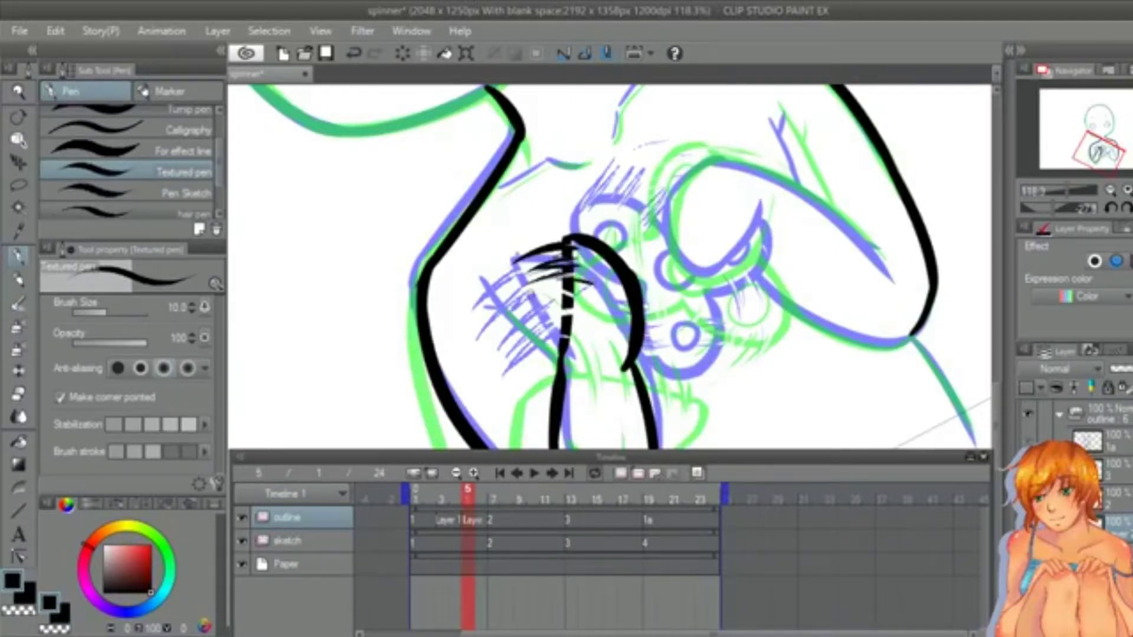
mouse_move(524, 307)
left_mouse_down()
mouse_move(599, 295)
mouse_move(584, 309)
mouse_move(608, 337)
left_mouse_up()
mouse_move(549, 290)
left_mouse_down()
mouse_move(600, 292)
mouse_move(581, 290)
left_mouse_up()
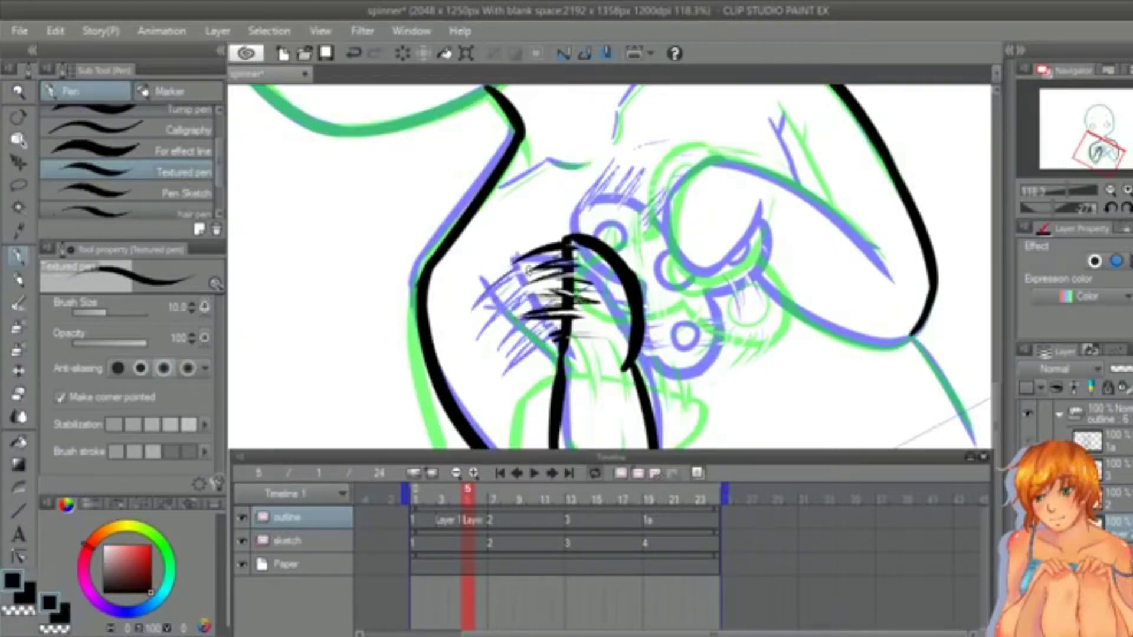
Step: Lasso the inked right hand with its motion strokes, move it aside over the figure's other hand, and deselect
key("ctrl+space")
left_click_drag(609, 216, 531, 200)
key("shift+space")
left_click_drag(735, 121, 816, 171)
key("ctrl+space")
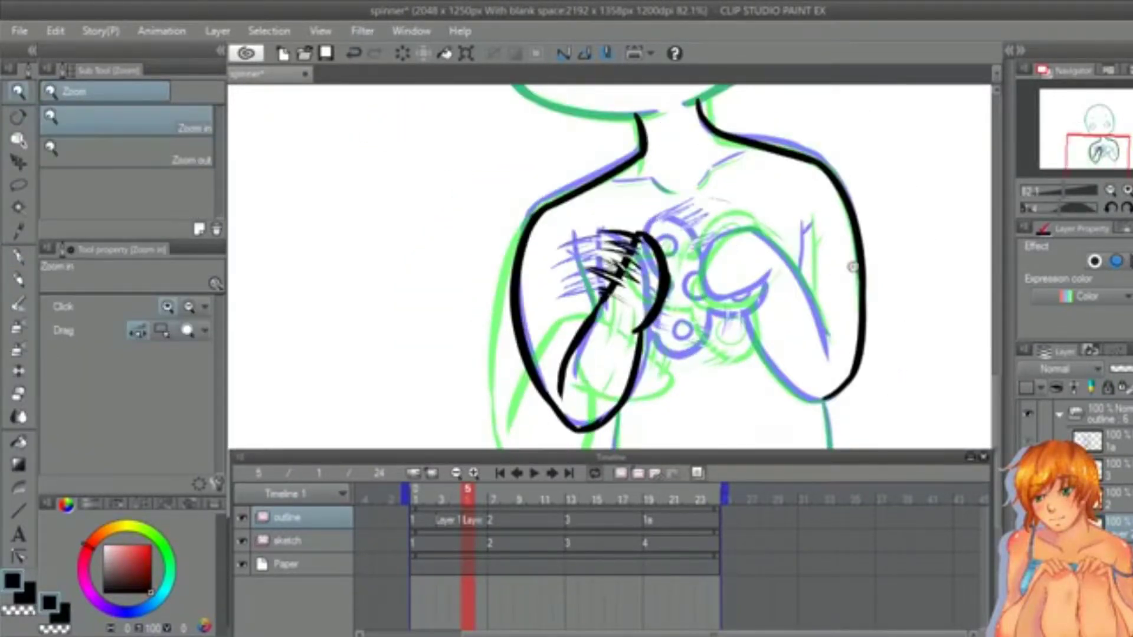
left_click_drag(853, 266, 758, 260)
left_click(18, 185)
mouse_move(700, 239)
left_mouse_down()
mouse_move(685, 293)
mouse_move(700, 237)
left_mouse_up()
left_click(738, 335)
left_click_drag(713, 278, 776, 254)
left_click(170, 307)
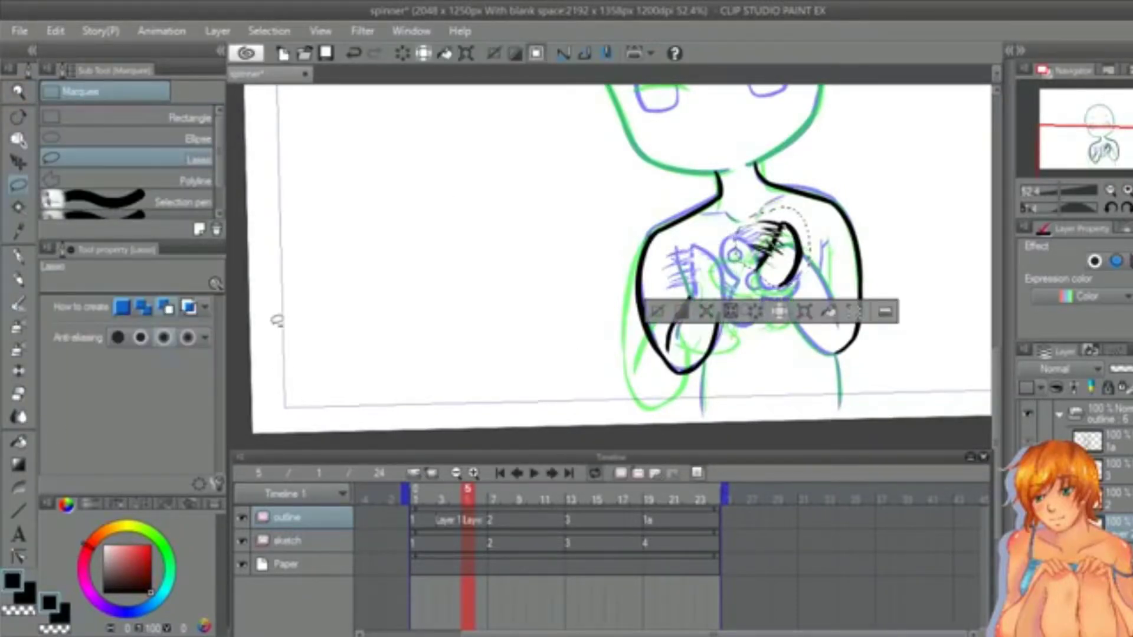
key("ctrl+d")
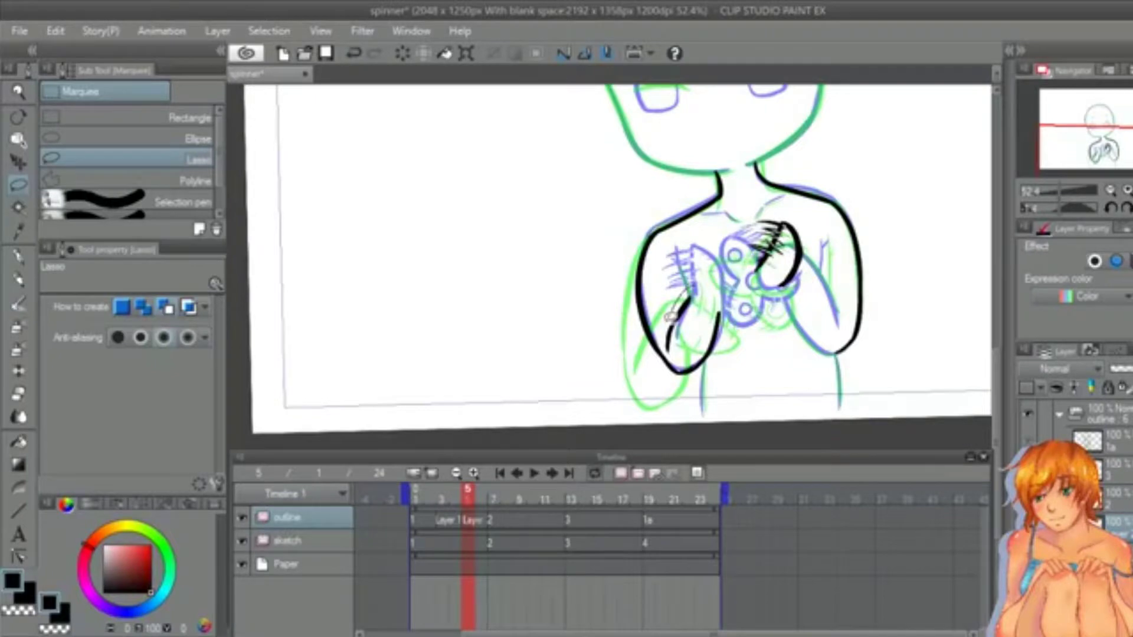
Step: Separate the forearm and elbow lines from the outer arm by moving them aside below the spinner
left_click_drag(671, 317, 787, 356)
key("ctrl+t")
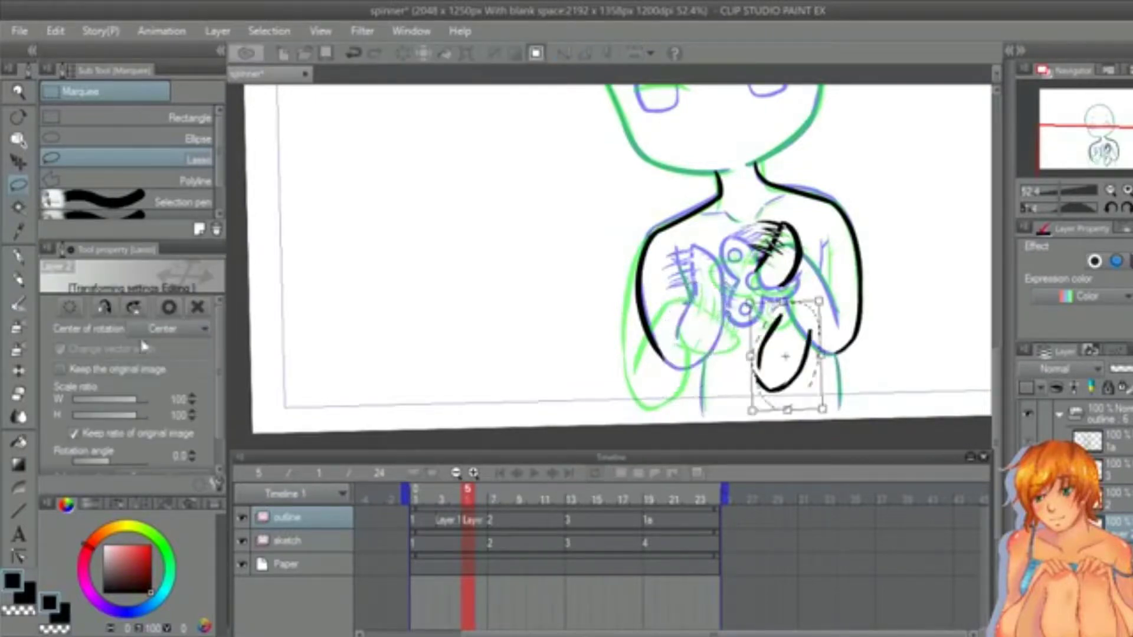
left_click(171, 306)
Step: Move the hand with its motion strokes back beside the spinner, rotated 27.5 degrees and scaled to 109
mouse_move(790, 214)
left_mouse_down()
mouse_move(812, 275)
mouse_move(792, 218)
left_mouse_up()
key("ctrl+t")
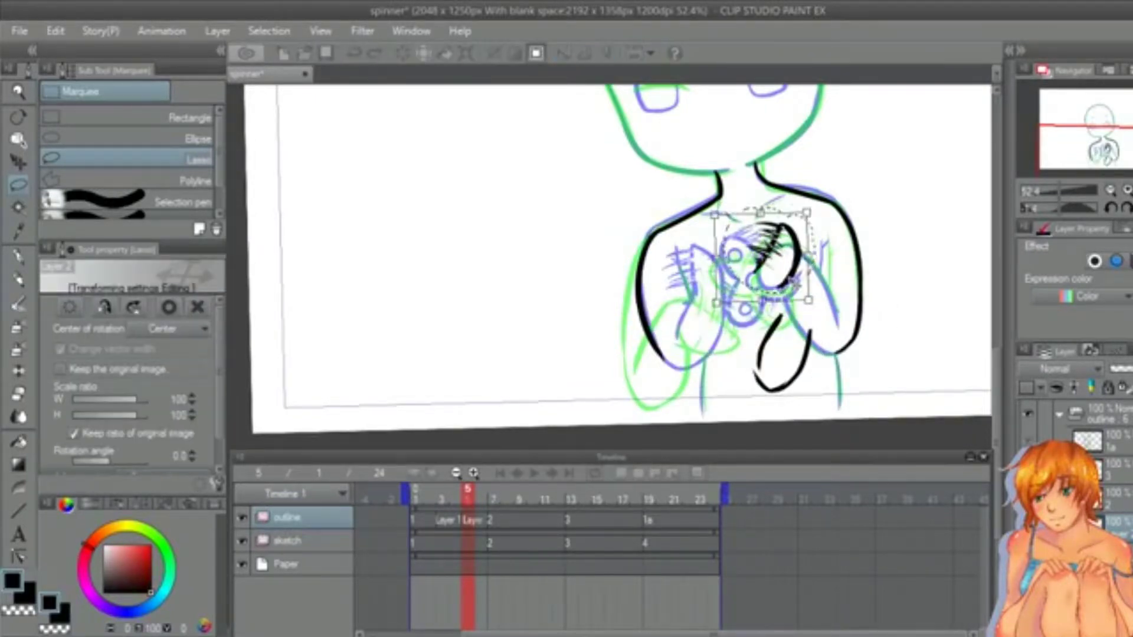
mouse_move(793, 282)
left_mouse_down()
mouse_move(742, 308)
mouse_move(805, 309)
mouse_move(811, 324)
left_mouse_up()
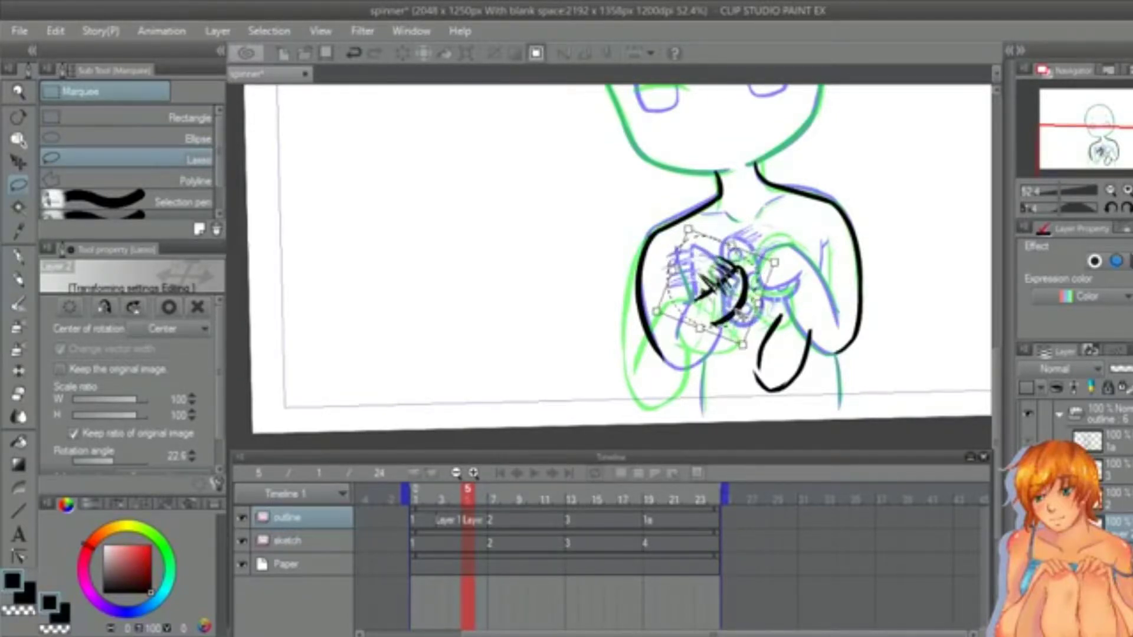
left_click_drag(656, 311, 635, 312)
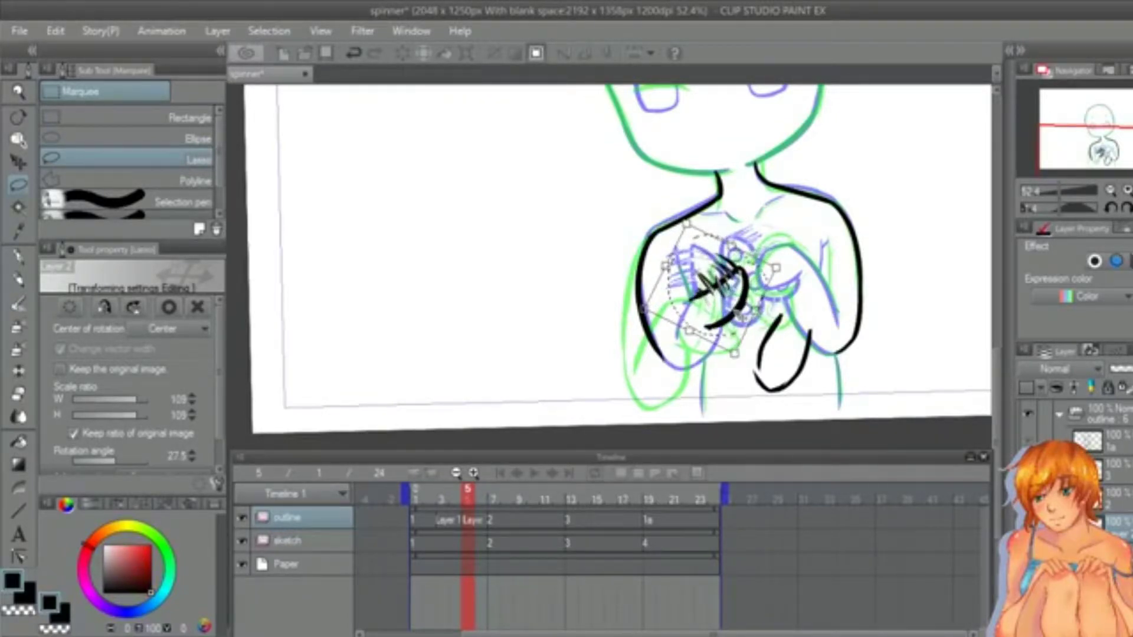
key("Return")
Step: Move the forearm and elbow lines back under the hand, rotated about 15.8 degrees, and clear the selection
mouse_move(747, 329)
left_mouse_down()
mouse_move(739, 377)
mouse_move(770, 405)
mouse_move(752, 319)
left_mouse_up()
key("ctrl+t")
scroll(949, 357, "down", 2)
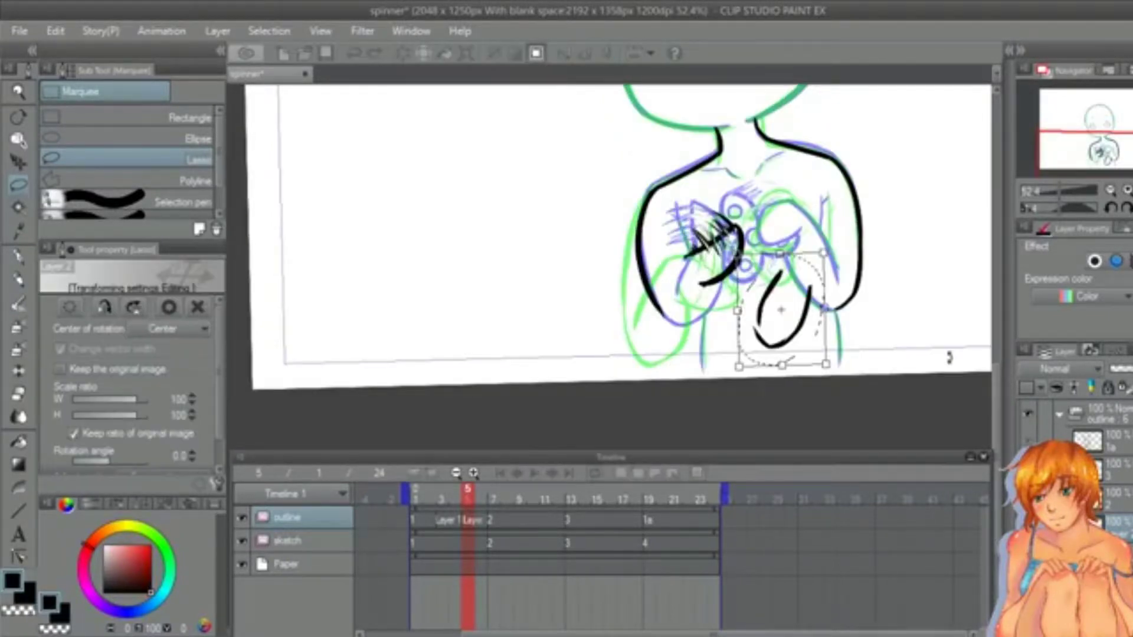
scroll(949, 358, "up", 2)
mouse_move(812, 365)
left_mouse_down()
mouse_move(718, 358)
mouse_move(745, 413)
left_mouse_up()
left_click_drag(707, 380, 698, 379)
left_click_drag(701, 417, 704, 425)
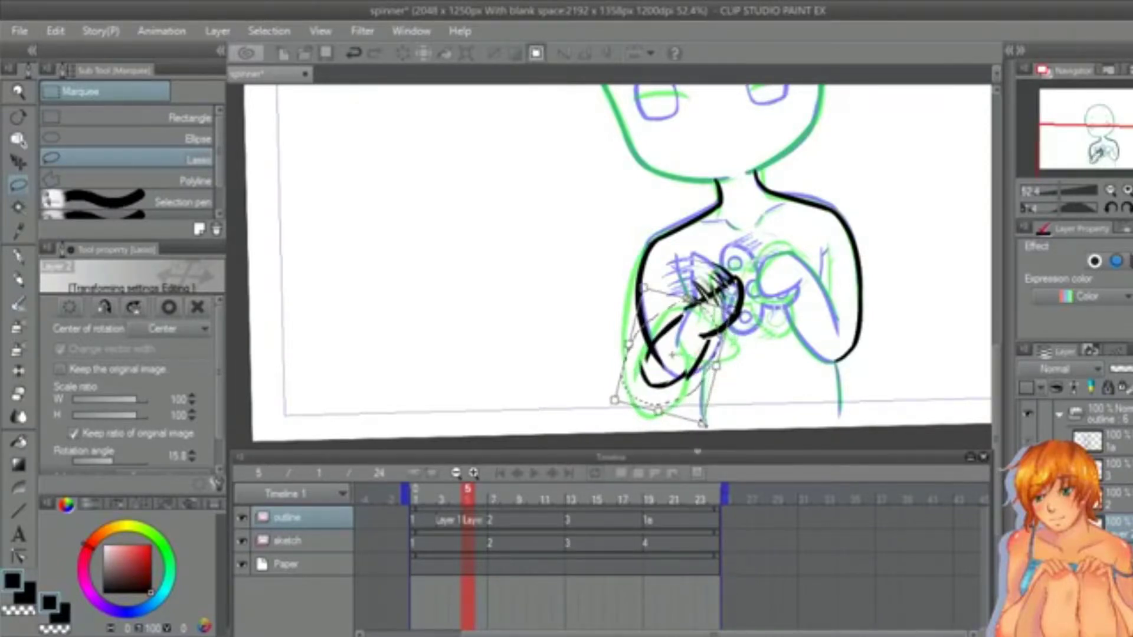
key("Return")
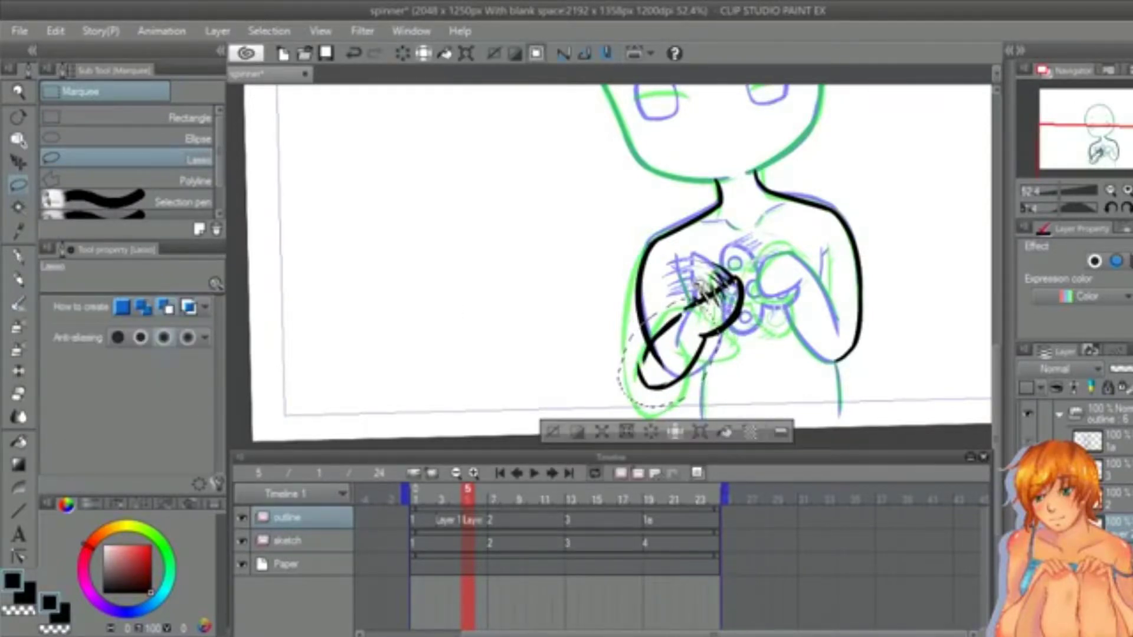
key("ctrl+d")
Step: Erase the old outer line of the right arm and redraw it with the G-pen from shoulder to repositioned elbow
key("e")
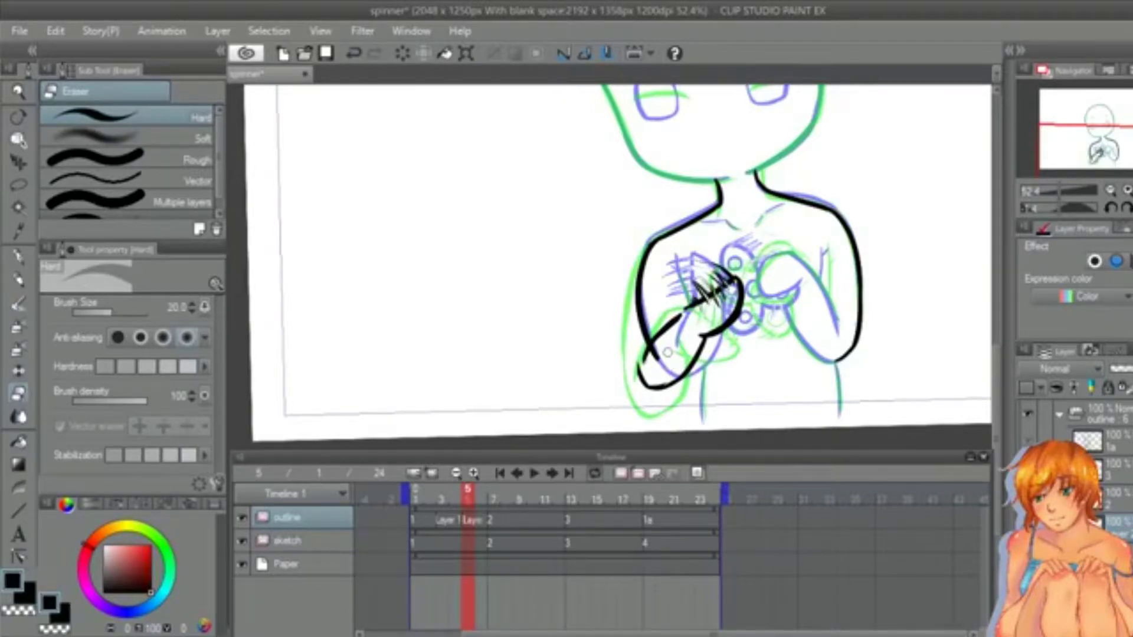
mouse_move(659, 361)
left_mouse_down()
mouse_move(636, 313)
mouse_move(638, 274)
left_mouse_up()
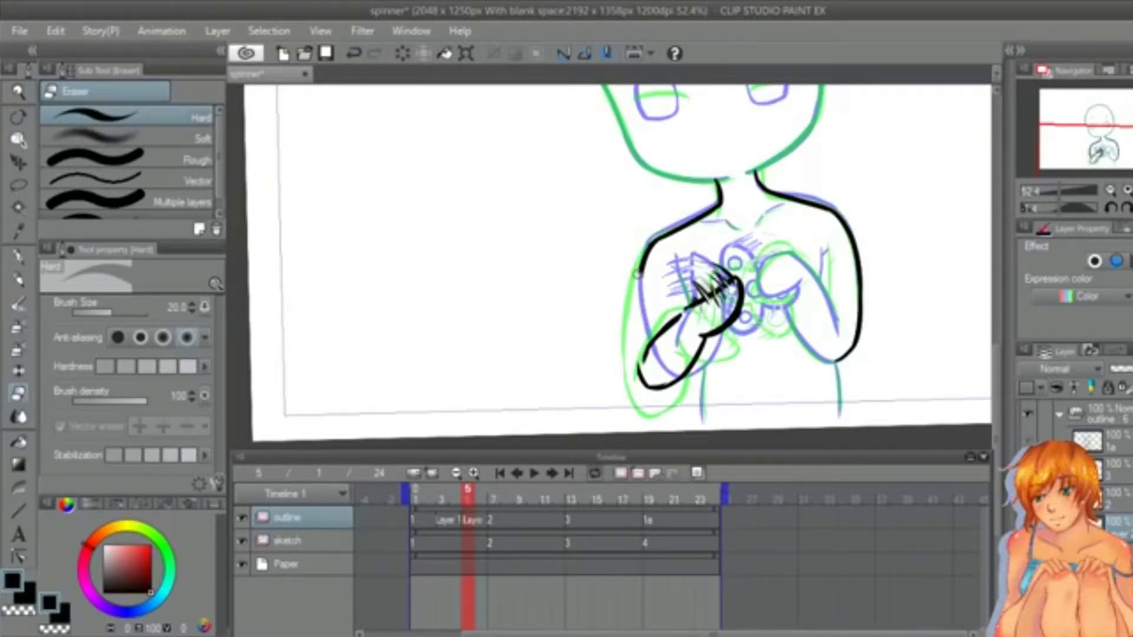
key("p")
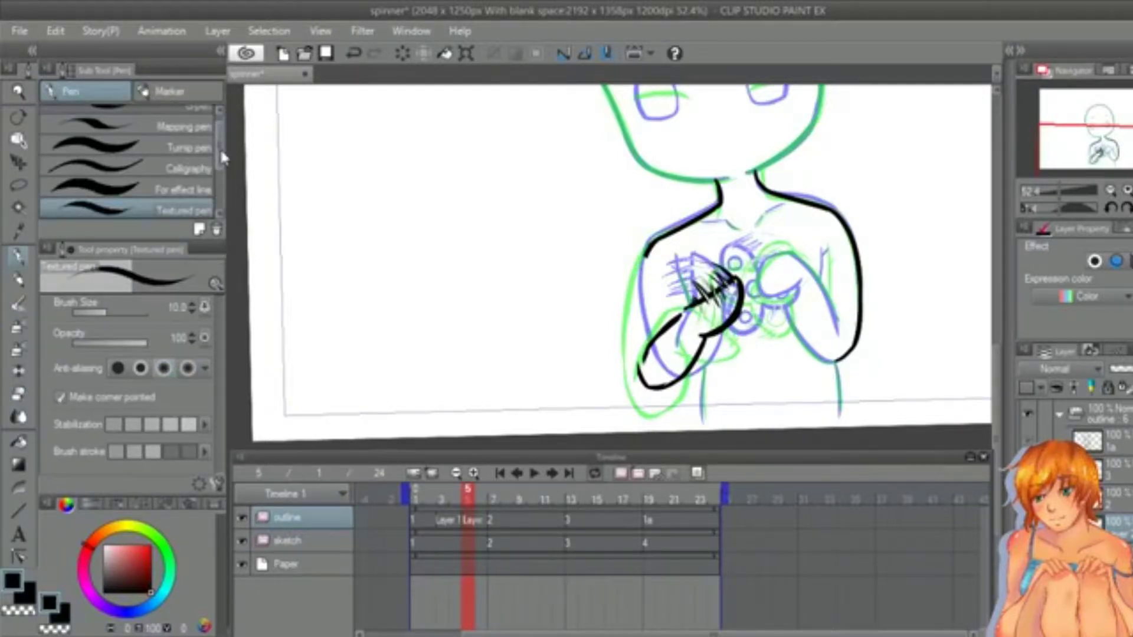
left_click(177, 111)
mouse_move(650, 246)
left_mouse_down()
mouse_move(633, 333)
mouse_move(645, 383)
left_mouse_up()
key("ctrl+z")
mouse_move(630, 323)
left_mouse_down()
mouse_move(642, 381)
mouse_move(679, 382)
left_mouse_up()
left_click_drag(653, 342, 640, 372)
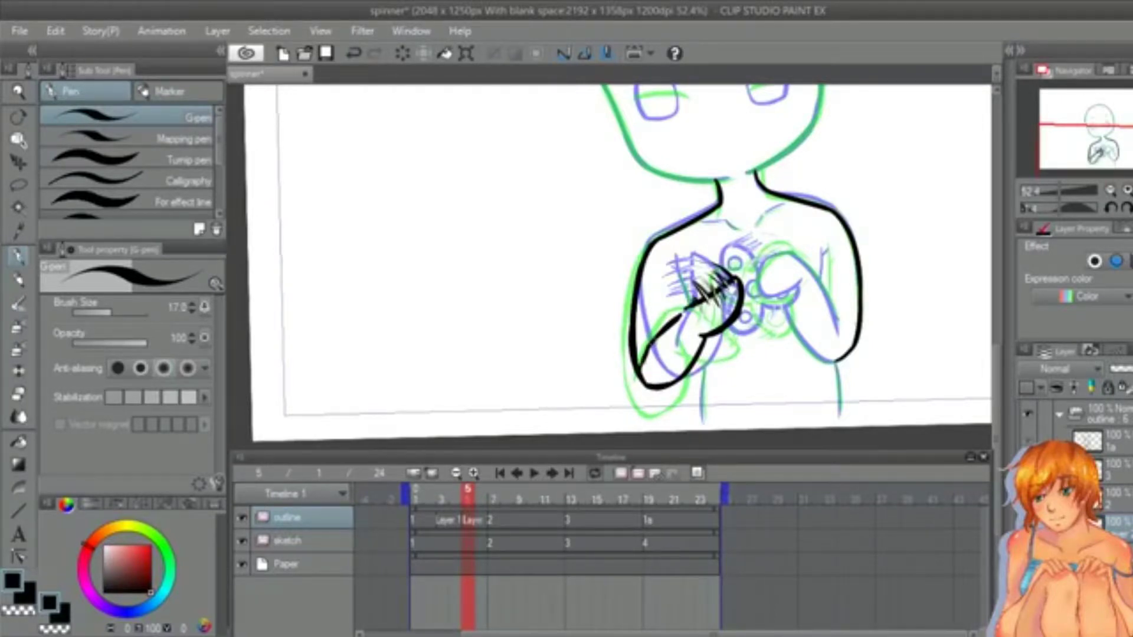
Step: Ink the crease above the right hand, the collarbones and the armpit crease on the opposite arm
left_click_drag(676, 260, 688, 302)
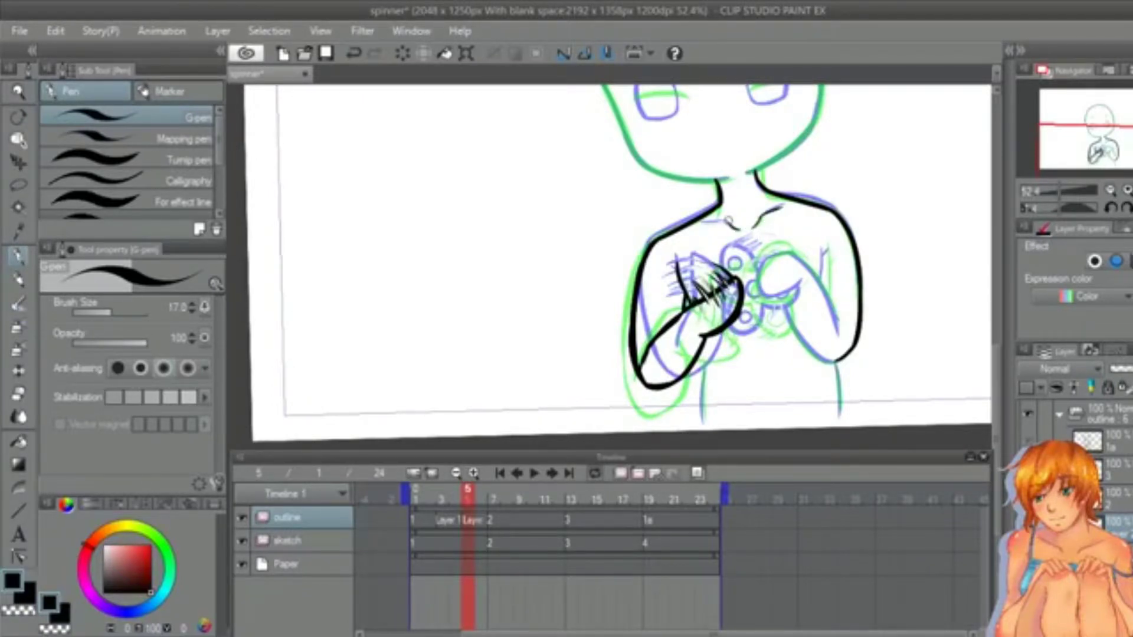
left_click_drag(729, 220, 702, 223)
left_click_drag(820, 247, 822, 279)
Step: Ink the figure's left hand and forearm over the onion-skin lines, redoing the inner forearm stroke
mouse_move(770, 253)
left_mouse_down()
mouse_move(763, 265)
mouse_move(801, 282)
mouse_move(836, 349)
mouse_move(848, 347)
left_mouse_up()
key("ctrl+z")
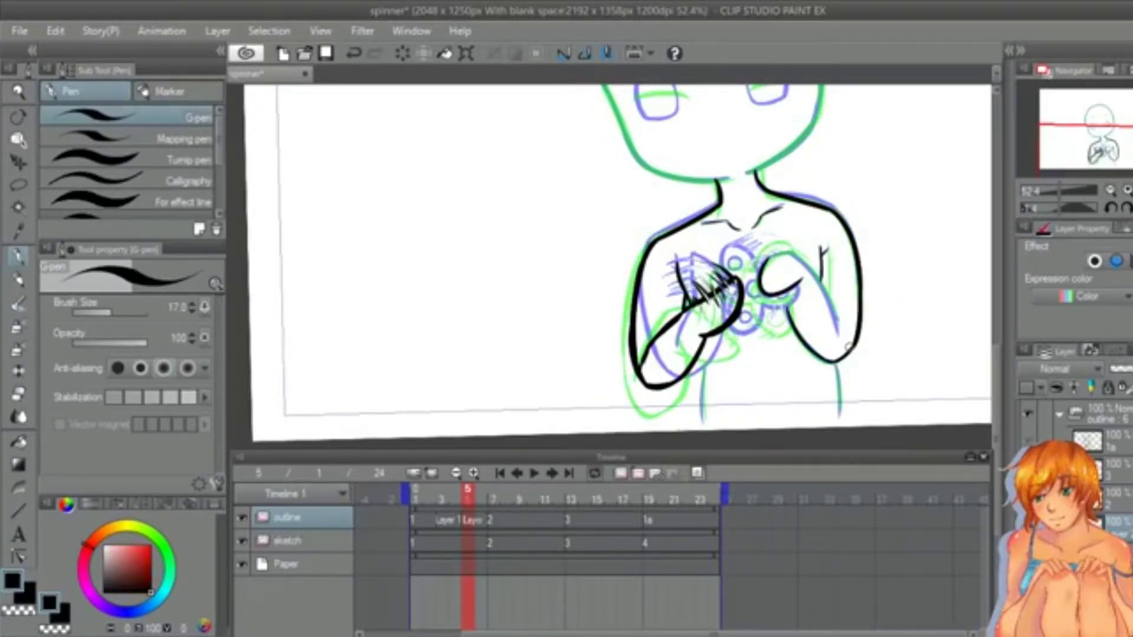
key("ctrl+z")
mouse_move(770, 257)
left_mouse_down()
mouse_move(795, 272)
mouse_move(796, 257)
mouse_move(819, 279)
mouse_move(799, 261)
mouse_move(837, 328)
left_mouse_up()
key("ctrl+z")
key("ctrl+z")
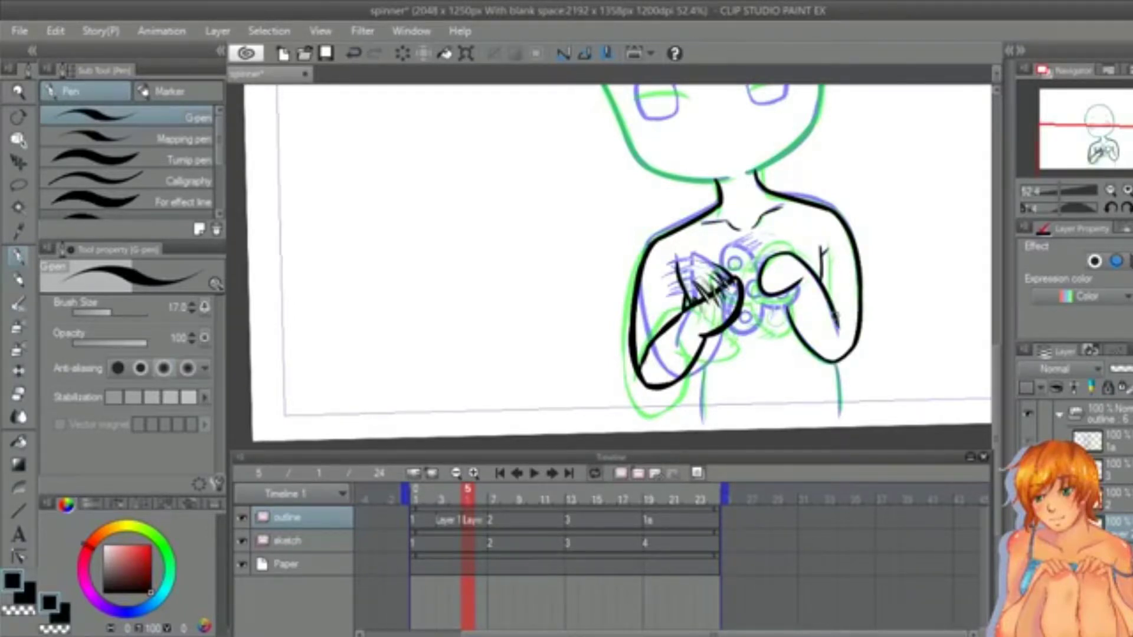
Step: Ink both sides of the waist below the elbows
left_click_drag(705, 342, 702, 422)
key("ctrl+z")
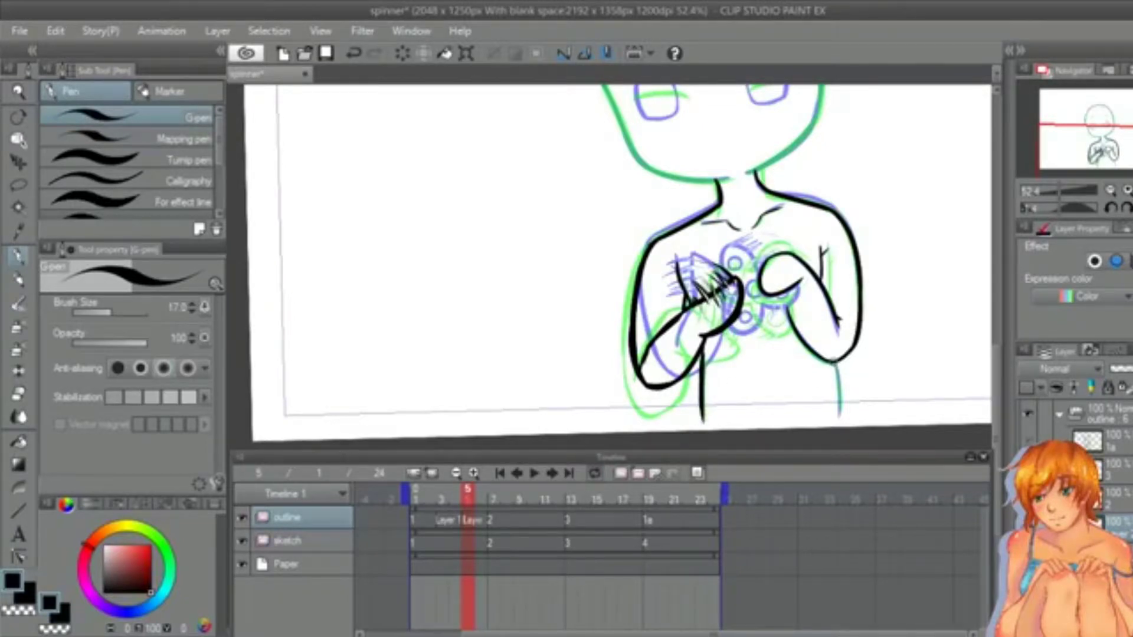
key("ctrl+z")
left_click_drag(835, 361, 839, 419)
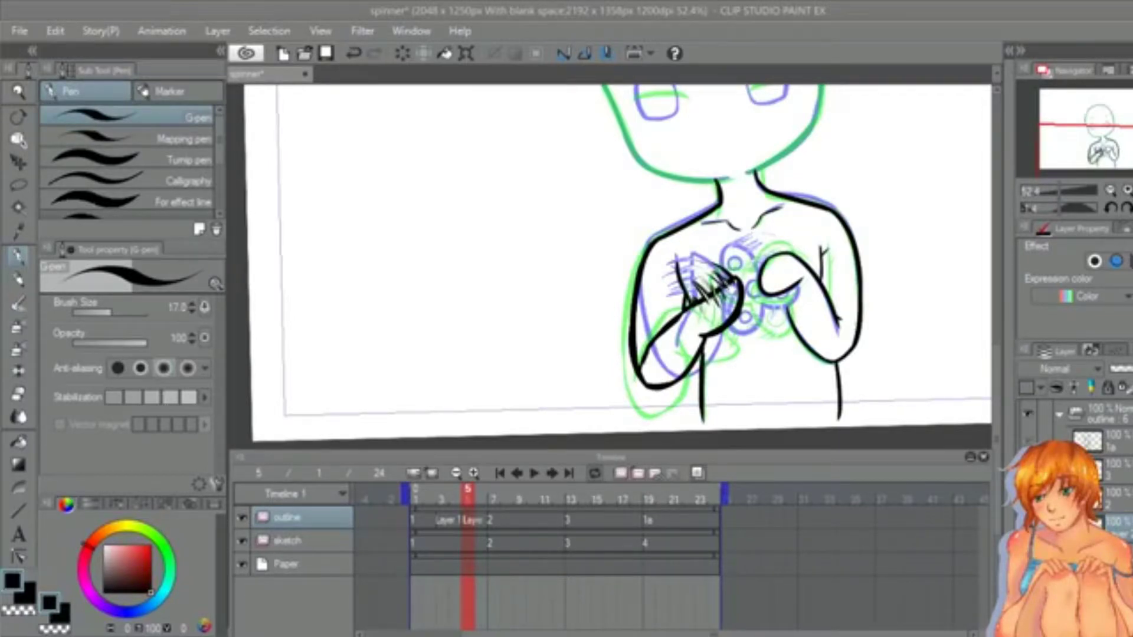
Step: Clean up the end of the right forearm's inner line near the elbow with the Hard eraser and G-pen
key("/")
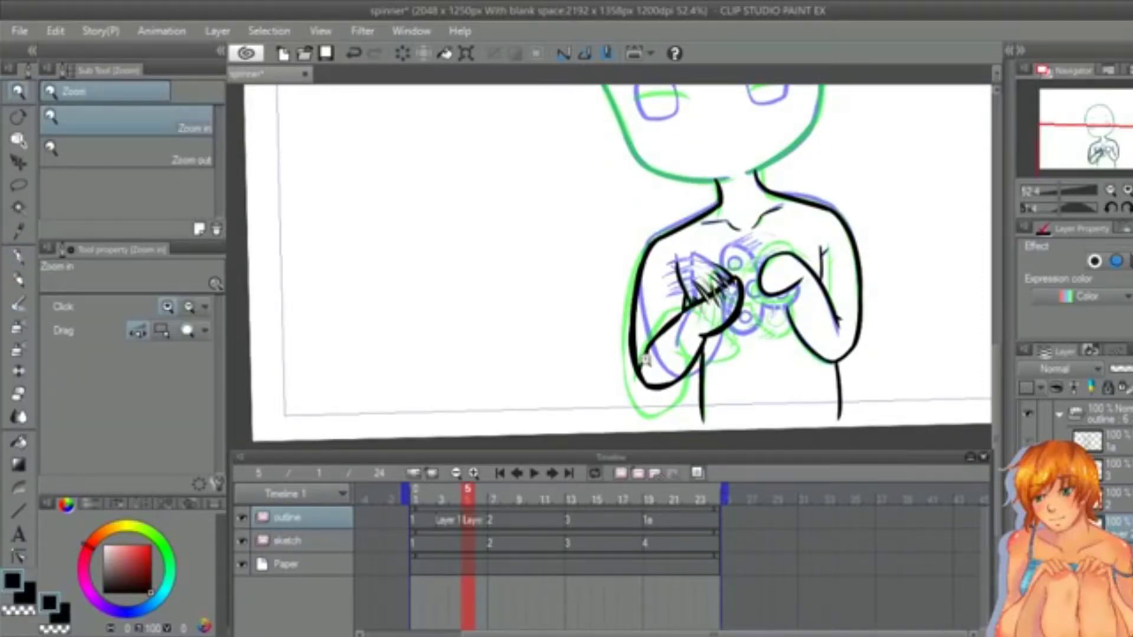
left_click(646, 360)
key("e")
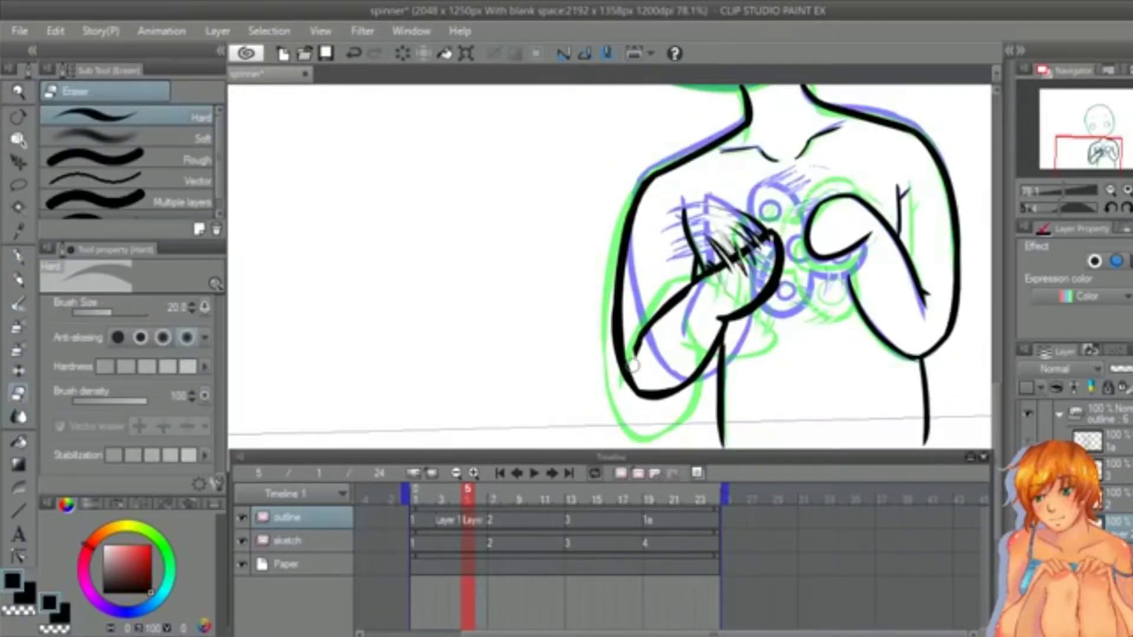
key("p")
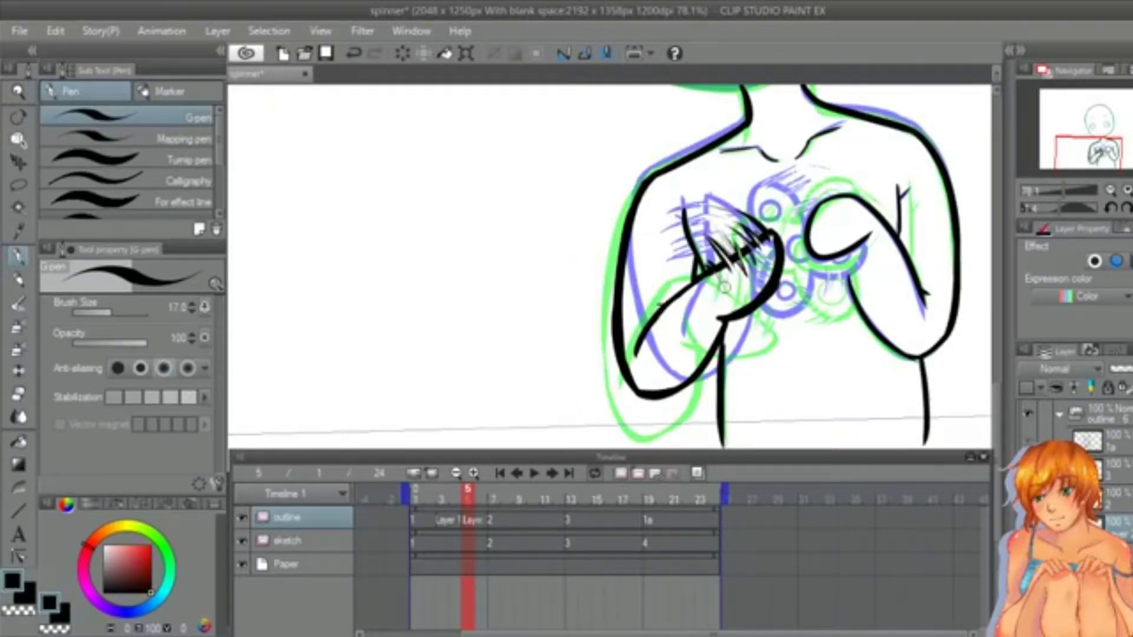
key("/")
left_click(872, 305)
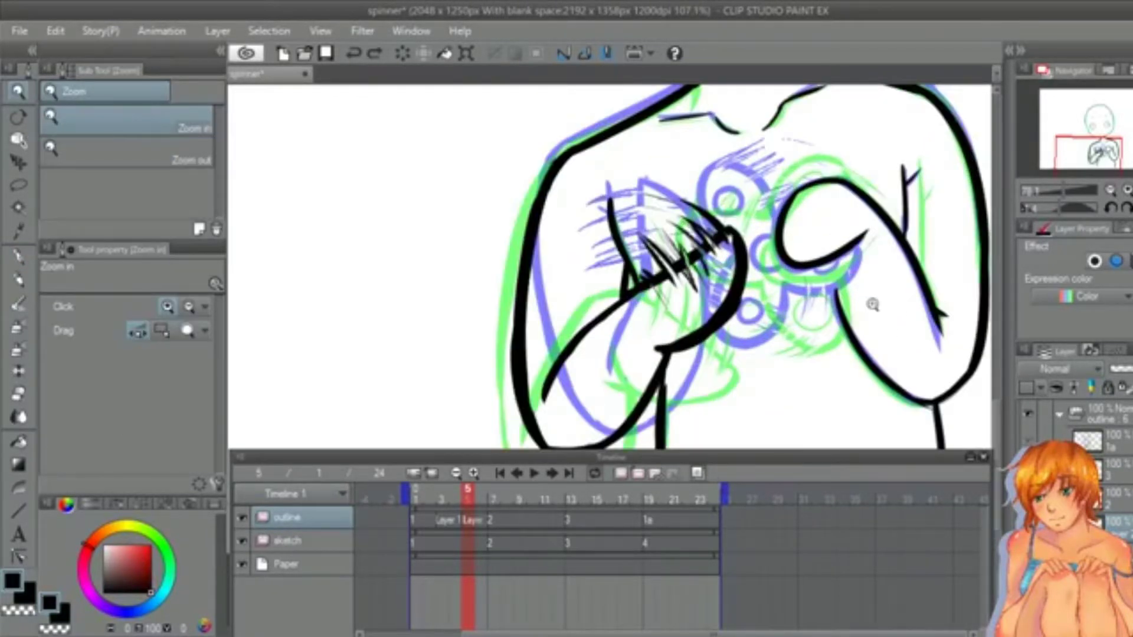
Step: Ink the outer curve of the fidget spinner's lower lobe with the G-pen between the hands, redoing the first stroke
left_click_drag(873, 304, 730, 305)
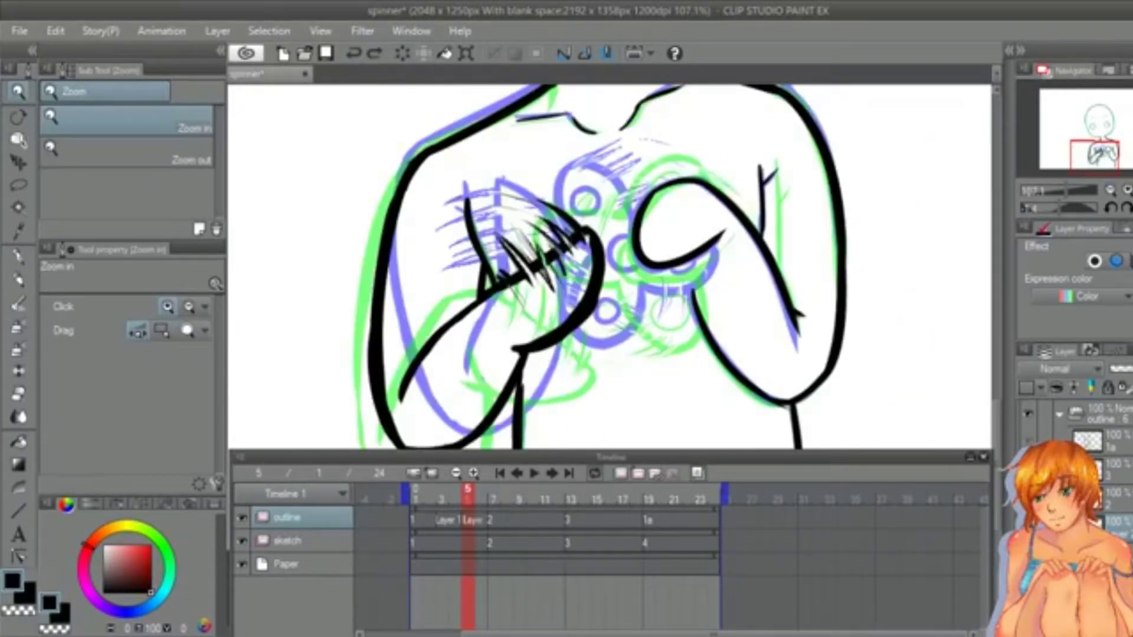
left_click(17, 259)
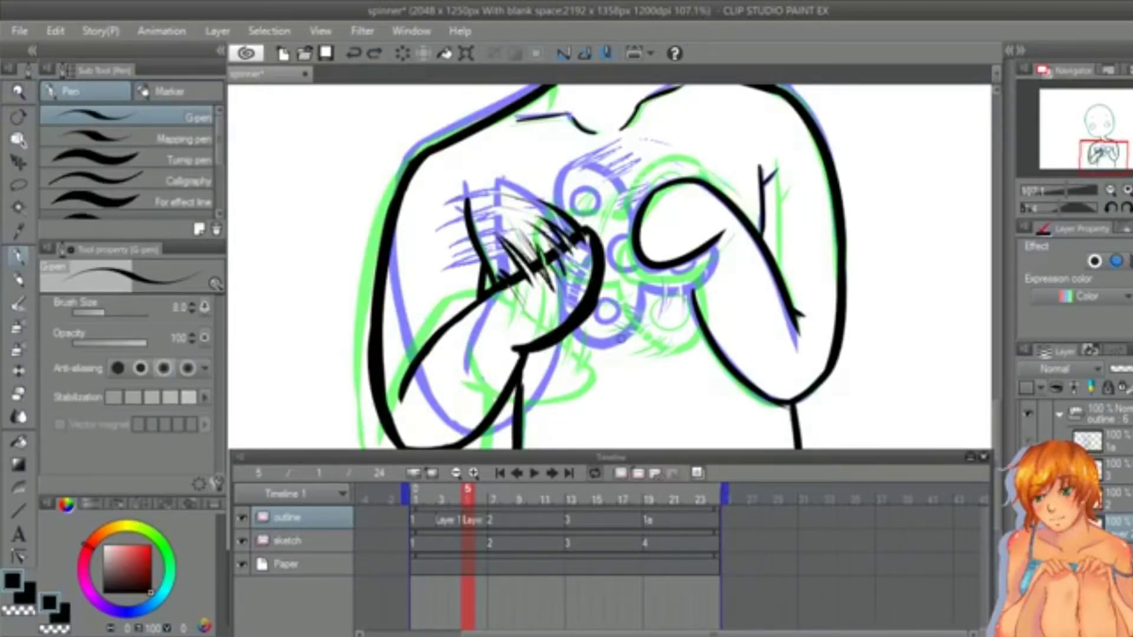
left_click_drag(648, 289, 582, 337)
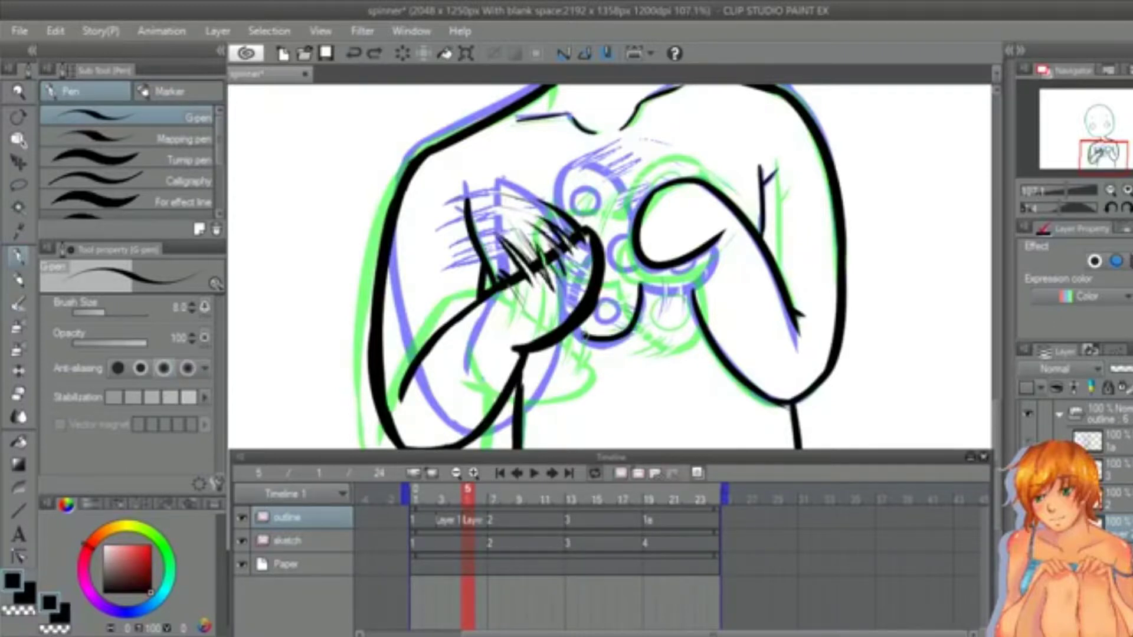
key("ctrl+z")
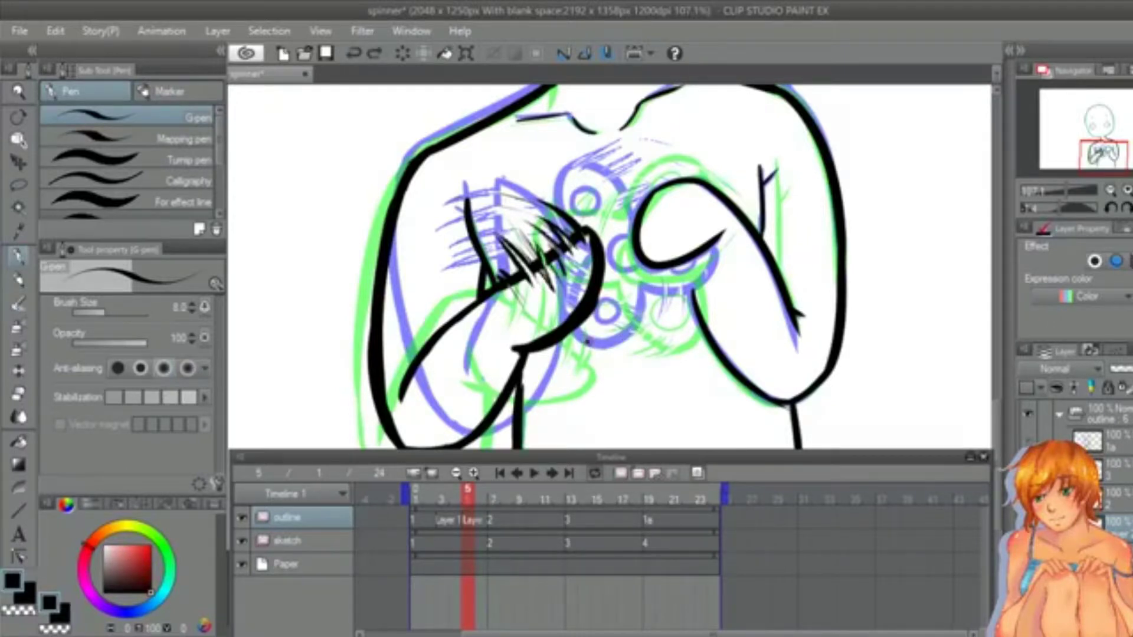
mouse_move(586, 341)
left_mouse_down()
mouse_move(644, 289)
mouse_move(622, 359)
mouse_move(649, 288)
left_mouse_up()
Step: Lasso the lower lobe's curve, rotate it by about -20.7 degrees and shift it toward the next pose
left_click(18, 184)
key("ctrl+t")
left_click_drag(702, 345, 714, 301)
left_click_drag(632, 319, 649, 315)
mouse_move(731, 287)
left_mouse_down()
mouse_move(727, 276)
mouse_move(731, 294)
left_mouse_up()
left_click_drag(667, 333, 668, 336)
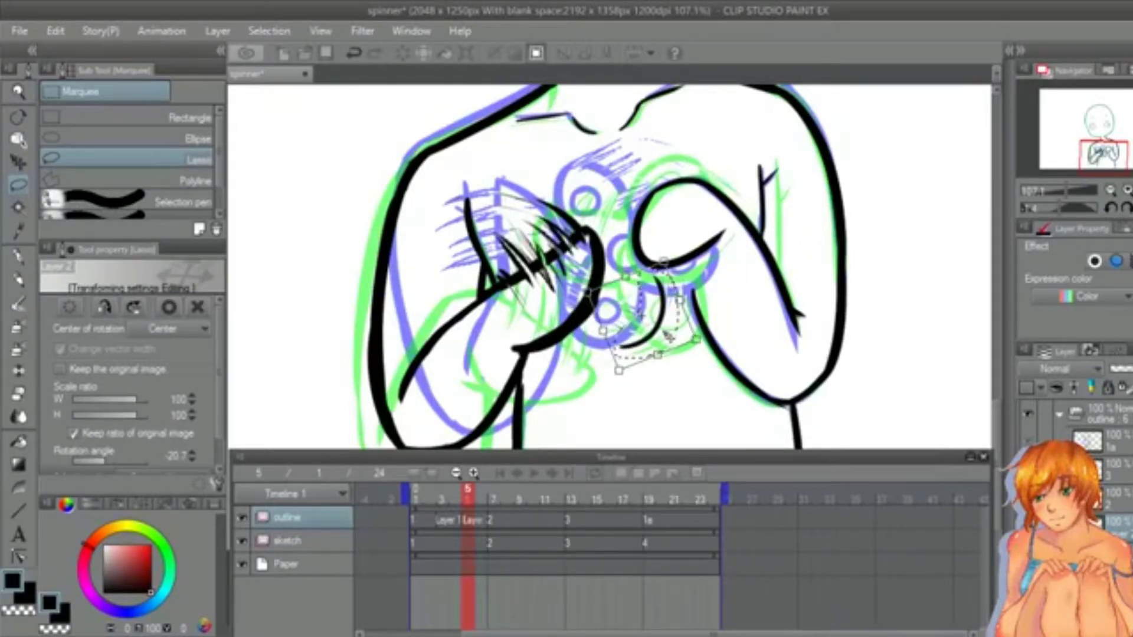
left_click(168, 307)
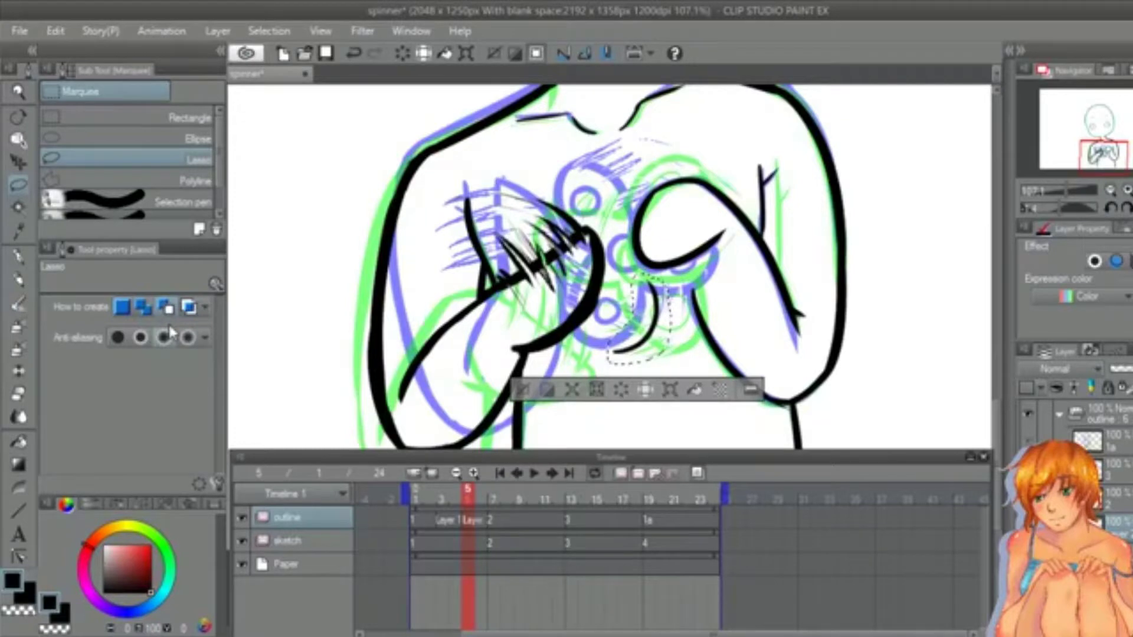
key("ctrl+d")
Step: Complete the lower lobe's outline with the G-pen on the side facing the fist, redoing the connecting stroke
key("p")
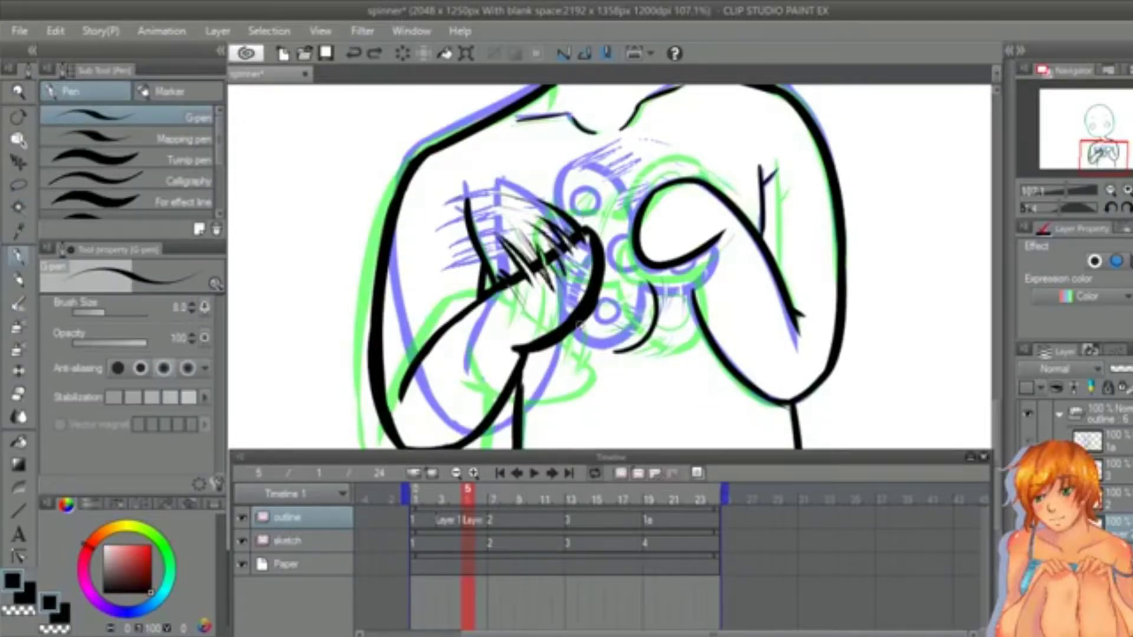
left_click_drag(578, 326, 640, 347)
left_click_drag(644, 274, 653, 287)
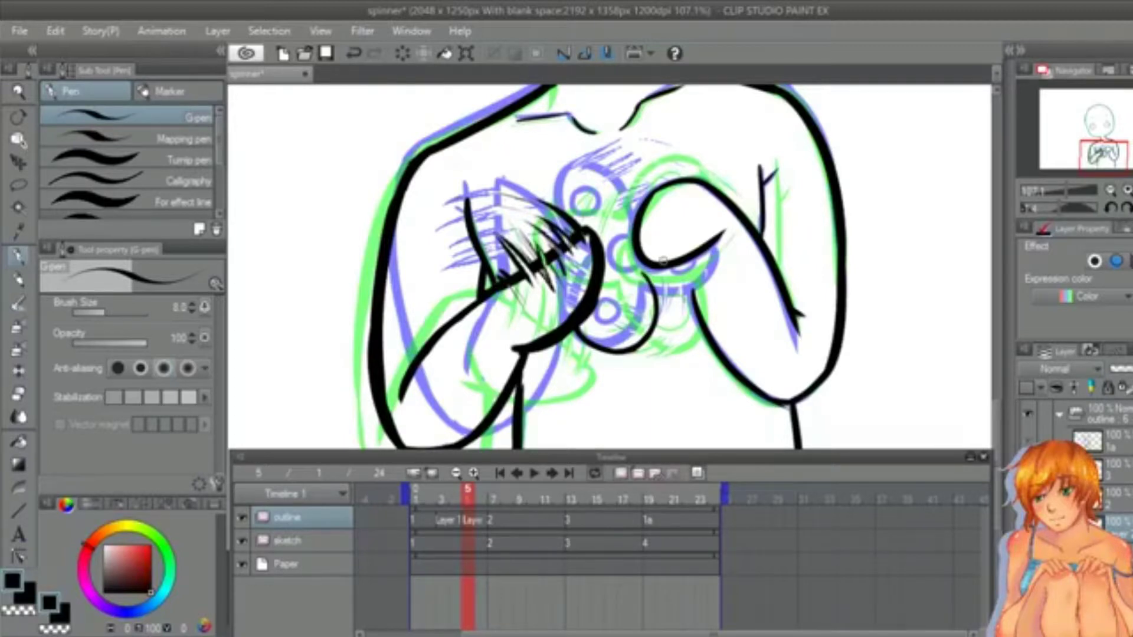
key("ctrl+z")
left_click(442, 516)
left_click(466, 518)
key("ctrl+z")
mouse_move(587, 317)
left_mouse_down()
mouse_move(600, 342)
mouse_move(630, 352)
left_mouse_up()
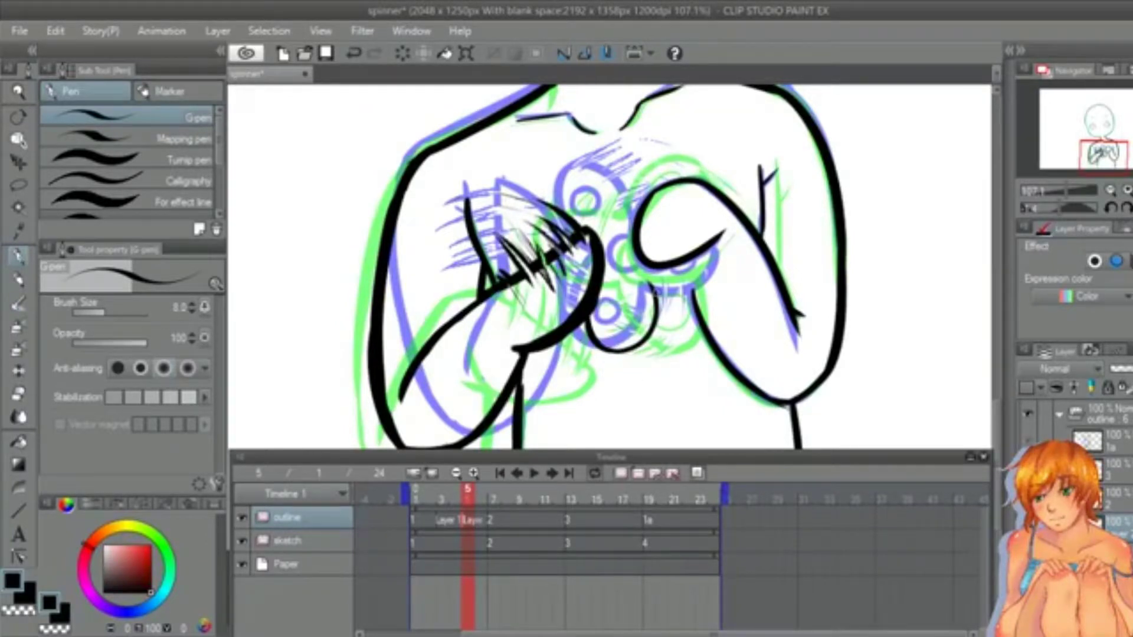
key("ctrl+z")
left_click_drag(651, 284, 703, 254)
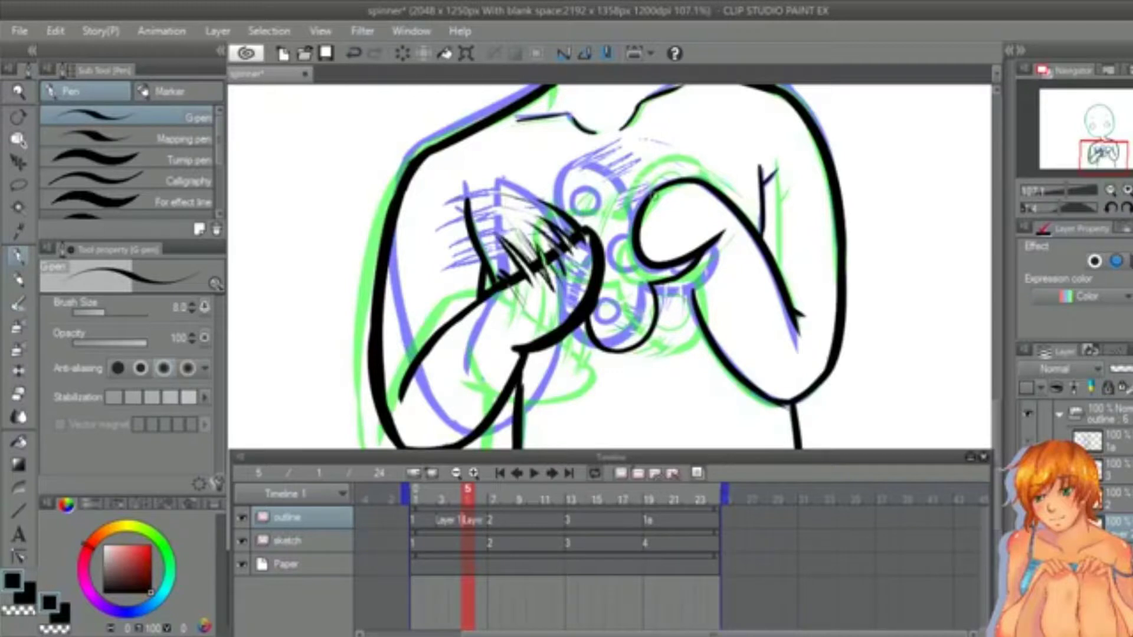
key("ctrl+z")
key("ctrl+z")
Step: Lasso the lower lobe's curve, move it toward the bent forearm and rotate it by about -7.9 degrees
key("m")
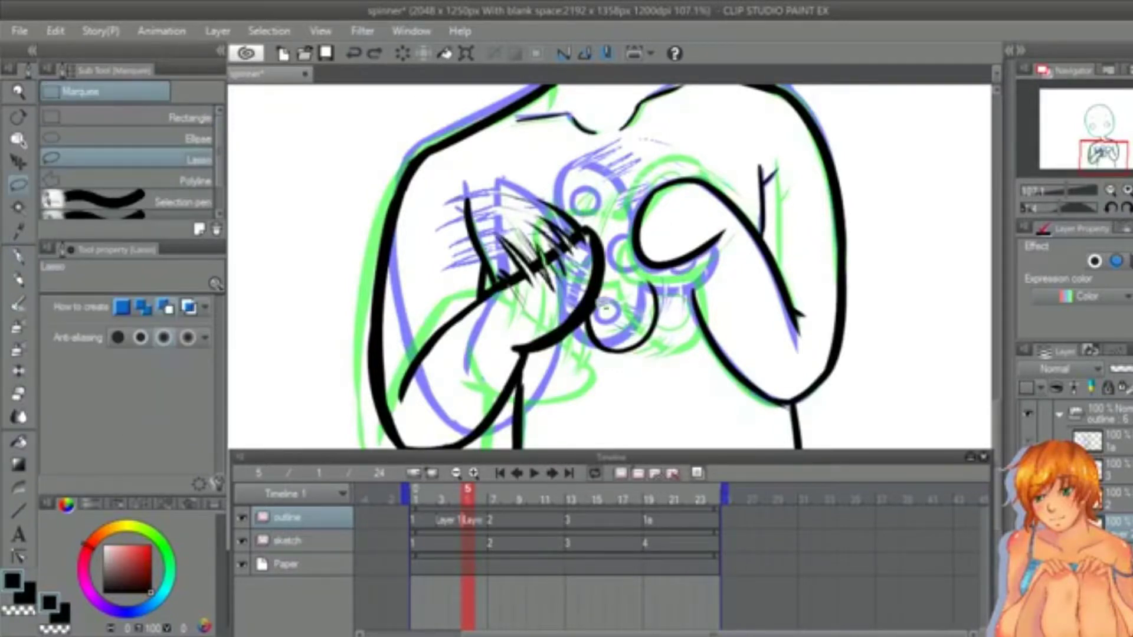
mouse_move(587, 319)
left_mouse_down()
mouse_move(649, 367)
mouse_move(587, 322)
left_mouse_up()
key("ctrl+t")
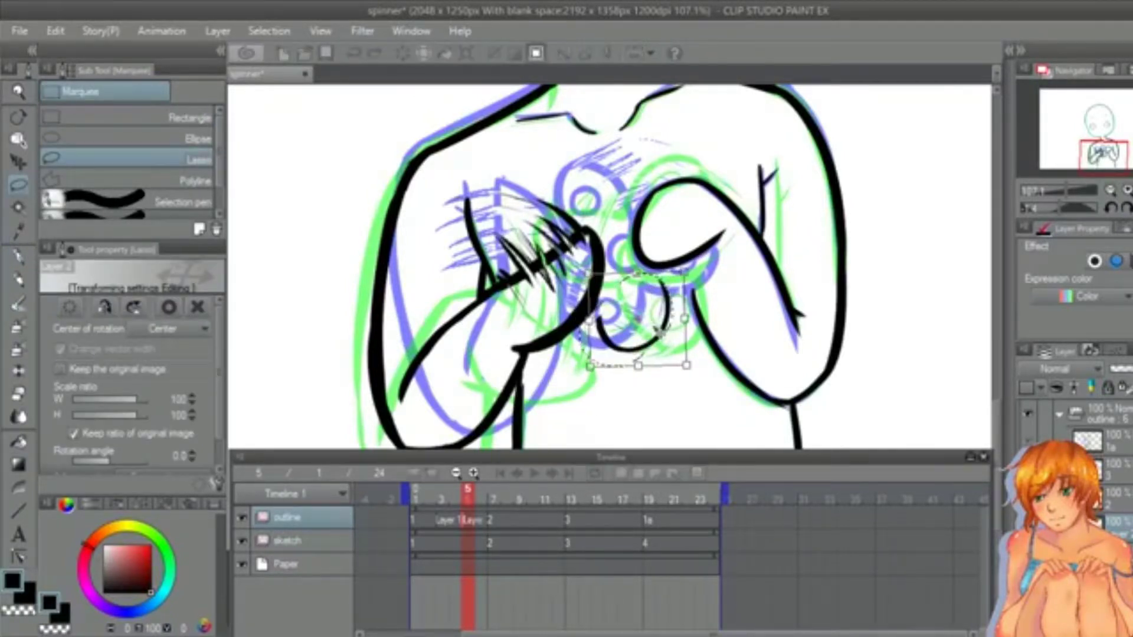
left_click_drag(660, 332, 667, 331)
left_click_drag(743, 287, 739, 274)
left_click_drag(677, 321, 683, 319)
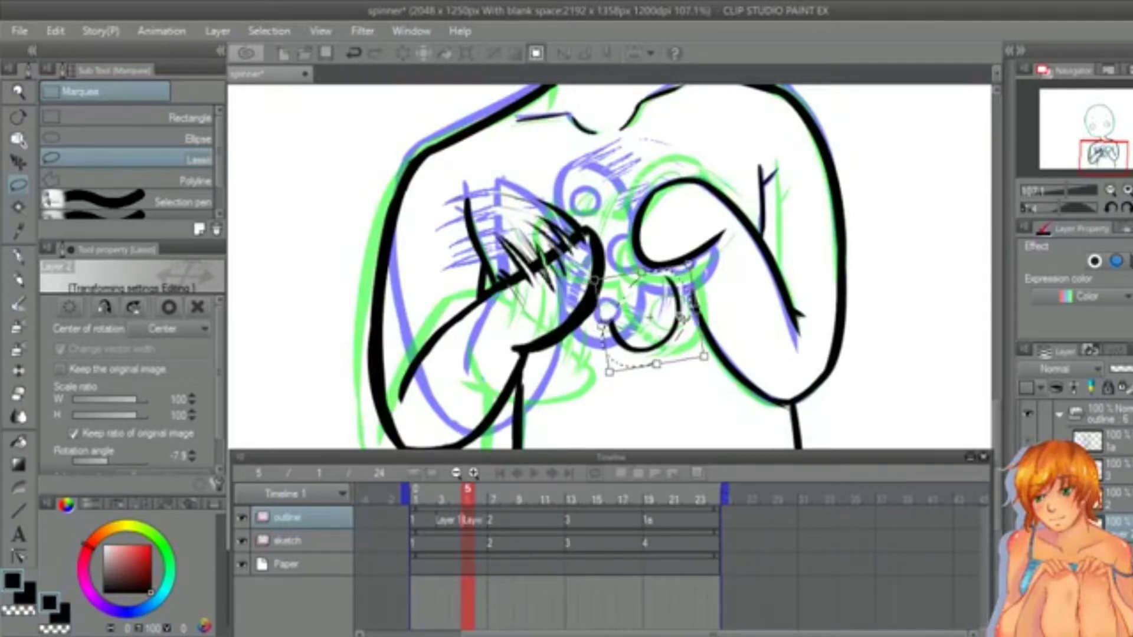
key("Return")
Step: Extend both ends of the lower lobe's outline up toward the hands with the G-pen and clean its inner edge with the Hard eraser
key("p")
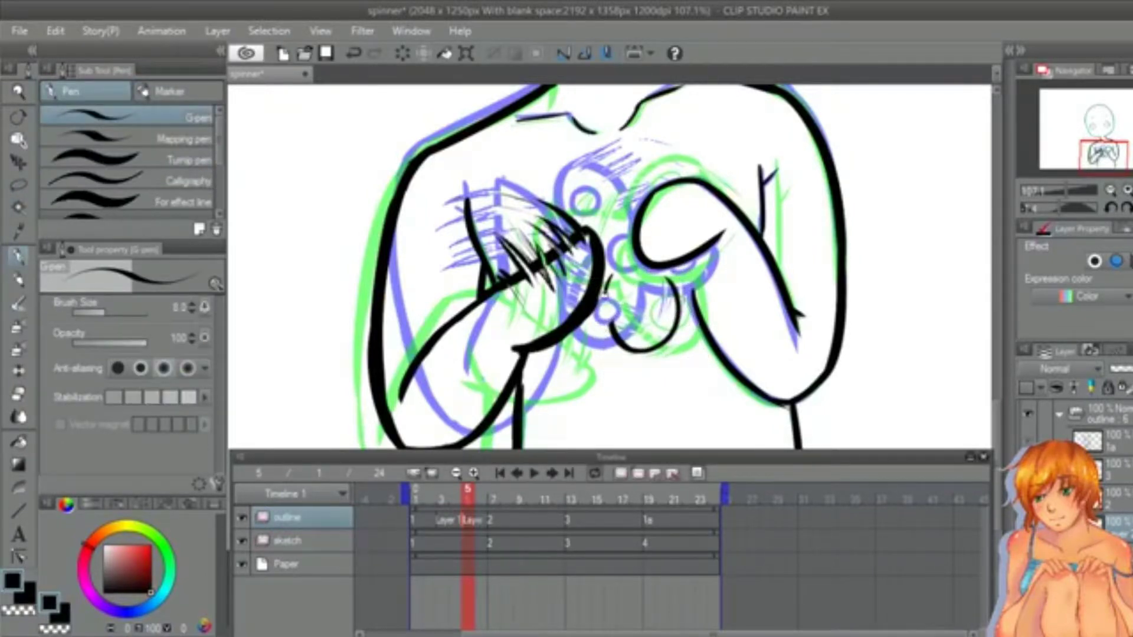
mouse_move(607, 278)
left_mouse_down()
mouse_move(610, 321)
mouse_move(653, 353)
left_mouse_up()
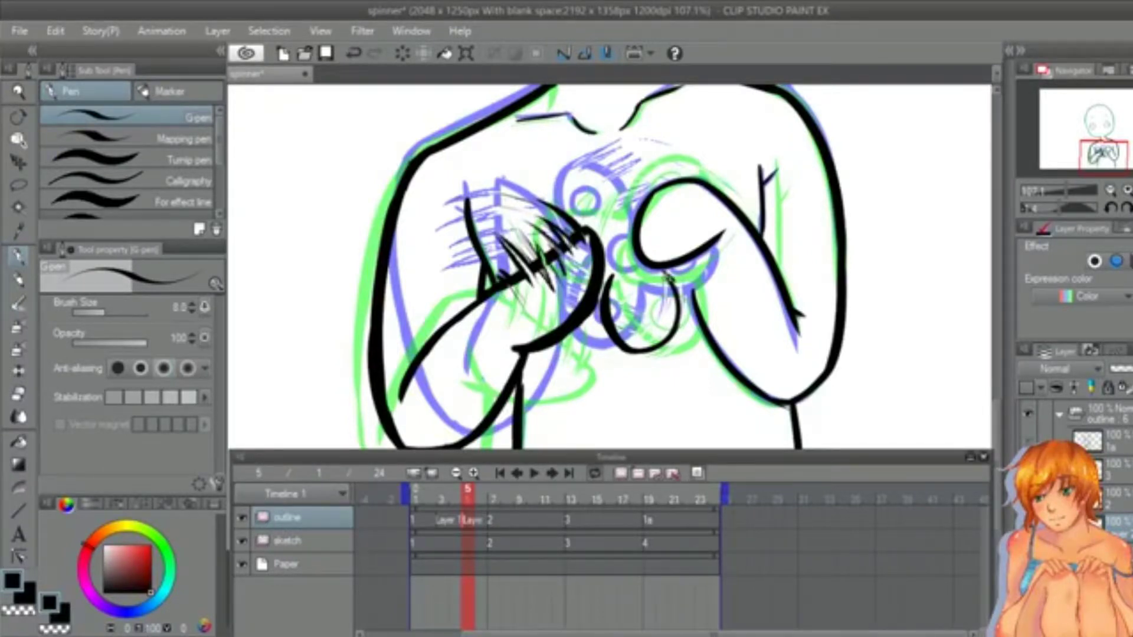
mouse_move(668, 278)
left_mouse_down()
mouse_move(678, 316)
mouse_move(630, 341)
left_mouse_up()
key("e")
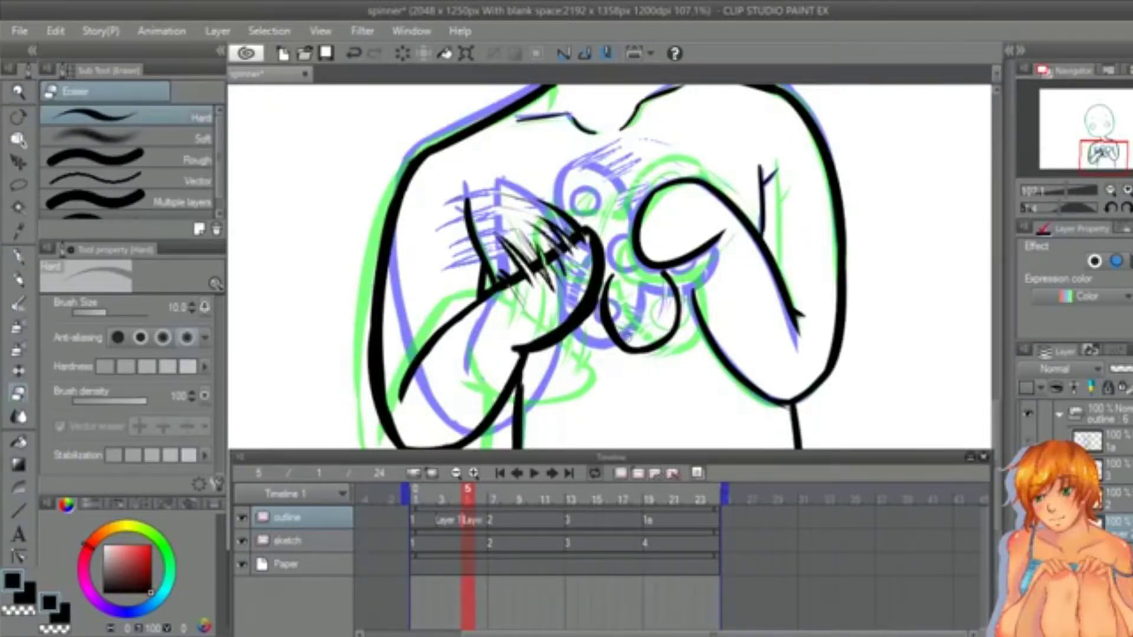
left_click_drag(627, 337, 611, 307)
key("p")
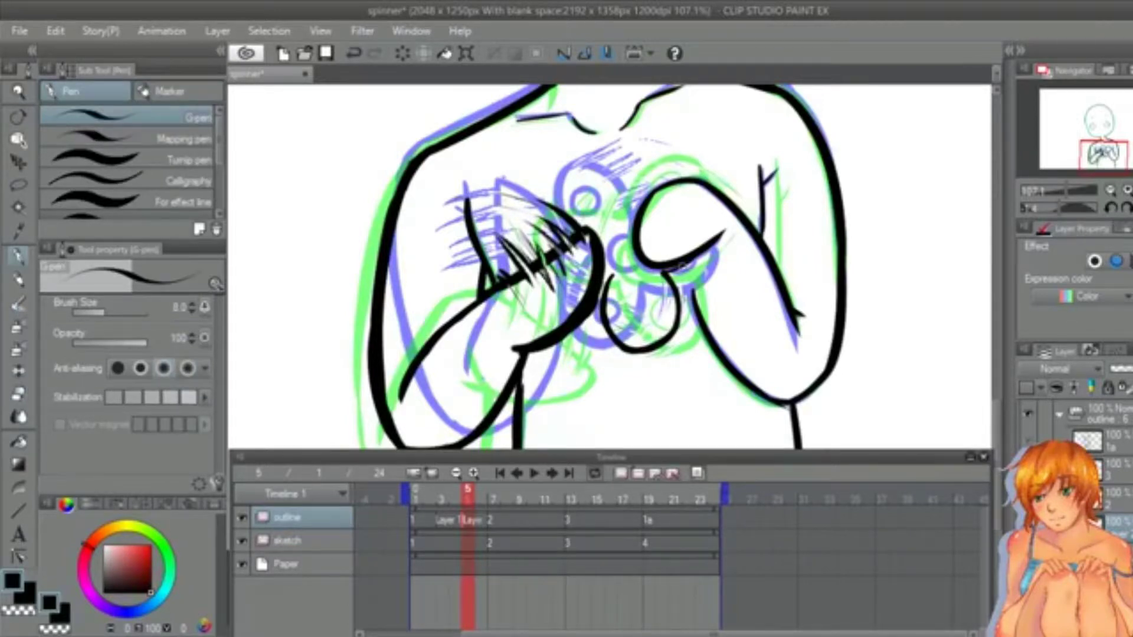
left_click_drag(619, 268, 608, 276)
Step: Ink the spinner's hub, the lower lobe's hole, and the upper lobe's arc and hole between the hands
left_click_drag(632, 240, 650, 266)
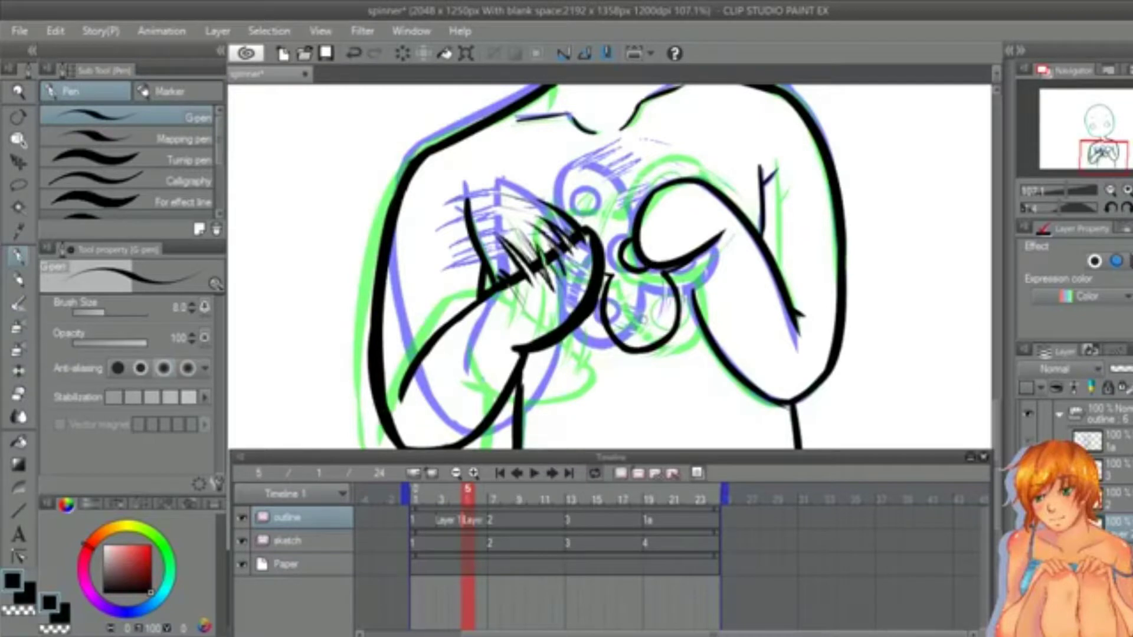
left_click_drag(646, 308, 643, 307)
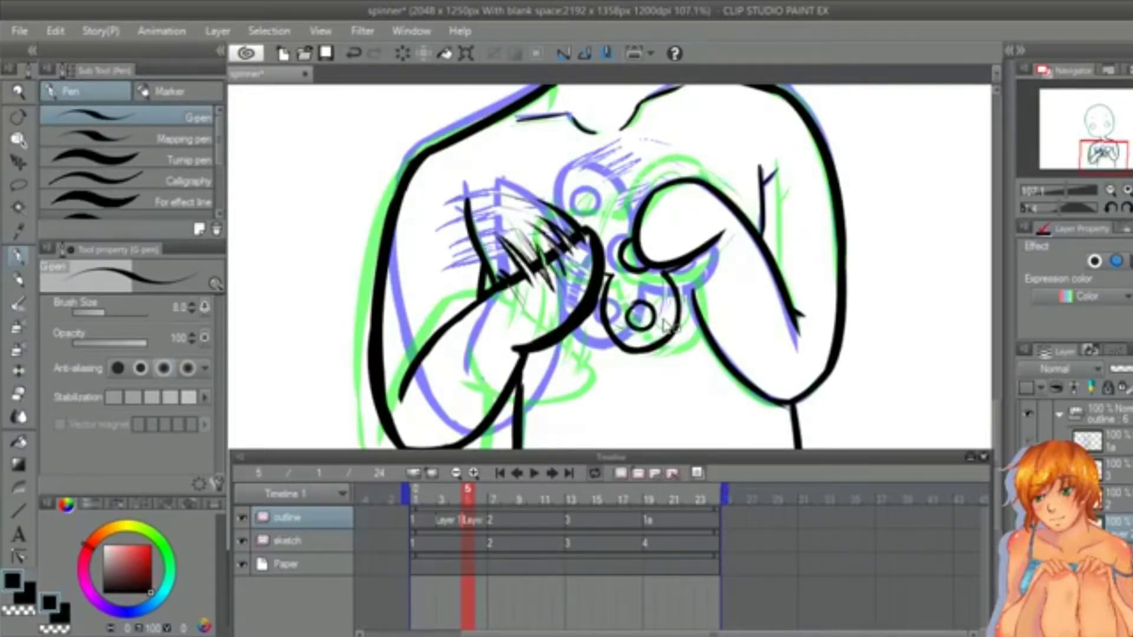
mouse_move(635, 217)
left_mouse_down()
mouse_move(573, 210)
mouse_move(572, 198)
mouse_move(546, 236)
mouse_move(612, 229)
mouse_move(599, 239)
mouse_move(652, 186)
mouse_move(699, 181)
left_mouse_up()
key("ctrl+z")
key("ctrl+z")
key("ctrl+z")
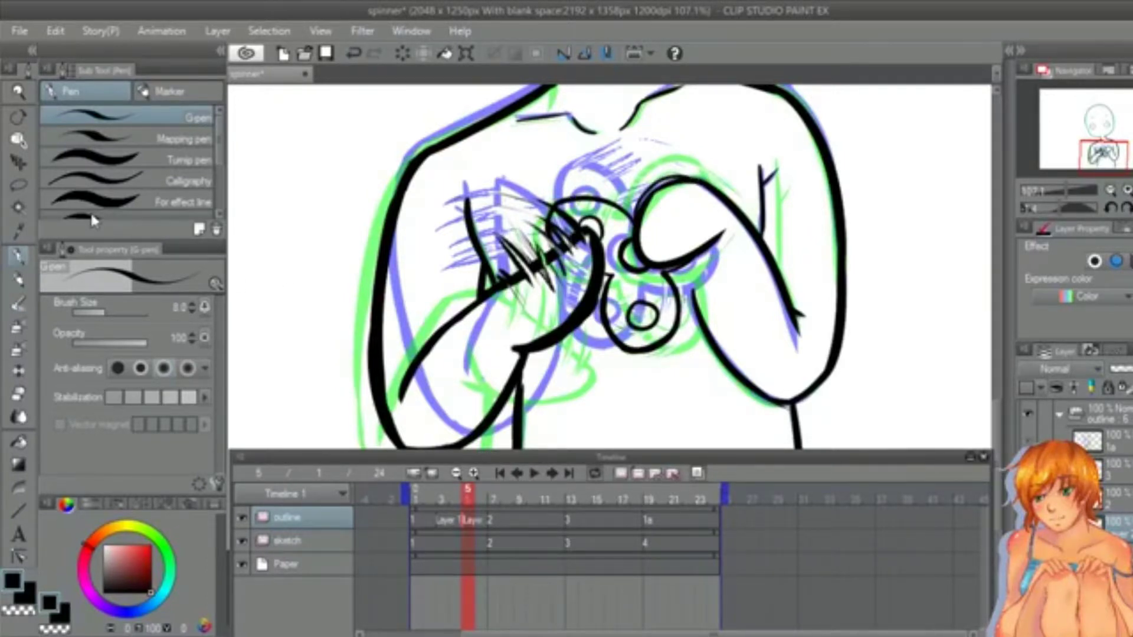
Step: Cut small gaps into the upper lobe's arc with the Hard eraser to break up the line
key("shift+space")
left_click_drag(415, 189, 406, 220)
key("ctrl+space")
left_click_drag(566, 199, 592, 200)
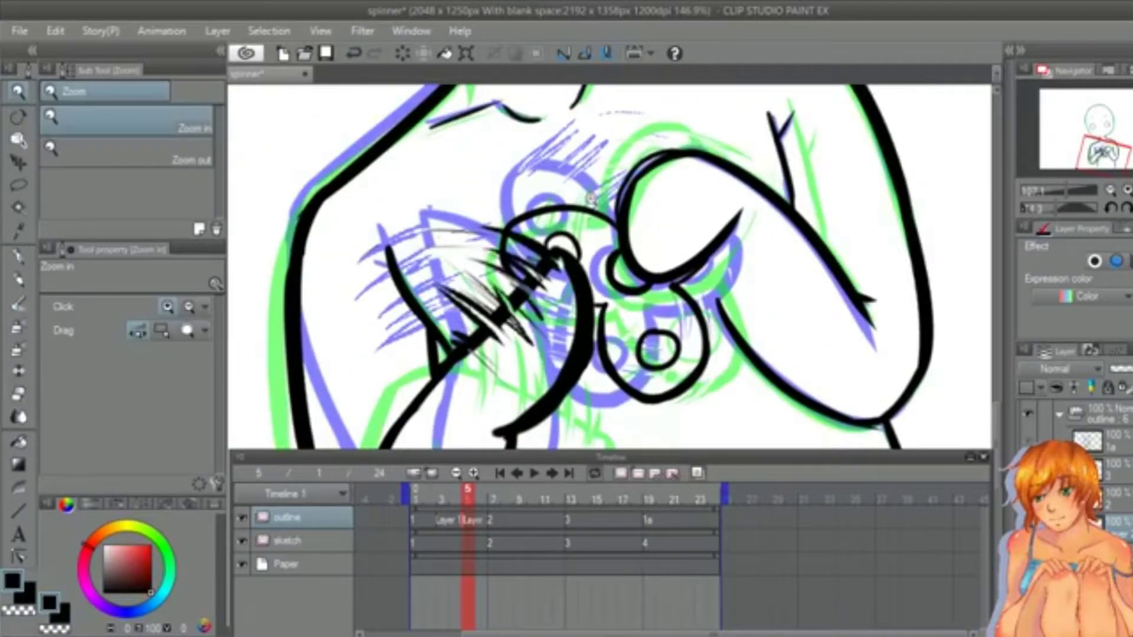
left_click(593, 199)
key("e")
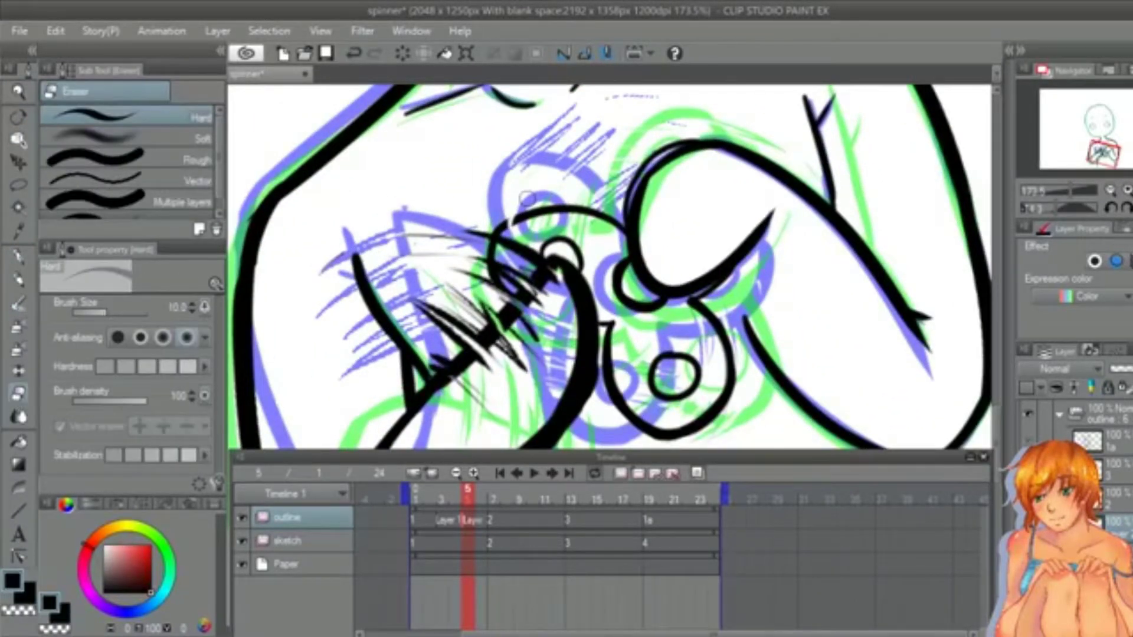
mouse_move(519, 207)
left_mouse_down()
mouse_move(499, 235)
mouse_move(570, 219)
left_mouse_up()
left_click_drag(594, 201, 587, 218)
left_click_drag(619, 215, 606, 239)
Step: Add scratchy motion strokes across and above the upper lobe's arc with the Textured pen at brush size 6
key("p")
left_click_drag(220, 135, 219, 184)
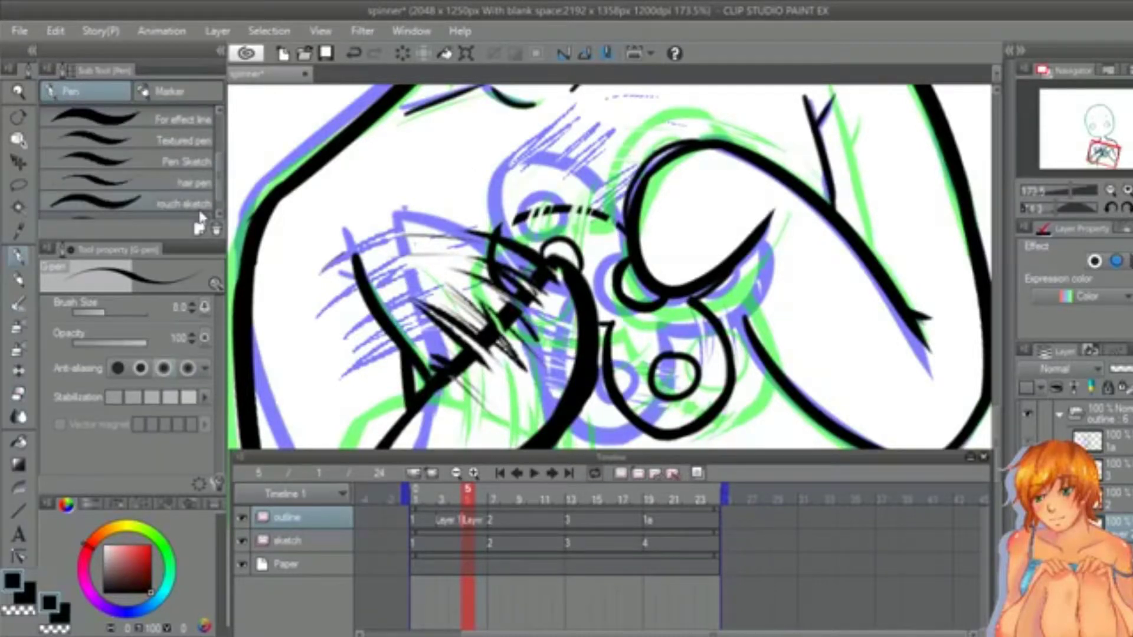
left_click(180, 140)
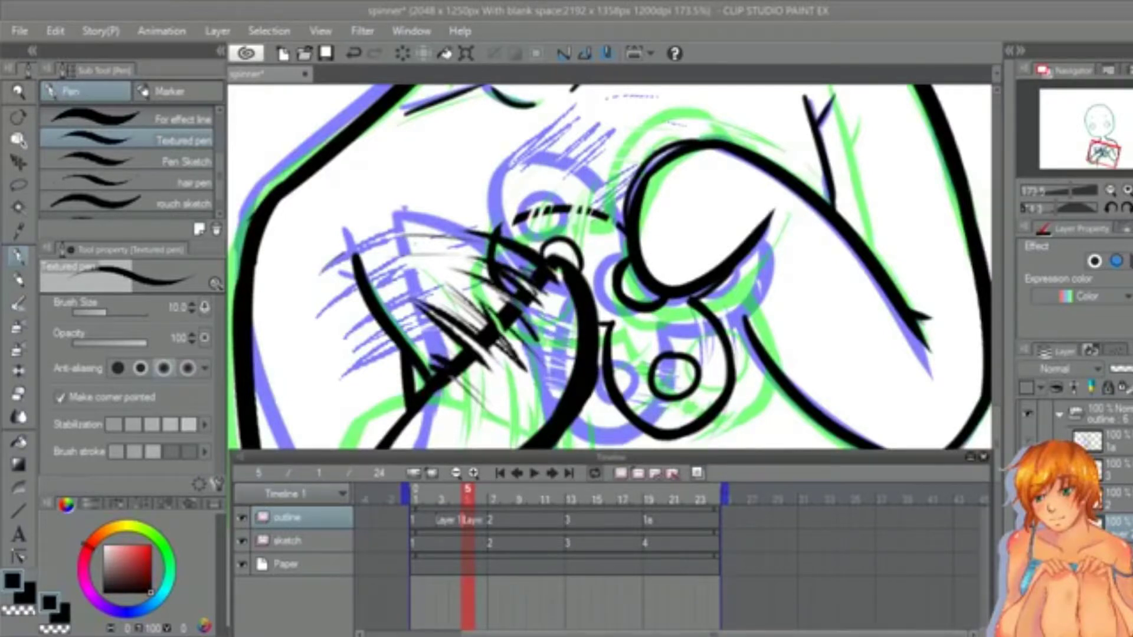
key("bracketleft")
key("bracketleft")
key("bracketleft")
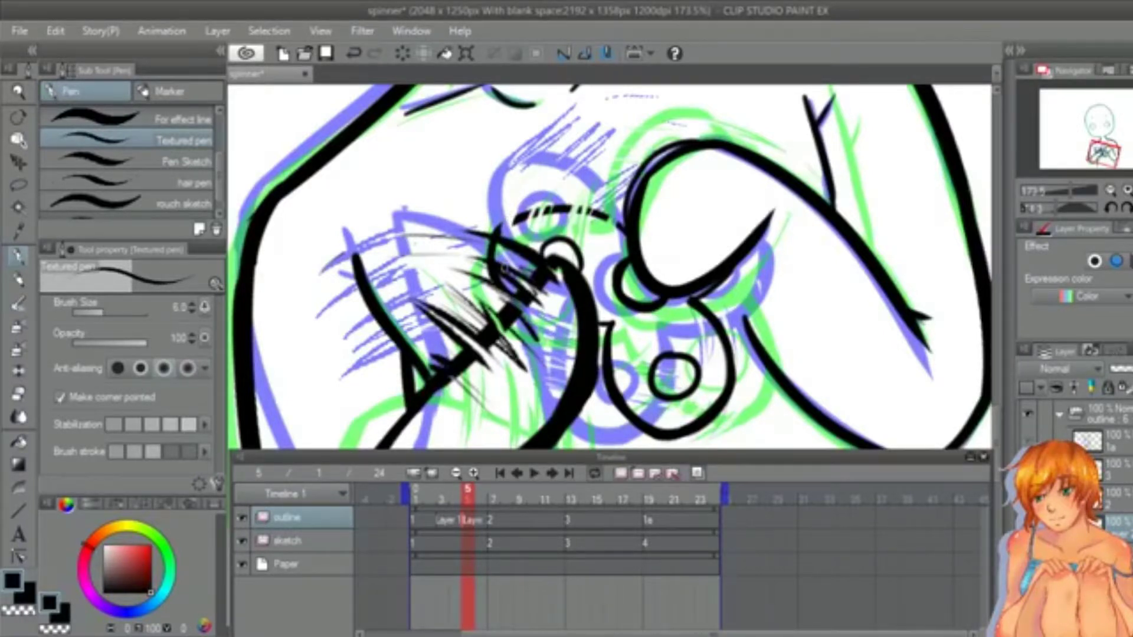
mouse_move(502, 229)
left_mouse_down()
mouse_move(517, 184)
mouse_move(546, 158)
mouse_move(531, 222)
left_mouse_up()
left_click_drag(578, 176, 563, 219)
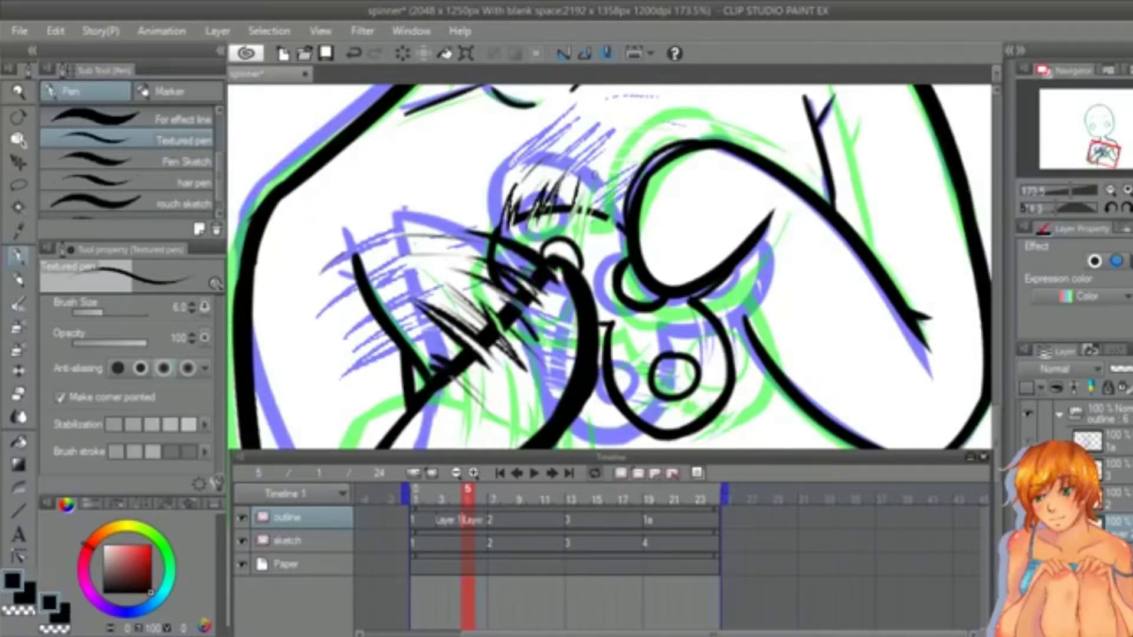
left_click_drag(593, 176, 581, 231)
left_click_drag(623, 200, 614, 233)
left_click_drag(580, 193, 573, 222)
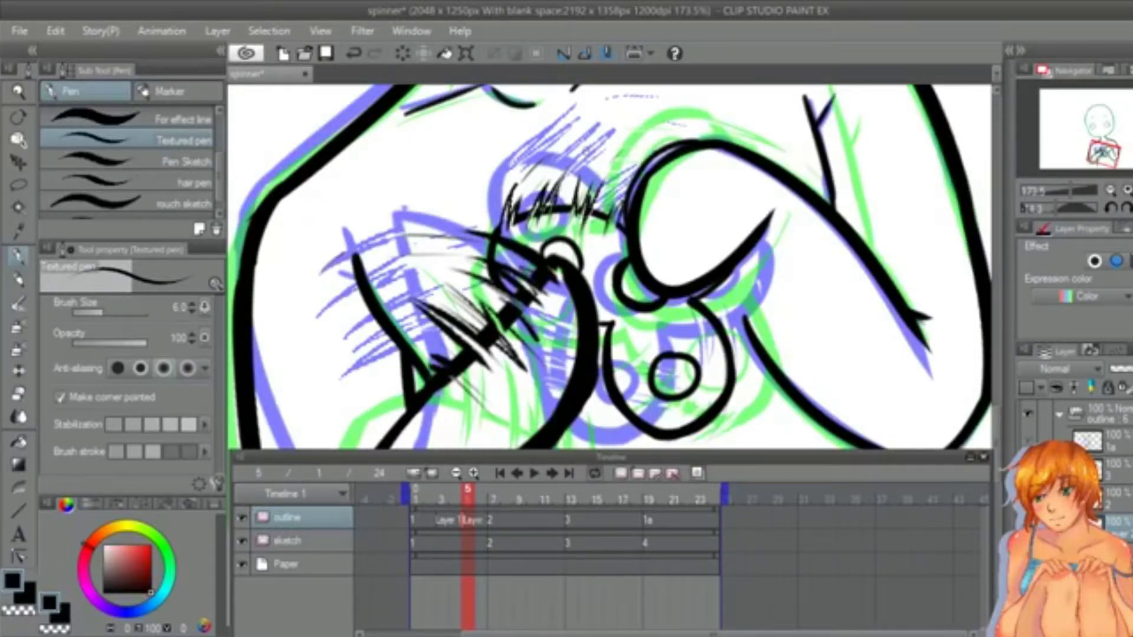
left_click_drag(575, 155, 638, 127)
Step: Extend the bent forearm's lower line up to the underside of its hand with the G-pen
left_click(18, 279)
left_click(18, 258)
left_click(197, 118)
mouse_move(746, 322)
left_mouse_down()
mouse_move(729, 265)
mouse_move(750, 329)
left_mouse_up()
Step: Add short motion strokes beneath the hand above the lower lobe with the Textured pen
left_click(18, 393)
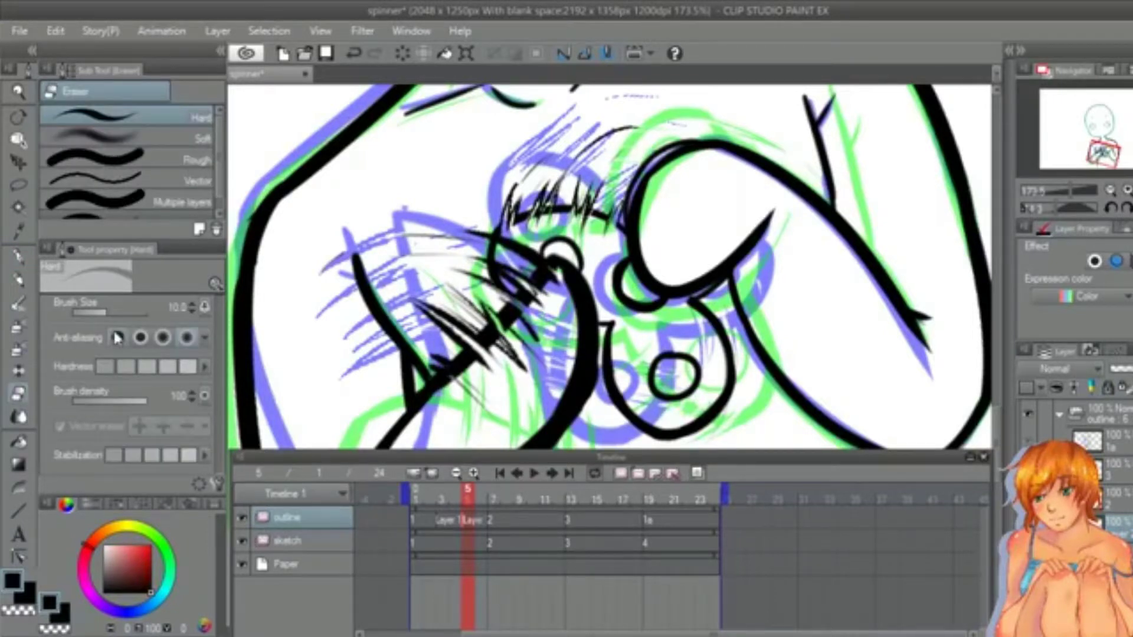
key("p")
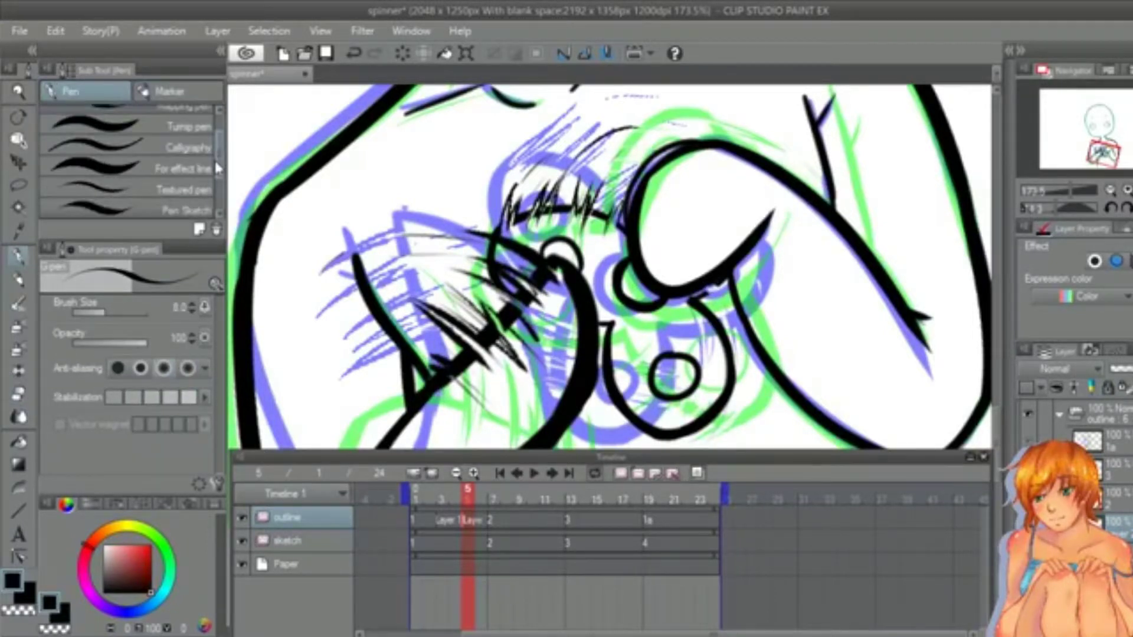
left_click_drag(217, 168, 218, 184)
left_click(184, 154)
left_click_drag(707, 284, 730, 309)
left_click_drag(743, 259, 759, 308)
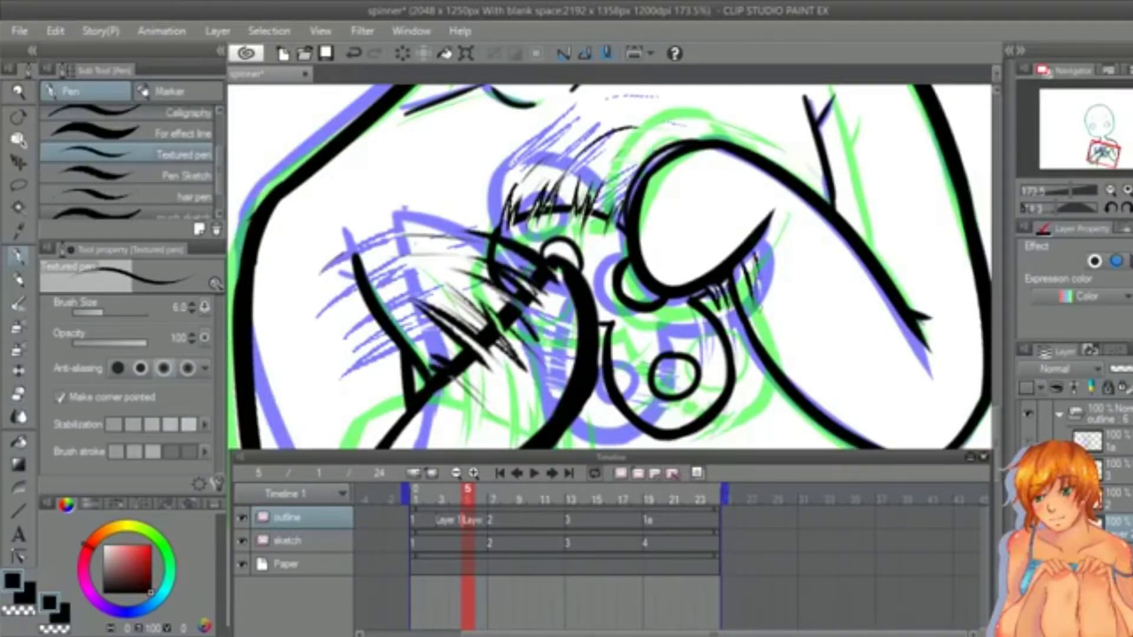
Step: Cut thin gaps through both sides of the lower lobe's outline with the Hard eraser
scroll(996, 410, "down", 3)
left_click(17, 395)
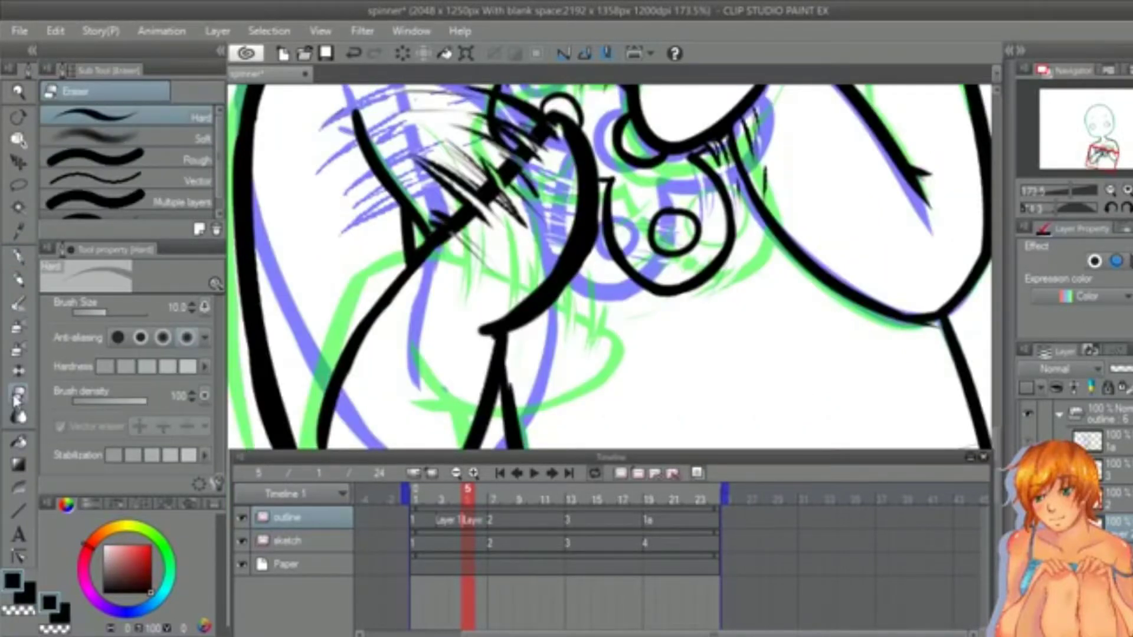
left_click_drag(652, 283, 583, 239)
left_click_drag(618, 222, 598, 209)
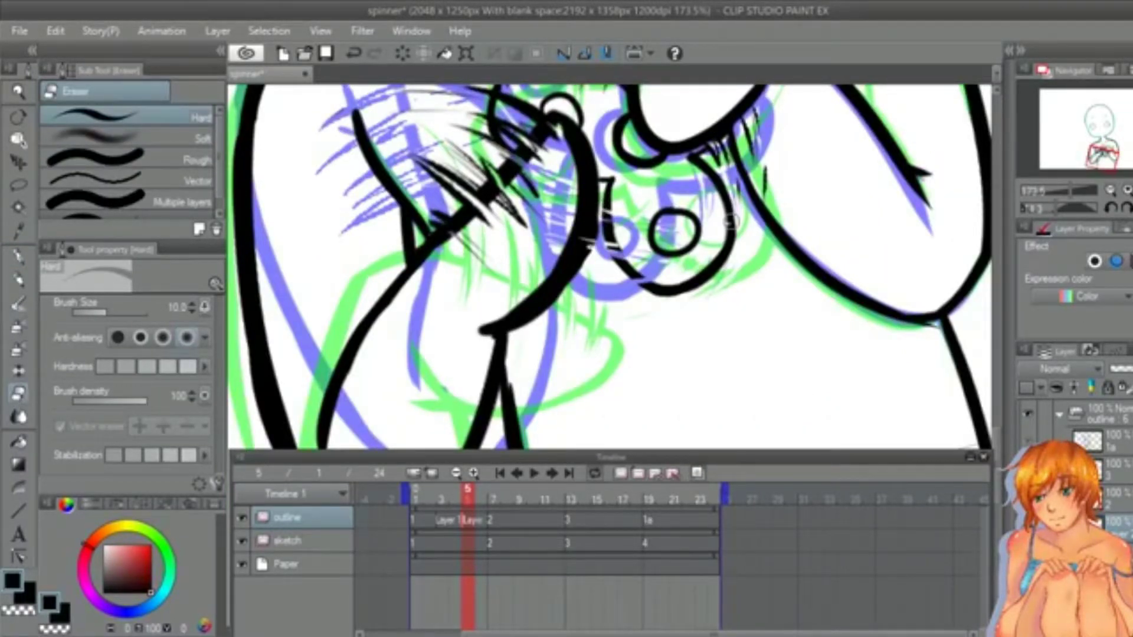
mouse_move(732, 222)
left_mouse_down()
mouse_move(697, 204)
mouse_move(707, 222)
left_mouse_up()
Step: Add motion strokes across the lower lobe's broken outline with the Textured pen
left_click(21, 260)
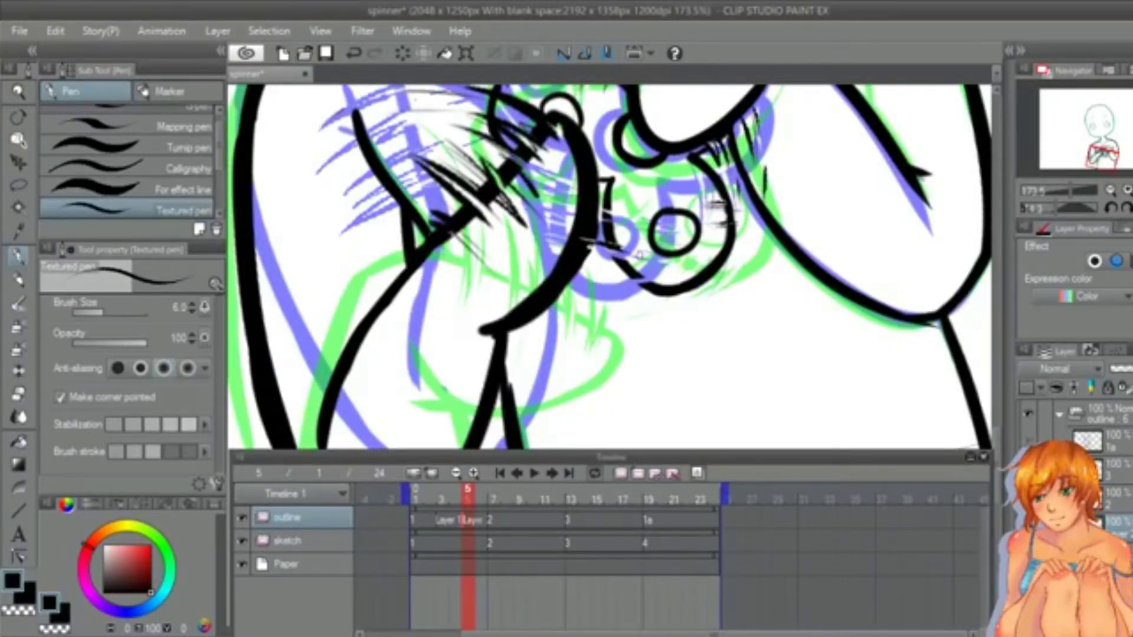
left_click_drag(642, 252, 584, 266)
left_click_drag(663, 276, 592, 282)
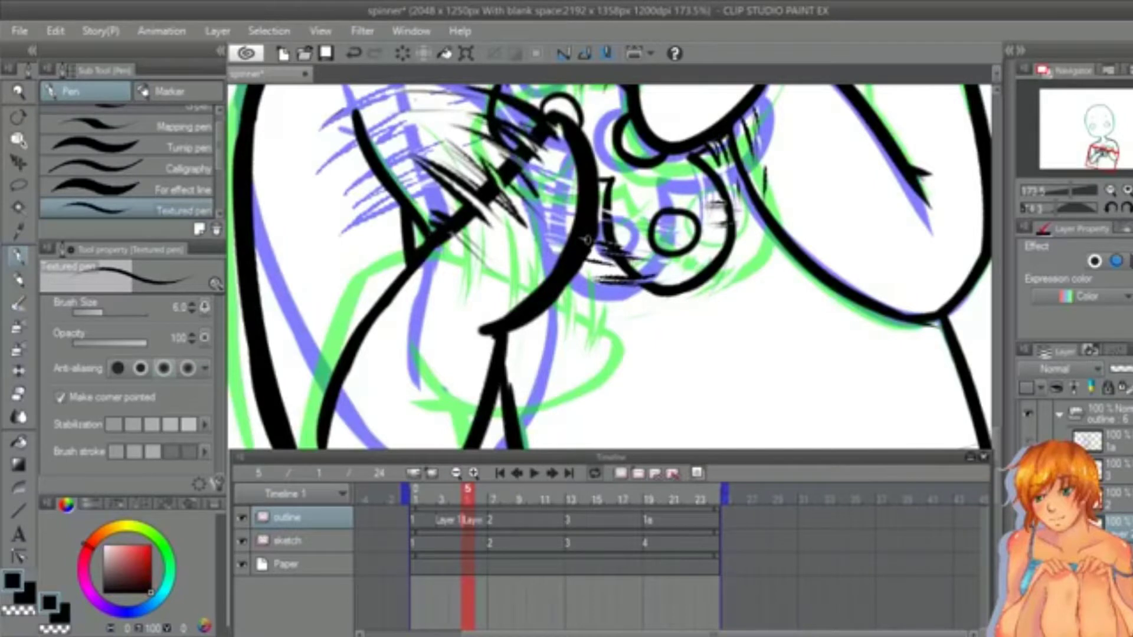
Step: Ink the outline of the half-closed lid over the left eye's guide with the G-pen at size 15
left_click(22, 87)
left_click_drag(710, 157, 608, 162)
left_click_drag(996, 413, 996, 353)
left_click(19, 117)
left_click_drag(500, 173, 551, 137)
left_click(18, 257)
left_click_drag(996, 365, 995, 323)
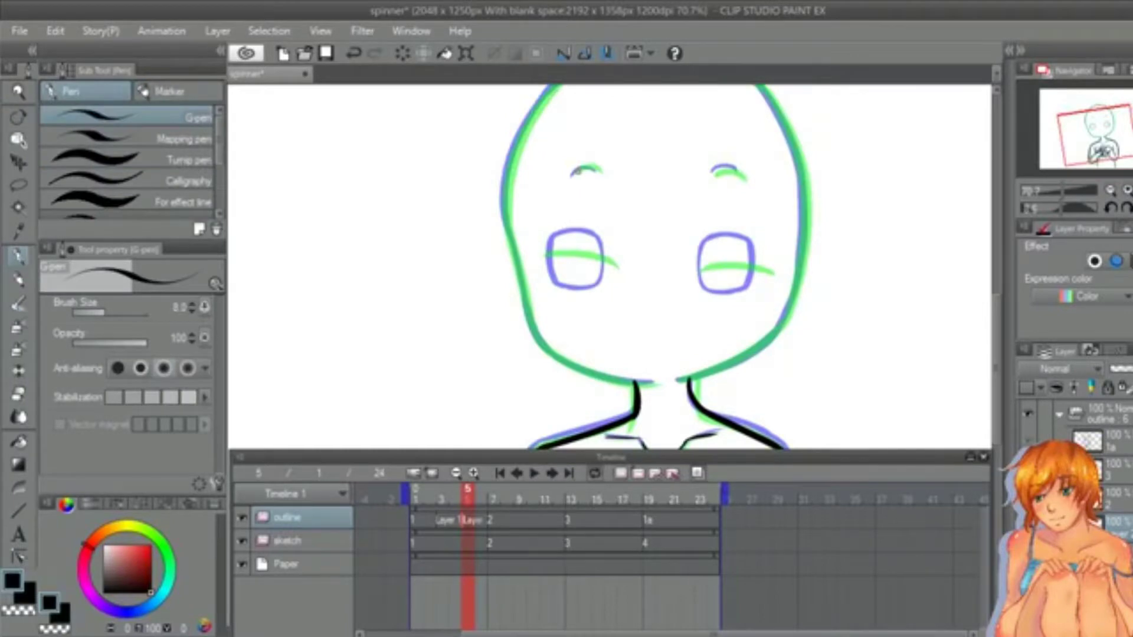
key("]")
key("]")
key("]")
mouse_move(617, 268)
left_mouse_down()
mouse_move(547, 254)
mouse_move(617, 267)
left_mouse_up()
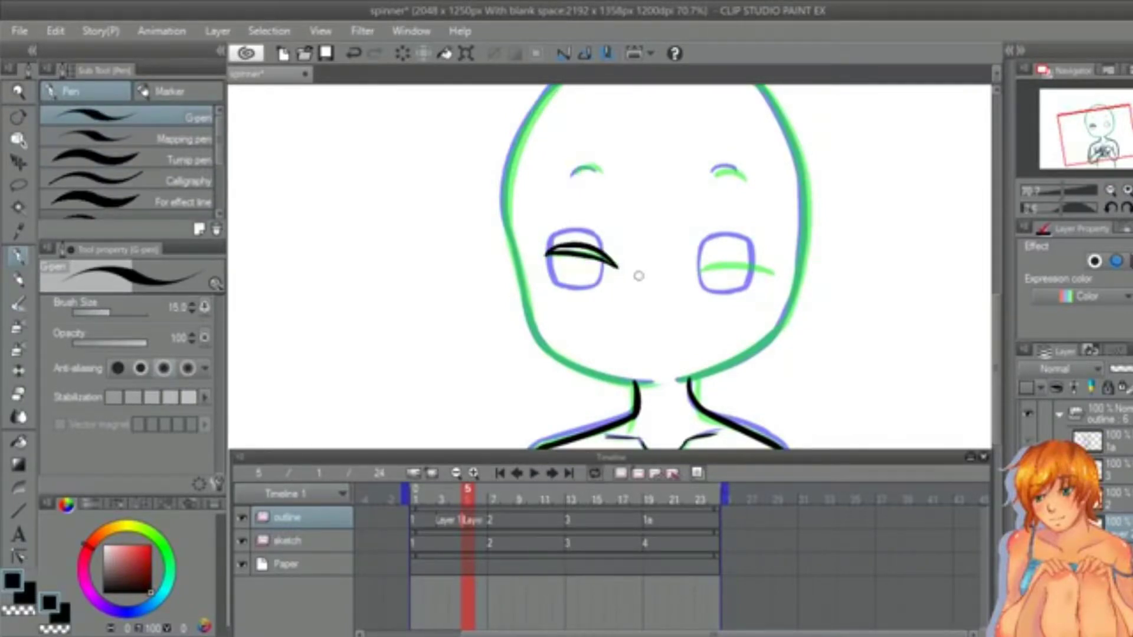
Step: Lasso the inked lid and transform a copy onto the right eye's guide, keeping the original, mirrored horizontally and rotated -10 degrees
key("m")
mouse_move(596, 223)
left_mouse_down()
mouse_move(640, 272)
mouse_move(597, 224)
left_mouse_up()
key("ctrl+t")
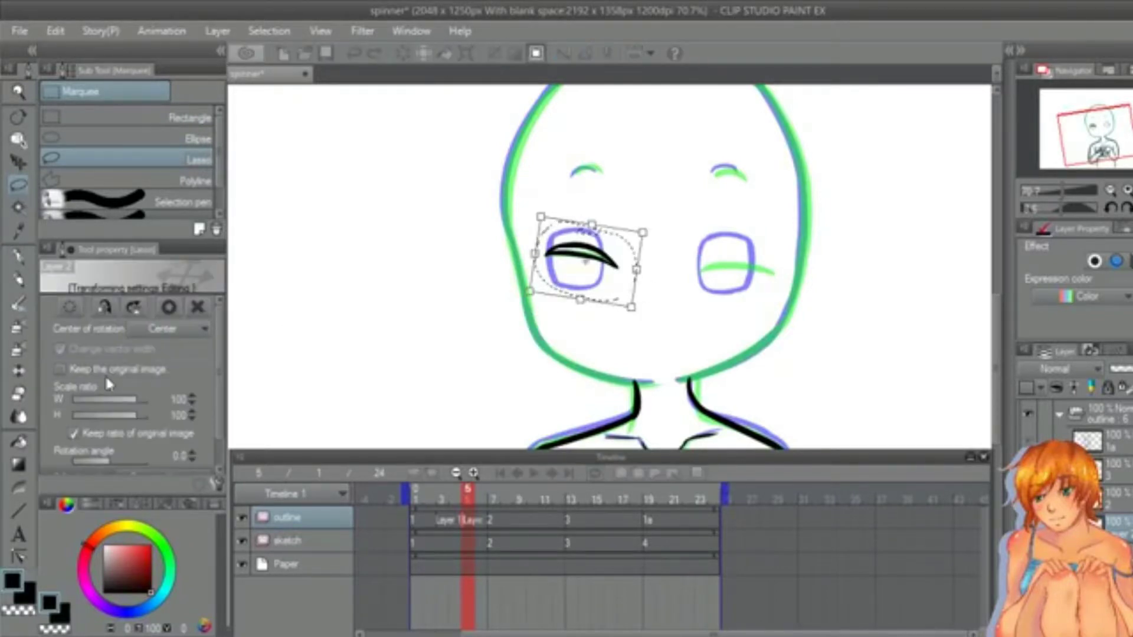
left_click(60, 369)
left_click_drag(619, 280, 766, 288)
left_click_drag(810, 289, 757, 288)
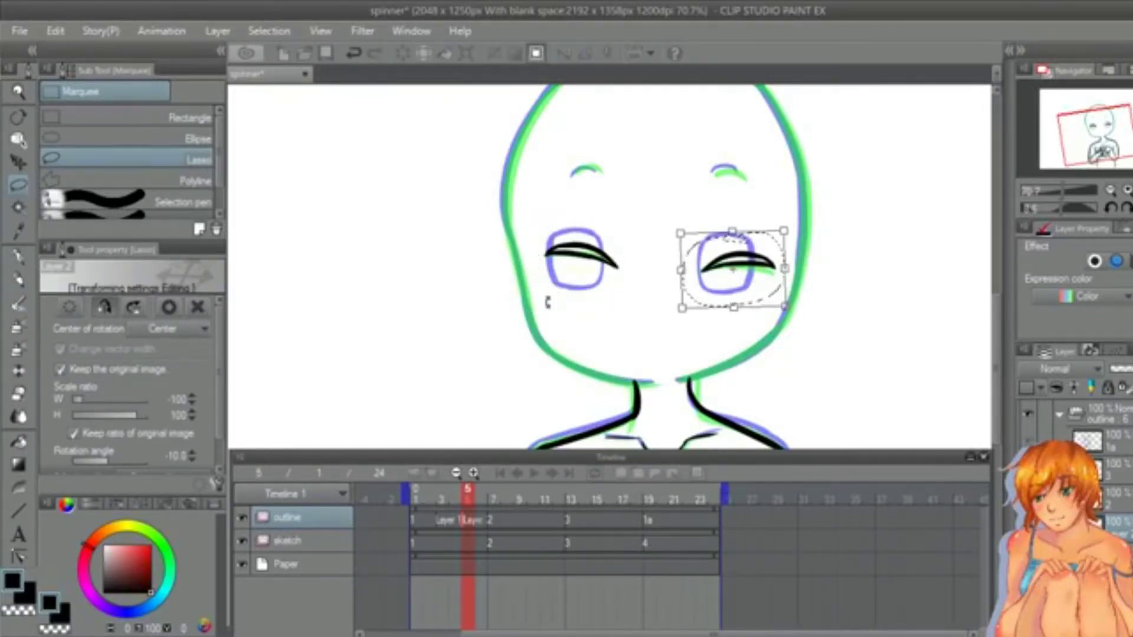
left_click(169, 307)
key("ctrl+d")
Step: Fill the insides of both lid outlines with solid black using the G-pen at size 8
left_click(18, 91)
left_click_drag(654, 235, 696, 235)
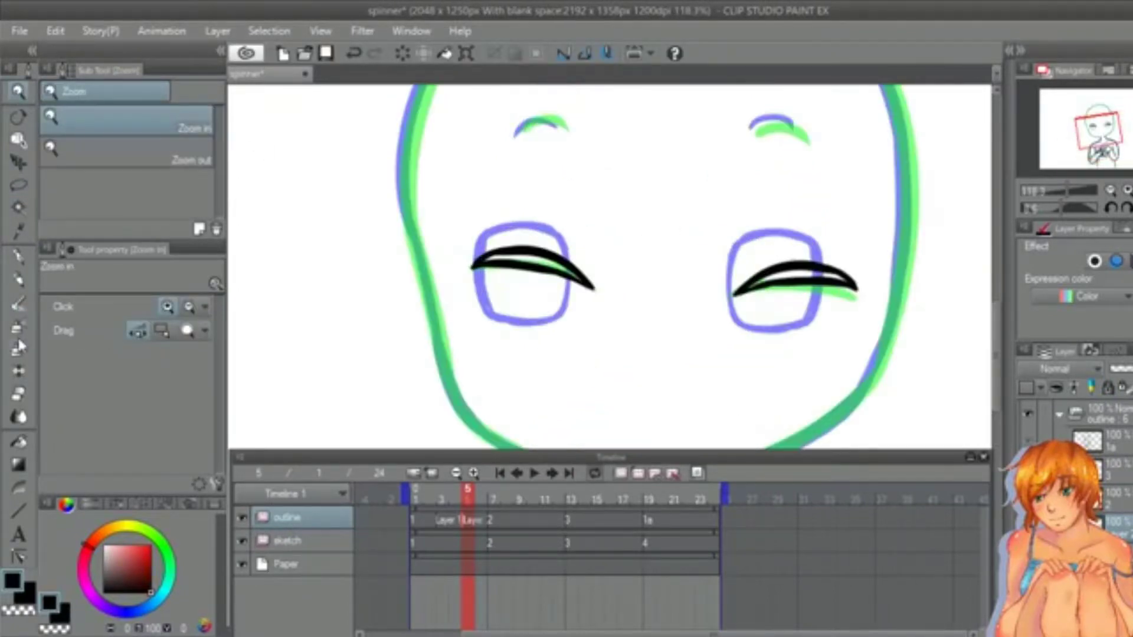
key("p")
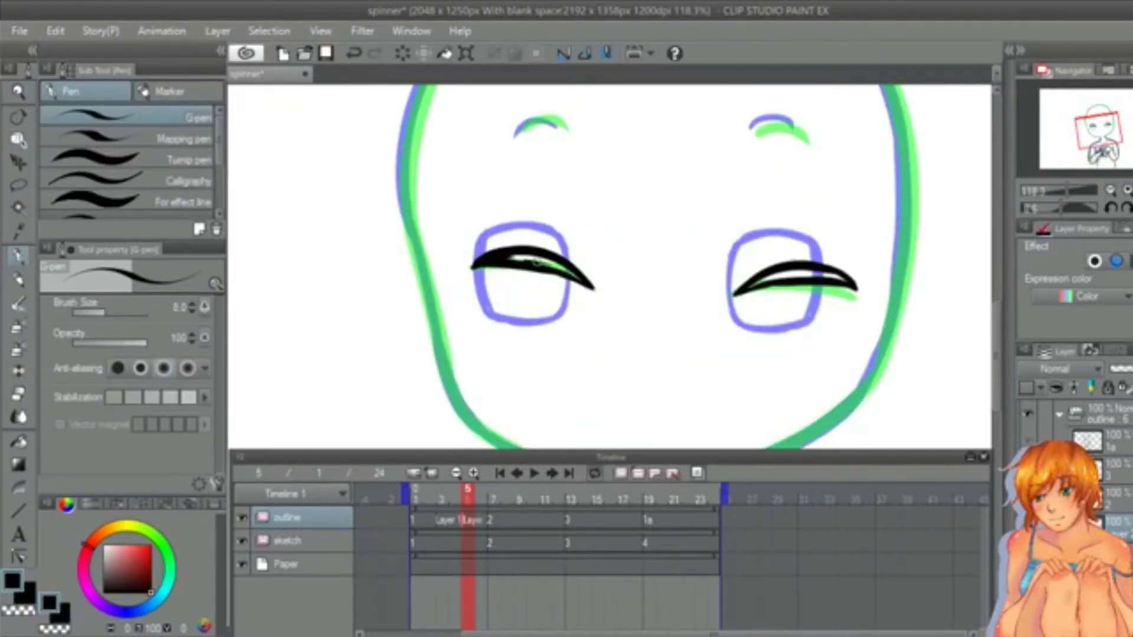
mouse_move(537, 261)
left_mouse_down()
mouse_move(575, 278)
mouse_move(553, 264)
left_mouse_up()
mouse_move(751, 290)
left_mouse_down()
mouse_move(835, 278)
mouse_move(779, 273)
left_mouse_up()
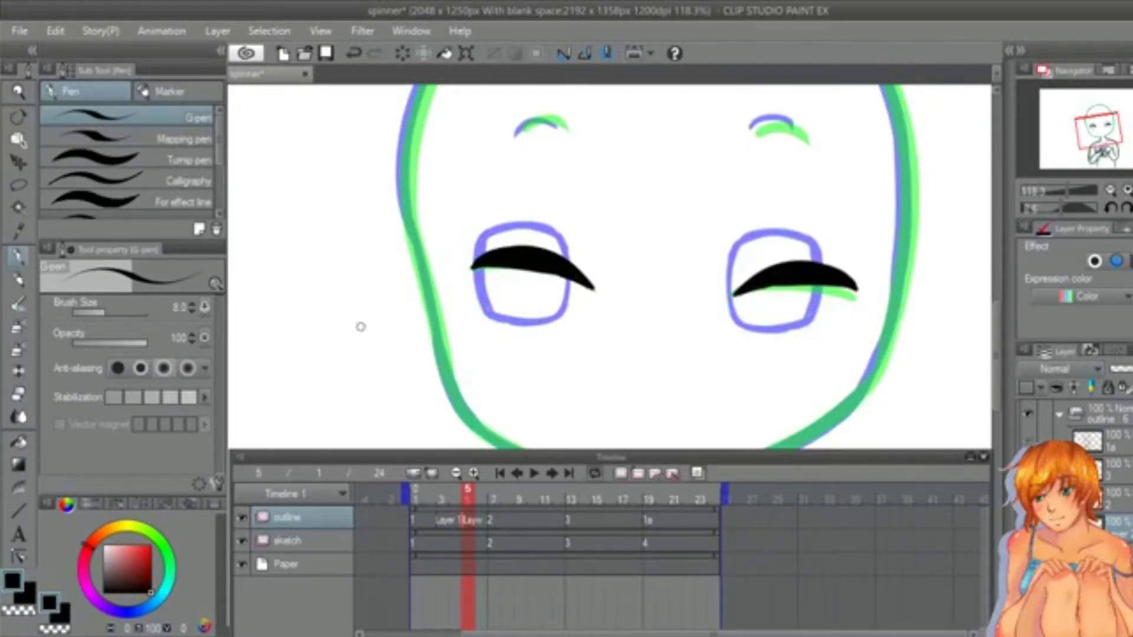
Step: Add small white highlights to both black lids with the Turnip pen at size 7
left_click(104, 546)
left_click(106, 591)
left_click(29, 597)
left_click(103, 545)
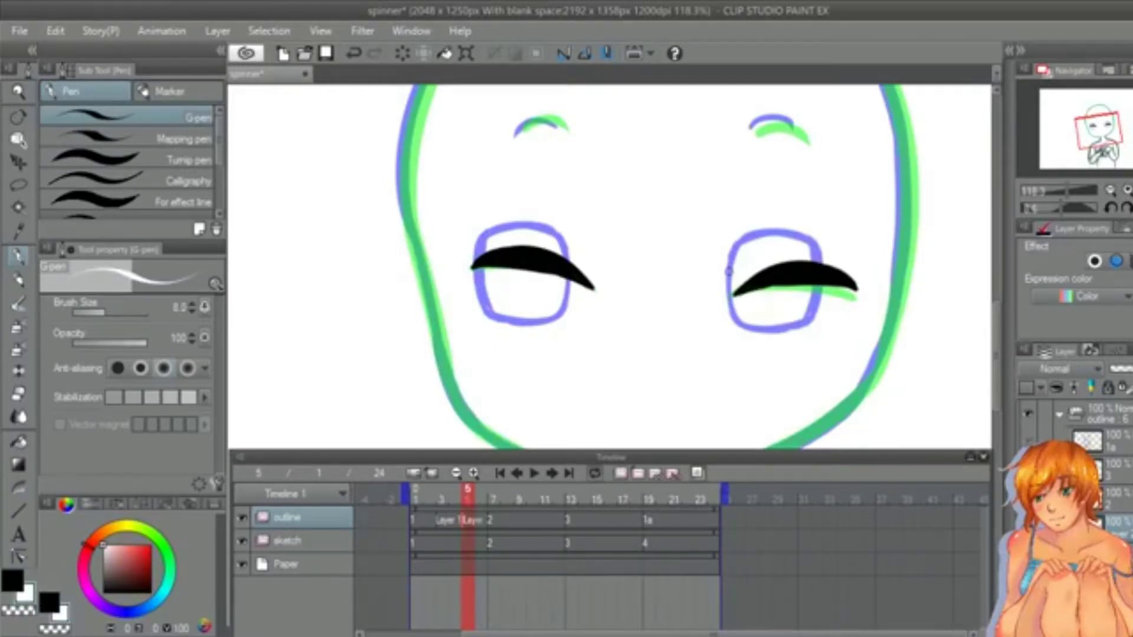
key("period")
key("period")
key("bracketleft")
key("bracketleft")
key("bracketleft")
key("bracketleft")
key("bracketleft")
key("bracketleft")
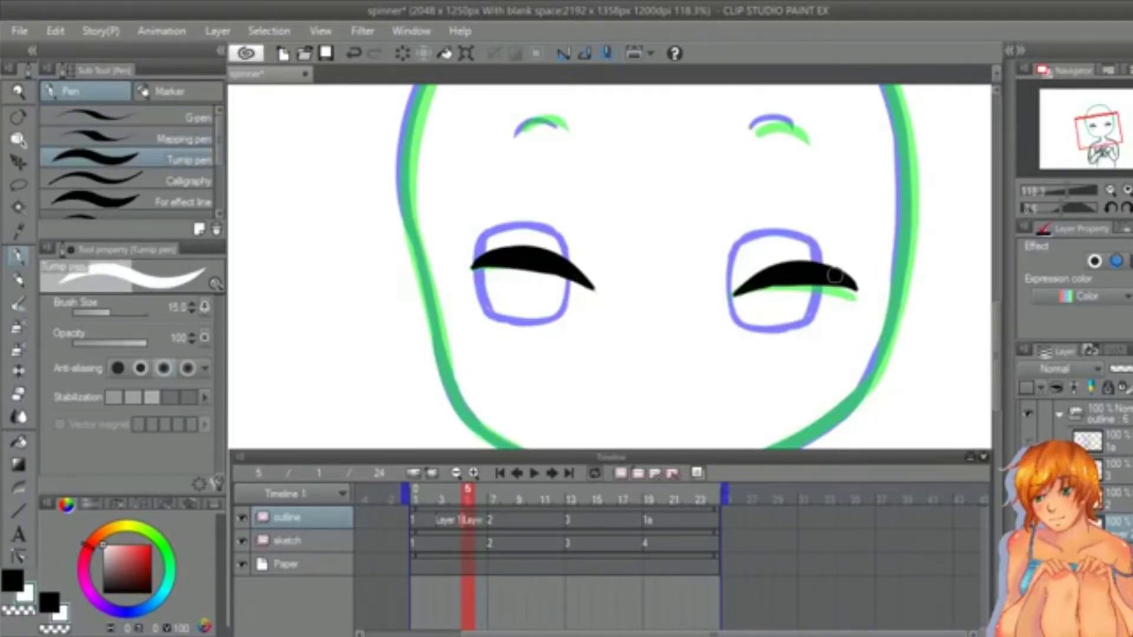
key("bracketleft")
key("bracketleft")
key("bracketleft")
key("bracketleft")
mouse_move(814, 271)
left_mouse_down()
mouse_move(826, 275)
mouse_move(788, 271)
left_mouse_up()
left_click_drag(497, 257, 553, 258)
key("ctrl+z")
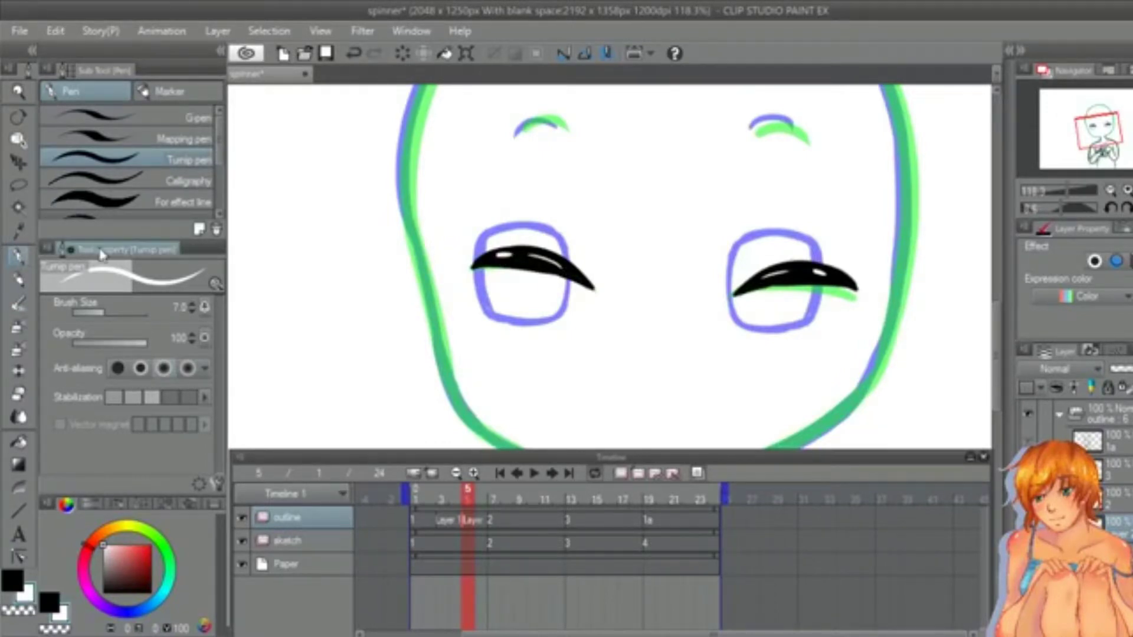
Step: Ink thin black crease lines above both eyes and trace both eyebrows with the G-pen at size 8
key("ctrl+z")
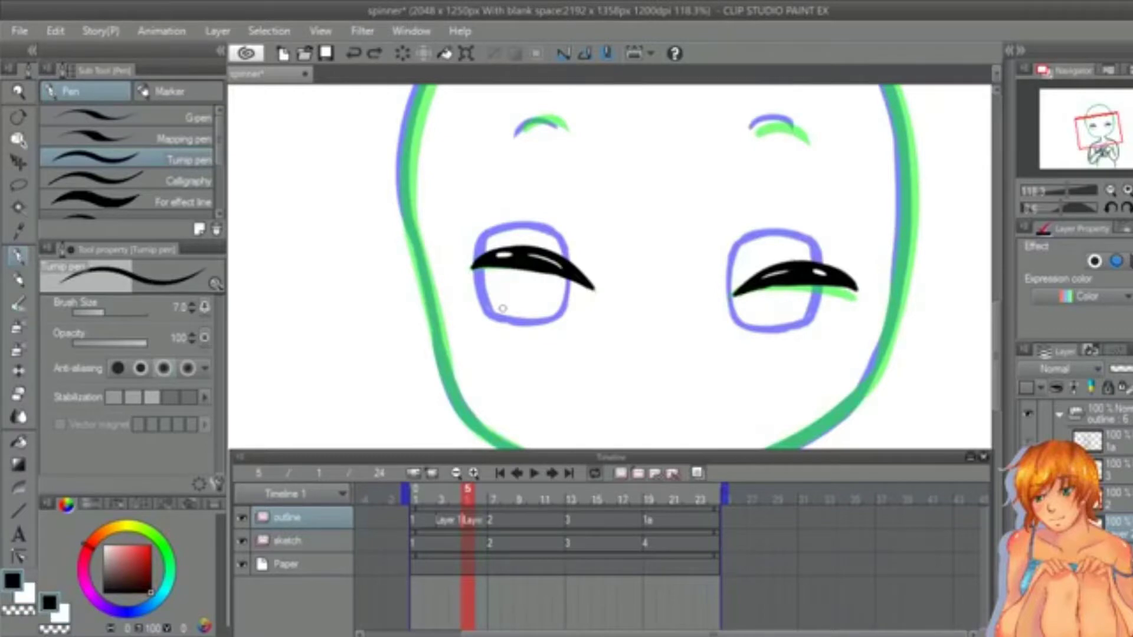
left_click(199, 118)
left_click_drag(521, 227, 556, 237)
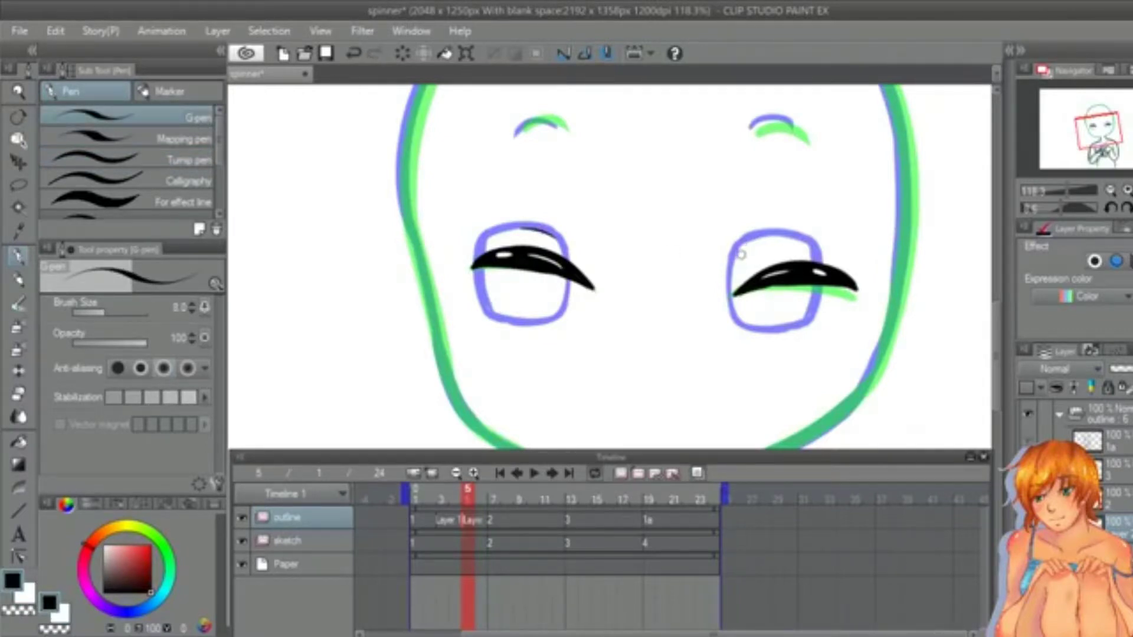
left_click_drag(742, 254, 767, 240)
left_click_drag(515, 133, 563, 123)
left_click_drag(750, 127, 797, 124)
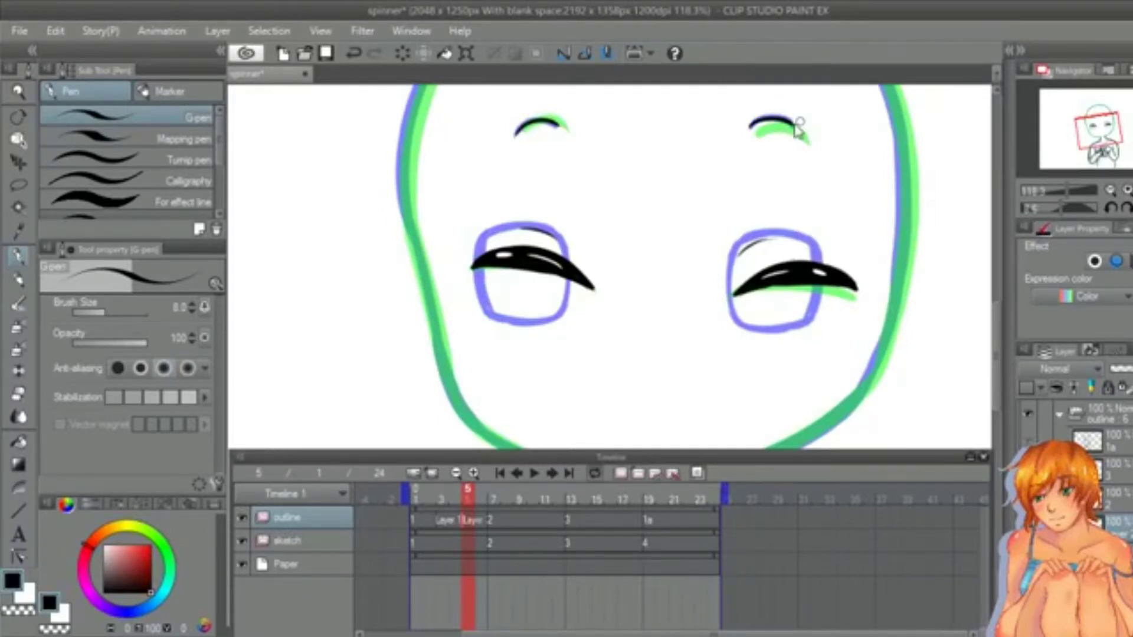
Step: Raise the G-pen size to 12 and save the spinner file
left_click_drag(997, 396, 999, 379)
key("ctrl+space")
left_click_drag(693, 247, 683, 247)
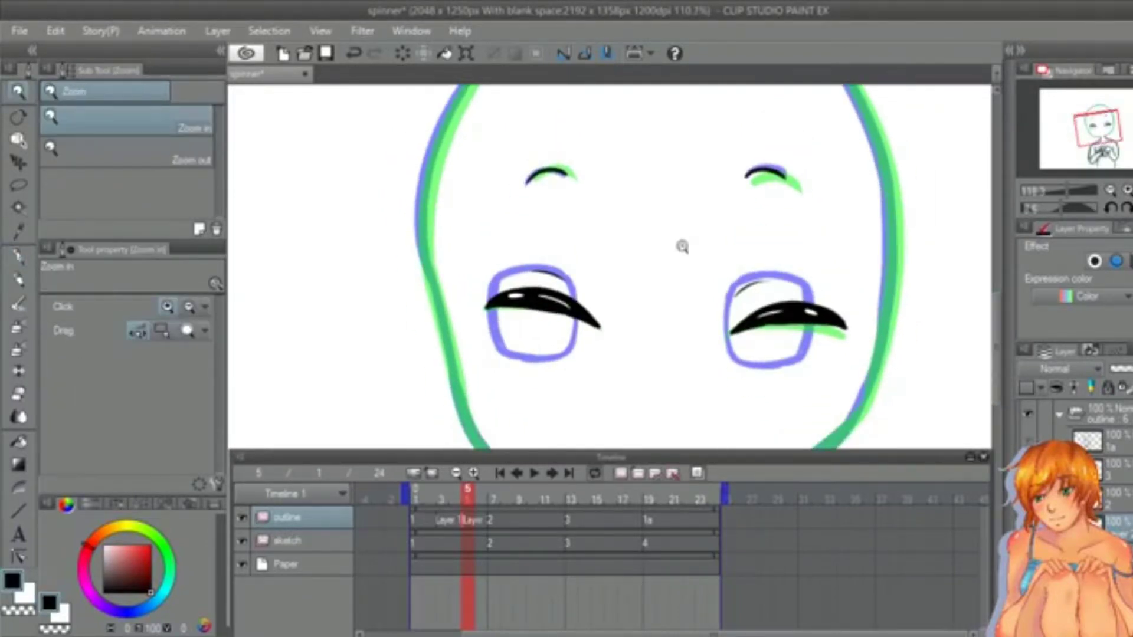
left_click(682, 247, "alt")
key("p")
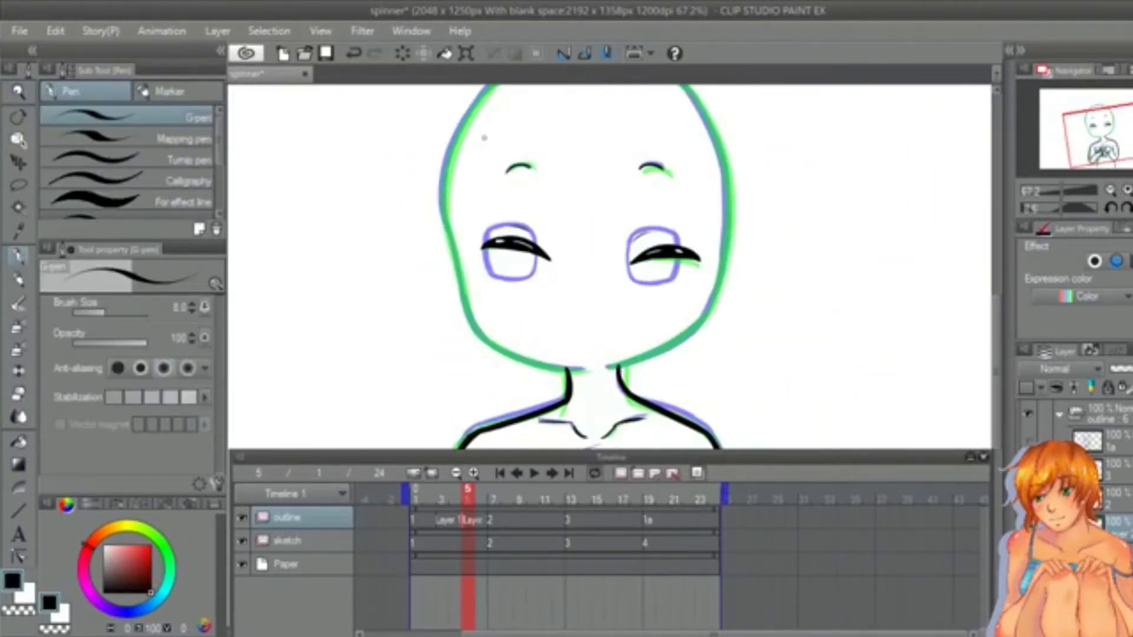
key("bracketright")
key("bracketright")
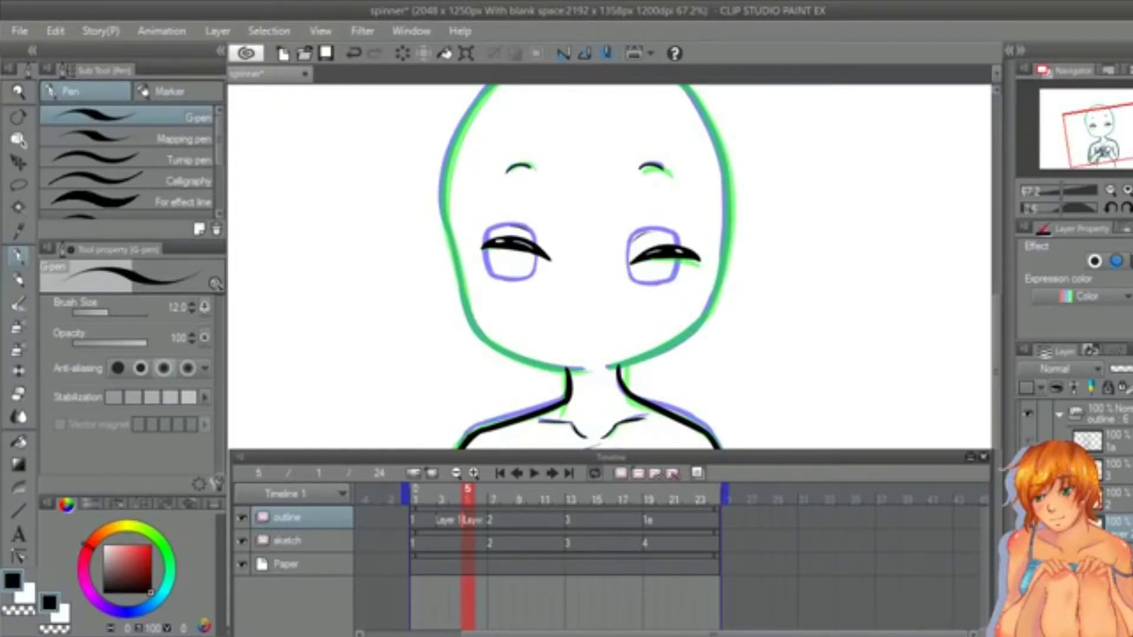
key("ctrl+s")
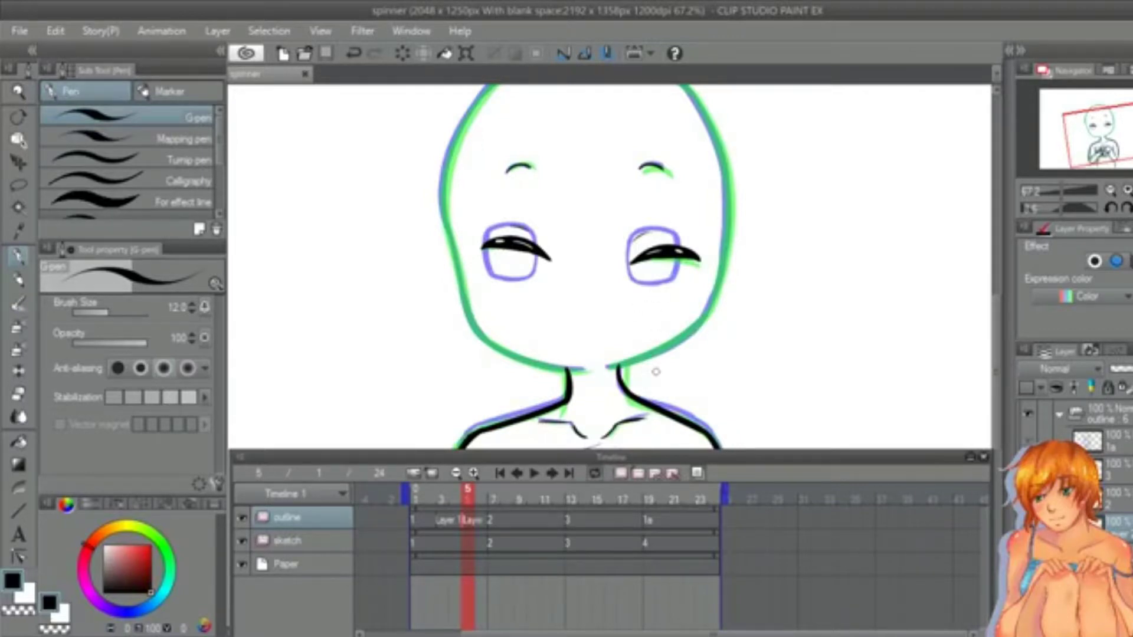
Step: Ink the left side of the head from the temple down to the cheek with the G-pen at size 15
key("bracketright")
key("ctrl+z")
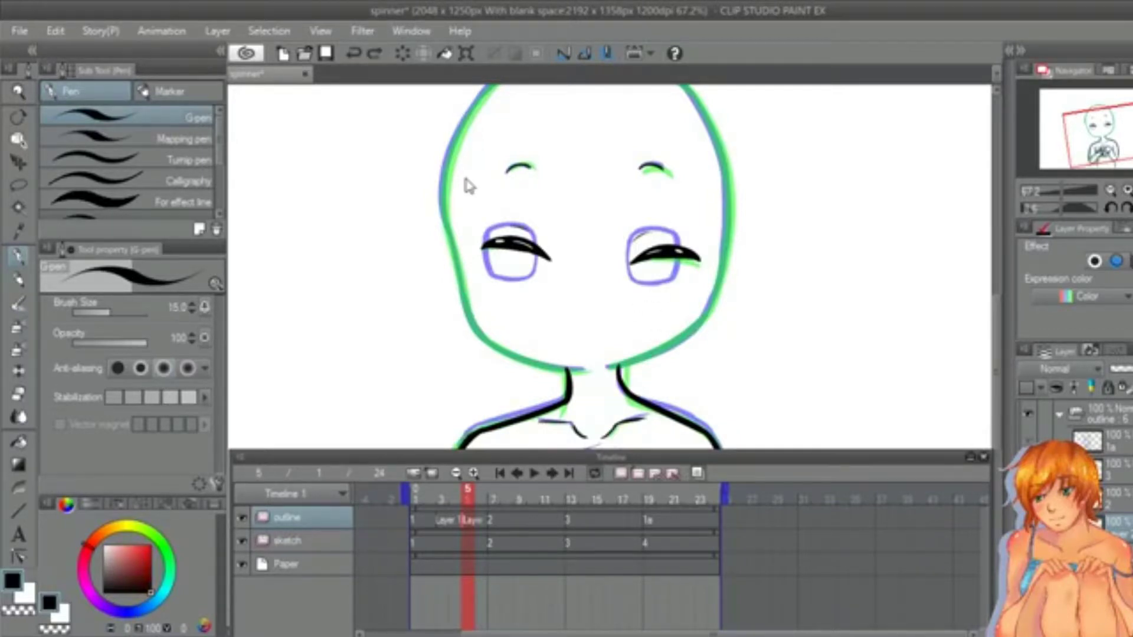
mouse_move(481, 98)
left_mouse_down()
mouse_move(449, 236)
mouse_move(463, 308)
mouse_move(510, 352)
left_mouse_up()
key("ctrl+z")
left_click_drag(463, 300, 521, 363)
key("ctrl+z")
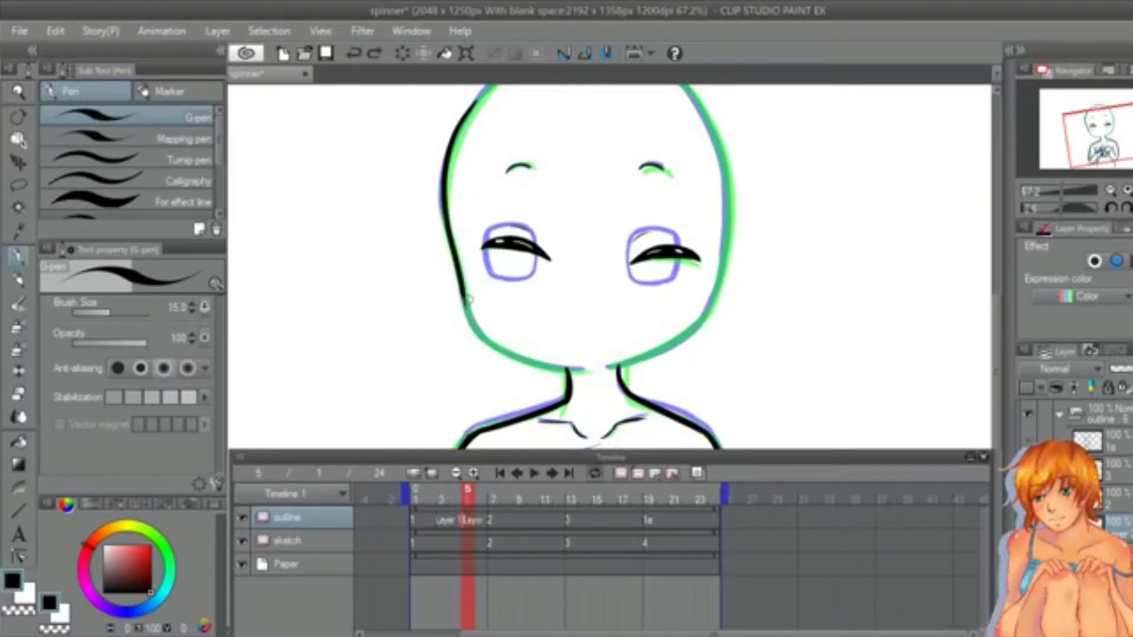
Step: Ink the jawline on both sides of the chin and continue it up the right side of the head
mouse_move(462, 287)
left_mouse_down()
mouse_move(491, 340)
mouse_move(461, 279)
mouse_move(462, 293)
mouse_move(519, 349)
mouse_move(507, 349)
mouse_move(583, 370)
left_mouse_up()
key("ctrl+z")
key("ctrl+z")
key("ctrl+z")
mouse_move(508, 351)
left_mouse_down()
mouse_move(584, 369)
mouse_move(663, 329)
left_mouse_up()
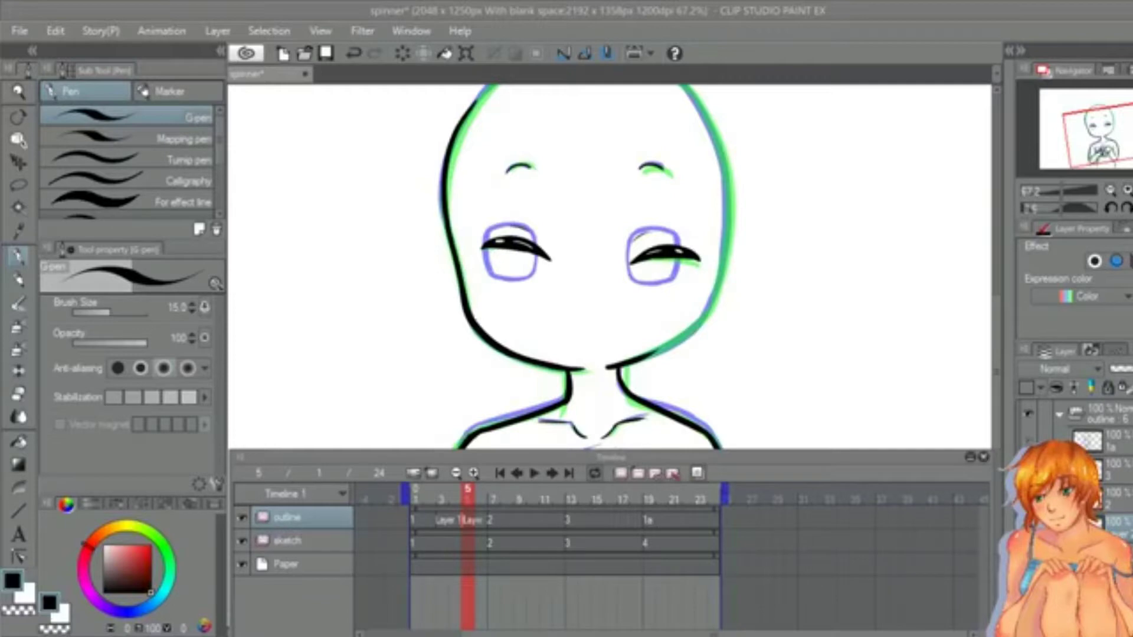
key("ctrl+z")
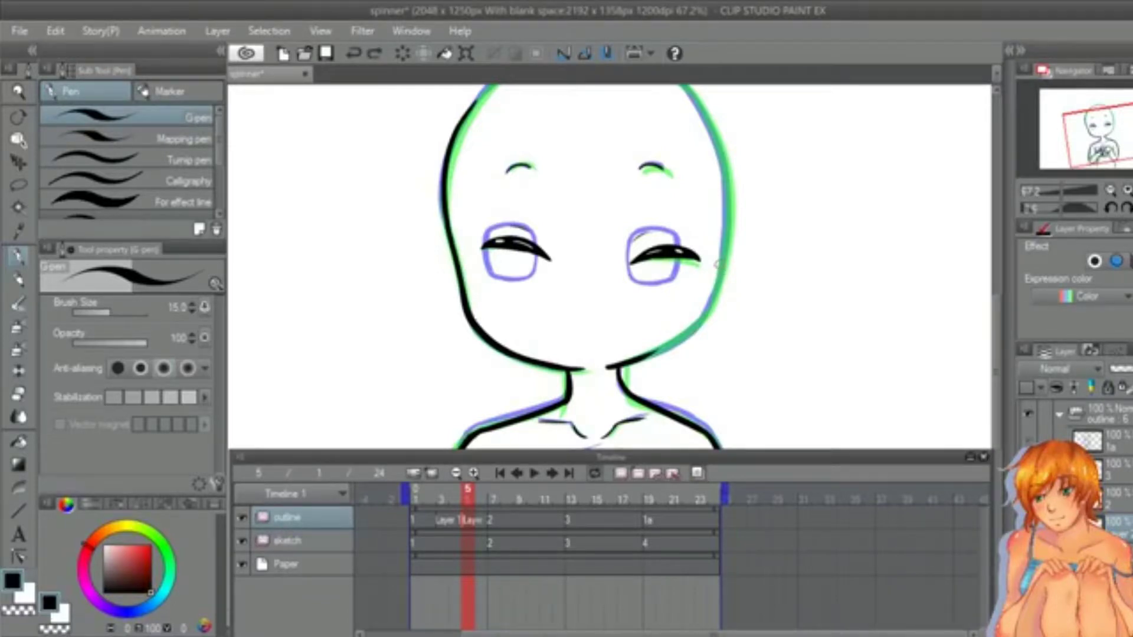
left_click_drag(710, 308, 638, 361)
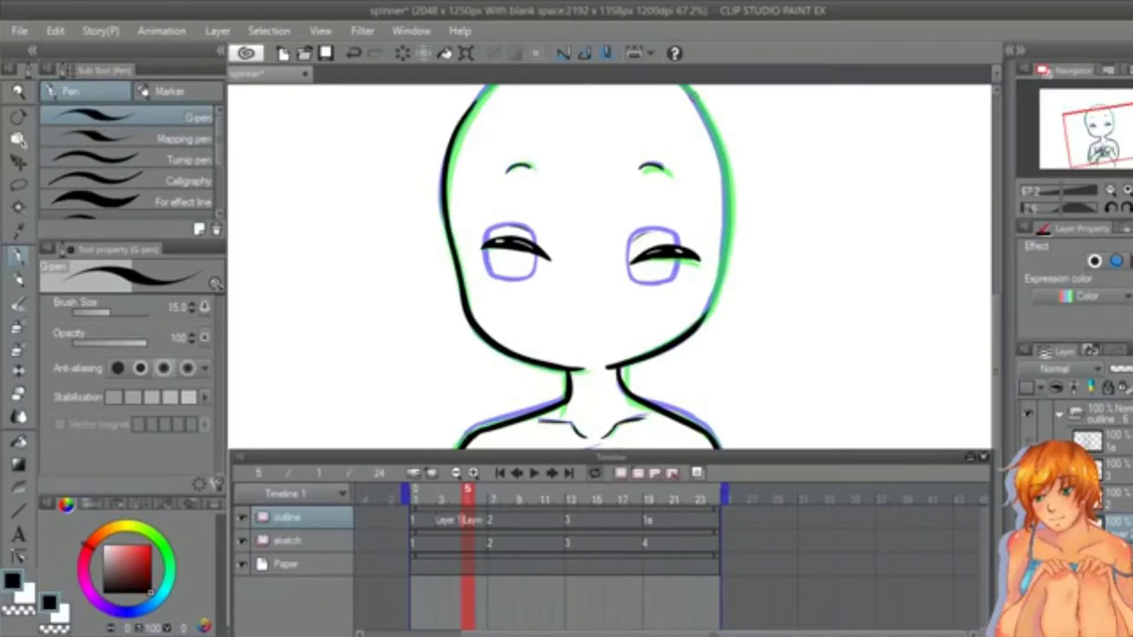
mouse_move(691, 93)
left_mouse_down()
mouse_move(729, 265)
mouse_move(691, 332)
left_mouse_up()
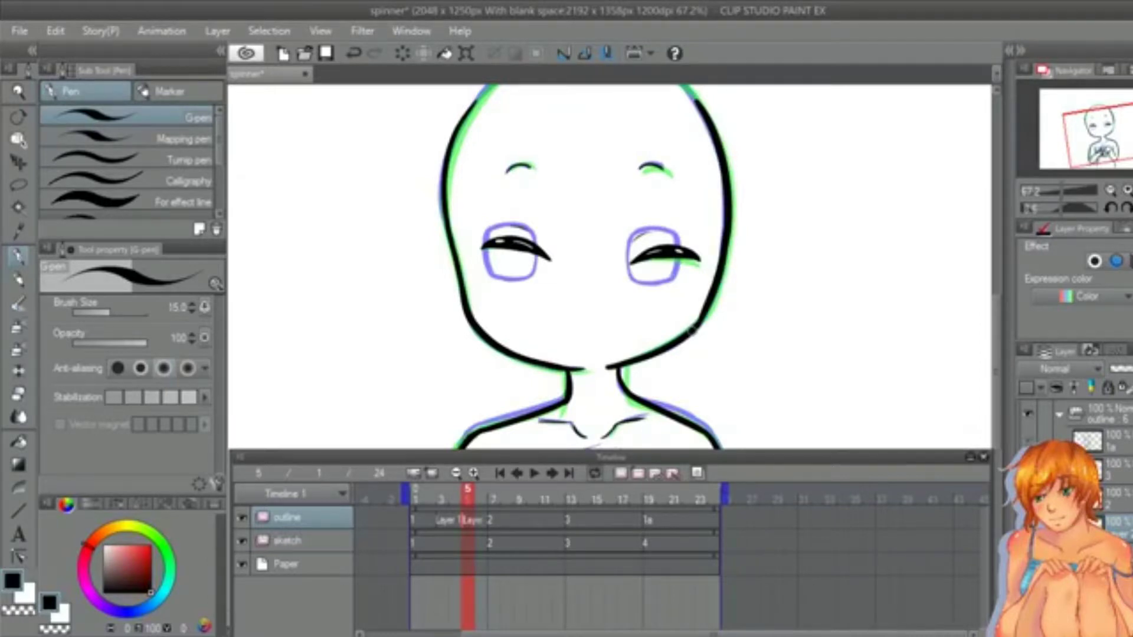
Step: Ink the top curve of the head to join the left and right side outlines
scroll(710, 273, "up", 3)
mouse_move(541, 156)
left_mouse_down()
mouse_move(473, 202)
mouse_move(556, 145)
left_mouse_up()
key("ctrl+z")
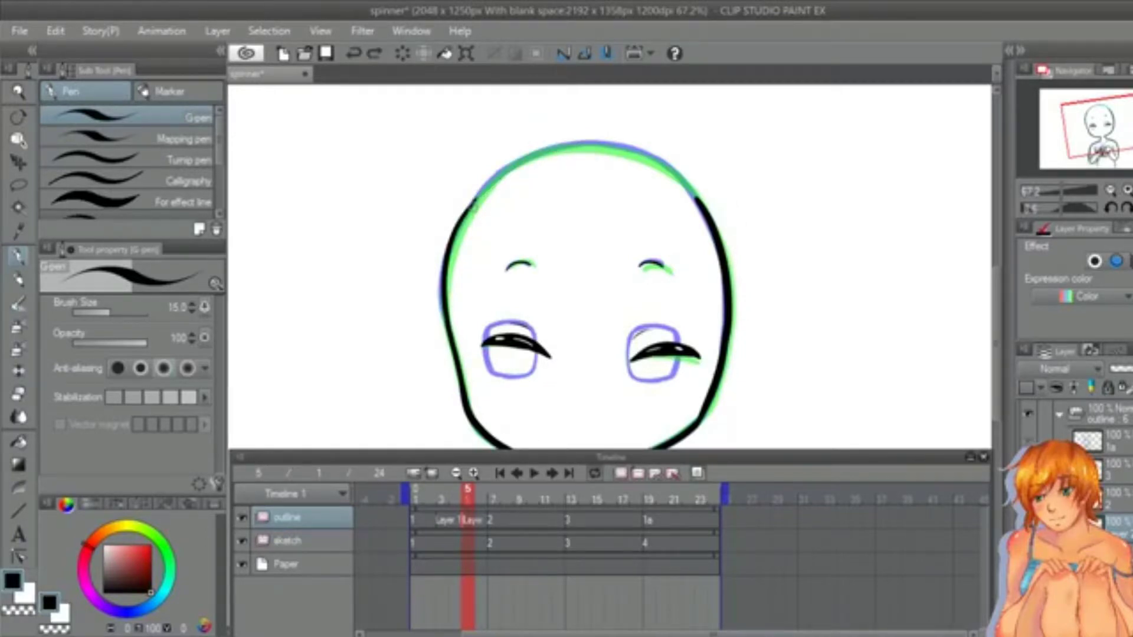
left_click_drag(474, 202, 589, 142)
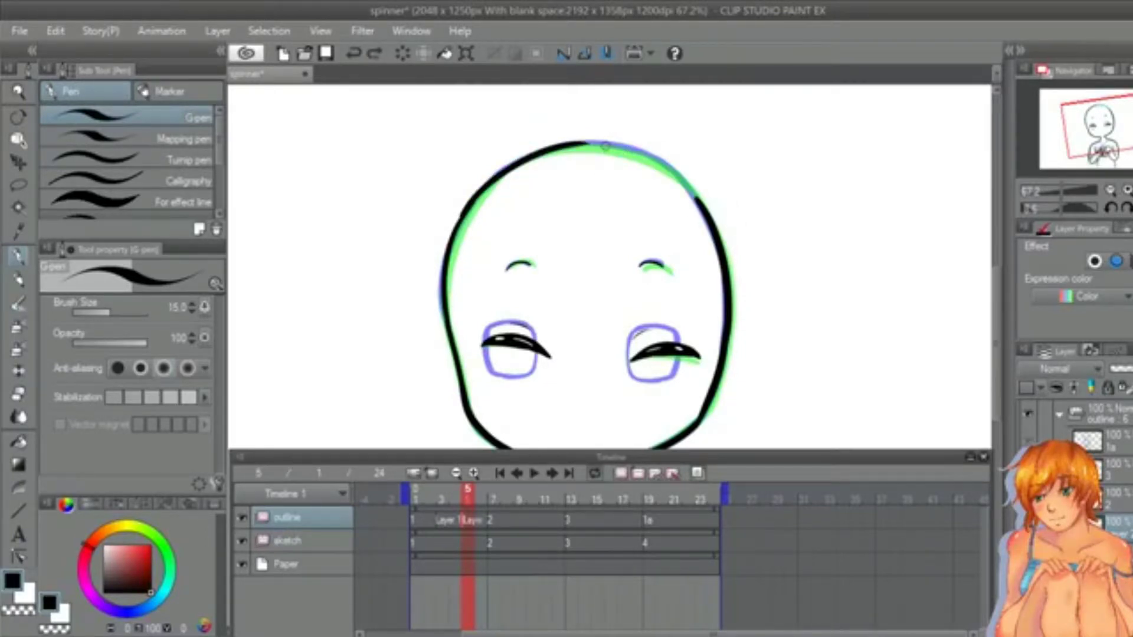
left_click_drag(698, 198, 591, 143)
key("ctrl+z")
mouse_move(446, 253)
left_mouse_down()
mouse_move(481, 197)
mouse_move(453, 254)
left_mouse_up()
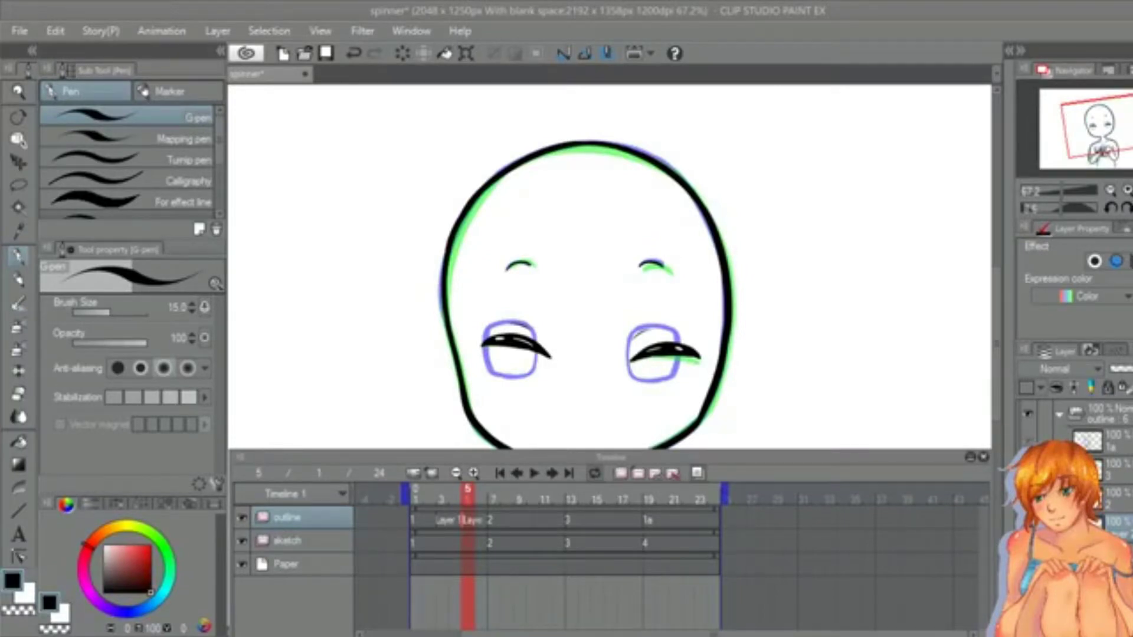
Step: Play the animation to check the inked in-between, and stop the playback
left_click_drag(996, 299, 997, 340)
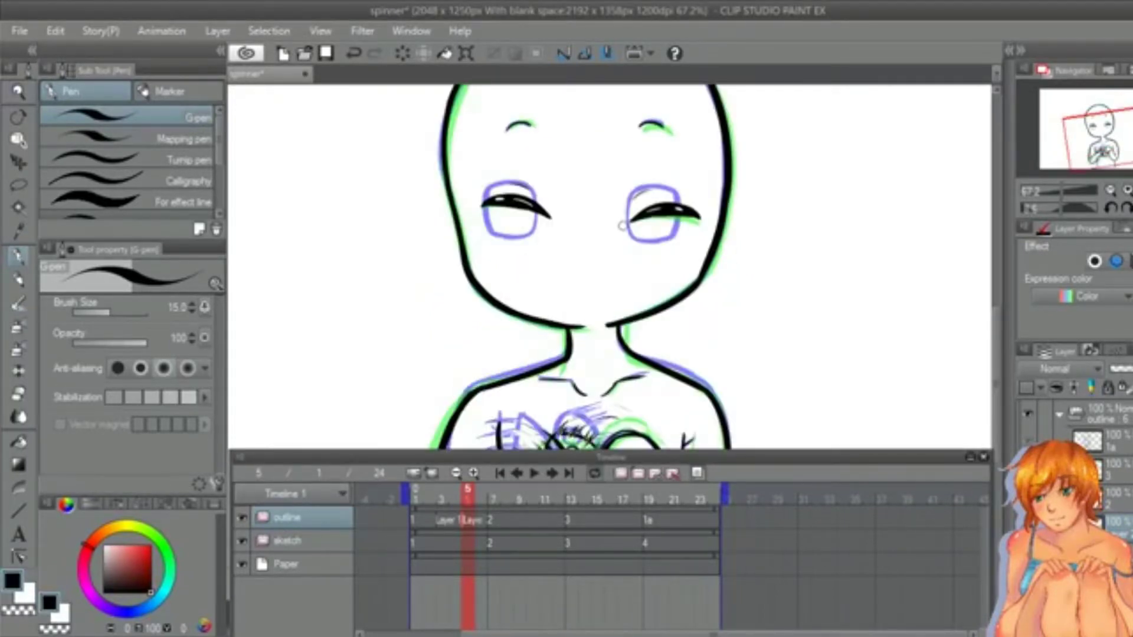
scroll(944, 324, "down", 4)
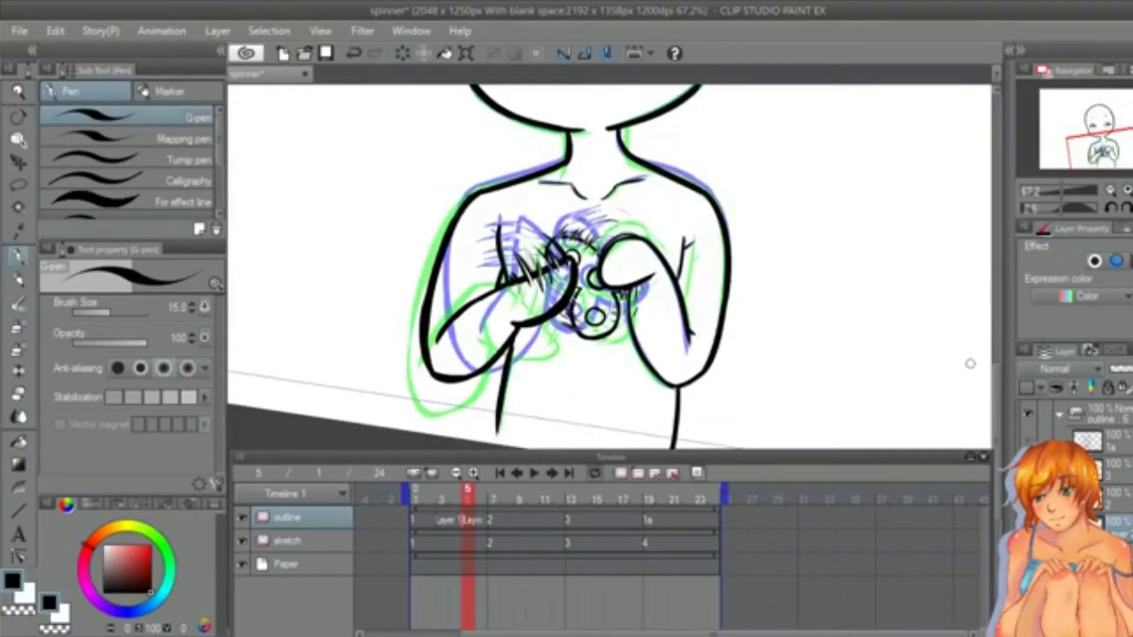
left_click(17, 118)
left_click_drag(369, 166, 361, 190)
left_click(19, 91)
left_click_drag(493, 177, 306, 147)
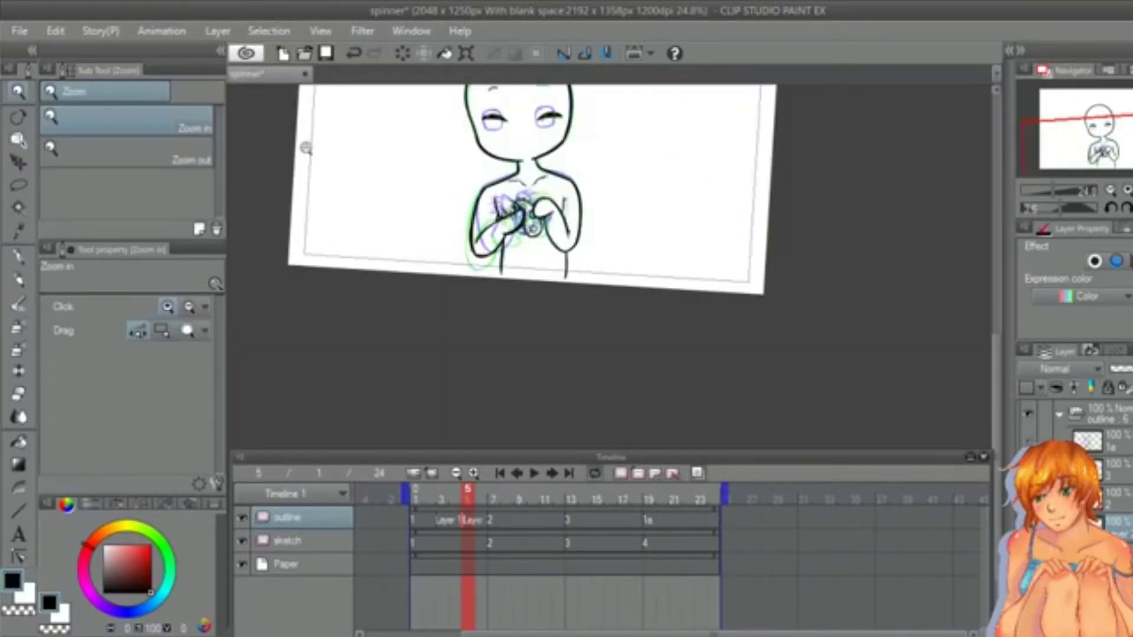
double_click(18, 118)
left_click_drag(997, 370, 997, 318)
left_click_drag(723, 636, 691, 636)
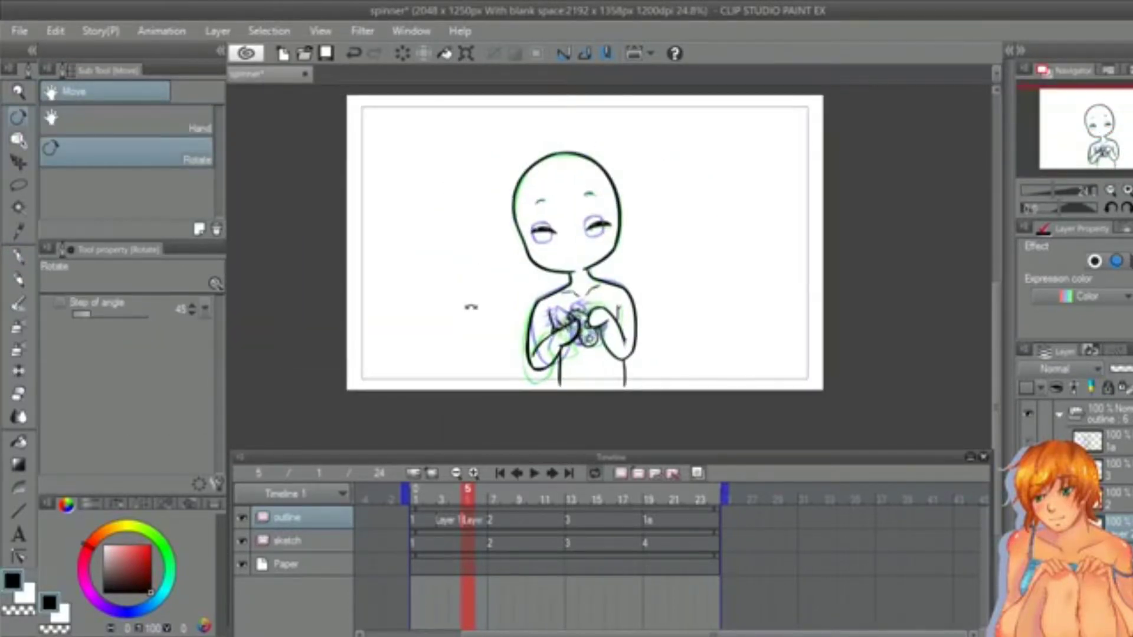
left_click(534, 472)
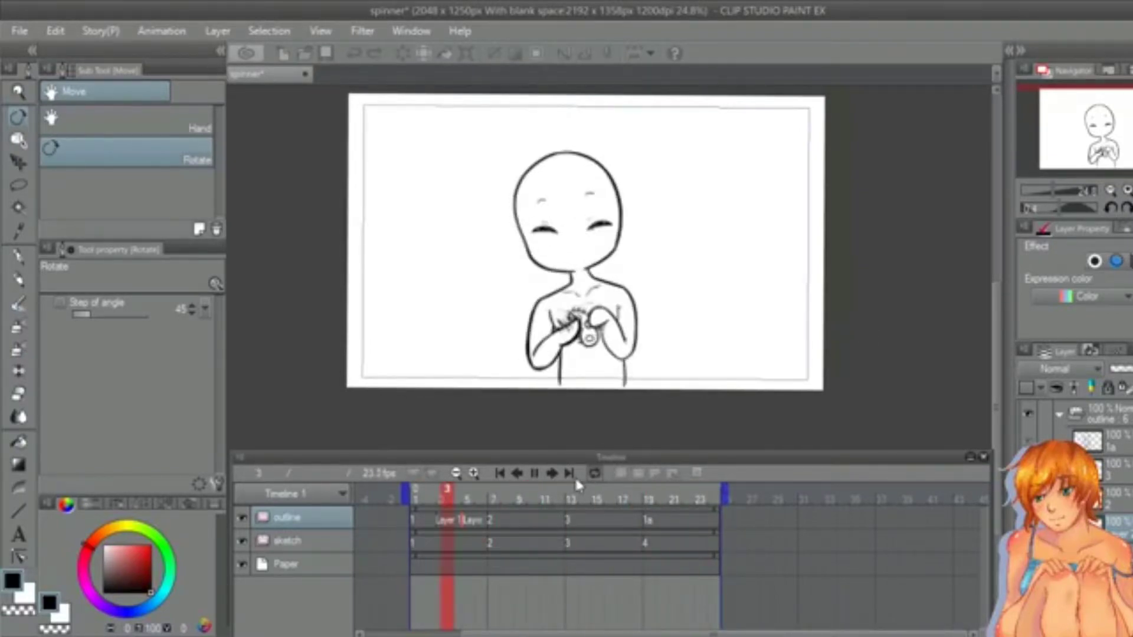
left_click(535, 473)
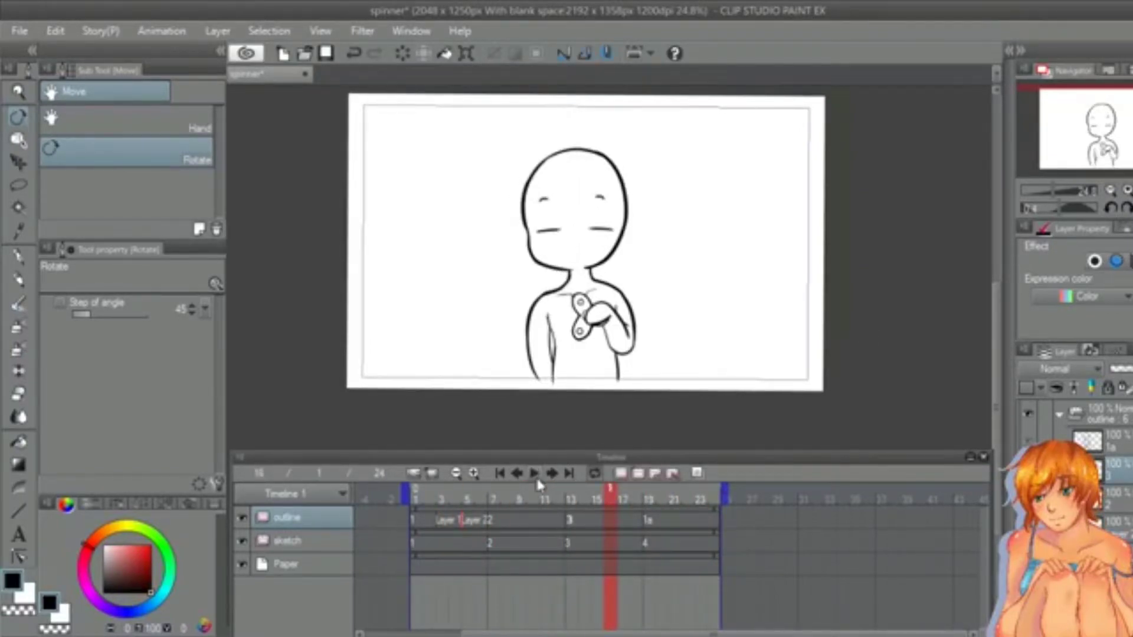
Step: Review the outline cels between frames 1 and 13 one by one to compare their poses
left_click(490, 512)
left_click(416, 520)
left_click(443, 520)
left_click(468, 521)
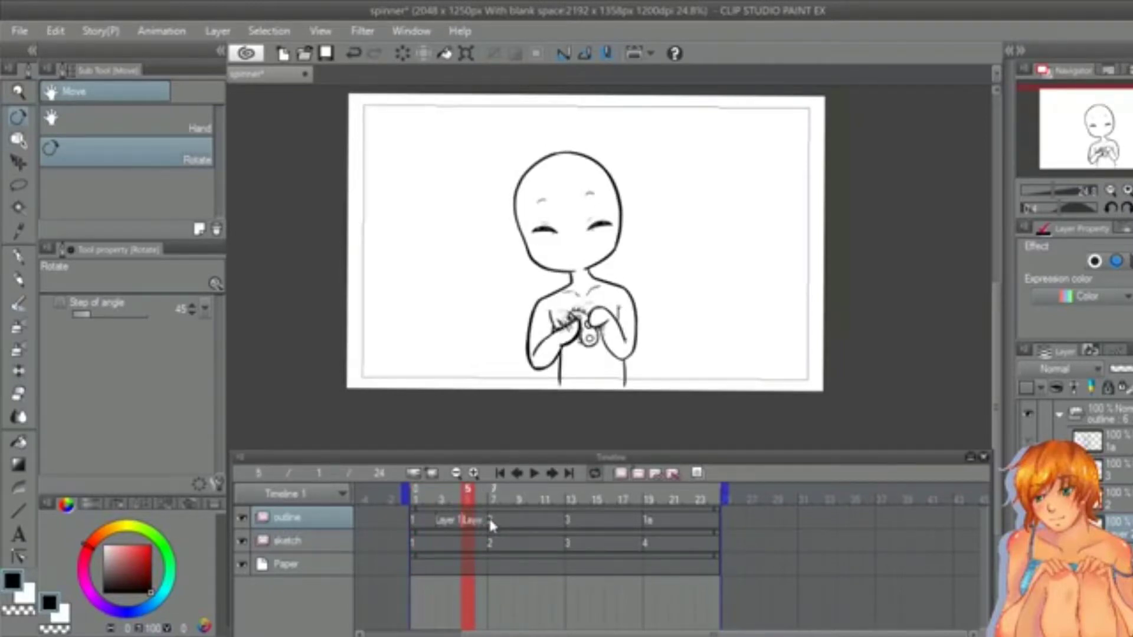
left_click(491, 520)
left_click(508, 520)
left_click(519, 521)
left_click(494, 520)
left_click(569, 520)
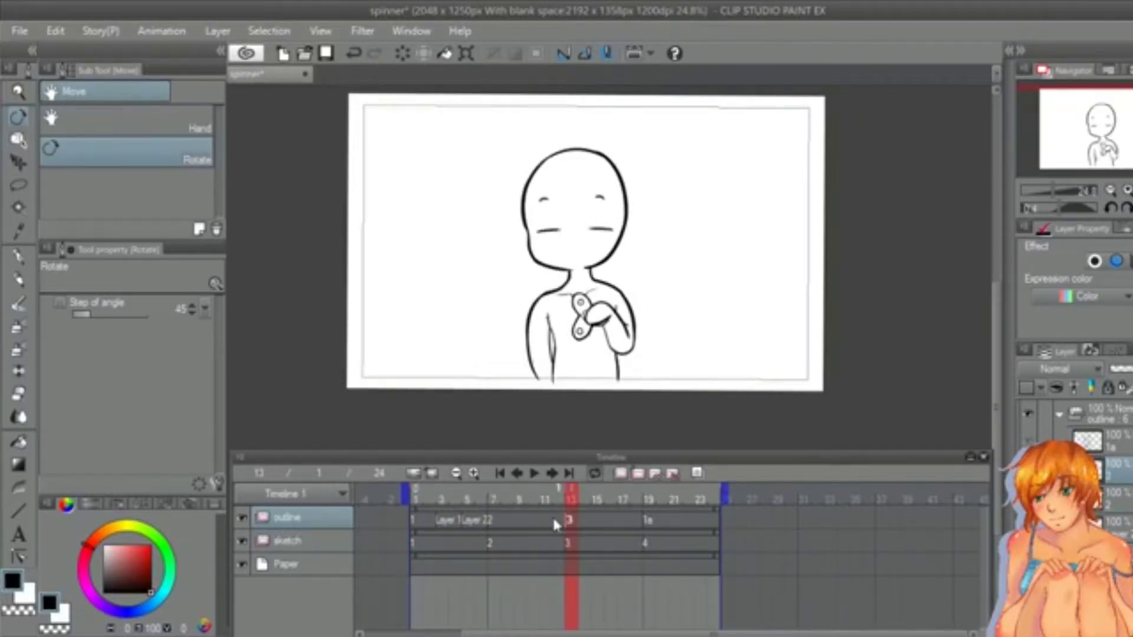
Step: Add a new animation cel at frame 9 of the outline track and show onion skin for it
left_click(501, 520)
left_click(519, 520)
left_click(637, 475)
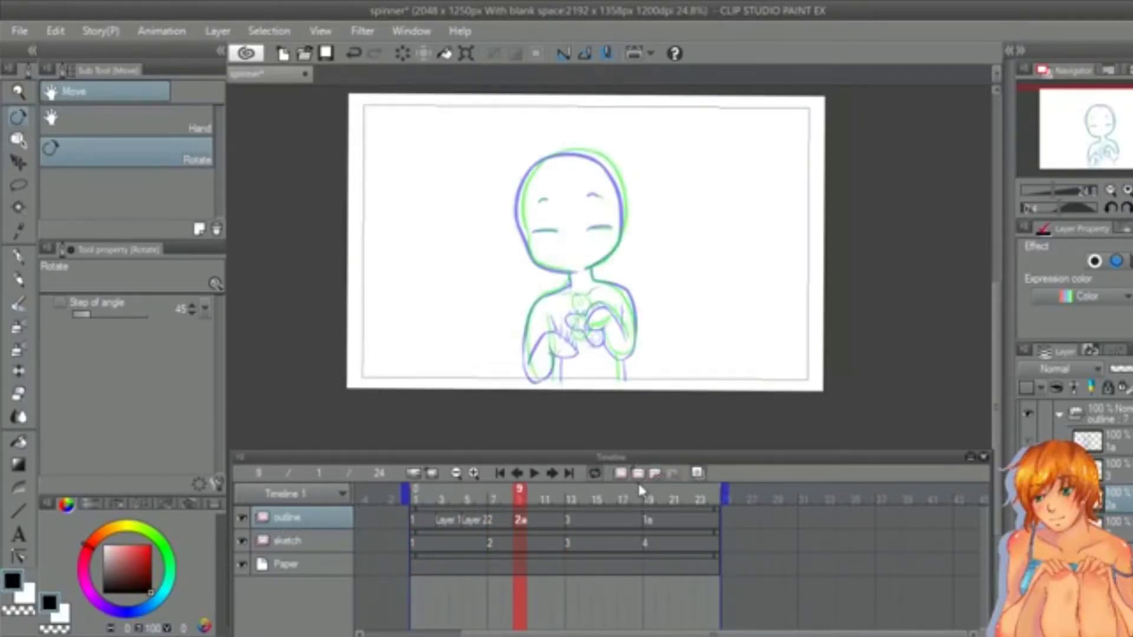
Step: Enlarge the view of the frame 9 cel and save the spinner animation file
left_click(16, 96)
left_click(595, 227)
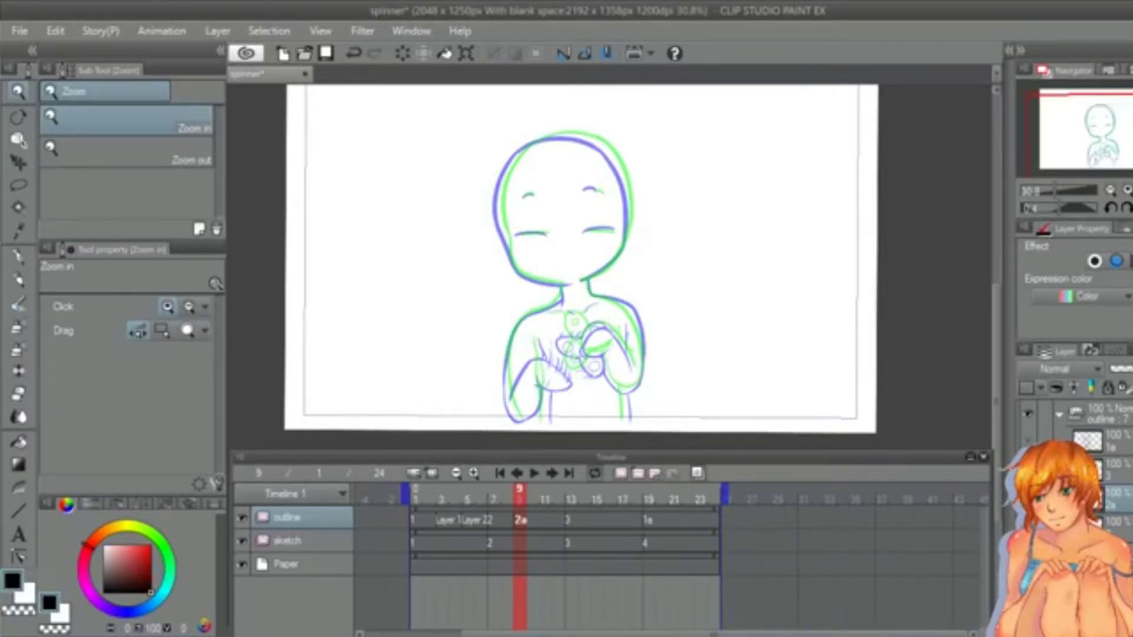
left_click_drag(579, 226, 586, 246)
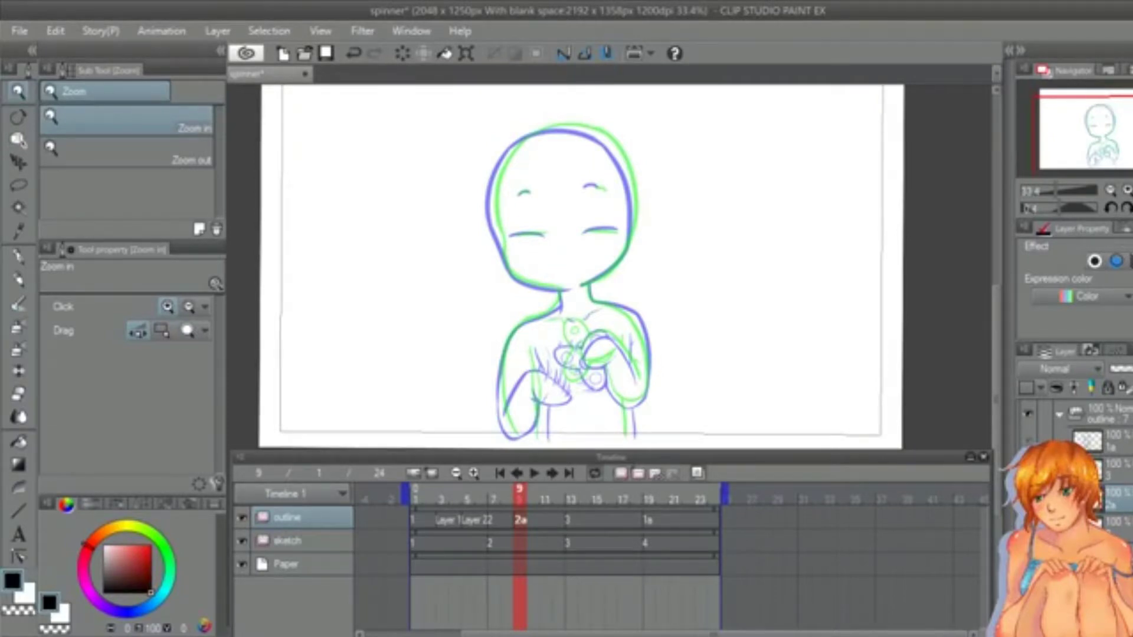
key("ctrl+s")
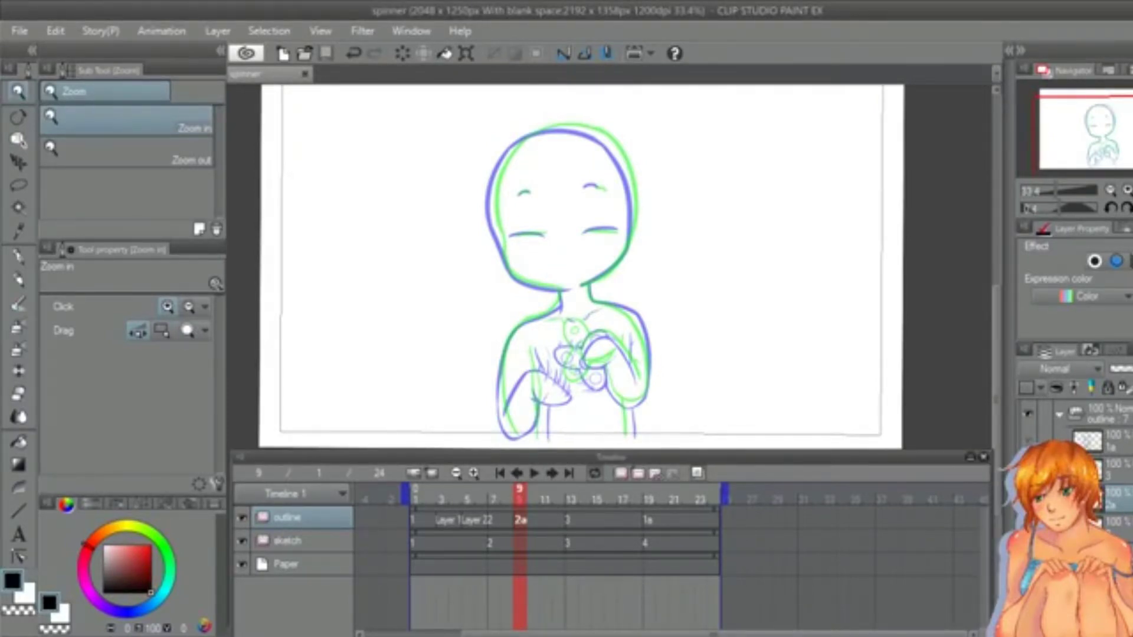
left_click(559, 201)
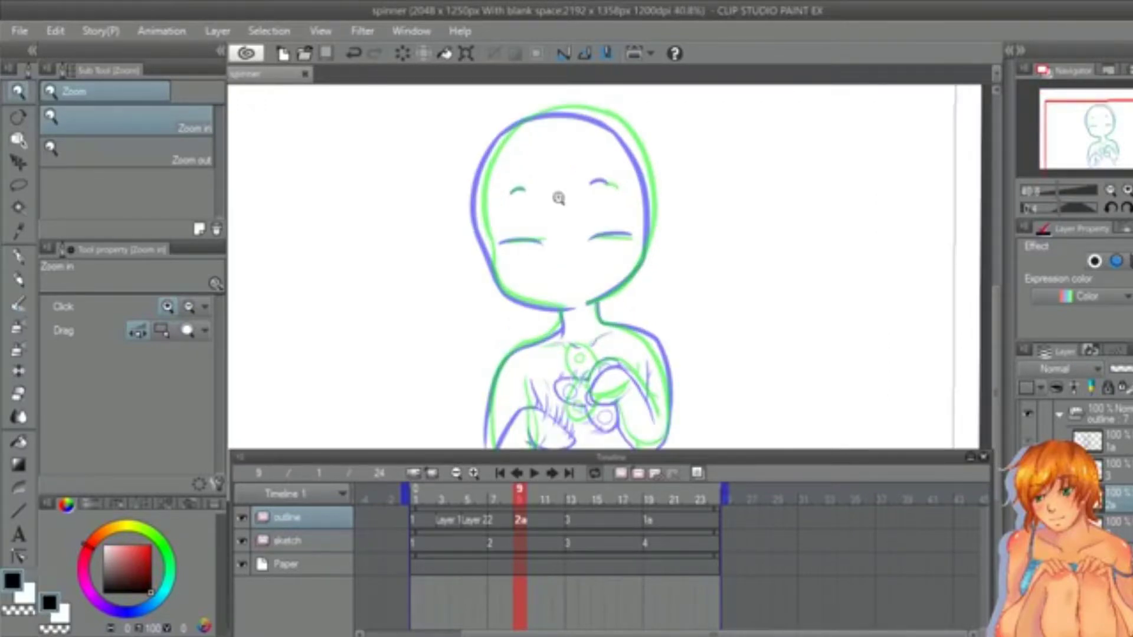
key("p")
left_click_drag(510, 125, 473, 219)
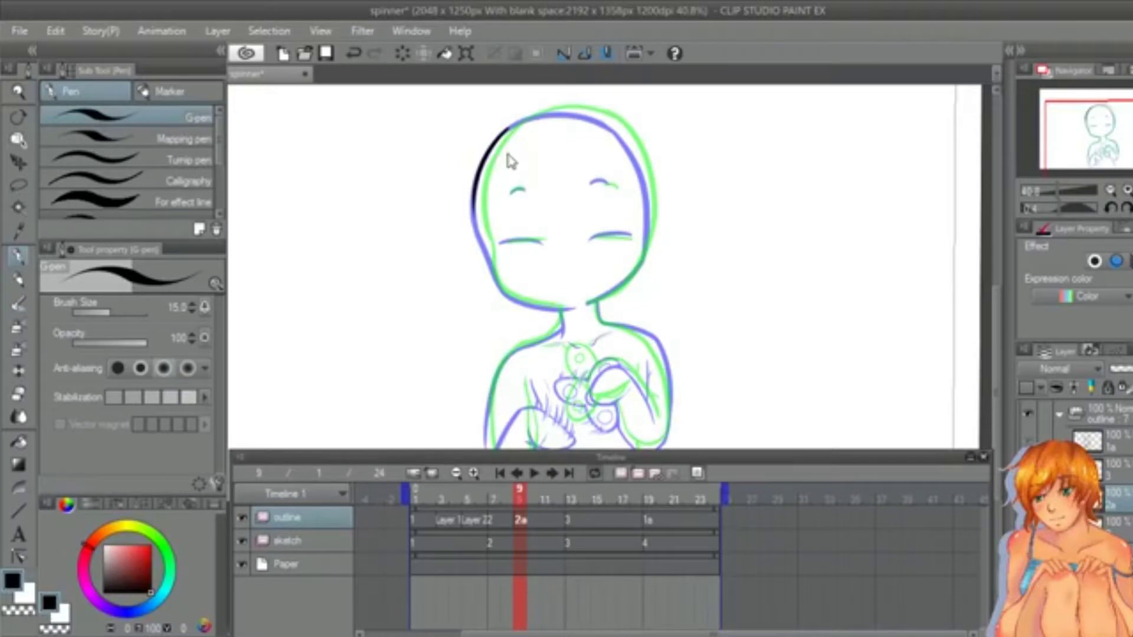
key("e")
left_click_drag(511, 137, 505, 178)
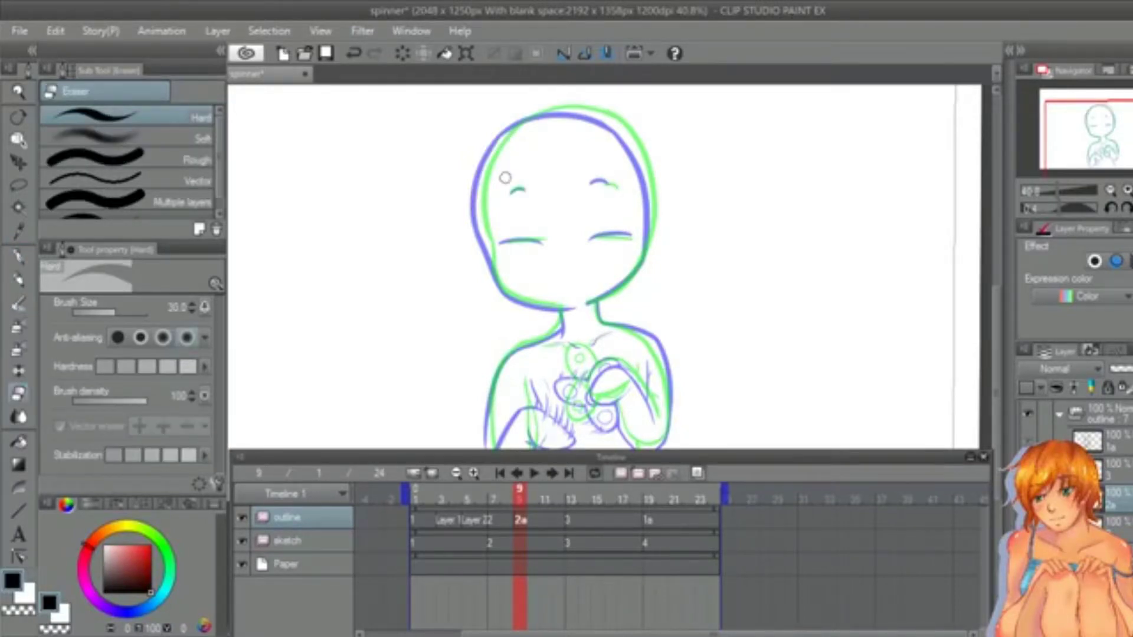
key("p")
key("ctrl+z")
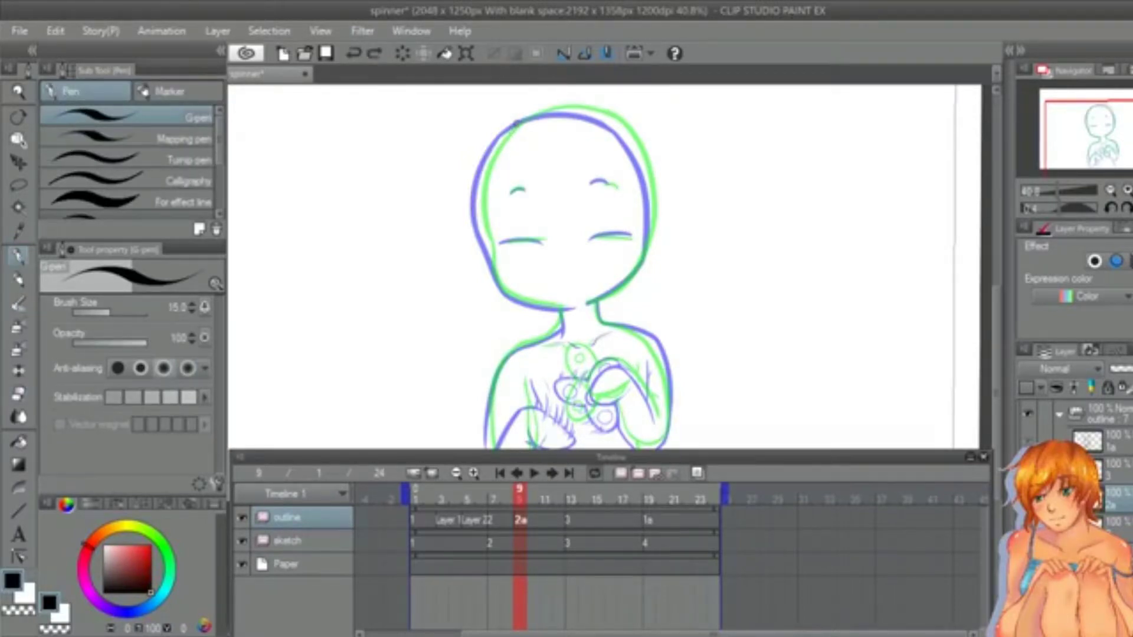
Step: Ink the left side of the head and the jaw line on frame 9 with the G-pen
left_click_drag(517, 124, 481, 239)
left_click_drag(479, 236, 496, 285)
key("ctrl+z")
key("ctrl+z")
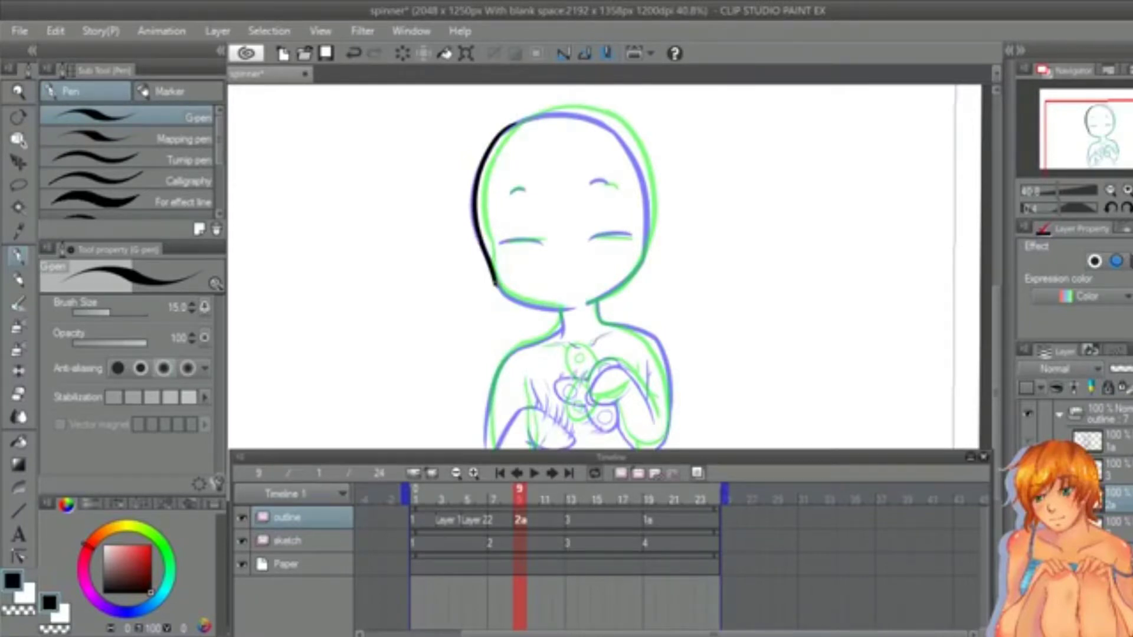
key("ctrl+z")
mouse_move(480, 242)
left_mouse_down()
mouse_move(501, 288)
mouse_move(536, 313)
mouse_move(575, 308)
mouse_move(639, 268)
left_mouse_up()
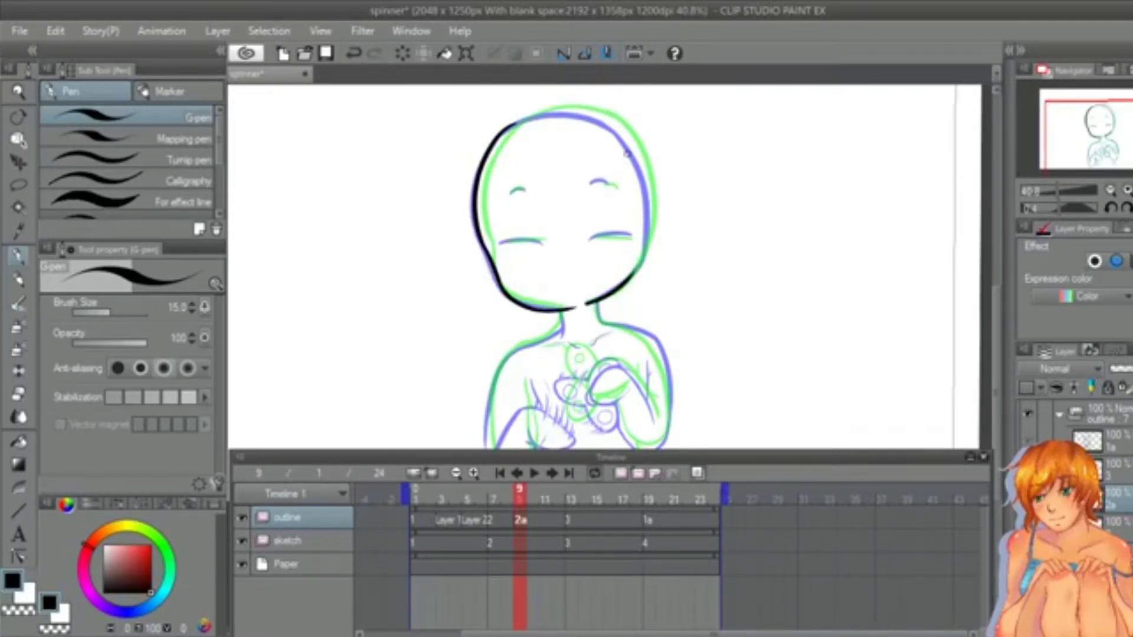
Step: Ink the right side and top curve of the head, and check the outline briefly without onion skin
mouse_move(626, 146)
left_mouse_down()
mouse_move(649, 240)
mouse_move(631, 280)
left_mouse_up()
key("ctrl+z")
key("ctrl+z")
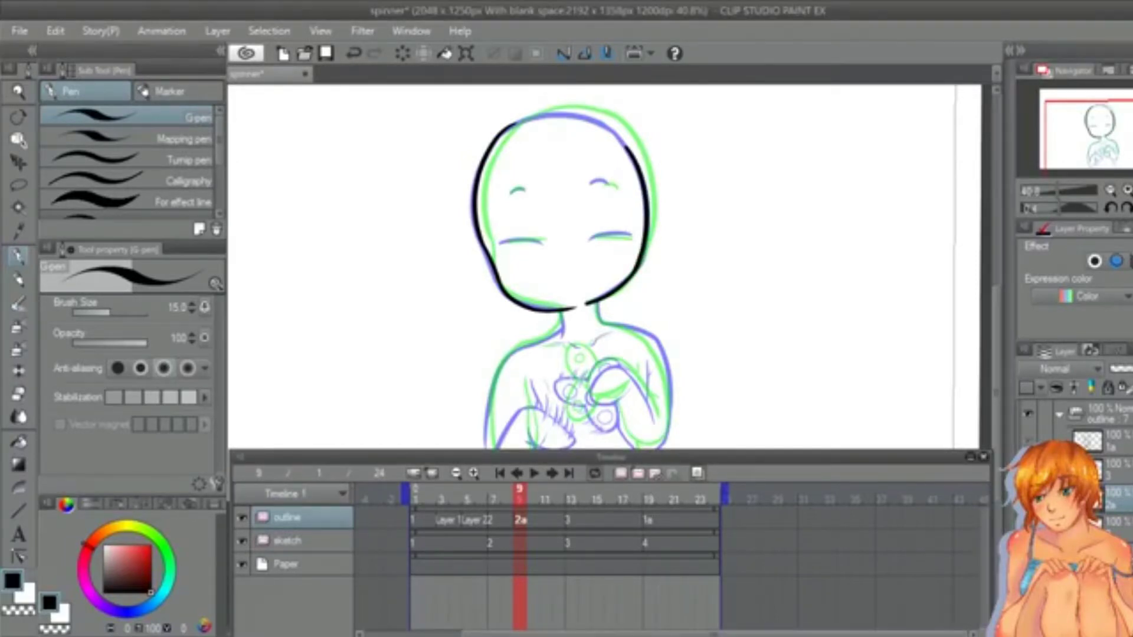
mouse_move(518, 130)
left_mouse_down()
mouse_move(594, 122)
mouse_move(626, 148)
left_mouse_up()
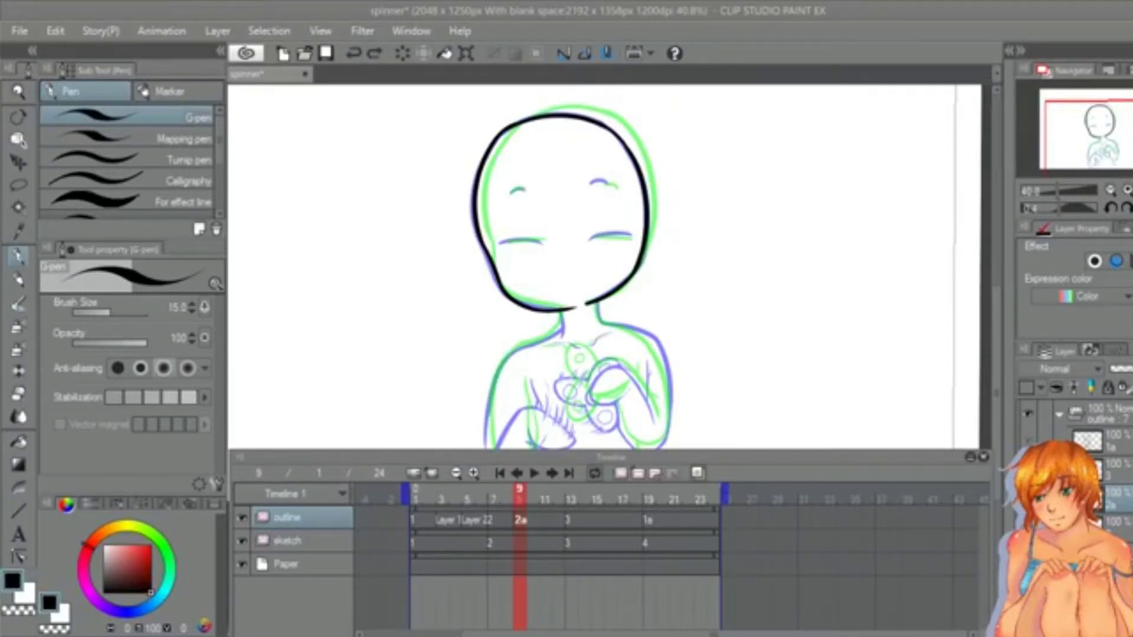
left_click(698, 473)
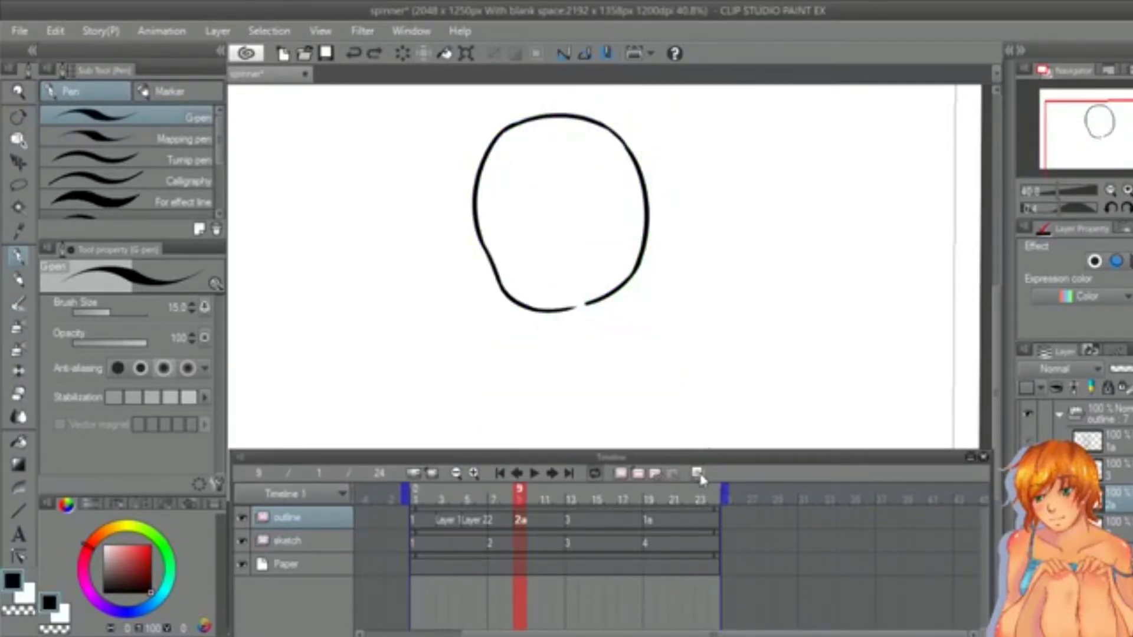
left_click(697, 474)
Step: Ink both short curved eyebrows on the frame 9 face, between the onion-skin brows
scroll(499, 118, "up", 3)
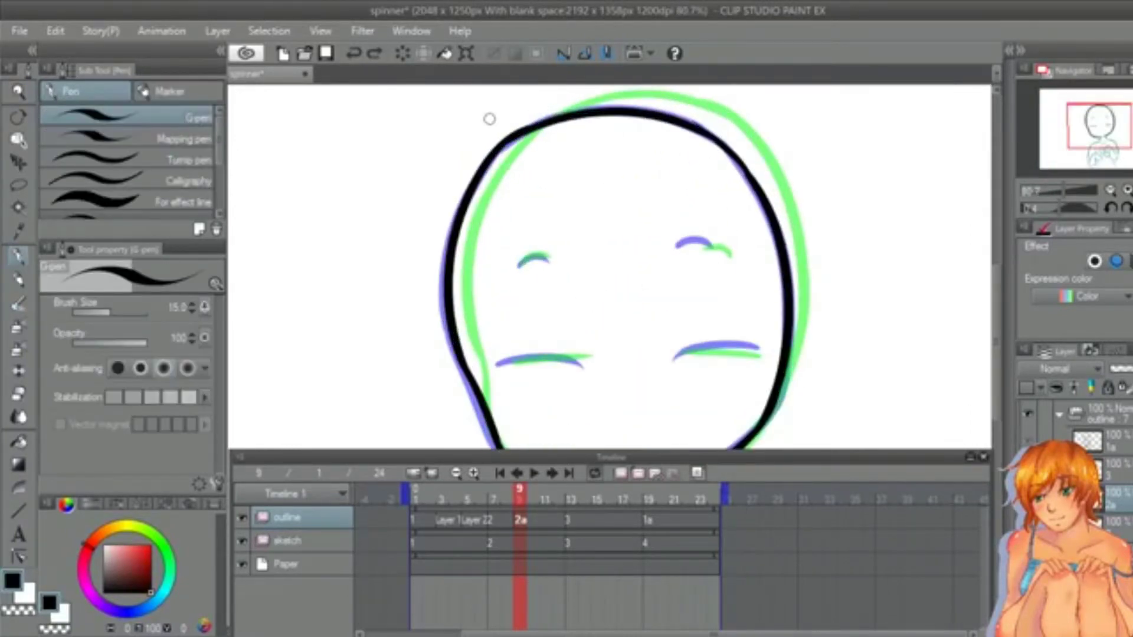
key("e")
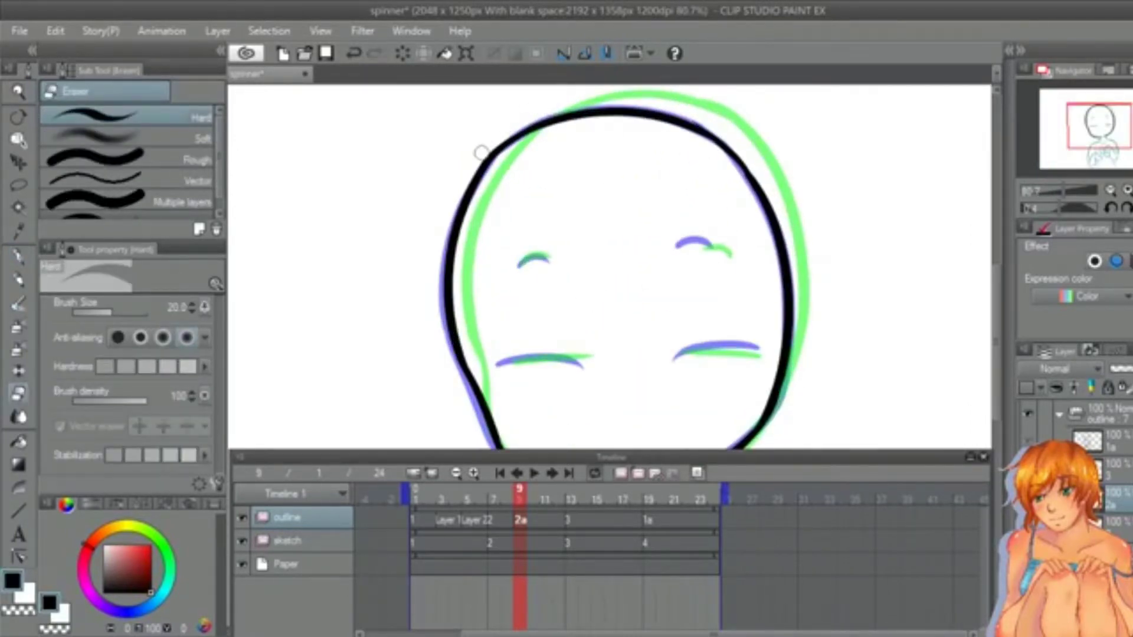
key("ctrl+space")
left_click_drag(779, 186, 756, 160)
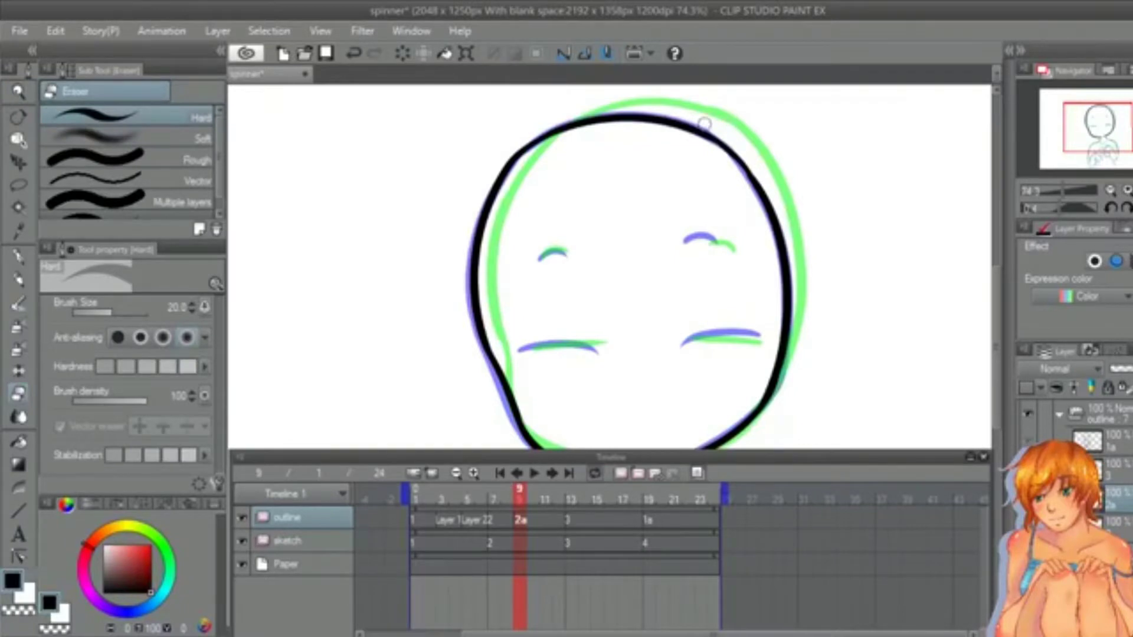
key("p")
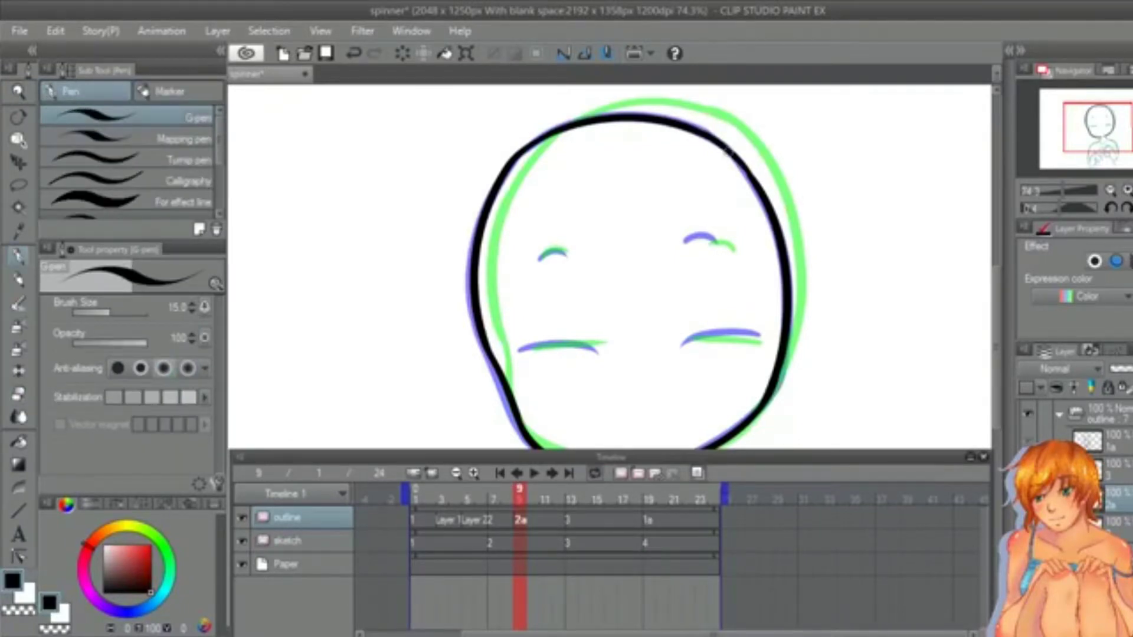
left_click_drag(996, 329, 996, 350)
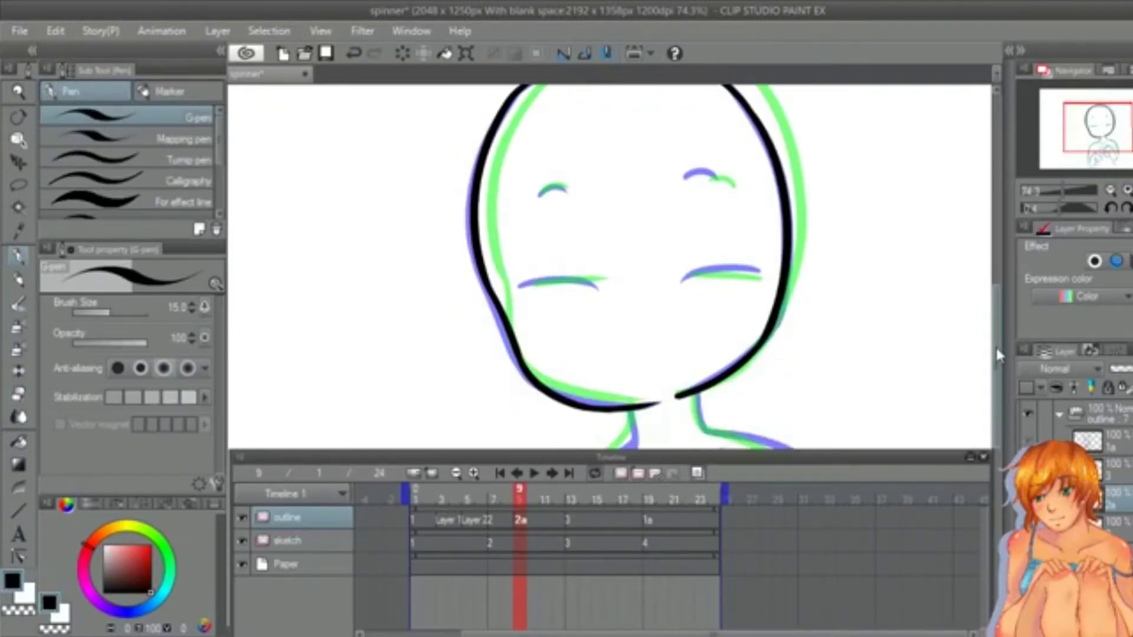
scroll(996, 354, "up", 1)
mouse_move(550, 223)
left_mouse_down()
mouse_move(534, 239)
mouse_move(563, 229)
left_mouse_up()
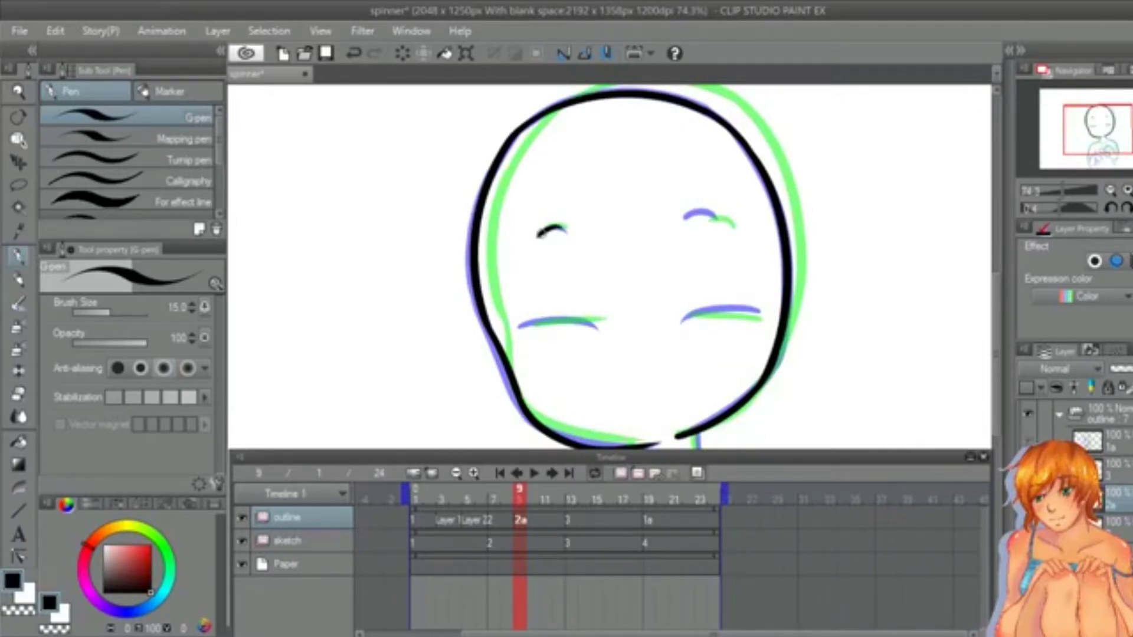
key("ctrl+z")
left_click_drag(539, 236, 567, 227)
left_click_drag(685, 220, 717, 218)
Step: Ink the two closed eyelid lines and the short creases above them, comparing with the frame 7 cel
mouse_move(518, 325)
left_mouse_down()
mouse_move(599, 328)
mouse_move(565, 315)
left_mouse_up()
mouse_move(681, 322)
left_mouse_down()
mouse_move(757, 310)
mouse_move(726, 301)
left_mouse_up()
key("comma")
left_click_drag(545, 309, 563, 309)
mouse_move(704, 300)
left_mouse_down()
mouse_move(730, 295)
mouse_move(716, 297)
left_mouse_up()
key("ctrl+z")
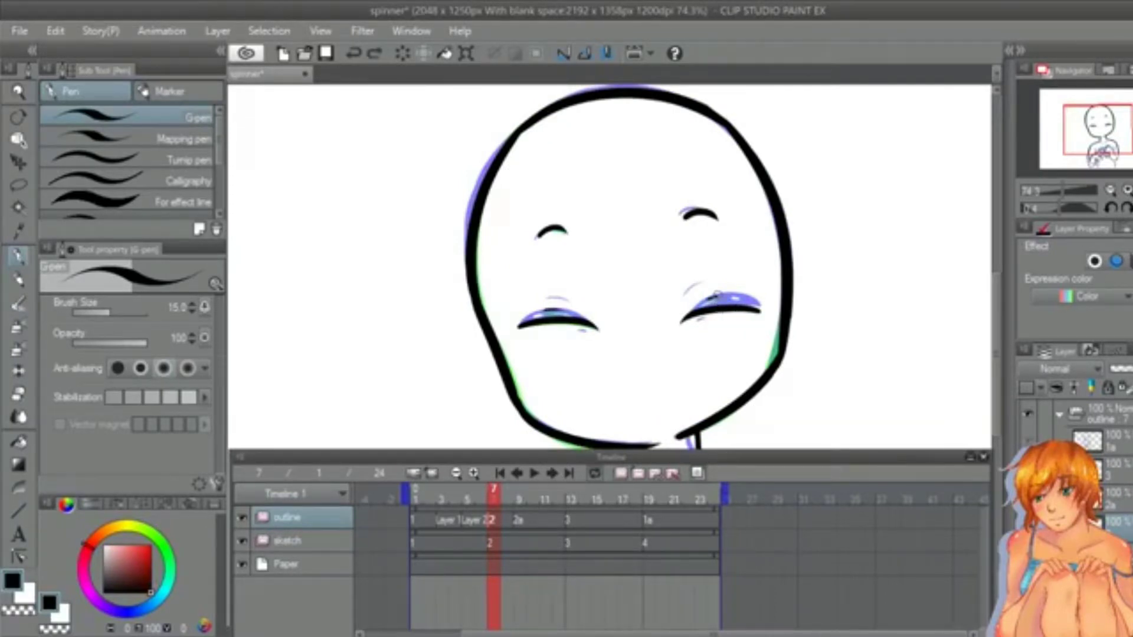
left_click(519, 516)
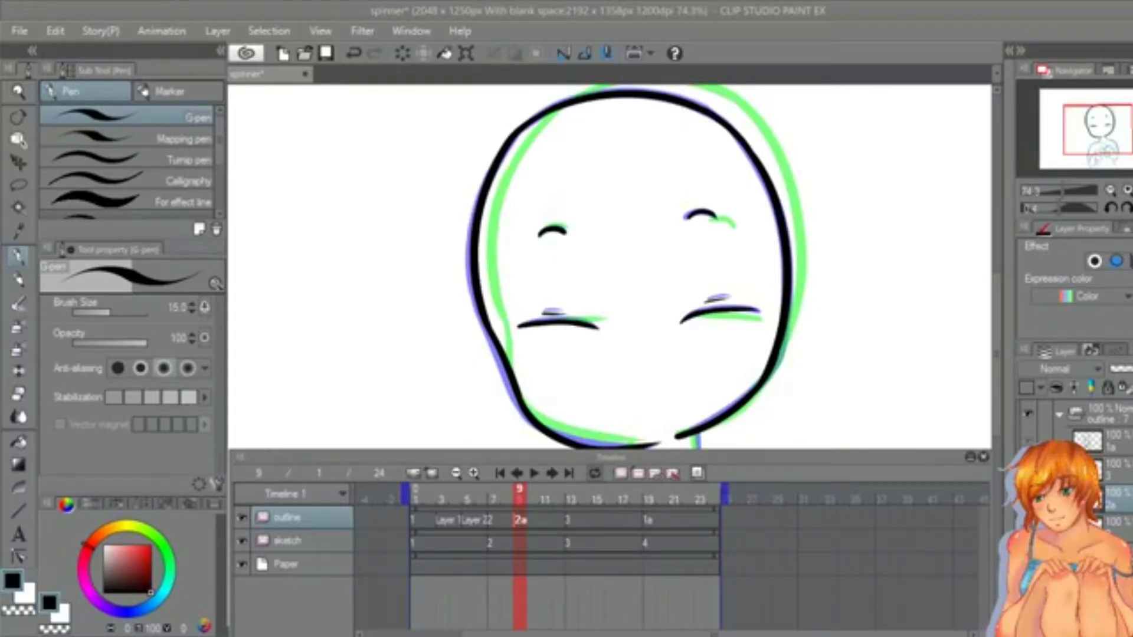
Step: Lasso the inked head and face, rotate it slightly clockwise and shift it slightly right between the onion-skin outlines, and deselect
left_click_drag(995, 323, 996, 385)
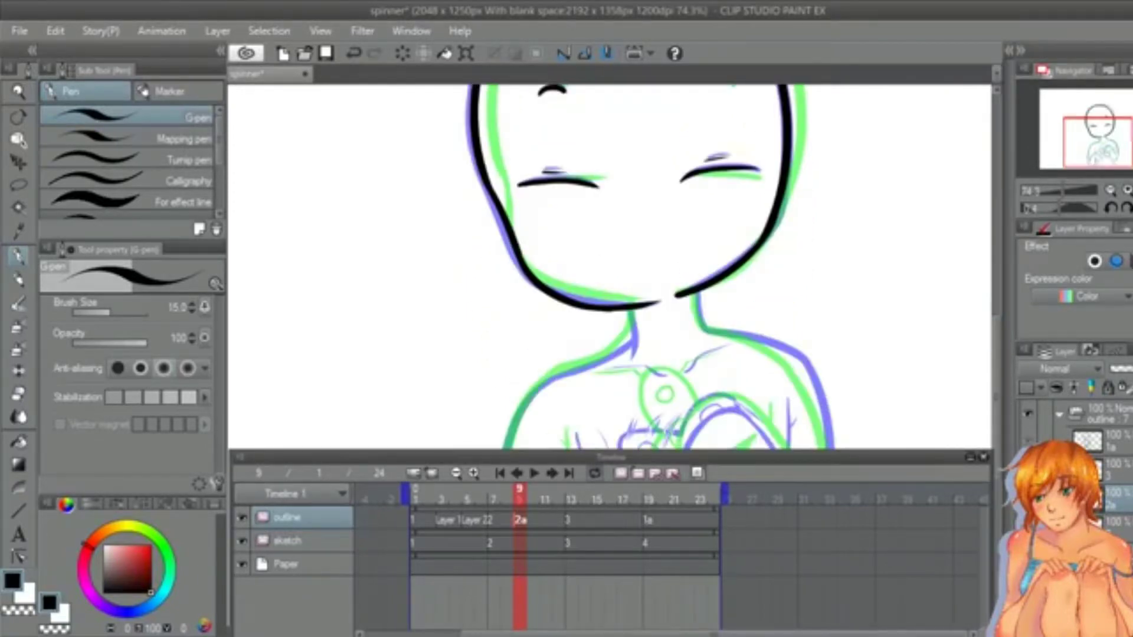
left_click(19, 91)
left_click_drag(823, 229, 758, 230)
left_click_drag(999, 333, 997, 343)
left_click_drag(625, 635, 654, 635)
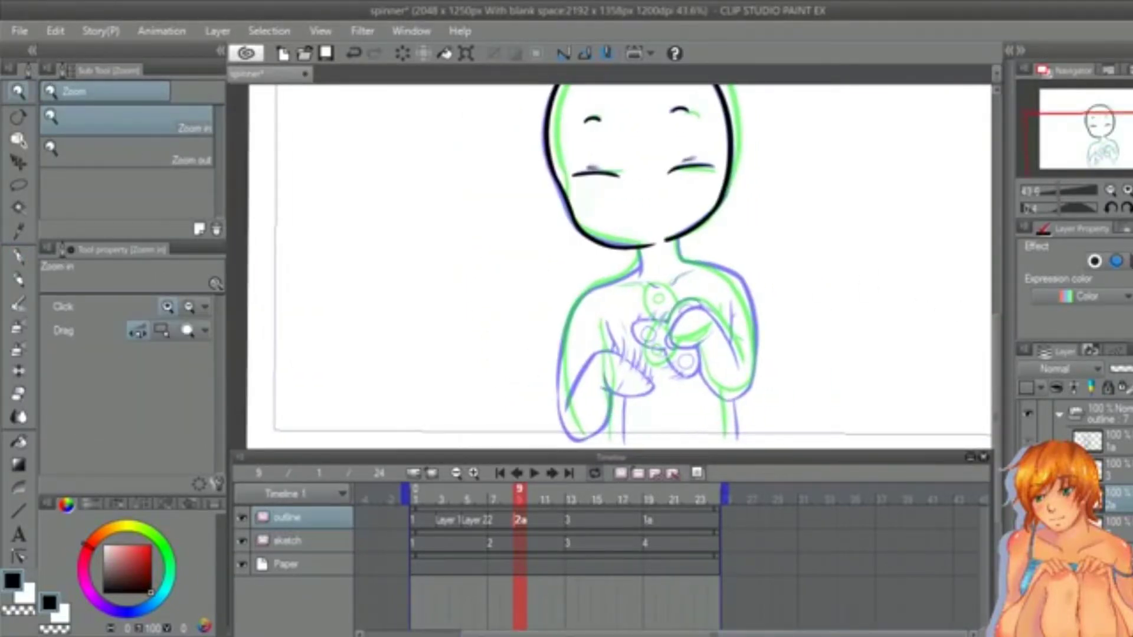
left_click_drag(997, 378, 997, 344)
left_click(18, 185)
mouse_move(665, 341)
left_mouse_down()
mouse_move(713, 323)
mouse_move(519, 289)
mouse_move(636, 343)
left_mouse_up()
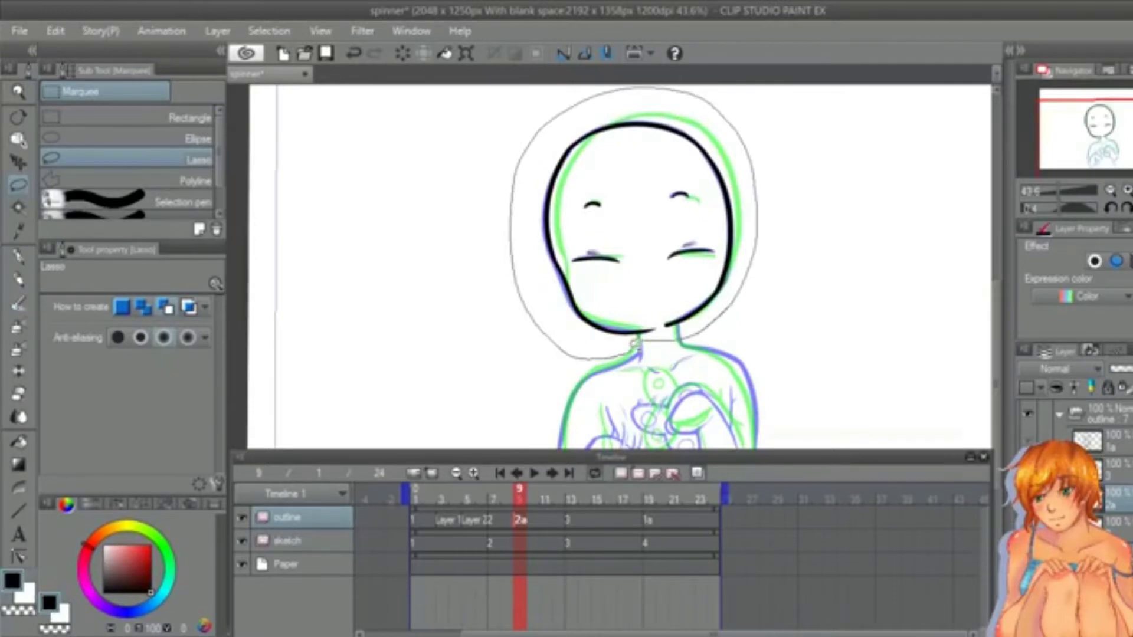
left_click(664, 384)
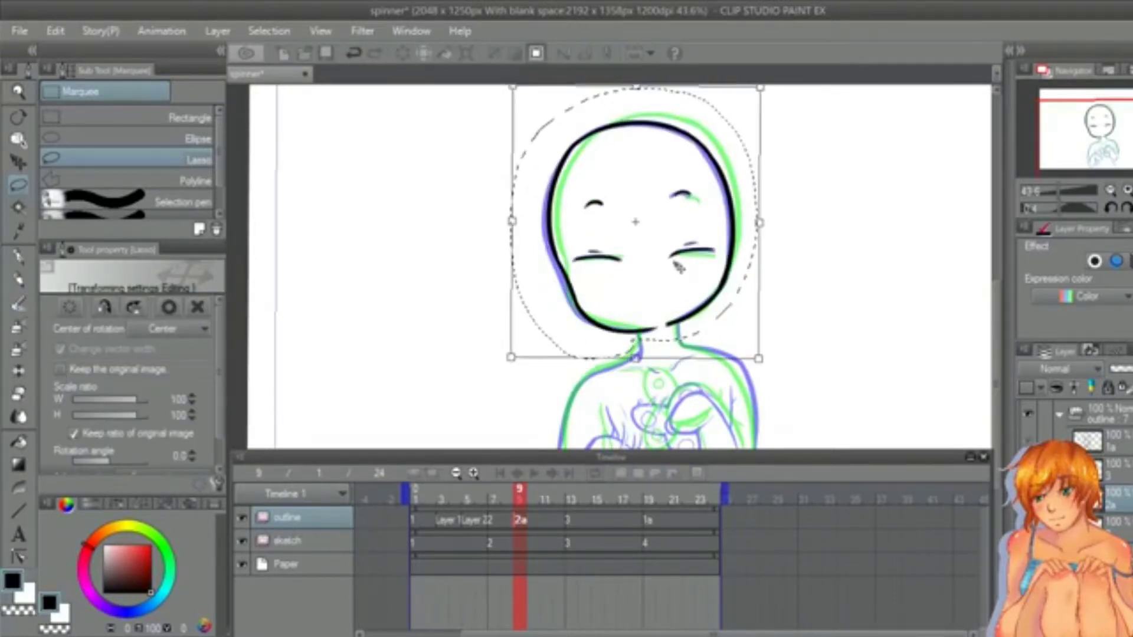
left_click_drag(774, 307, 771, 314)
left_click_drag(708, 295, 713, 293)
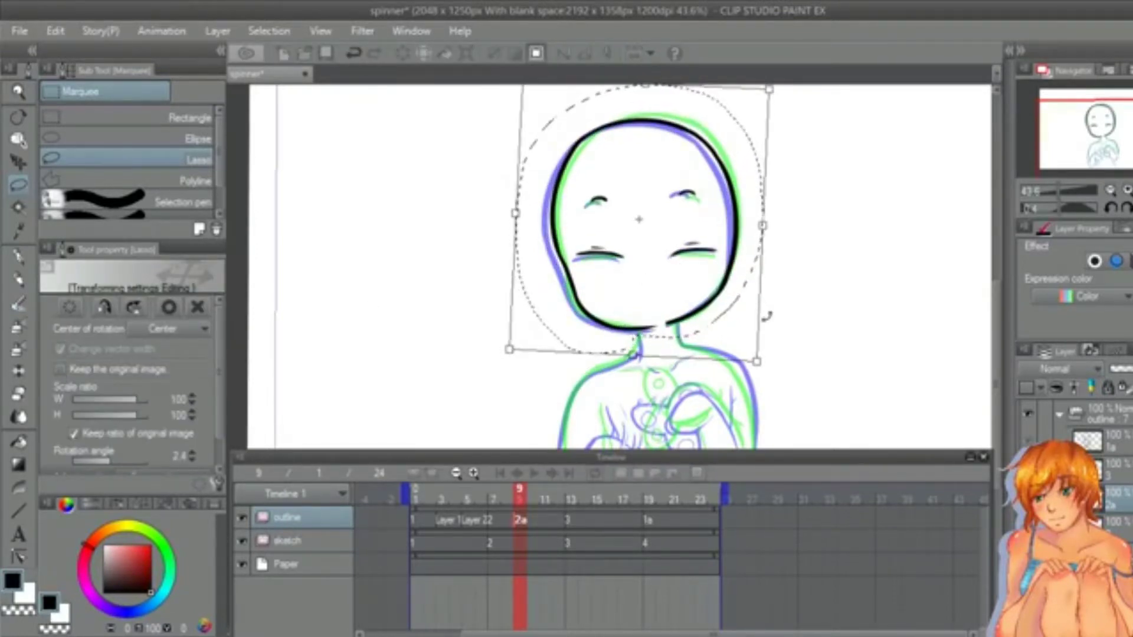
mouse_move(767, 317)
left_mouse_down()
mouse_move(766, 341)
mouse_move(734, 321)
left_mouse_up()
left_click(169, 307)
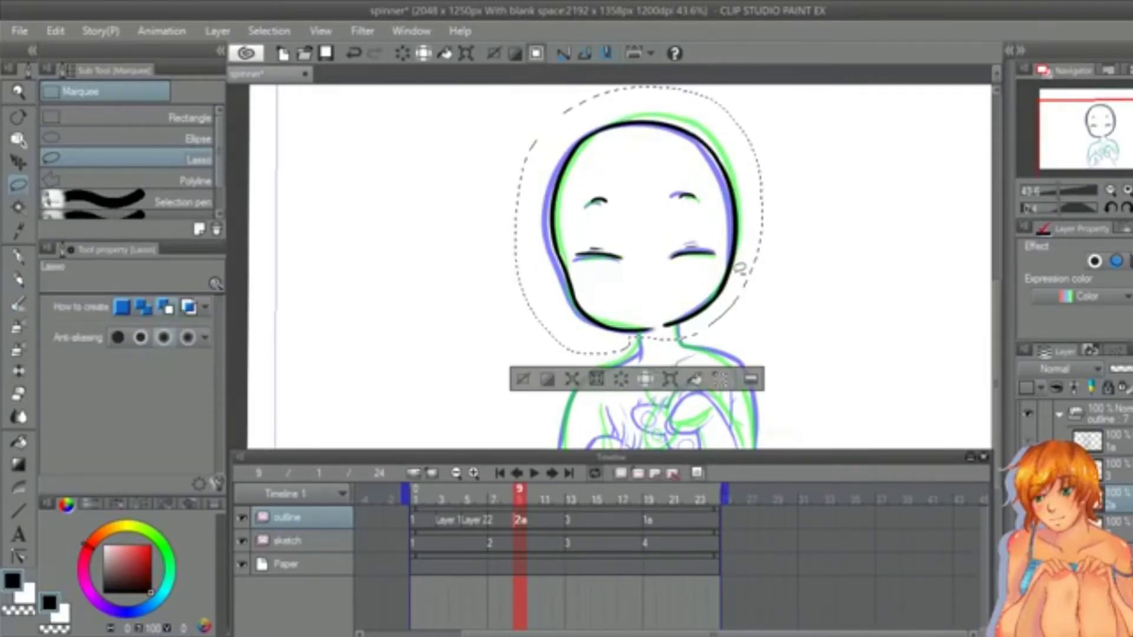
key("ctrl+d")
Step: Compare the repositioned head with the frame 7 cel and examine the frame 9 face up close
left_click(490, 519)
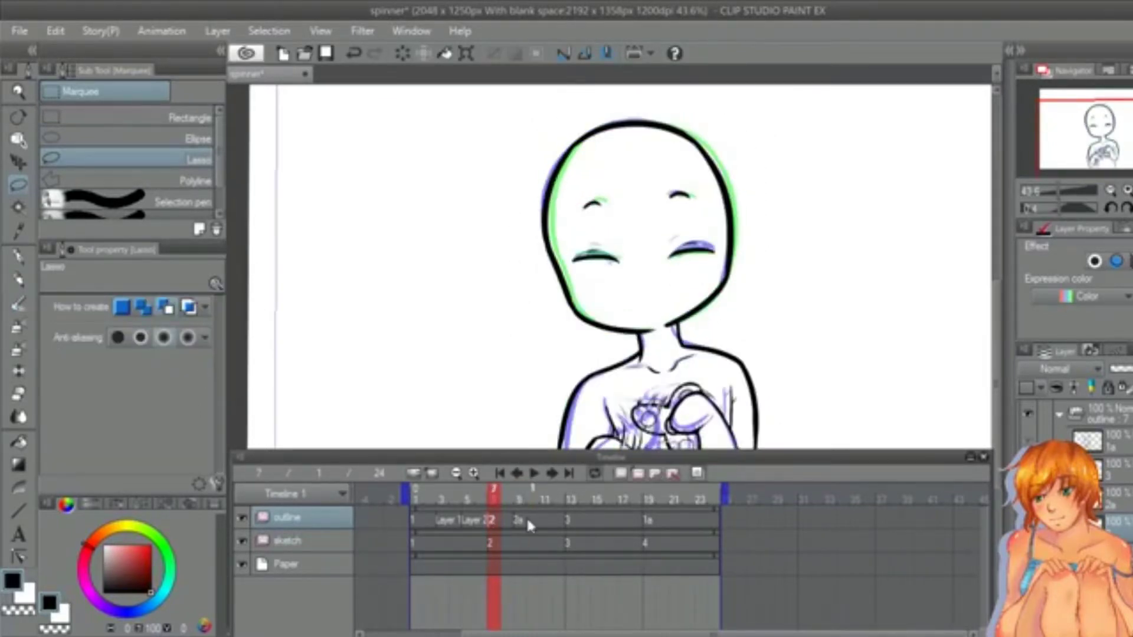
left_click(528, 522)
left_click(20, 93)
left_click_drag(525, 194, 690, 334)
left_click(19, 256)
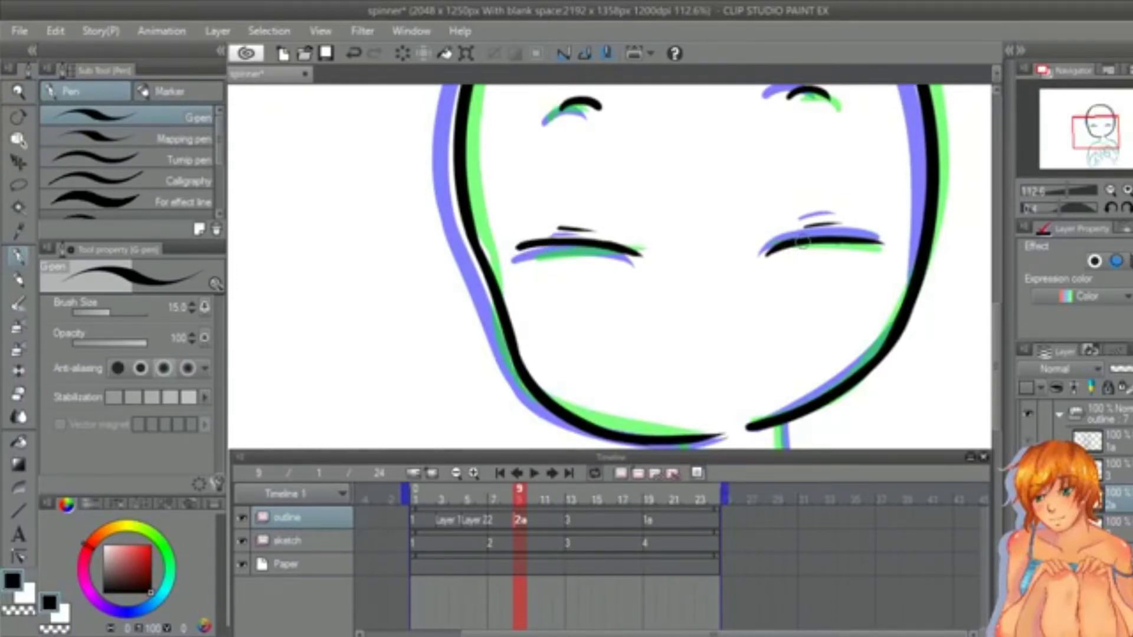
key("slash")
scroll(590, 265, "down", 3)
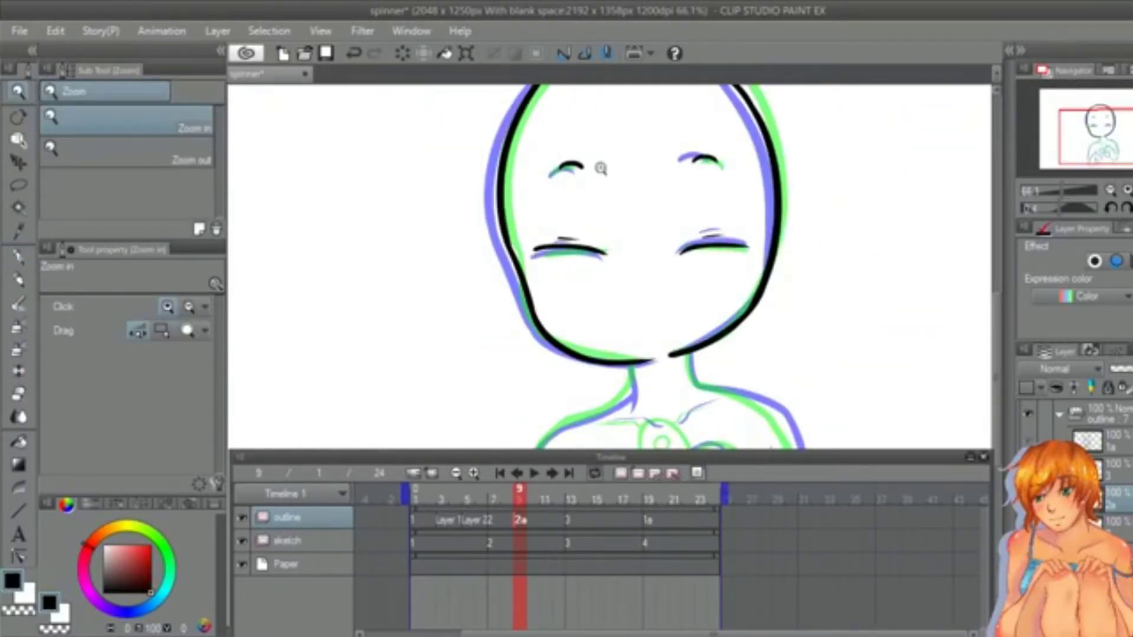
Step: Ink the left side of the neck below the chin on frame 9, and compare with an earlier outline cel
left_click_drag(996, 330, 996, 364)
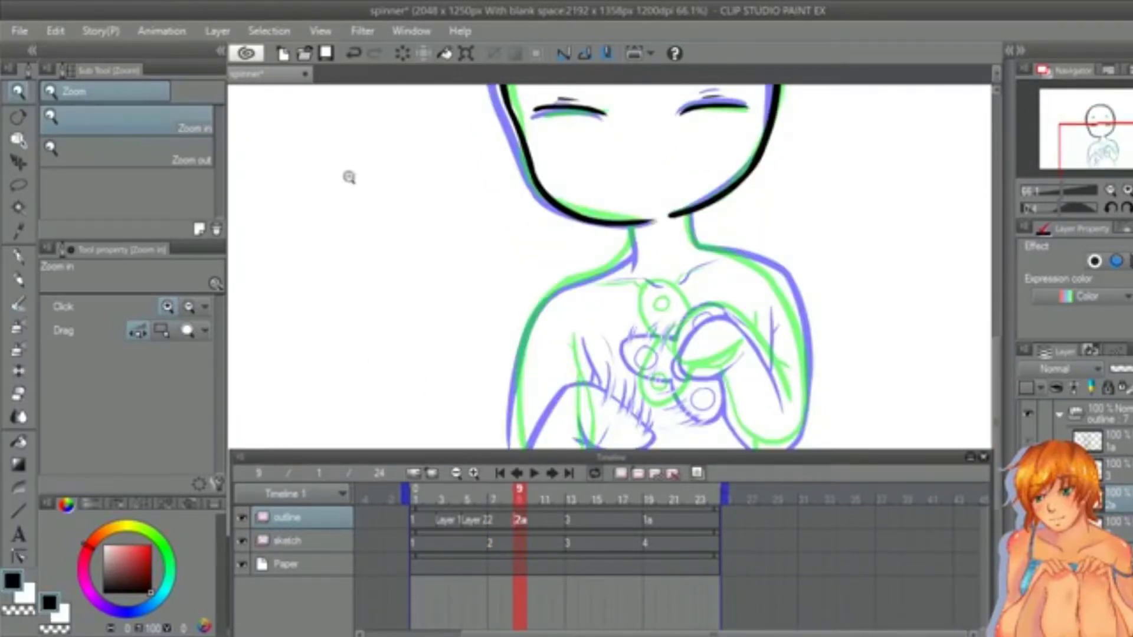
scroll(349, 177, "down", 2)
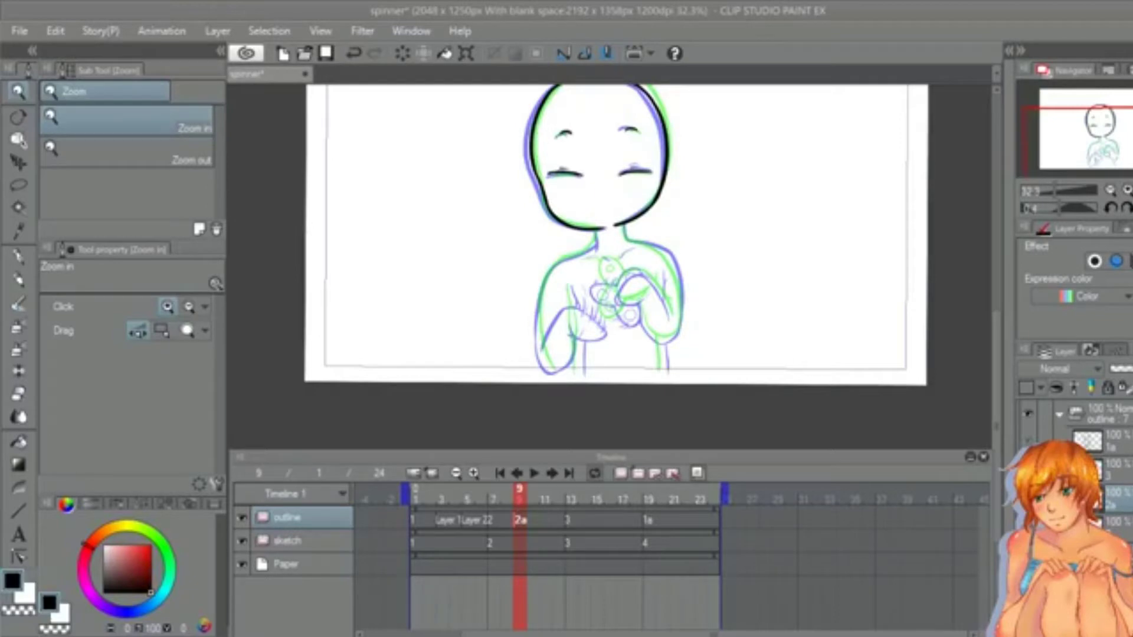
left_click_drag(636, 225, 673, 218)
key("p")
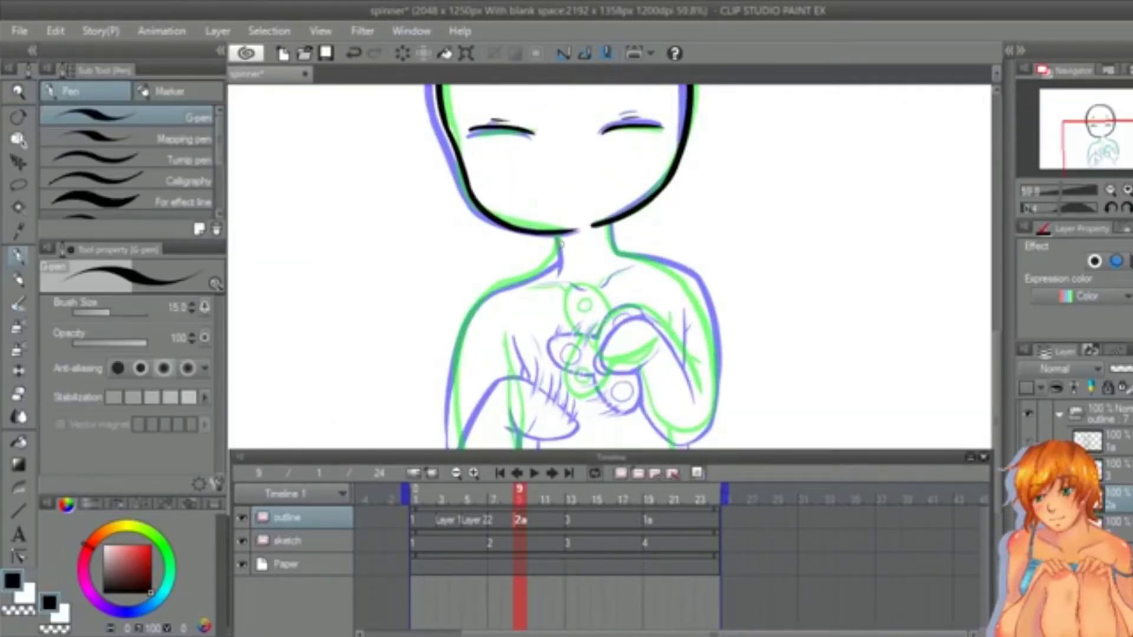
left_click_drag(556, 235, 561, 263)
left_click_drag(561, 250, 557, 273)
key("ctrl+z")
left_click(475, 516)
left_click(517, 517)
Step: Ink the right side of the neck and continue over the right shoulder to the upper arm
mouse_move(609, 224)
left_mouse_down()
mouse_move(618, 254)
mouse_move(690, 282)
mouse_move(717, 357)
left_mouse_up()
key("ctrl+z")
key("ctrl+z")
left_click_drag(997, 360, 997, 390)
left_click_drag(714, 260, 711, 320)
key("ctrl+z")
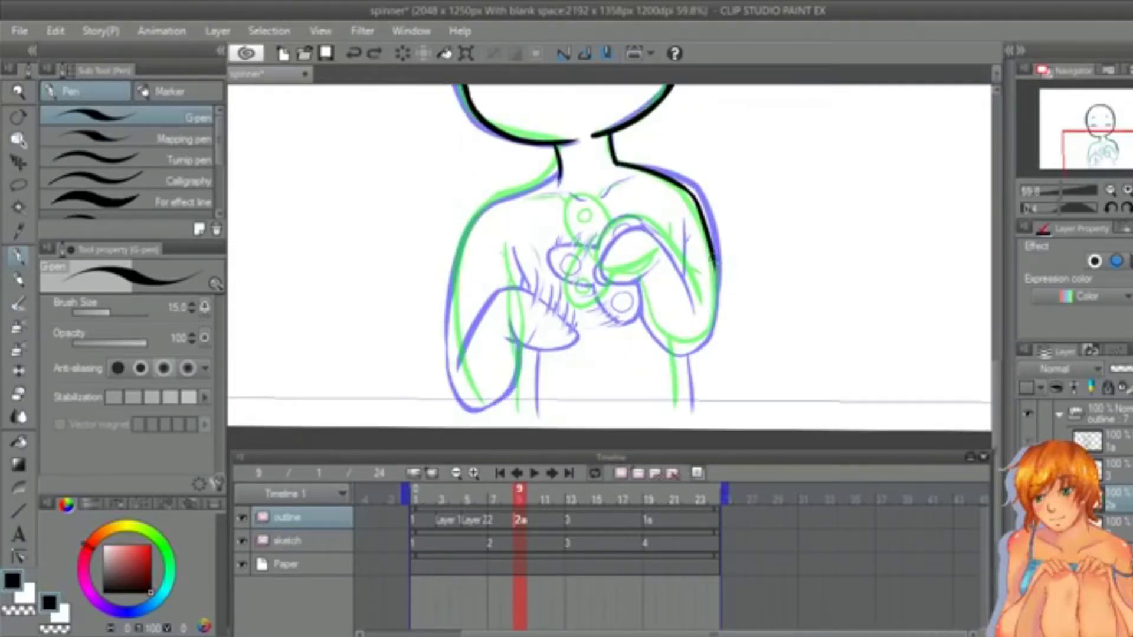
Step: Ink the outer edge of the right arm down around the elbow
mouse_move(714, 258)
left_mouse_down()
mouse_move(682, 355)
mouse_move(710, 334)
mouse_move(683, 349)
left_mouse_up()
key("ctrl+z")
key("ctrl+z")
key("ctrl+z")
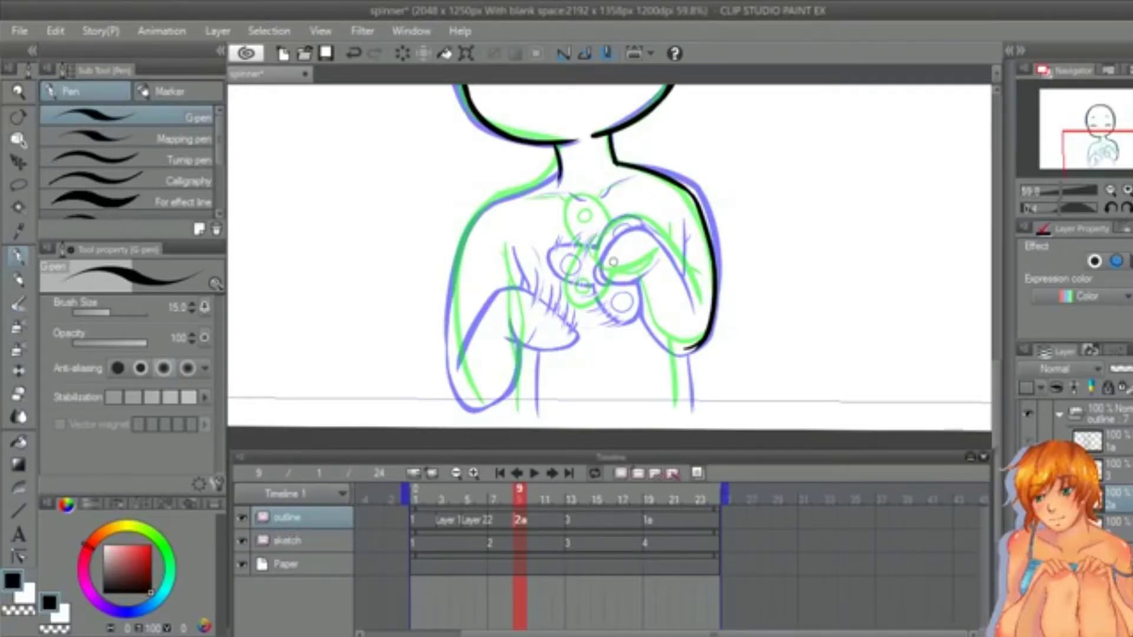
Step: Ink the raised hand on the right and both edges of its forearm, joining the elbow
mouse_move(638, 226)
left_mouse_down()
mouse_move(617, 279)
mouse_move(658, 262)
mouse_move(621, 286)
mouse_move(640, 283)
mouse_move(629, 284)
mouse_move(663, 238)
mouse_move(693, 320)
left_mouse_up()
key("ctrl+z")
key("ctrl+z")
key("ctrl+z")
key("ctrl+z")
left_click_drag(640, 227, 694, 311)
mouse_move(637, 281)
left_mouse_down()
mouse_move(646, 324)
mouse_move(703, 338)
left_mouse_up()
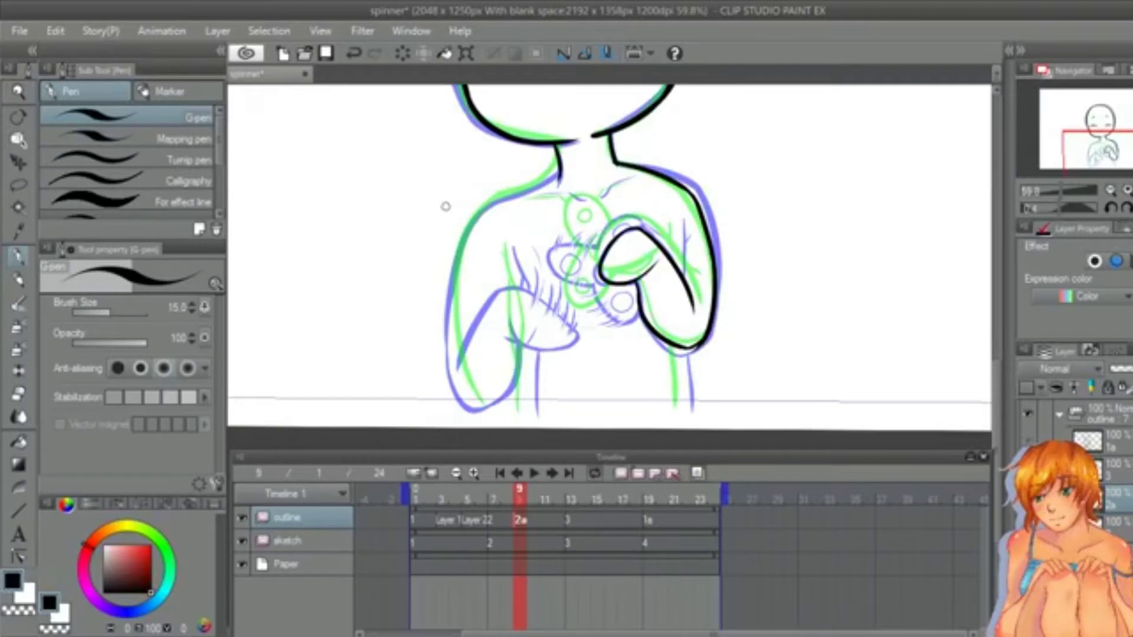
Step: Select the raised hand and forearm on the right with the lasso and nudge them slightly up and left with a transform
left_click(18, 184)
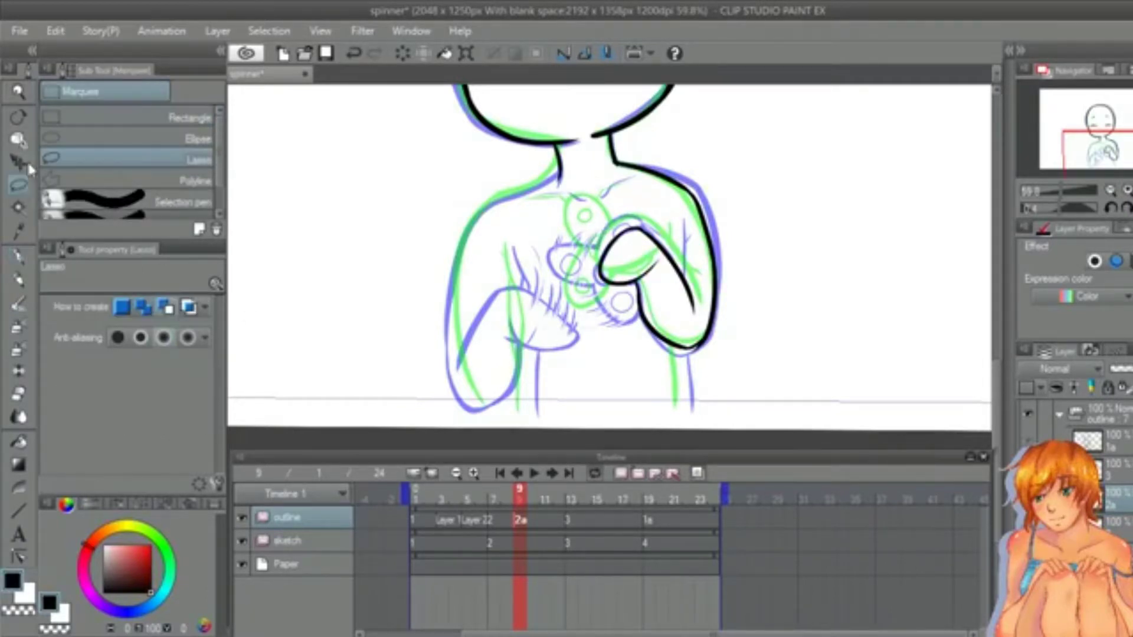
mouse_move(692, 275)
left_mouse_down()
mouse_move(688, 330)
mouse_move(614, 217)
mouse_move(669, 322)
left_mouse_up()
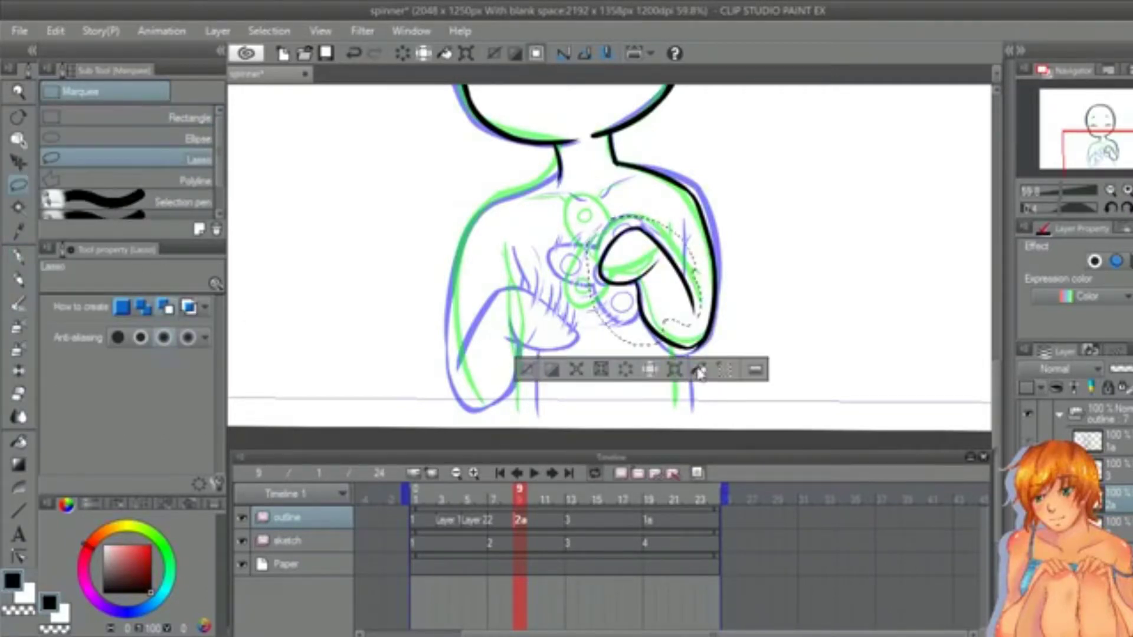
left_click(698, 370)
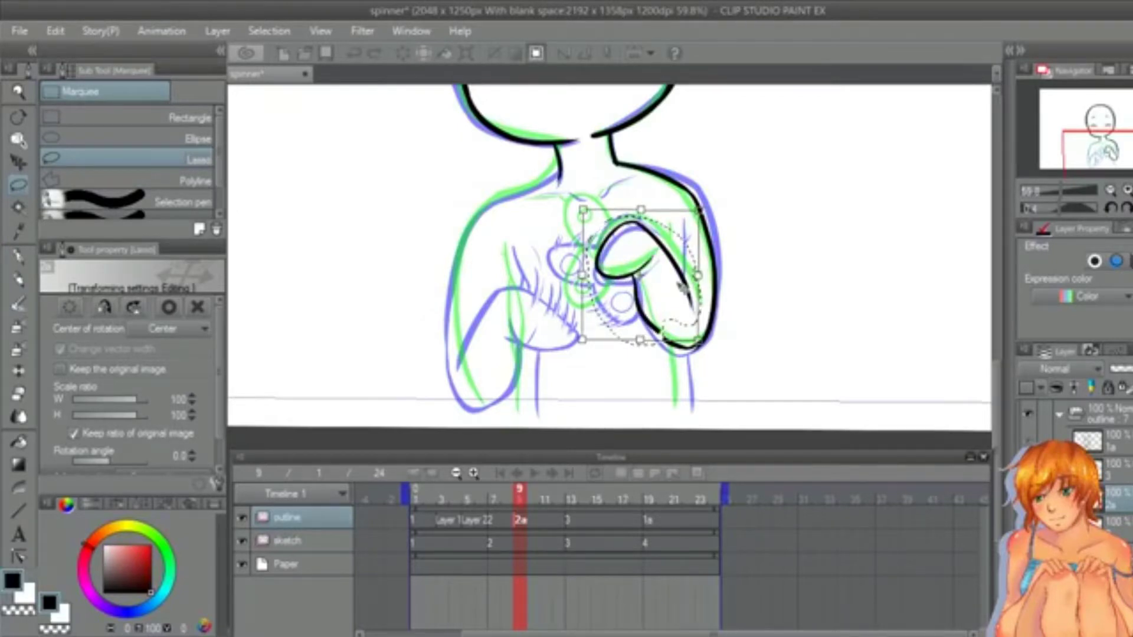
key("Return")
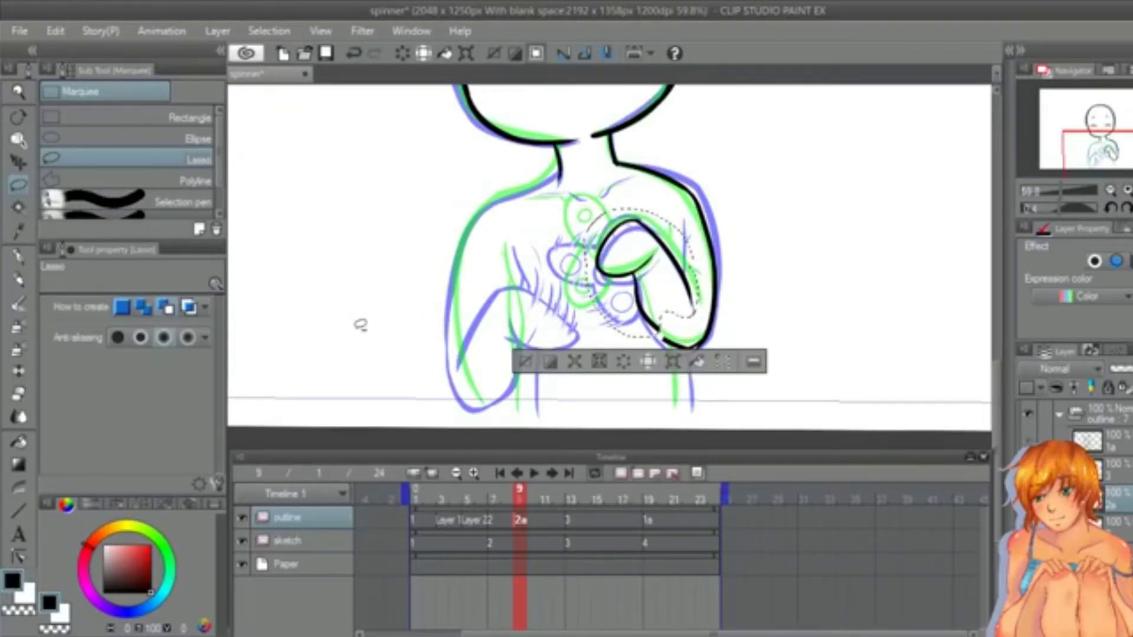
key("ctrl+d")
Step: Erase the lower inner edge of the right forearm and redraw it down to the elbow with the G-pen at size 10
key("e")
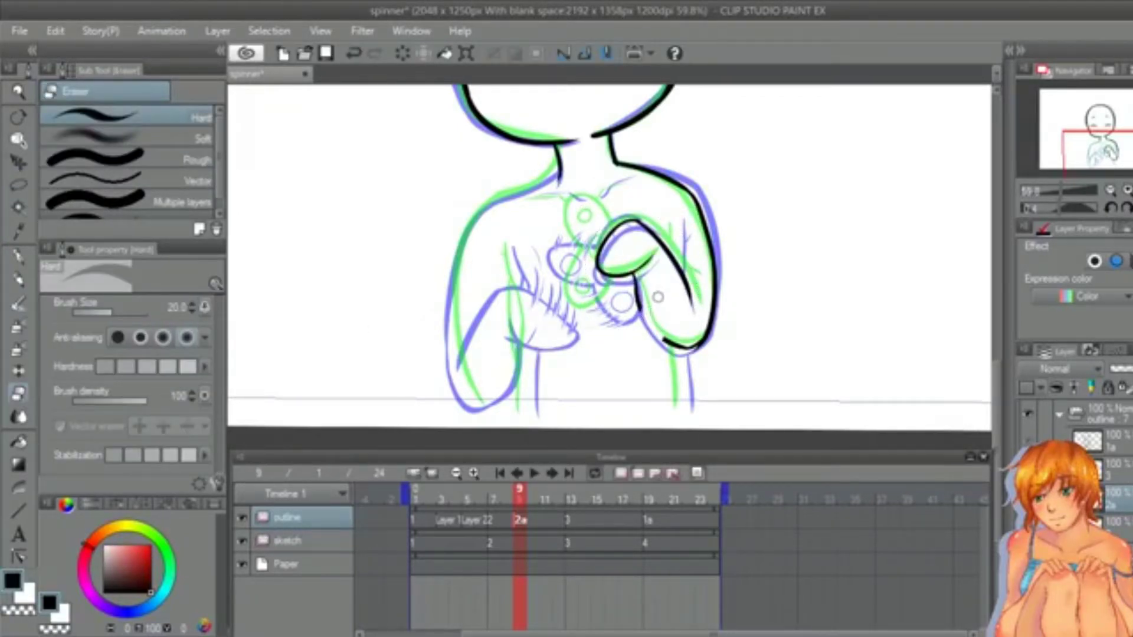
key("ctrl+space")
mouse_move(753, 320)
left_mouse_down()
mouse_move(867, 319)
mouse_move(873, 369)
left_mouse_up()
key("shift+space")
key("p")
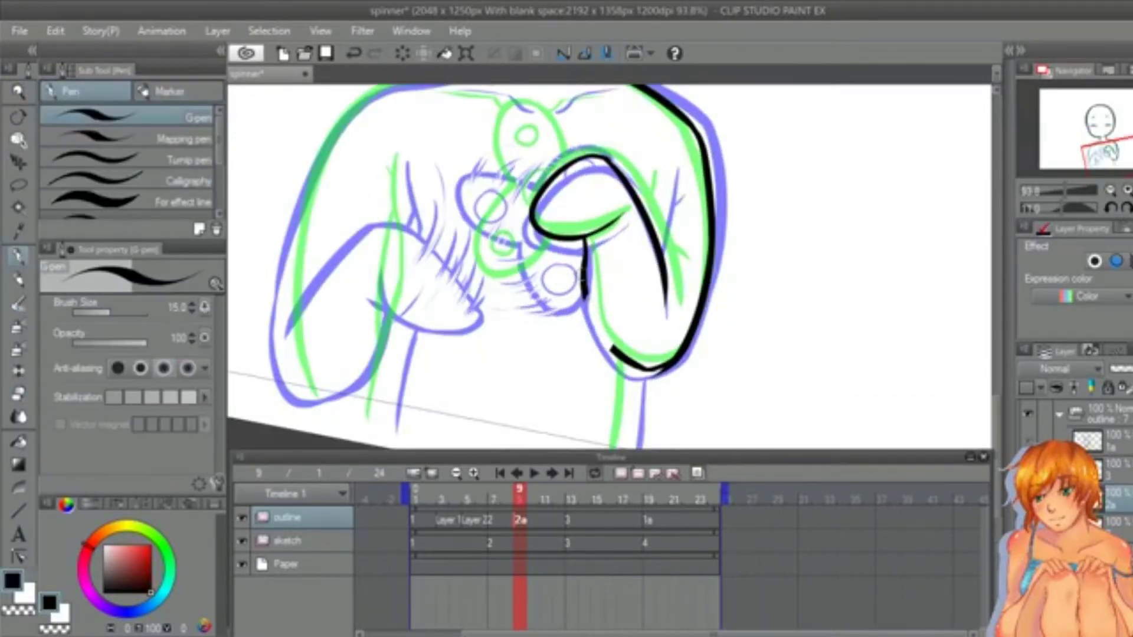
left_click_drag(582, 276, 609, 341)
key("ctrl+z")
key("[")
left_click_drag(582, 281, 616, 353)
Step: Clean up the inner edge of the right forearm using the hard eraser at size 10
key("e")
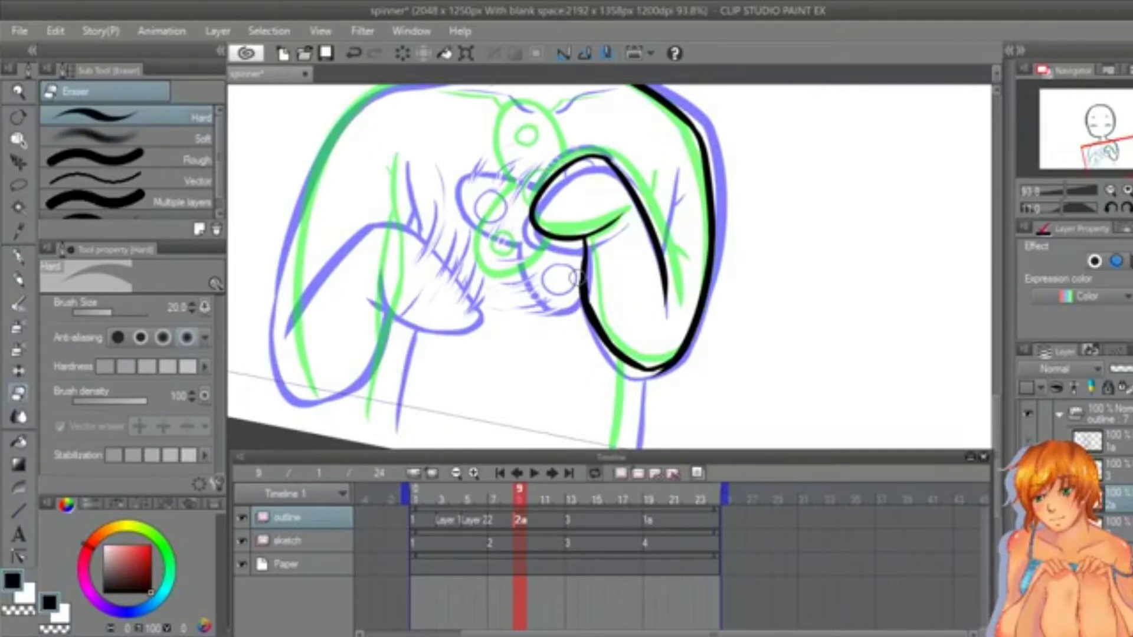
mouse_move(577, 277)
left_mouse_down()
mouse_move(578, 311)
mouse_move(606, 319)
mouse_move(591, 304)
left_mouse_up()
key("ctrl+z")
key("[")
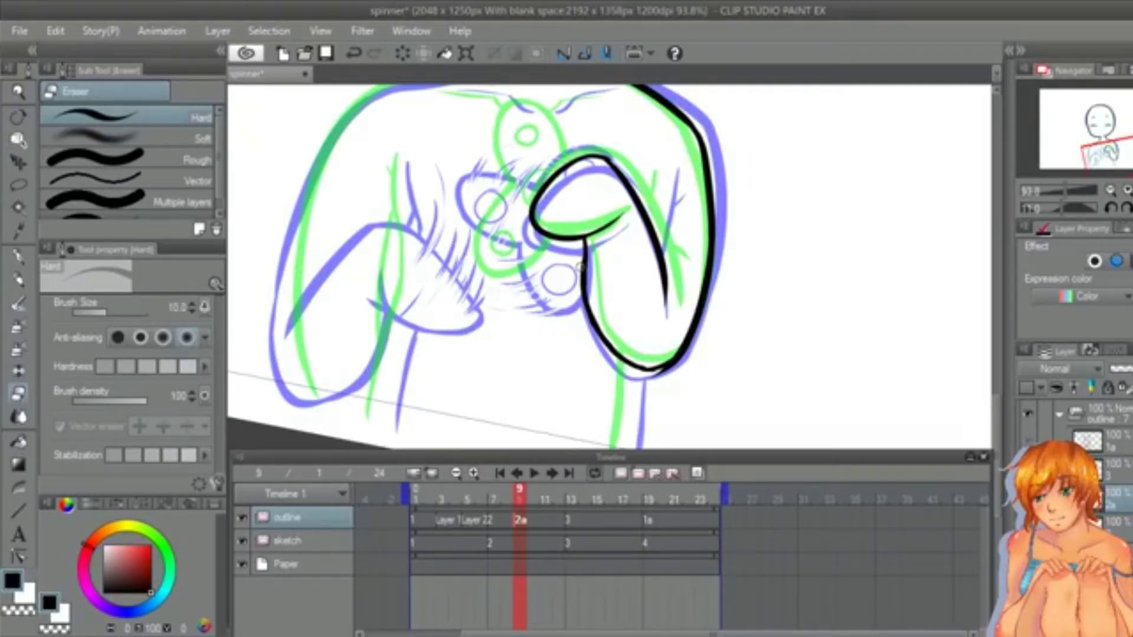
Step: Ink the armpit crease beside the right arm and the side of the torso below its elbow
left_click(18, 92)
left_click_drag(511, 219, 380, 258)
left_click(19, 116)
left_click(18, 257)
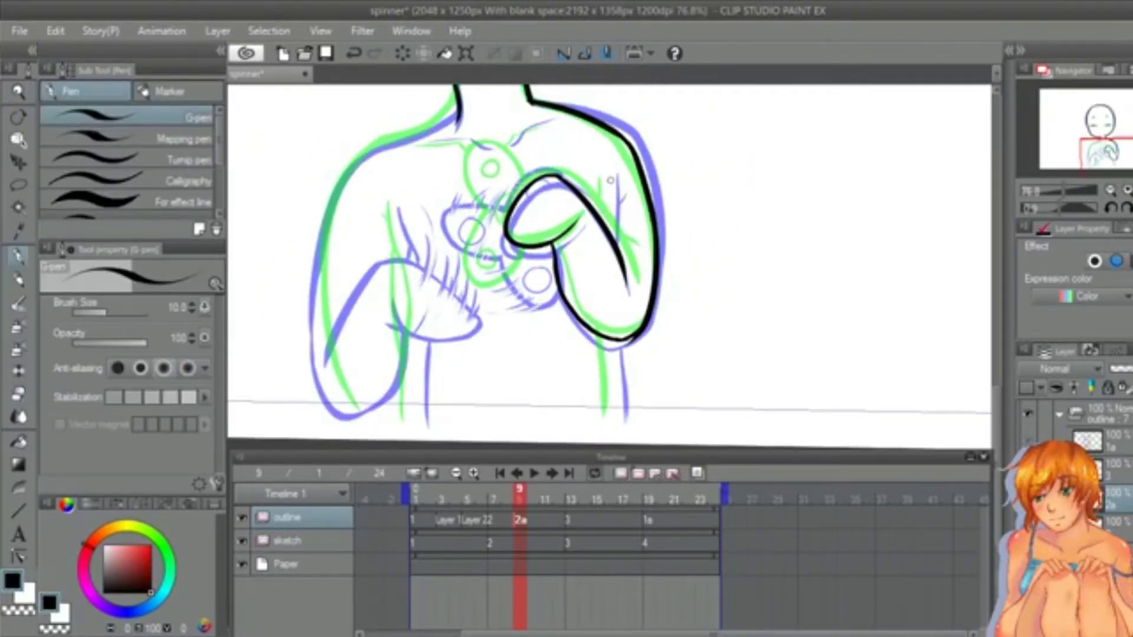
left_click_drag(608, 177, 613, 229)
left_click_drag(604, 210, 617, 221)
left_click_drag(606, 348, 618, 424)
key("ctrl+z")
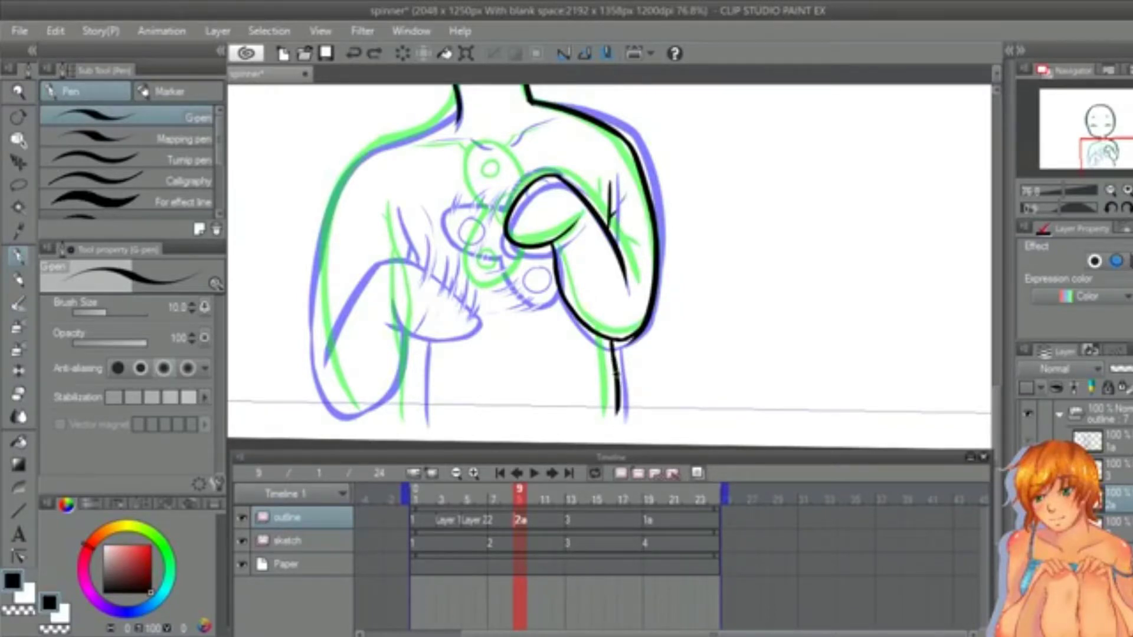
Step: Hide the onion skin and erase the overshooting stroke end at the right elbow
left_click(696, 472)
left_click(18, 91)
left_click_drag(634, 342, 688, 342)
left_click(18, 393)
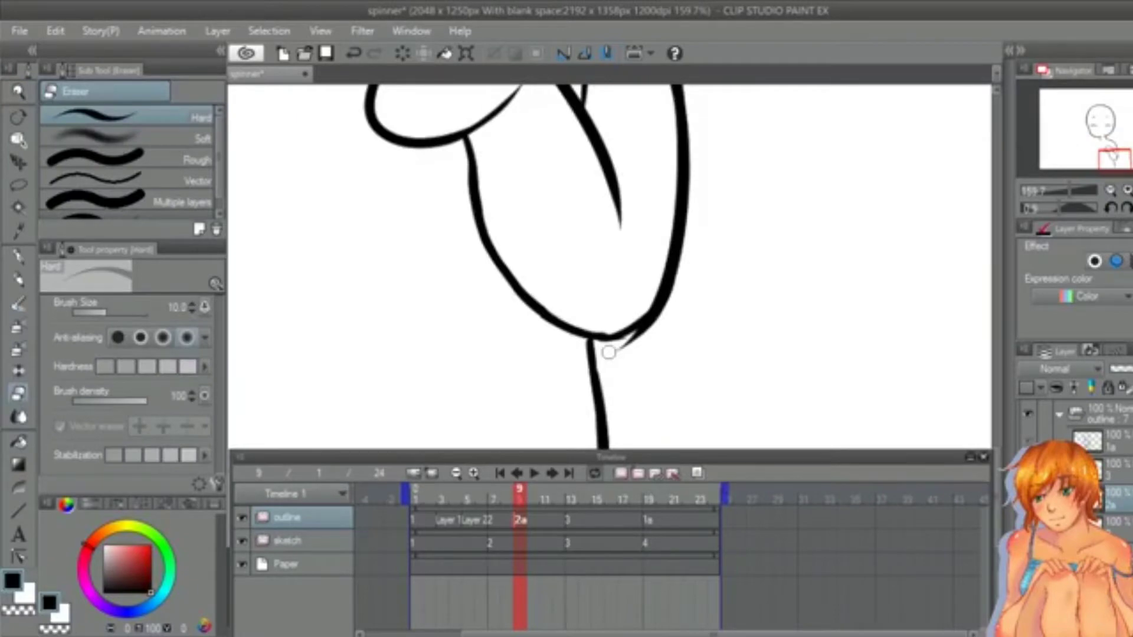
left_click_drag(609, 352, 658, 316)
key("p")
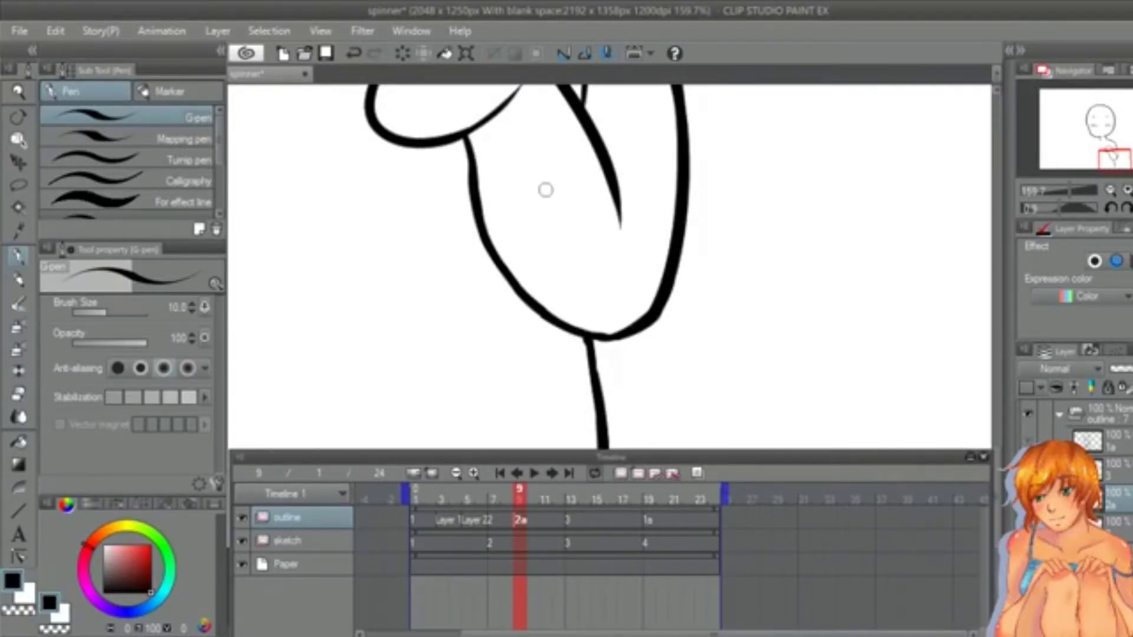
Step: Turn the onion skin back on and ink the armpit crease and torso side next to the left arm
key("ctrl+space")
left_click_drag(612, 152, 538, 445)
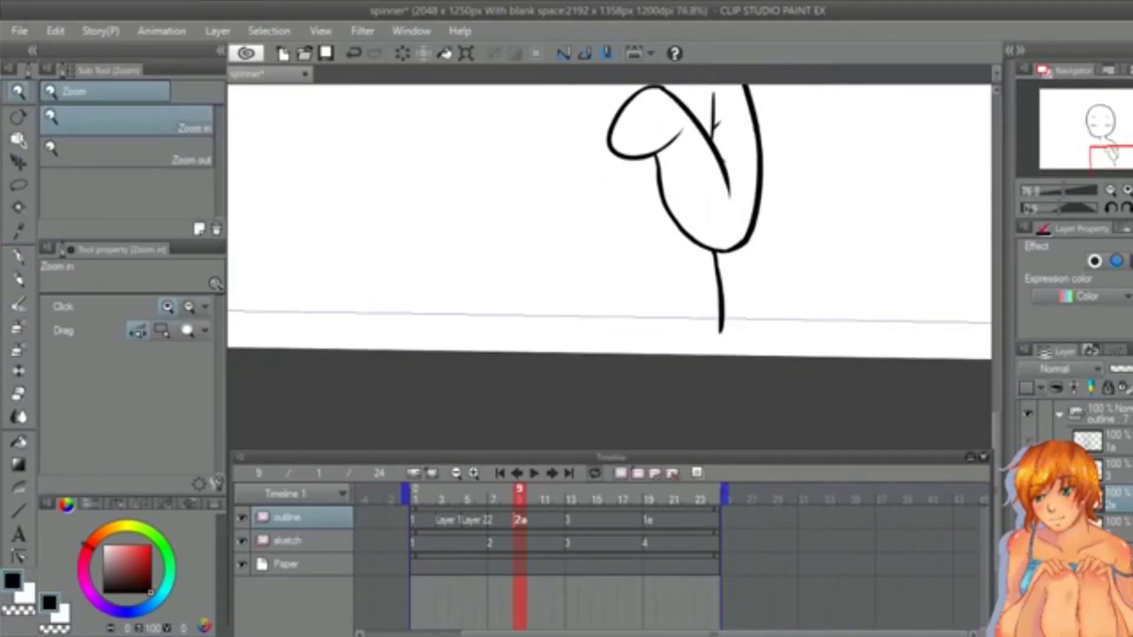
left_click_drag(967, 312, 897, 313)
left_click_drag(997, 393, 998, 350)
left_click_drag(587, 277, 961, 321)
left_click_drag(997, 387, 997, 394)
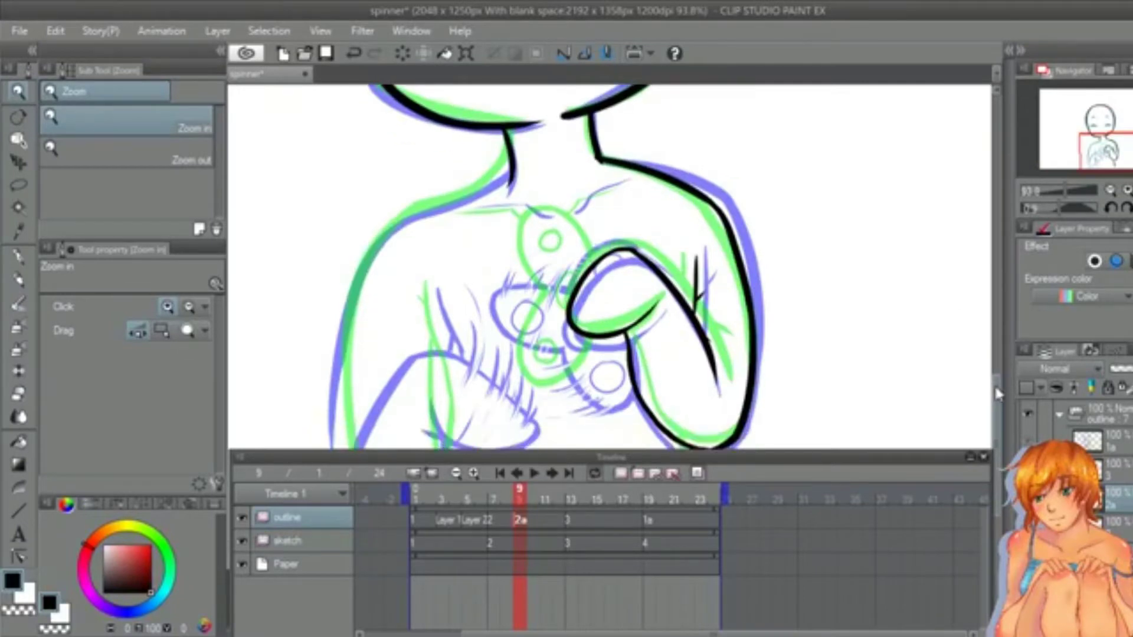
scroll(997, 394, "down", 3)
key("p")
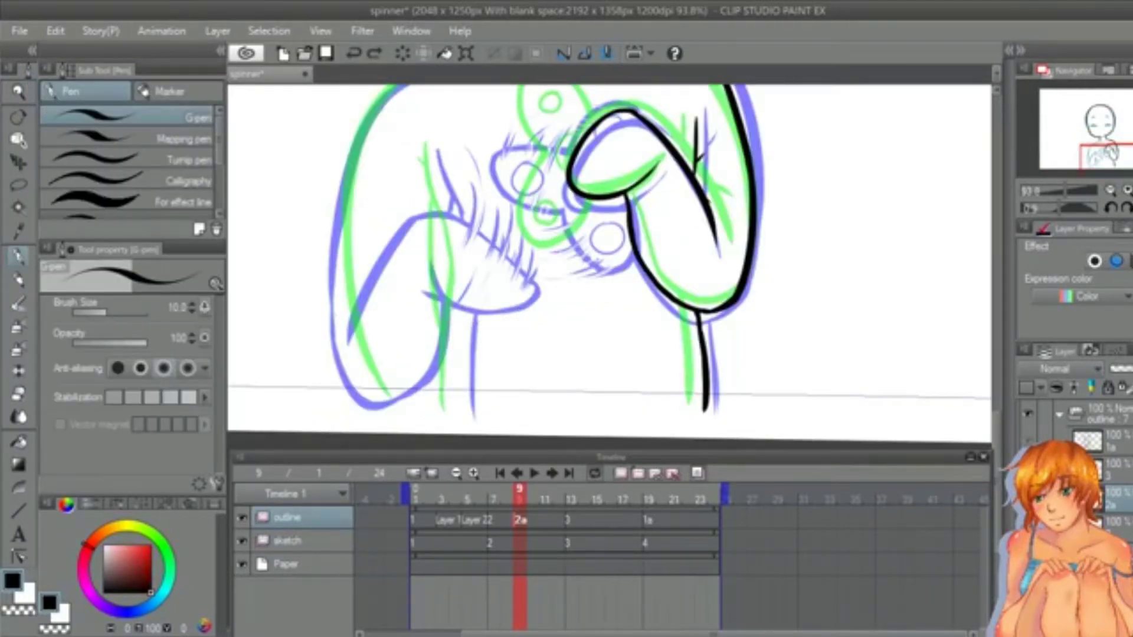
left_click_drag(432, 142, 455, 214)
left_click_drag(458, 307, 461, 420)
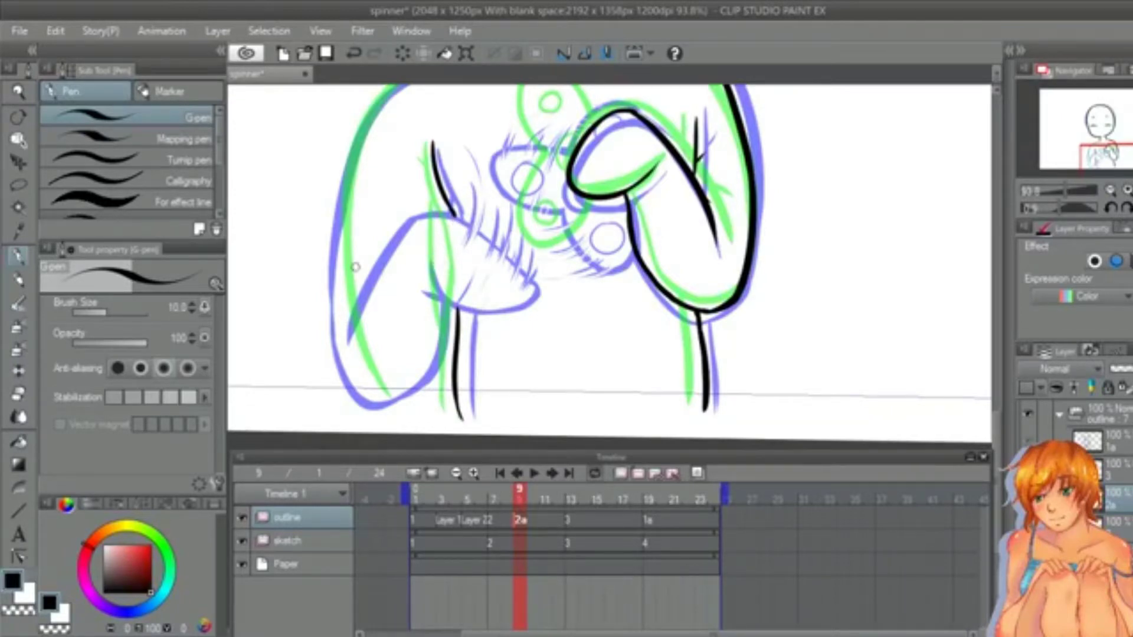
Step: Ink the upper and lower edges of the hand on the left, and shift the lassoed hand slightly down and left
mouse_move(413, 218)
left_mouse_down()
mouse_move(473, 228)
mouse_move(518, 271)
left_mouse_up()
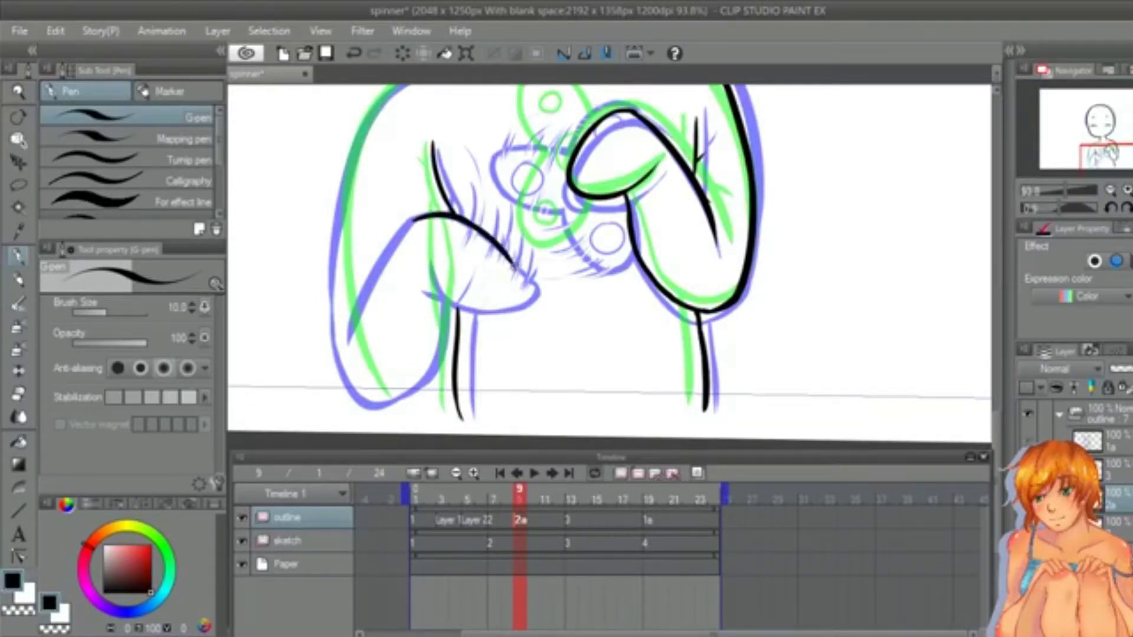
mouse_move(429, 261)
left_mouse_down()
mouse_move(442, 293)
mouse_move(499, 313)
mouse_move(529, 293)
left_mouse_up()
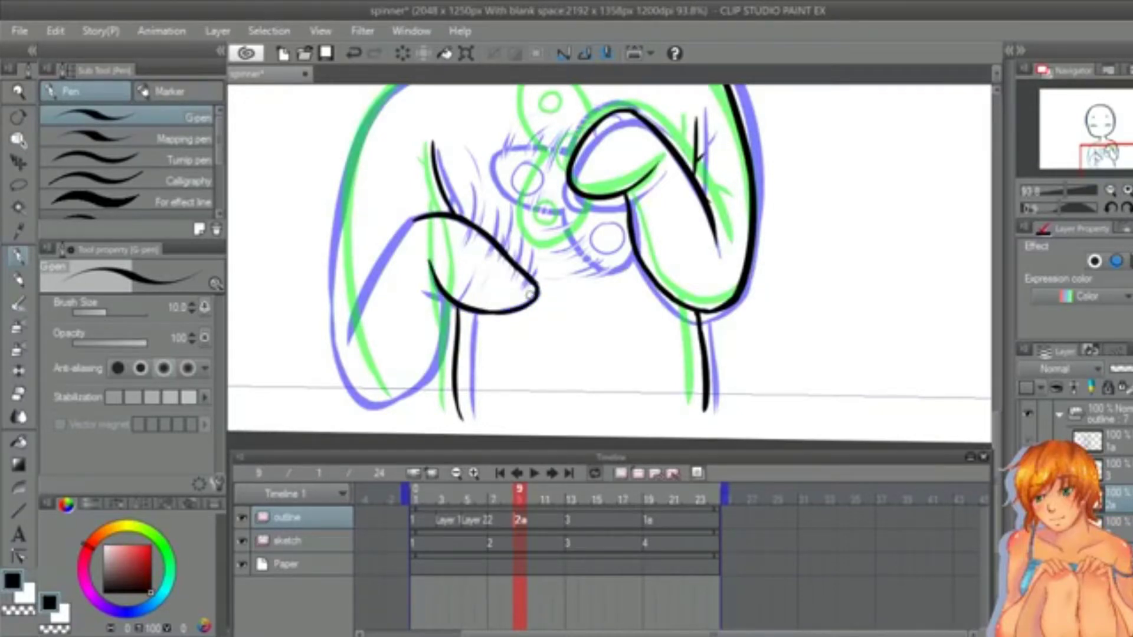
left_click(19, 185)
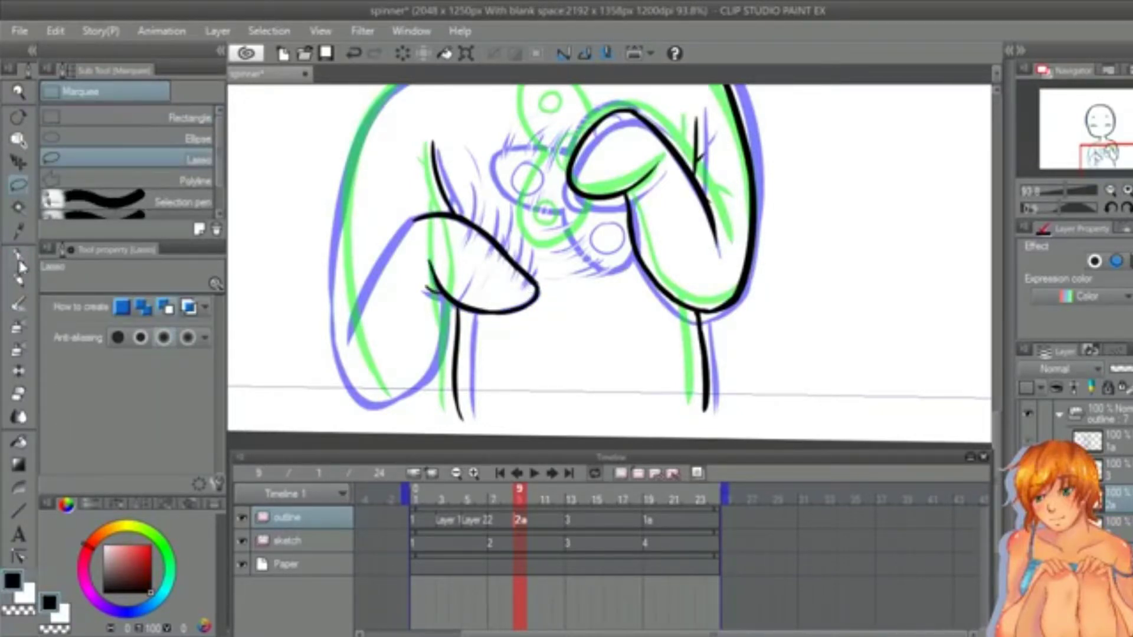
mouse_move(463, 213)
left_mouse_down()
mouse_move(475, 317)
mouse_move(421, 227)
mouse_move(448, 208)
left_mouse_up()
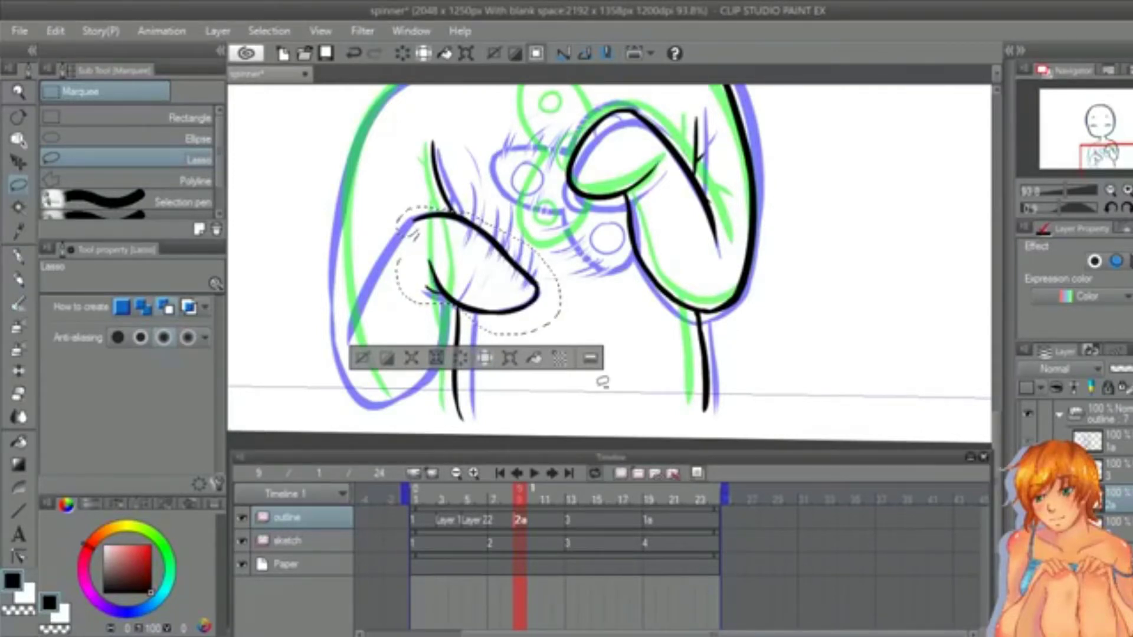
key("ctrl+t")
mouse_move(512, 298)
left_mouse_down()
mouse_move(494, 311)
mouse_move(524, 320)
left_mouse_up()
key("Return")
Step: Erase the stray stroke end at the left wrist and extend the armpit crease down to the hand
key("e")
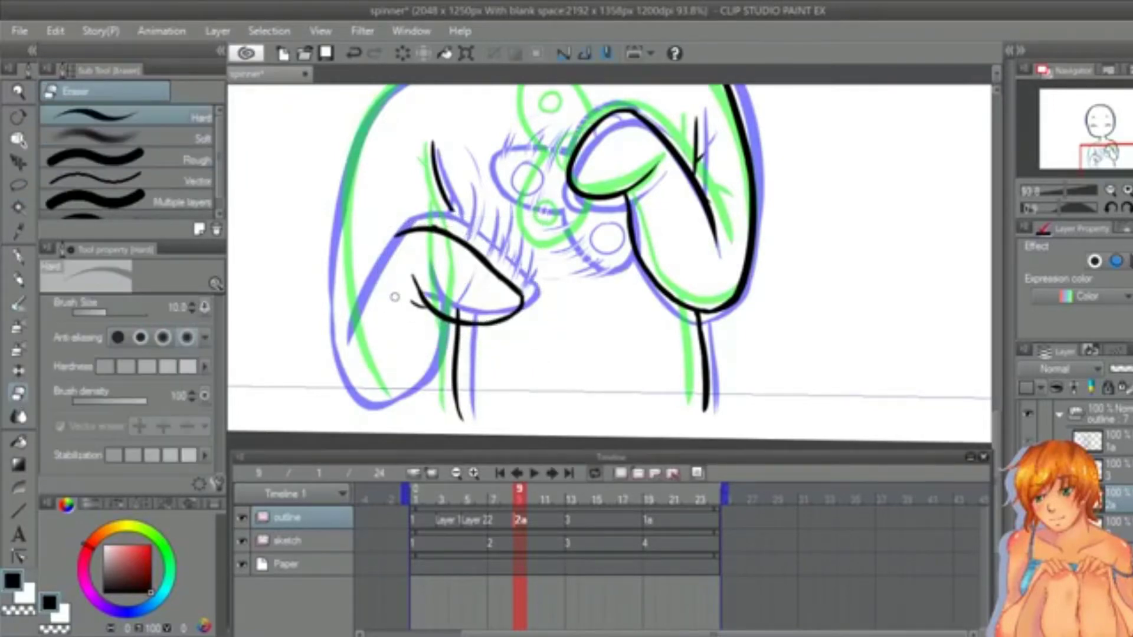
left_click_drag(412, 312, 424, 306)
key("p")
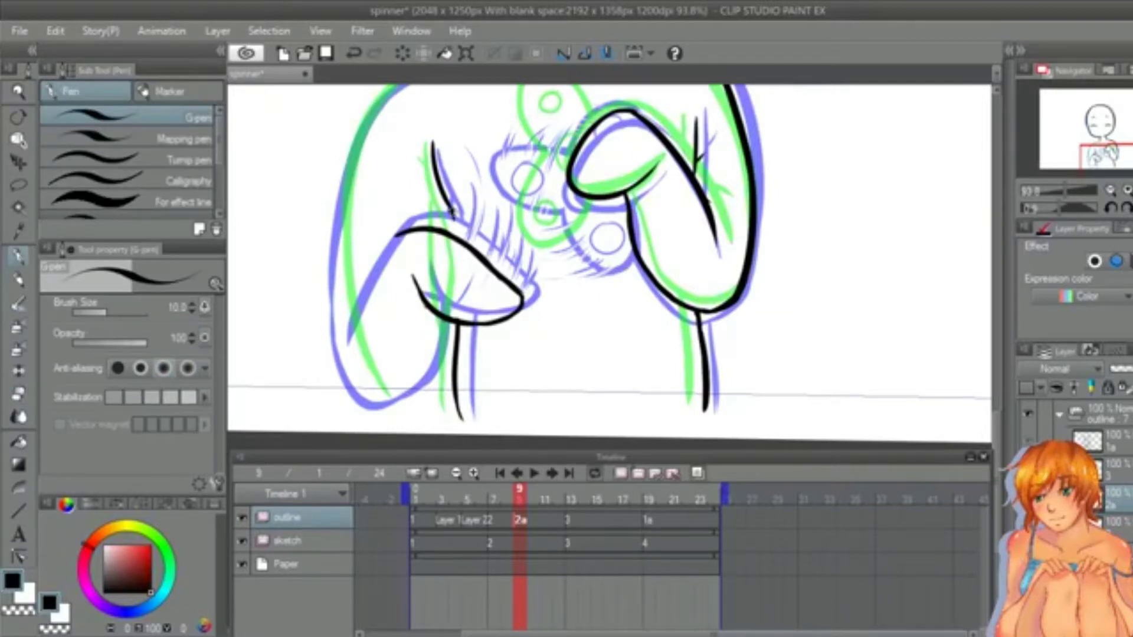
left_click_drag(451, 210, 457, 234)
Step: Ink both edges of the left forearm and the outer edge of the arm down around the elbow
mouse_move(441, 191)
left_mouse_down()
mouse_move(435, 227)
mouse_move(368, 311)
left_mouse_up()
key("ctrl+z")
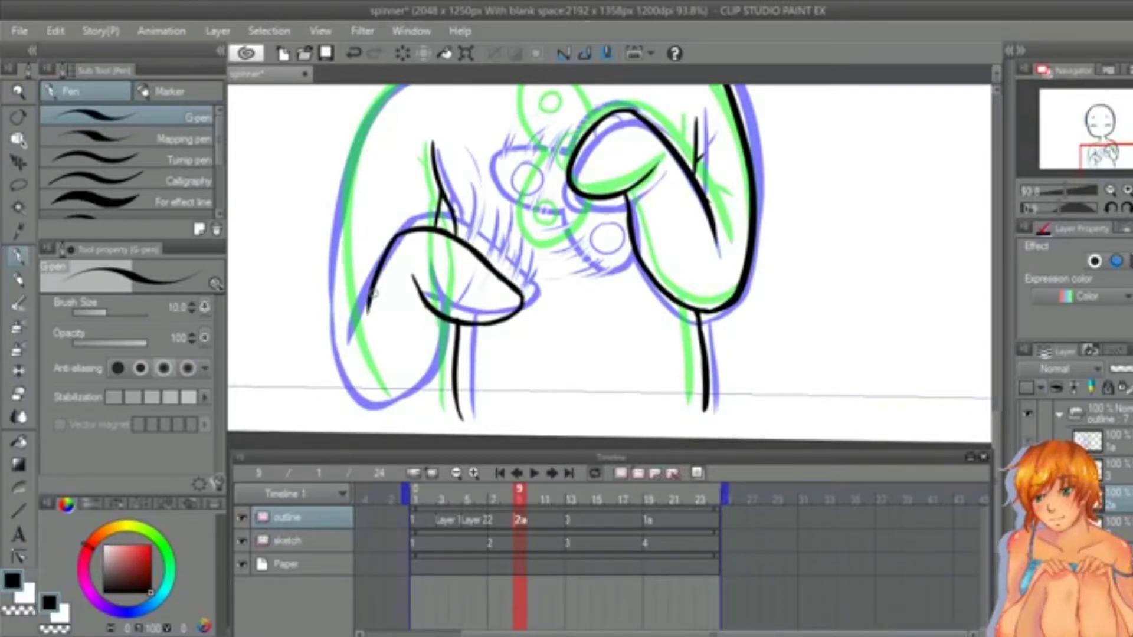
key("ctrl+z")
left_click_drag(398, 239, 353, 344)
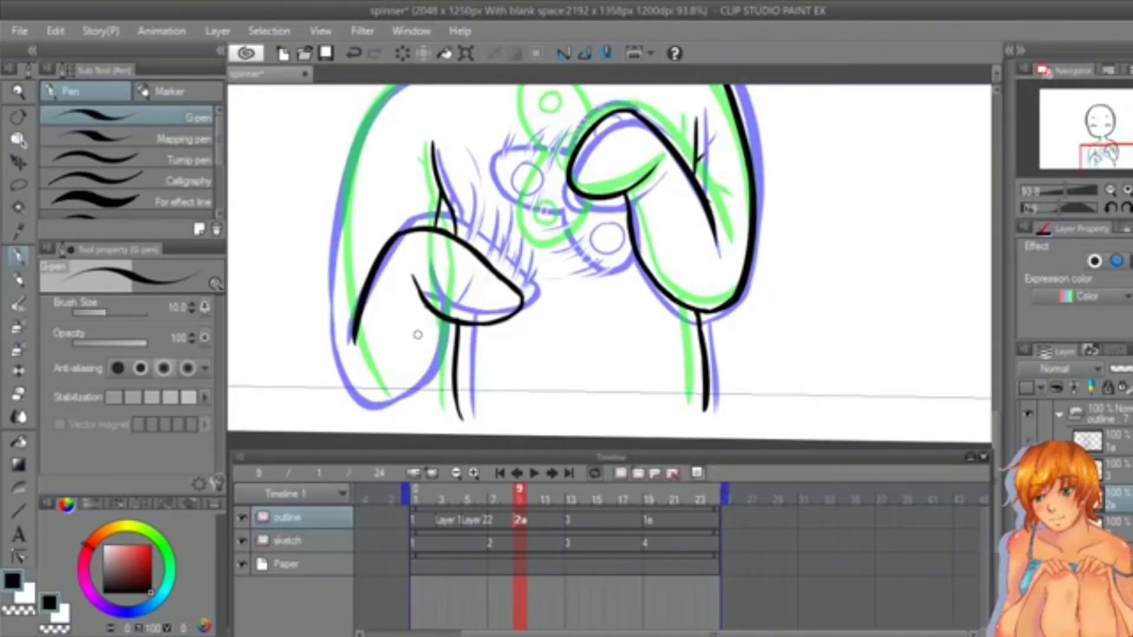
left_click_drag(453, 323, 394, 413)
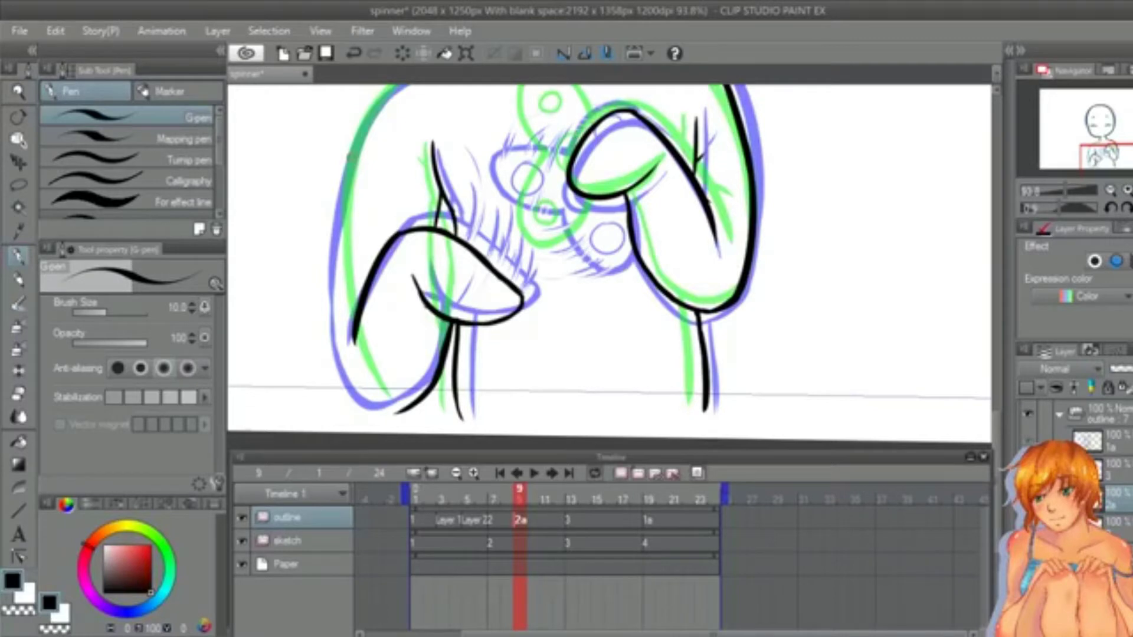
mouse_move(348, 155)
left_mouse_down()
mouse_move(328, 300)
mouse_move(404, 410)
left_mouse_up()
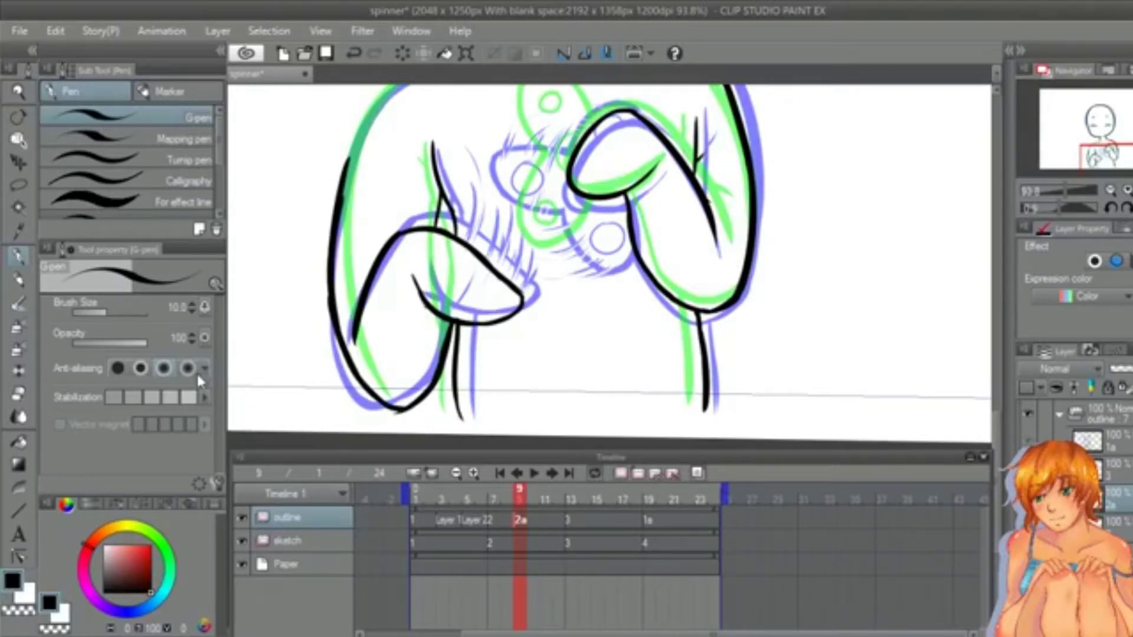
Step: Ink the left shoulder from the neck down into the upper arm and clean up where the strokes join
key("j")
key("e")
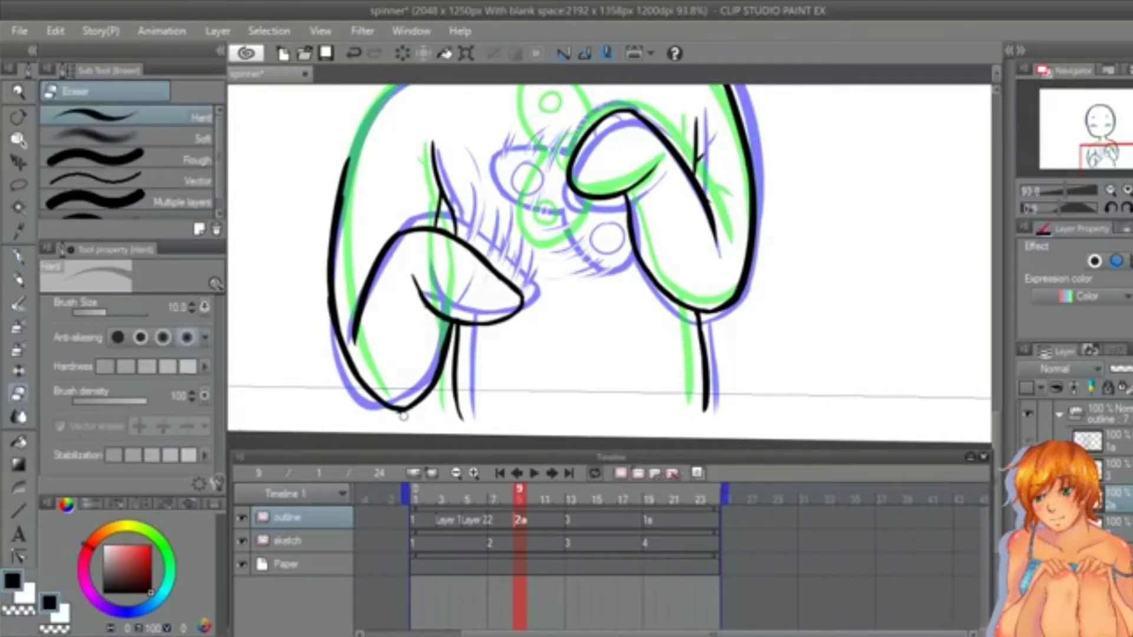
scroll(1008, 398, "up", 3)
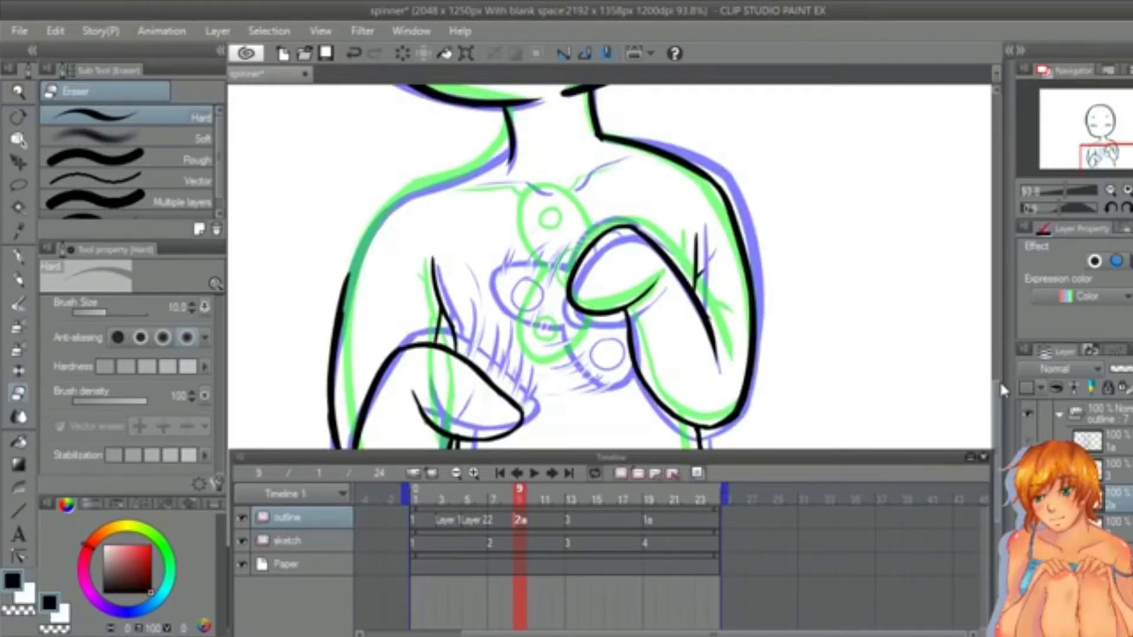
key("p")
key("ctrl+z")
mouse_move(509, 154)
left_mouse_down()
mouse_move(397, 201)
mouse_move(363, 245)
left_mouse_up()
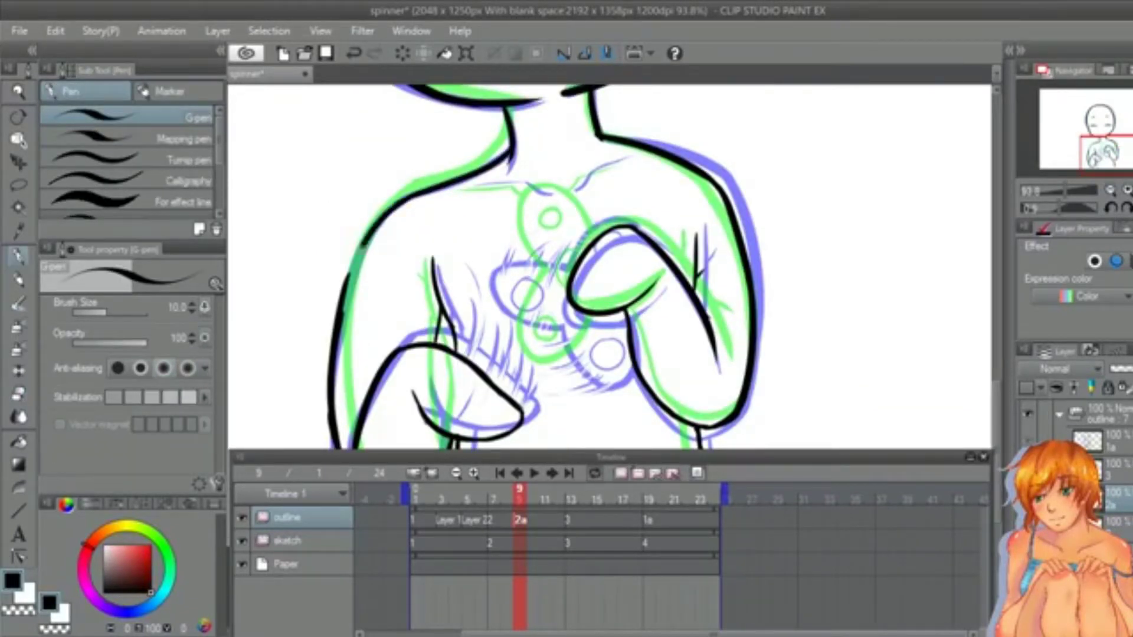
key("ctrl+z")
mouse_move(420, 195)
left_mouse_down()
mouse_move(360, 285)
mouse_move(341, 379)
left_mouse_up()
key("e")
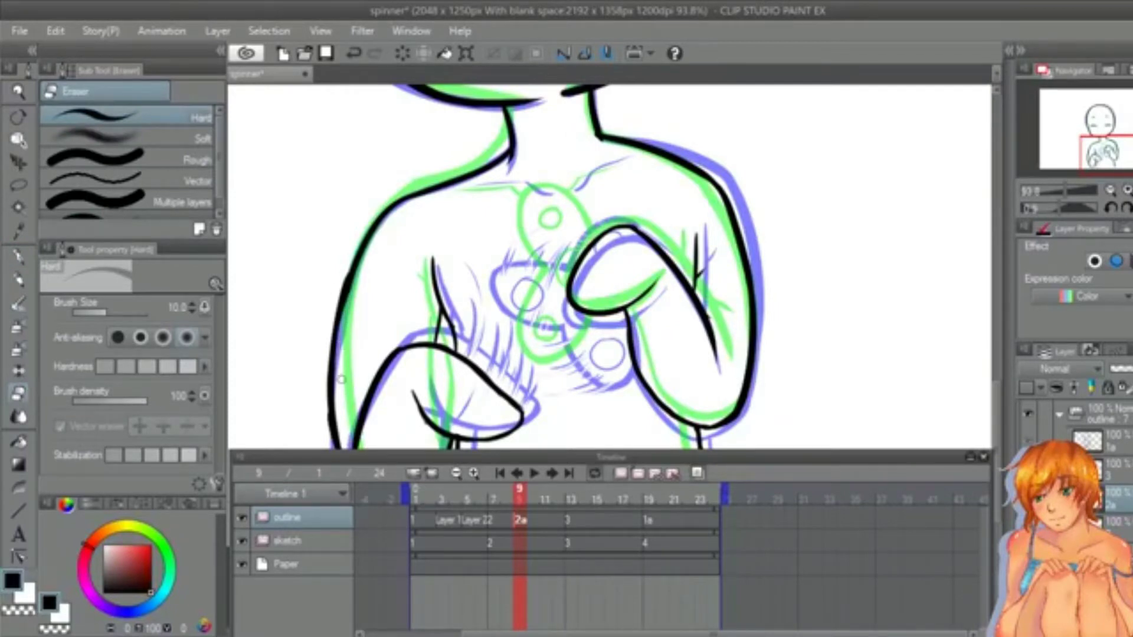
left_click_drag(349, 267, 337, 309)
Step: Erase the inner edge of the left forearm and redraw it from the wrist down to the elbow
left_click_drag(997, 392, 997, 439)
mouse_move(454, 263)
left_mouse_down()
mouse_move(421, 342)
mouse_move(443, 300)
left_mouse_up()
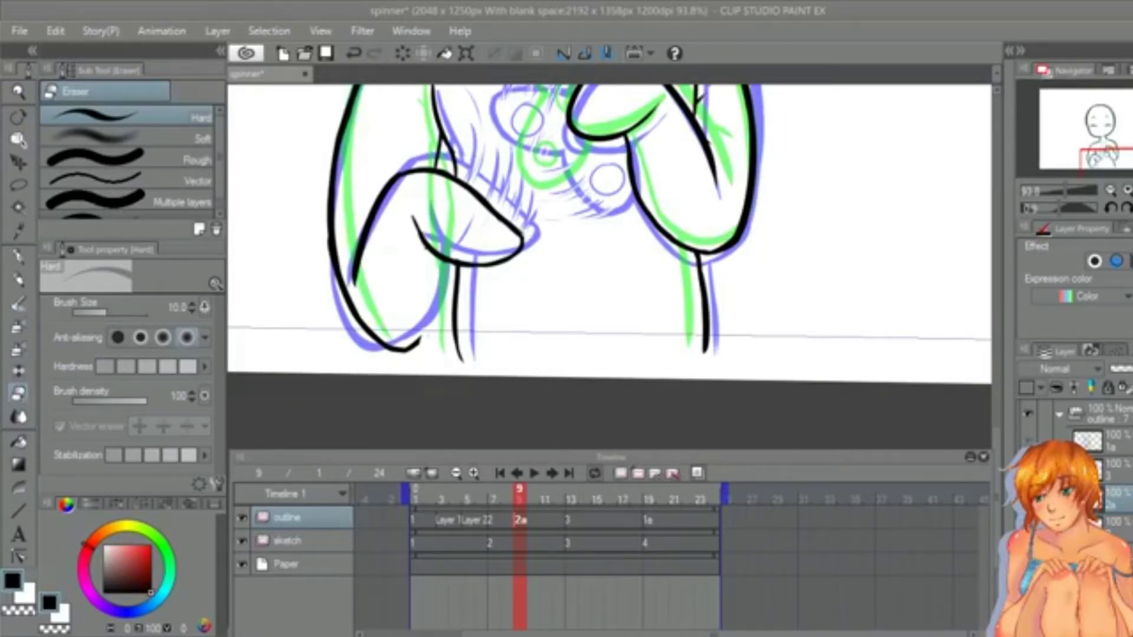
key("p")
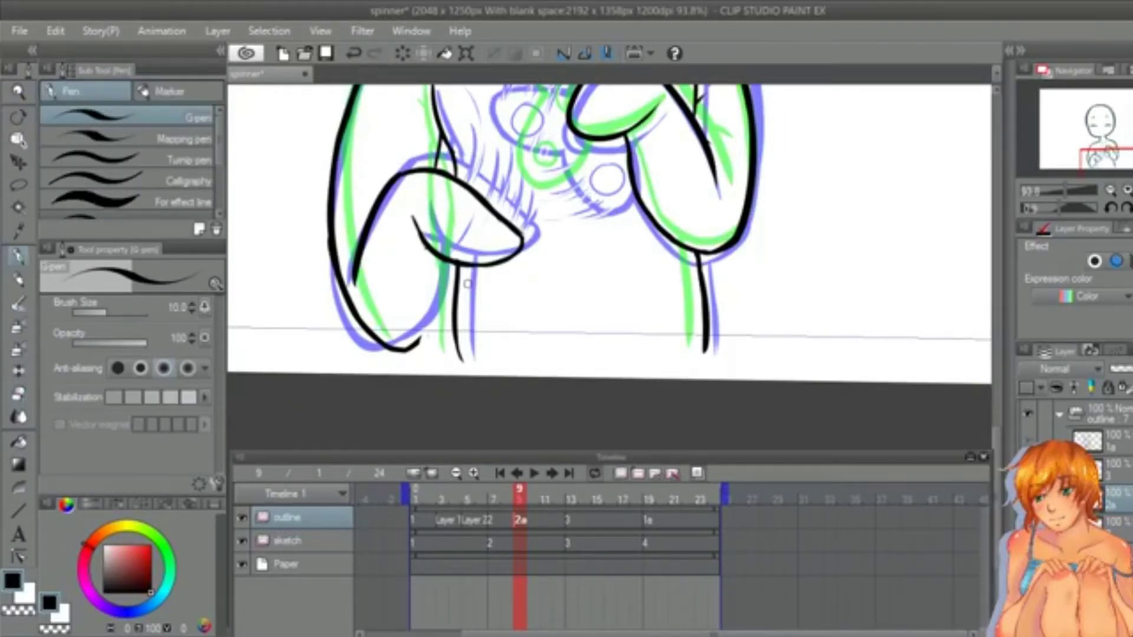
mouse_move(446, 261)
left_mouse_down()
mouse_move(445, 302)
mouse_move(418, 343)
mouse_move(444, 277)
left_mouse_up()
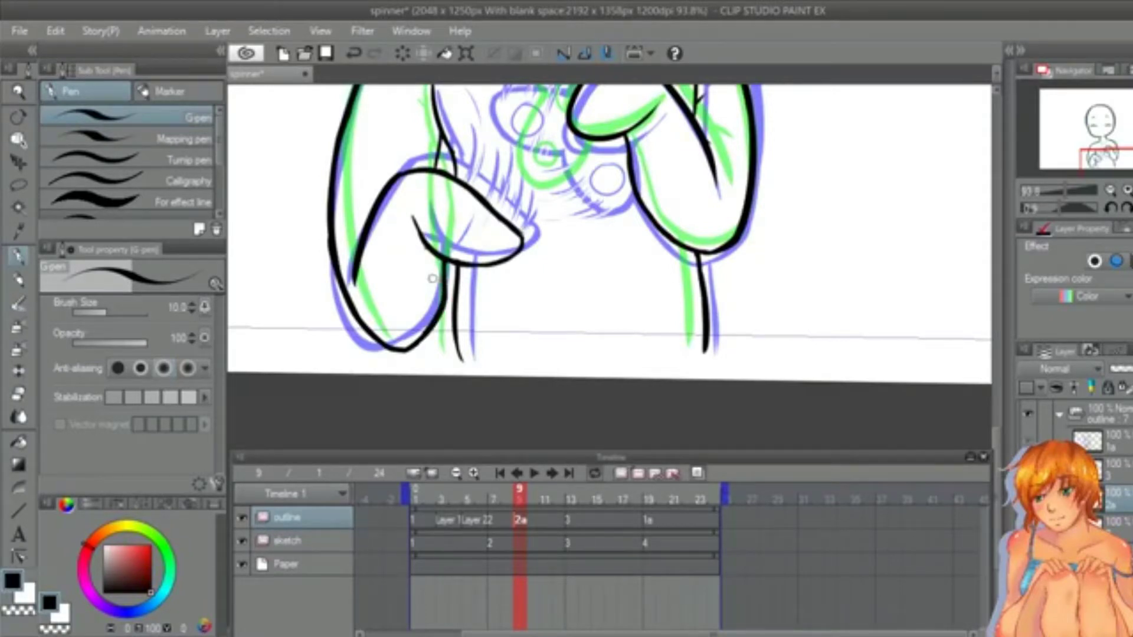
key("e")
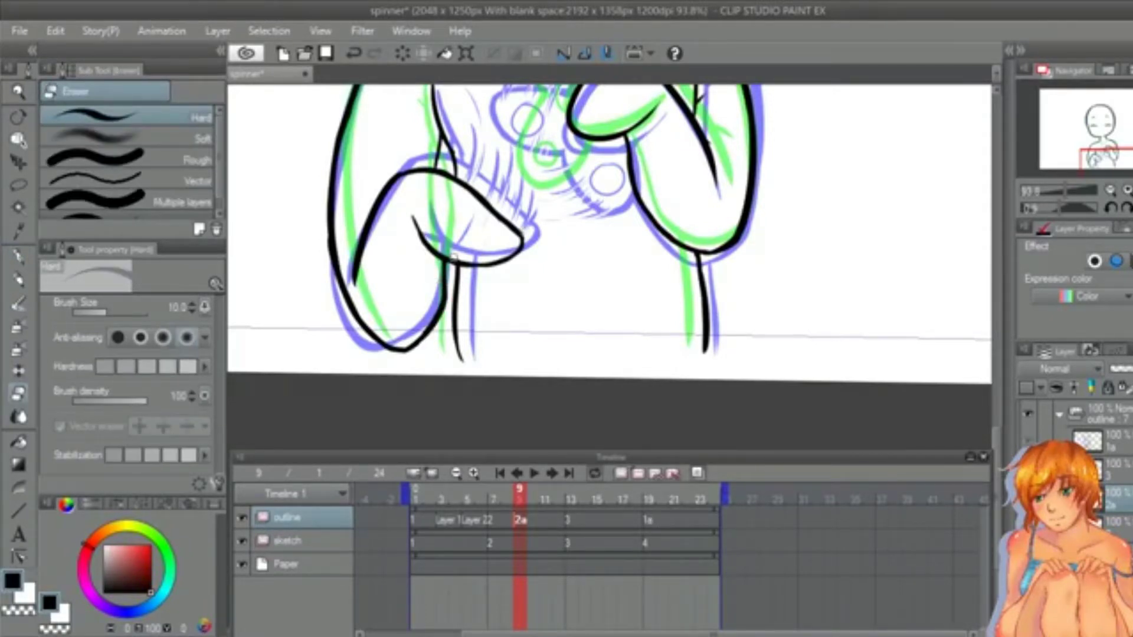
left_click(13, 96)
left_click_drag(656, 210, 601, 212)
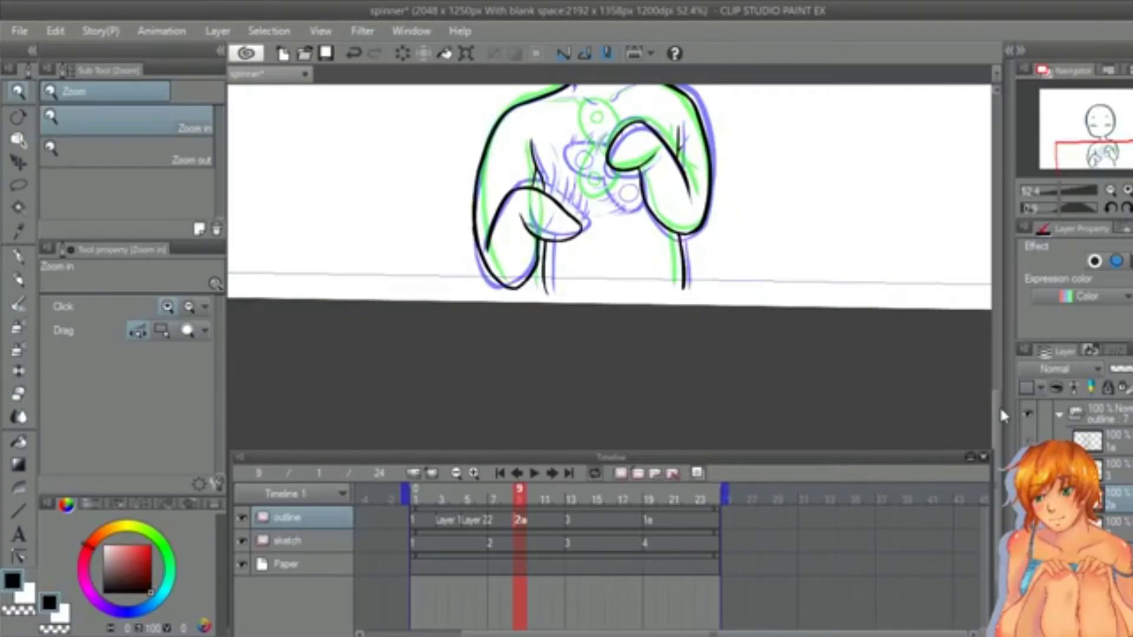
Step: Ink both collarbone lines below the neck with the G-pen, following the sketch
left_click_drag(1000, 408, 998, 339)
left_click_drag(622, 300, 677, 299)
left_click(13, 258)
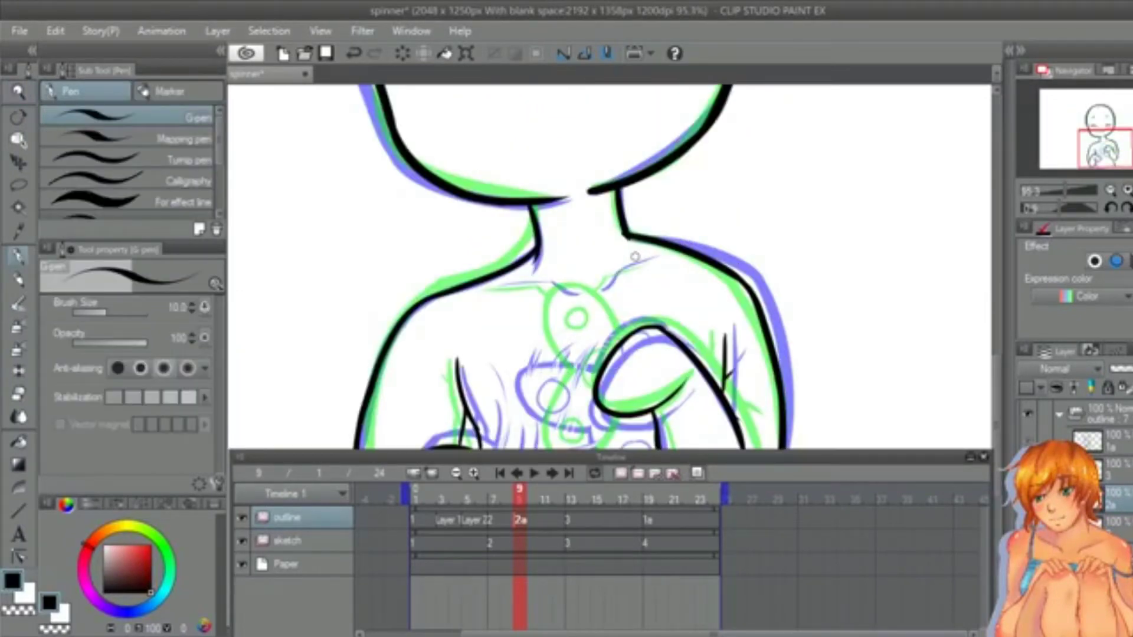
left_click_drag(601, 289, 655, 257)
left_click_drag(578, 294, 499, 286)
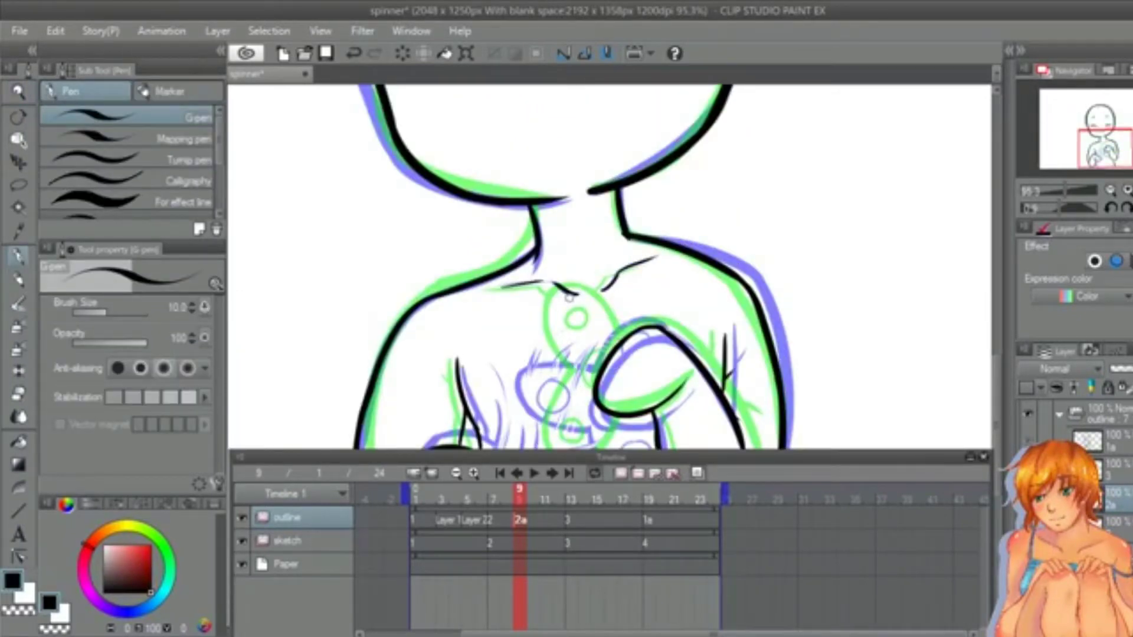
Step: Lasso the two collarbone strokes, adjust their placement with a free transform and clear the selection
key("m")
mouse_move(649, 255)
left_mouse_down()
mouse_move(560, 270)
mouse_move(652, 259)
left_mouse_up()
key("ctrl+t")
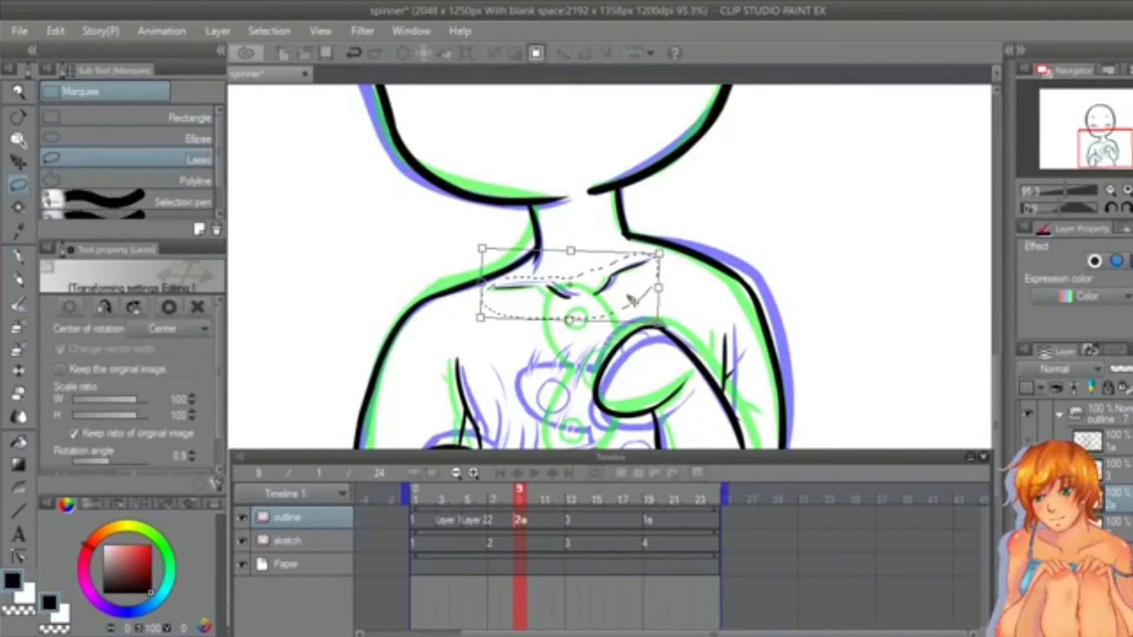
key("Return")
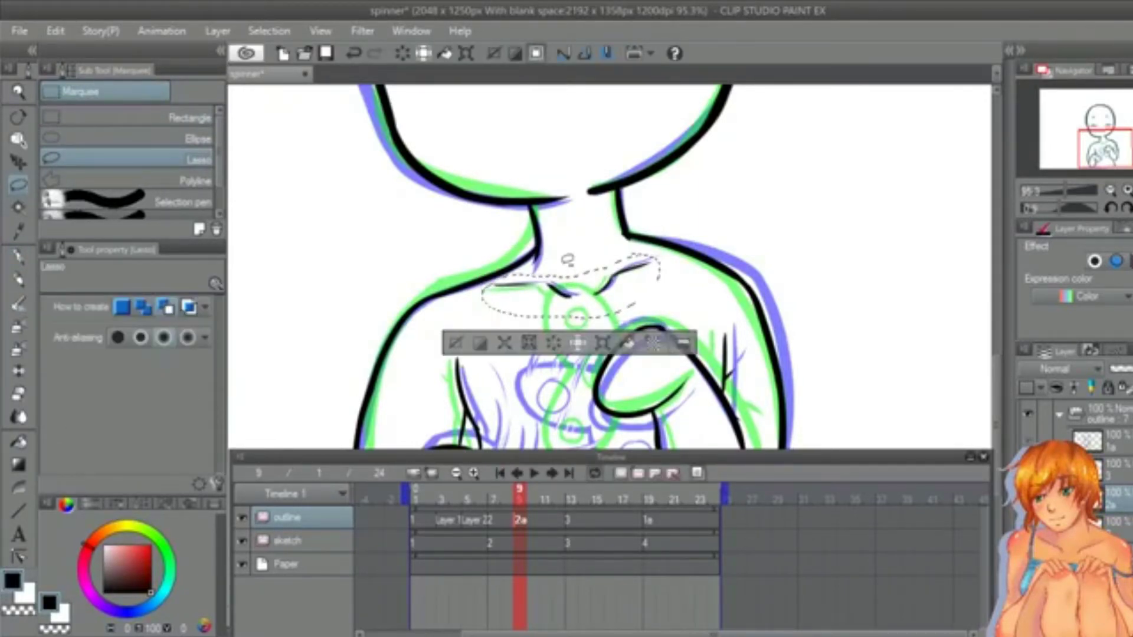
key("ctrl+d")
Step: Ink the outline of the fidget spinner's upper-left lobe from the hand around and back, redoing it until the curve is smooth
left_click_drag(997, 390, 1001, 349)
key("/")
left_click_drag(637, 247, 600, 287)
left_click_drag(997, 347, 998, 372)
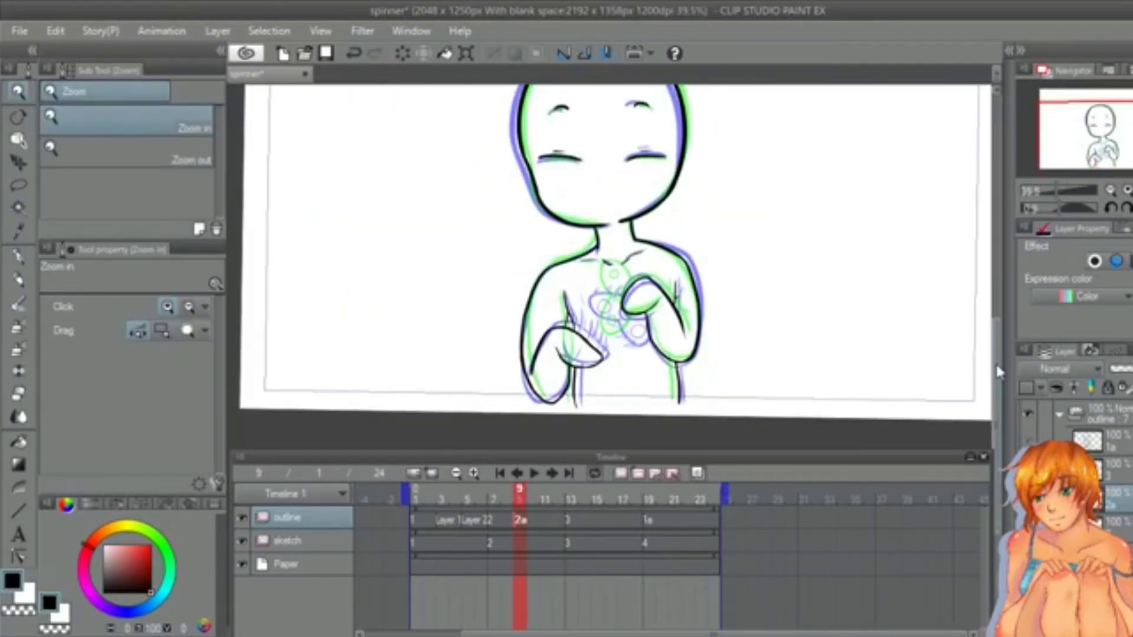
scroll(649, 298, "up", 5)
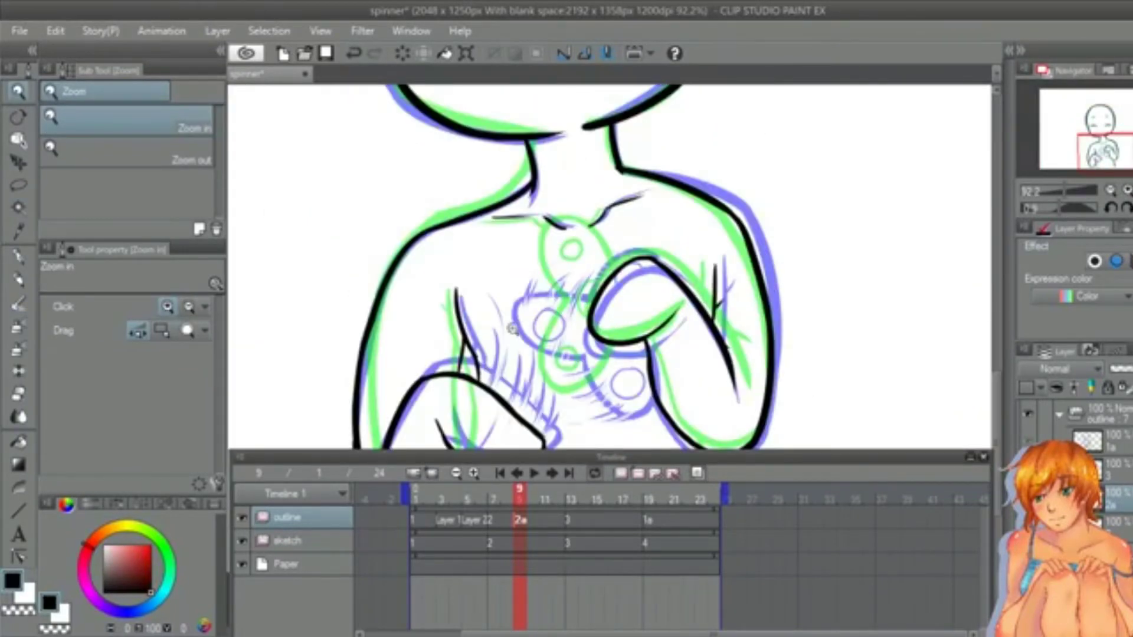
left_click(18, 256)
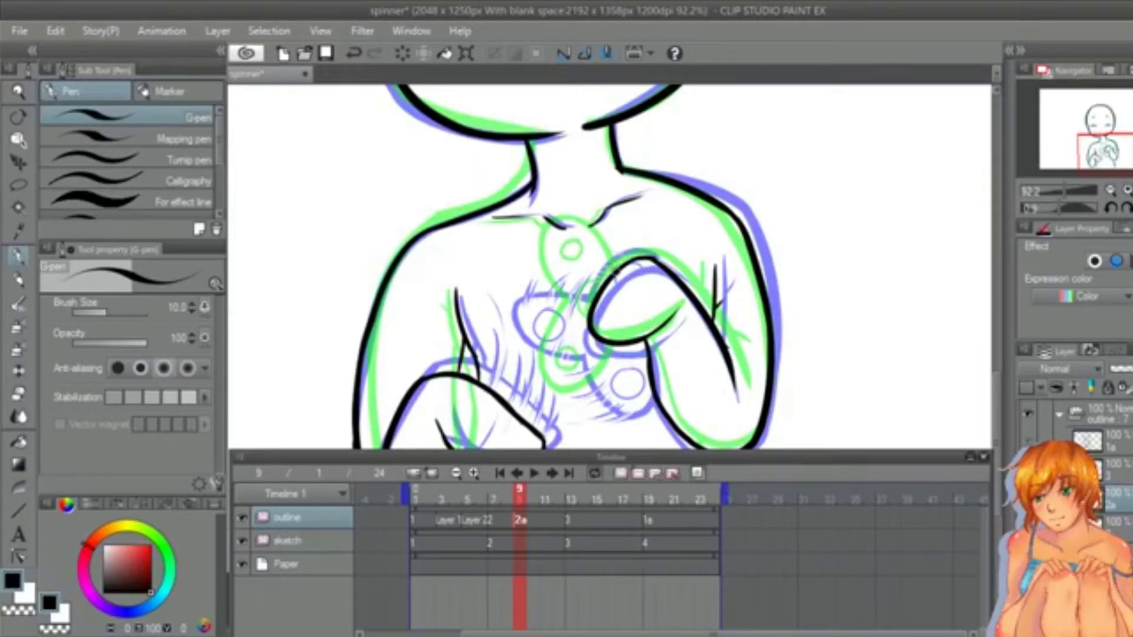
key("ctrl+z")
mouse_move(592, 301)
left_mouse_down()
mouse_move(551, 378)
mouse_move(552, 359)
mouse_move(517, 339)
mouse_move(584, 358)
left_mouse_up()
key("ctrl+z")
key("ctrl+z")
key("ctrl+z")
key("ctrl+z")
left_click_drag(518, 303, 592, 303)
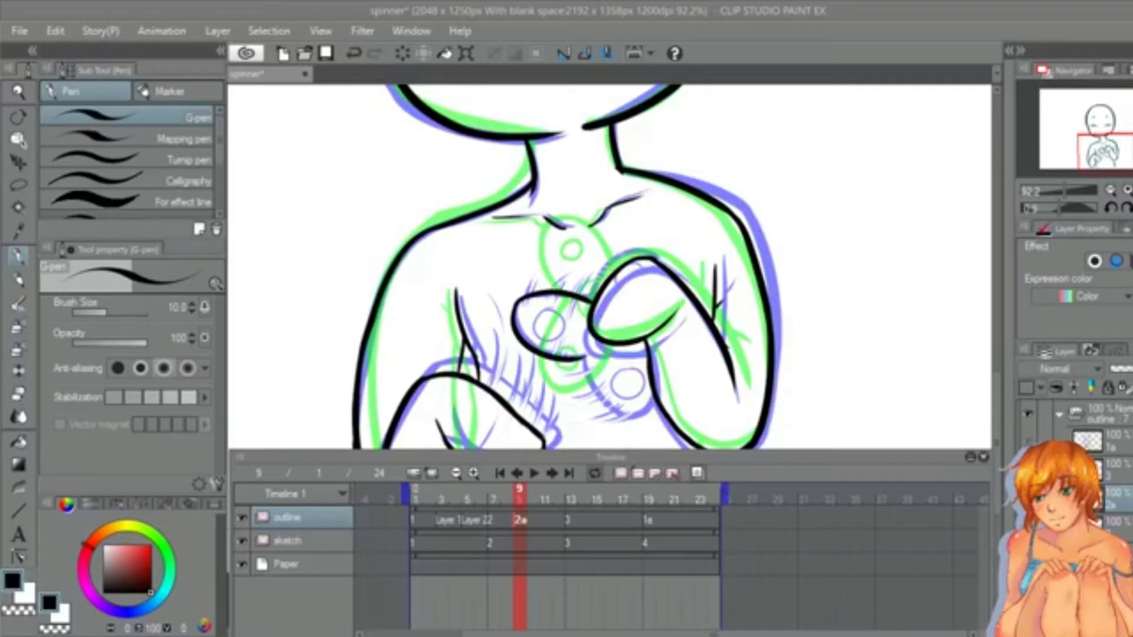
Step: Ink the outer curve of the spinner's lower lobe from the upper lobe to the forearm, undoing the misplaced attempts
scroll(996, 397, "down", 1)
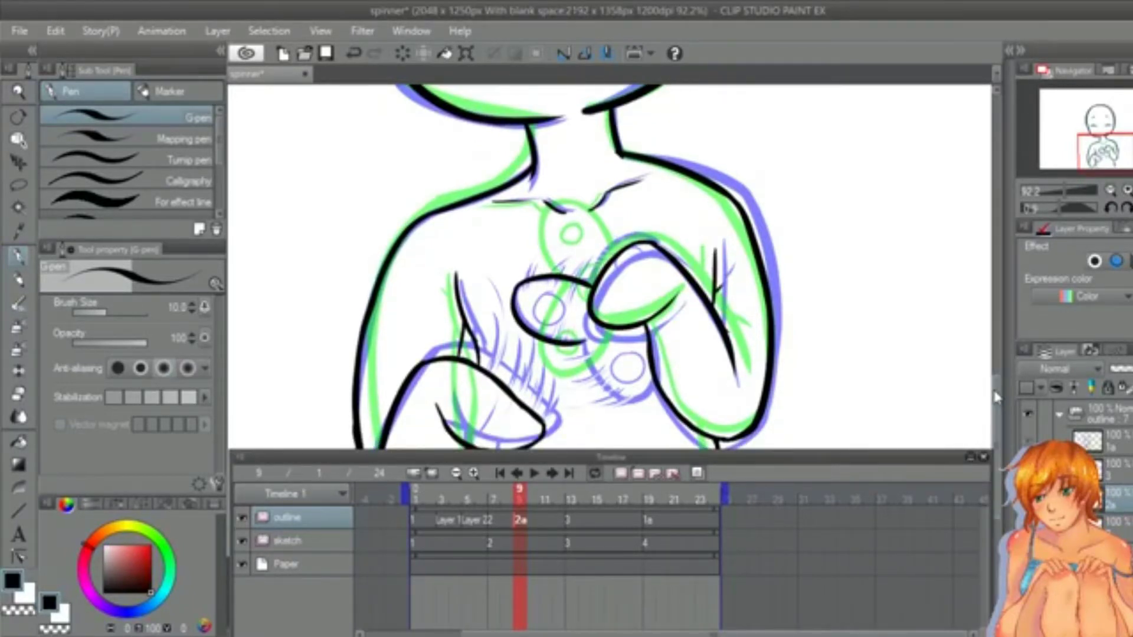
scroll(996, 397, "down", 3)
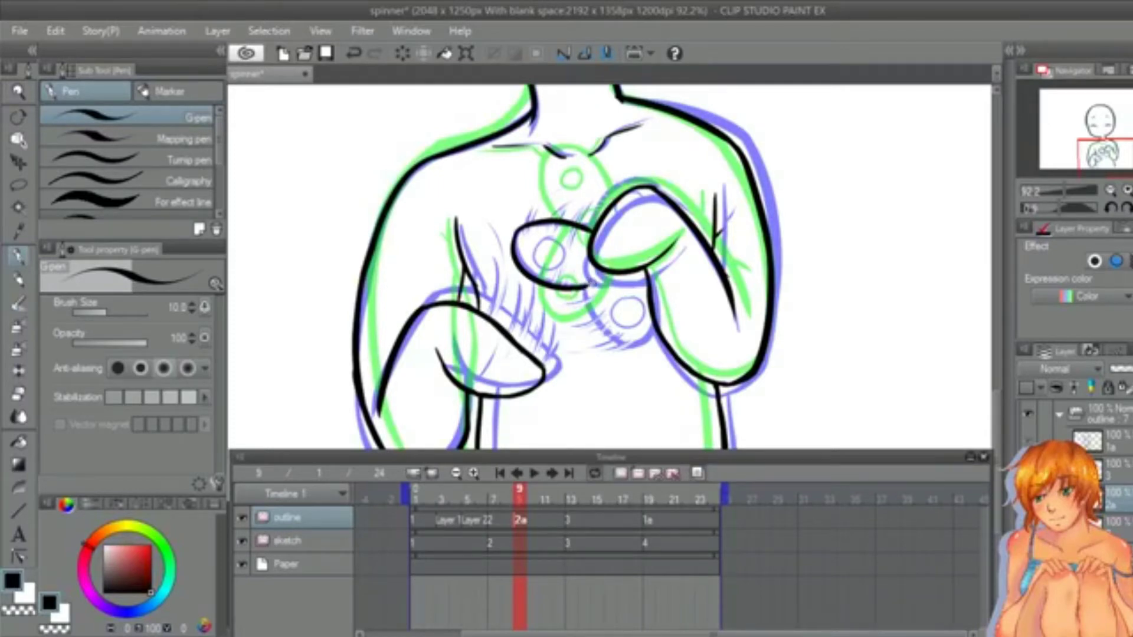
left_click_drag(593, 287, 652, 334)
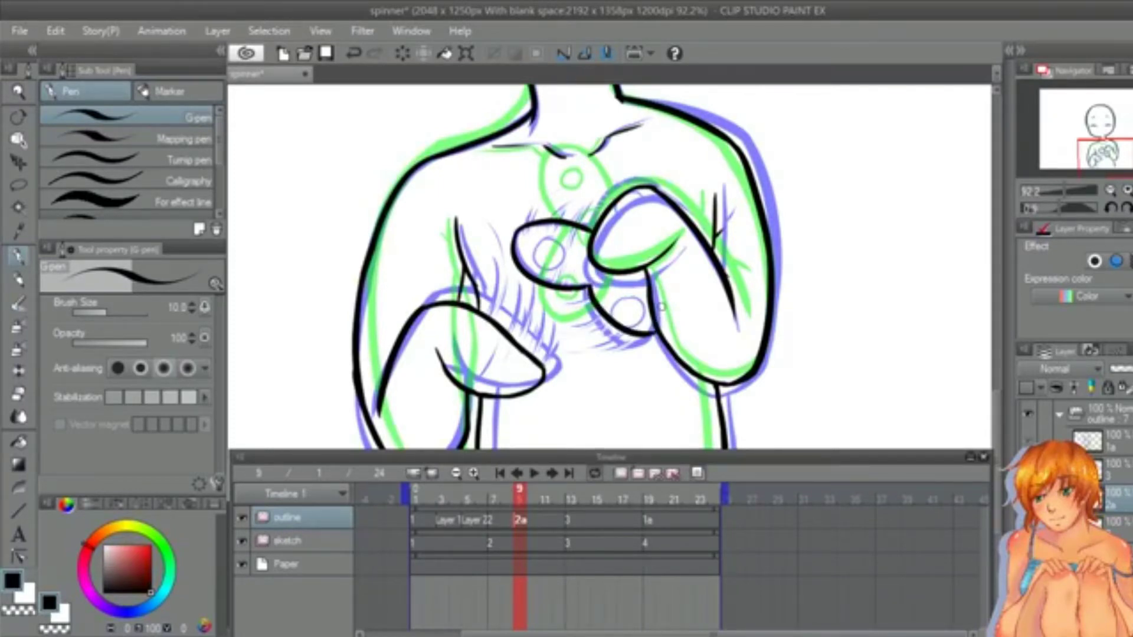
key("ctrl+z")
left_click_drag(596, 282, 656, 357)
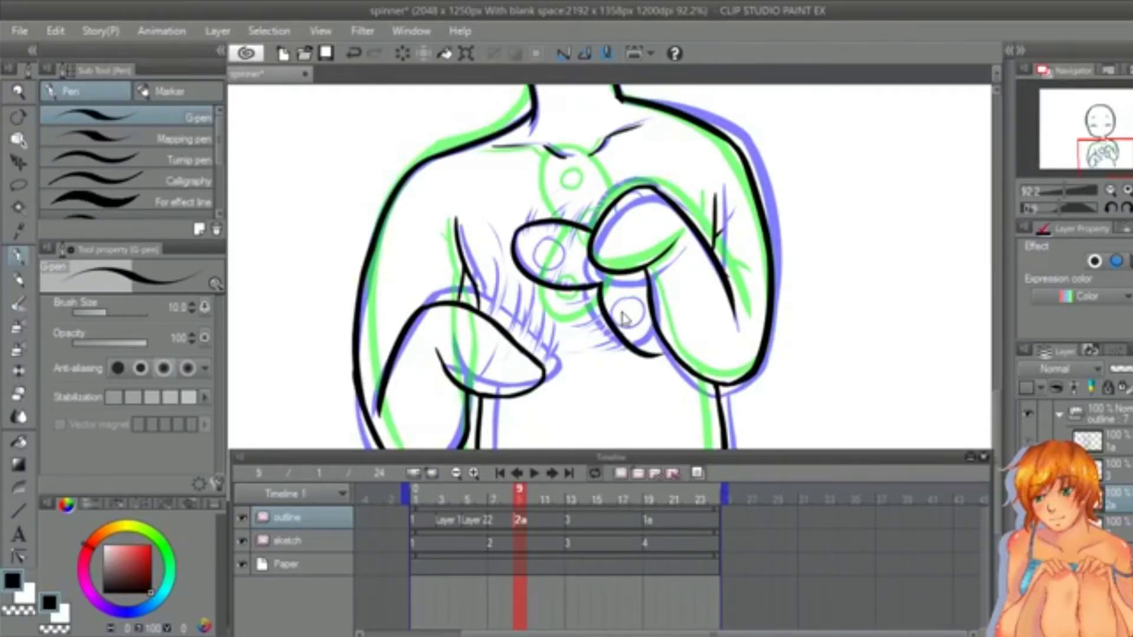
key("ctrl+z")
mouse_move(597, 283)
left_mouse_down()
mouse_move(639, 303)
mouse_move(665, 344)
mouse_move(644, 324)
mouse_move(648, 344)
mouse_move(652, 322)
mouse_move(603, 284)
left_mouse_up()
key("ctrl+z")
key("ctrl+z")
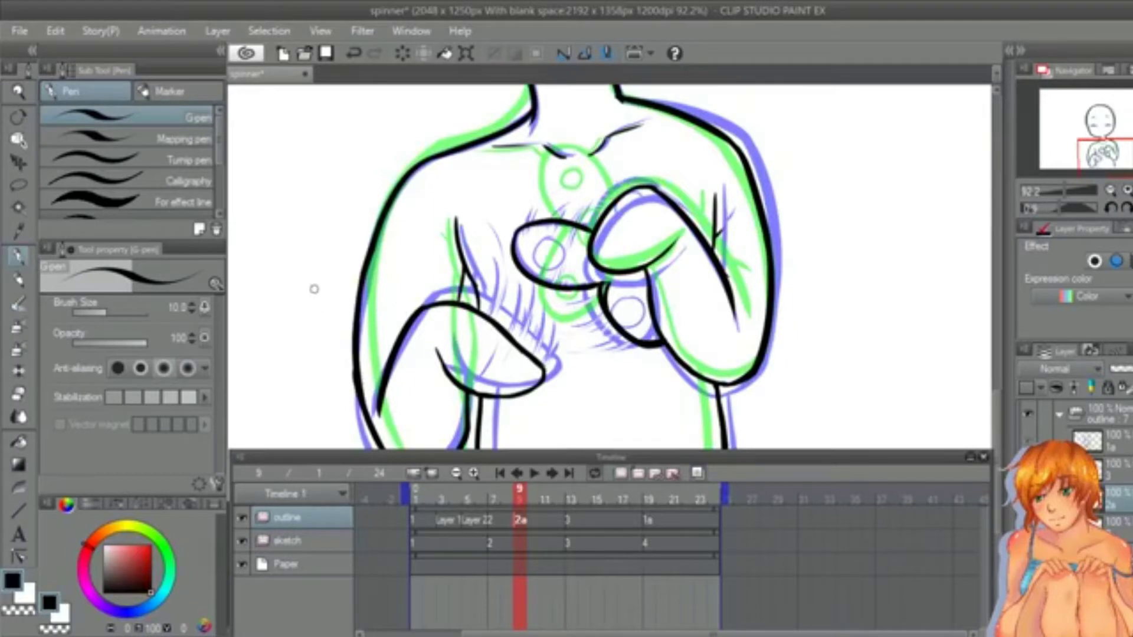
Step: Lasso the lower spinner lobe, adjust its placement slightly with a free transform and clear the selection
key("e")
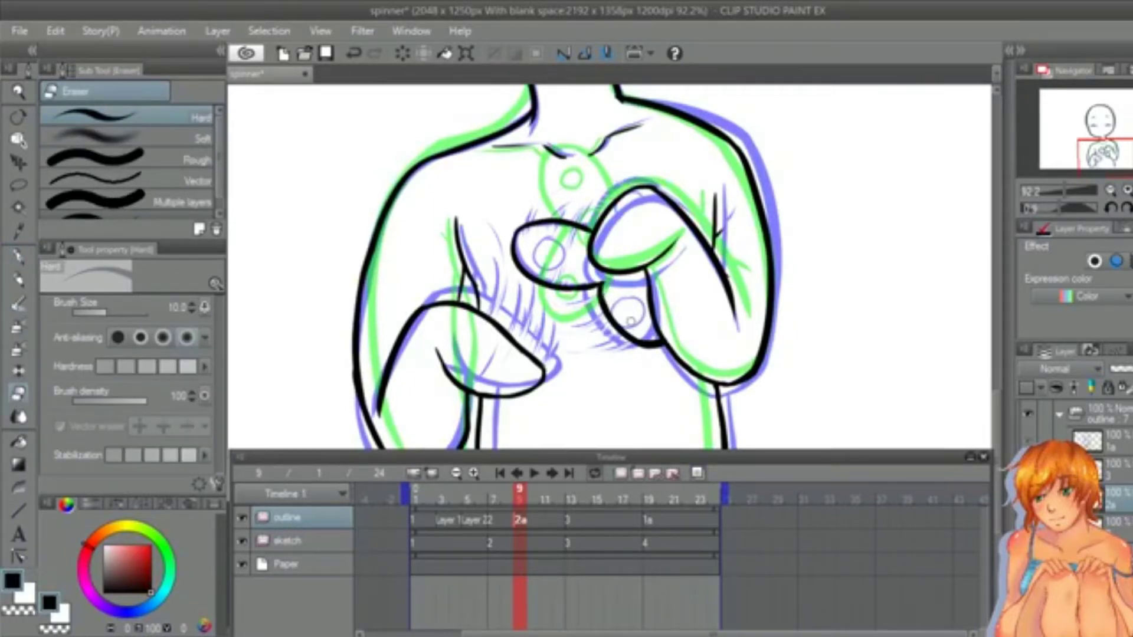
key("m")
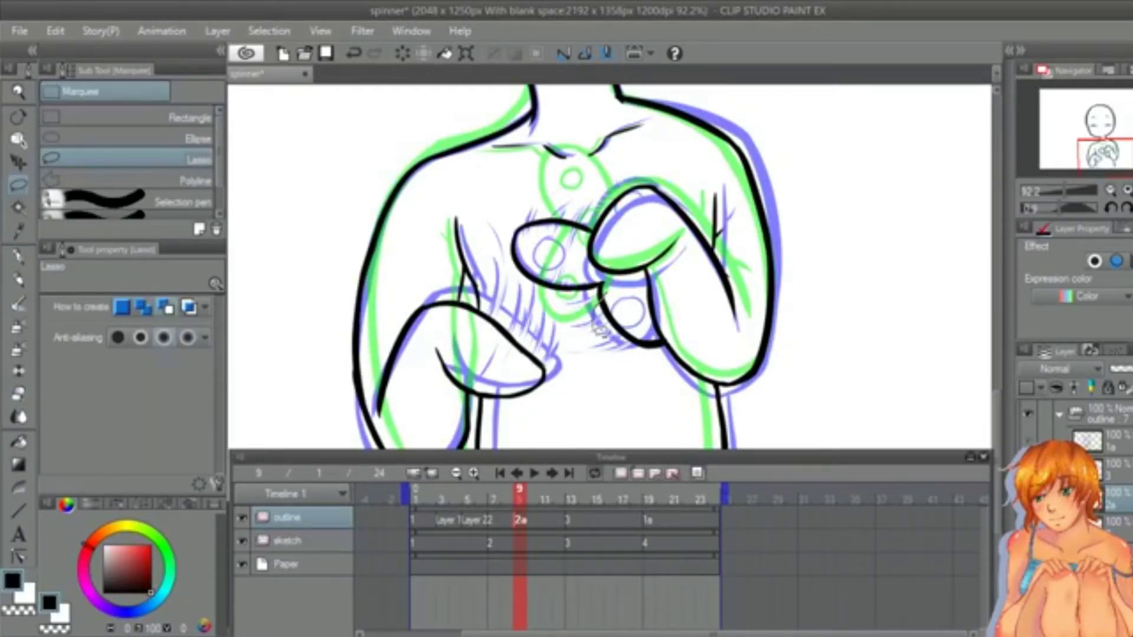
mouse_move(599, 329)
left_mouse_down()
mouse_move(669, 337)
mouse_move(649, 313)
mouse_move(649, 348)
left_mouse_up()
key("ctrl+t")
left_click_drag(565, 266, 568, 263)
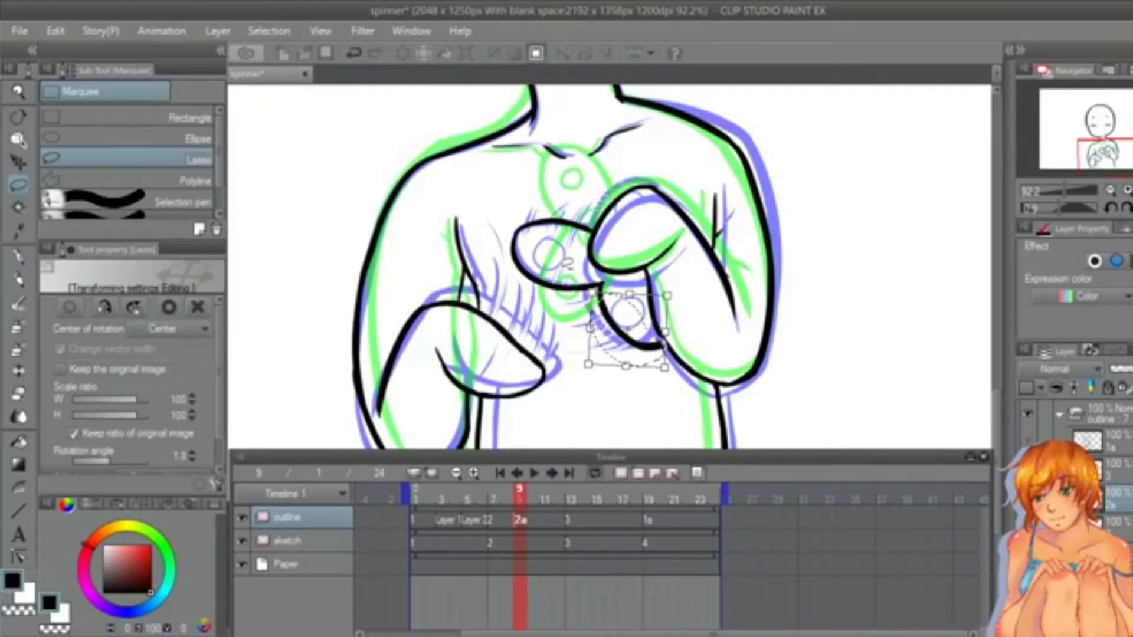
key("Return")
key("ctrl+d")
Step: Thin the inner side of the lower lobe's line with the hard eraser and tidy its join with the forearm
key("ctrl+space")
left_click_drag(618, 312, 654, 306)
key("e")
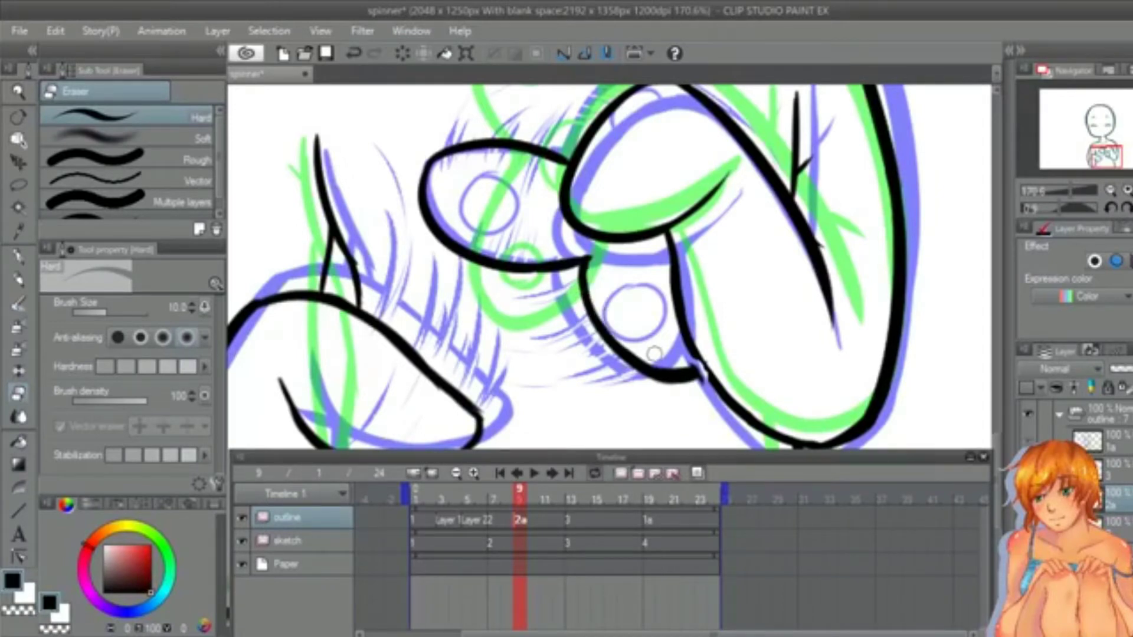
left_click_drag(653, 354, 605, 320)
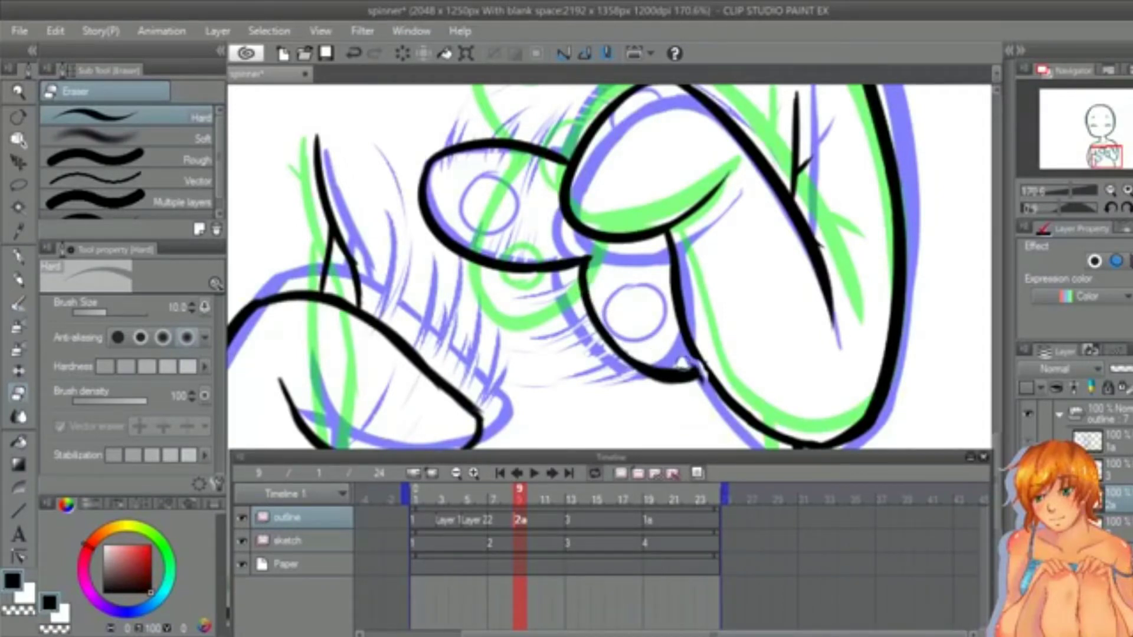
key("p")
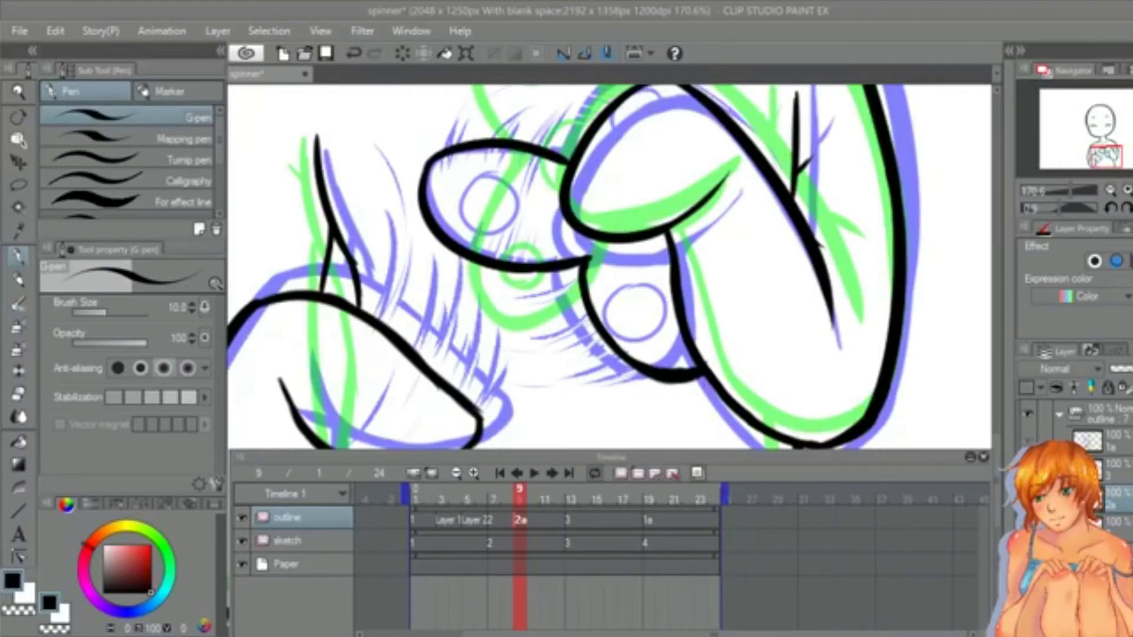
Step: Save the spinner animation file
key("ctrl+space")
left_click_drag(615, 234, 593, 236)
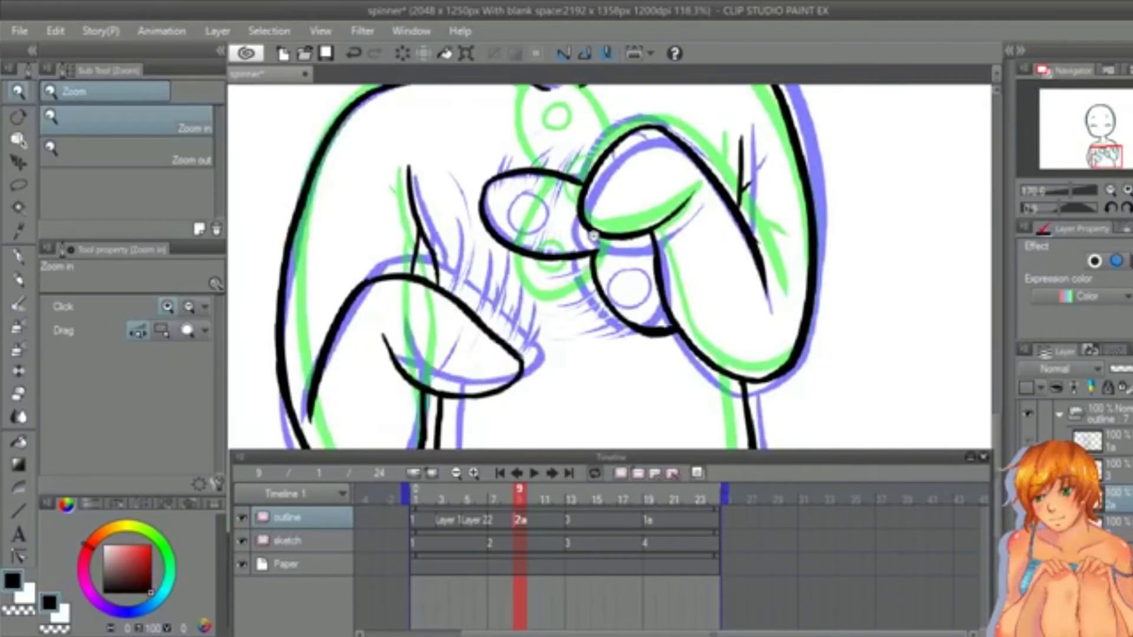
left_click(593, 236, "alt")
left_click(19, 185)
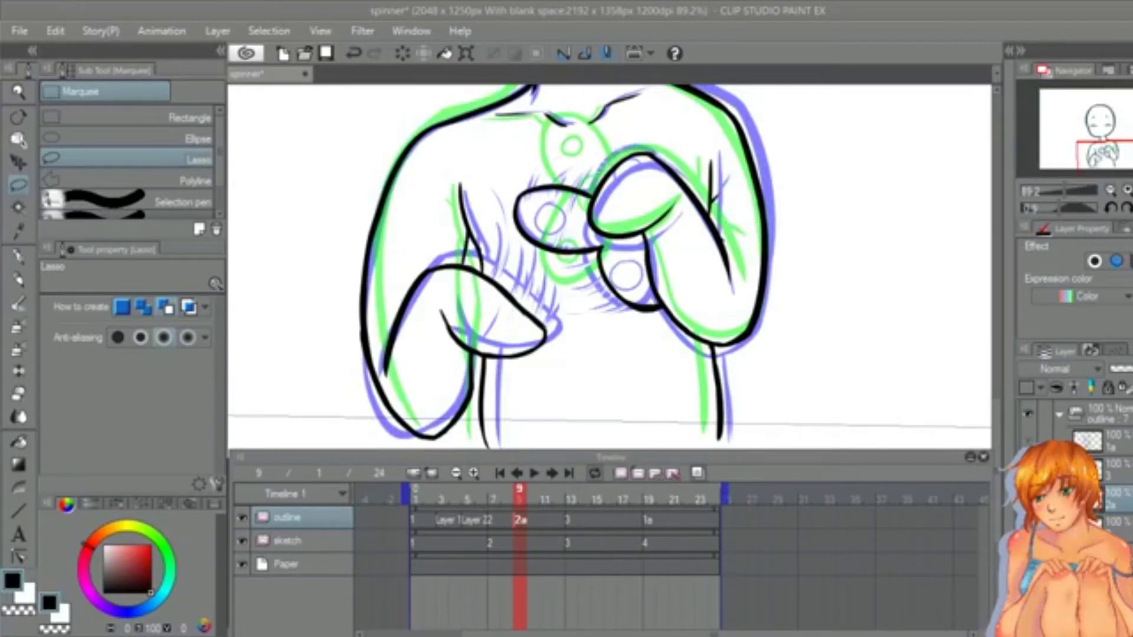
key("ctrl+s")
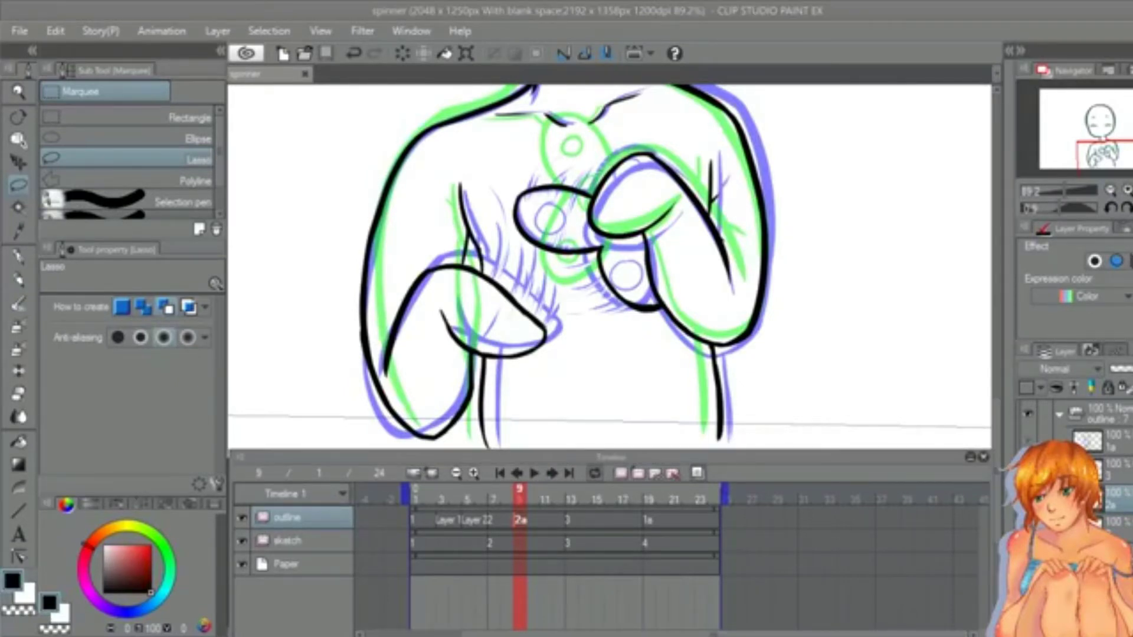
Step: Lasso both spinner lobe outlines and rotate them clockwise to about 10.7 degrees in a free transform
left_click(18, 93)
left_click_drag(640, 224, 696, 224)
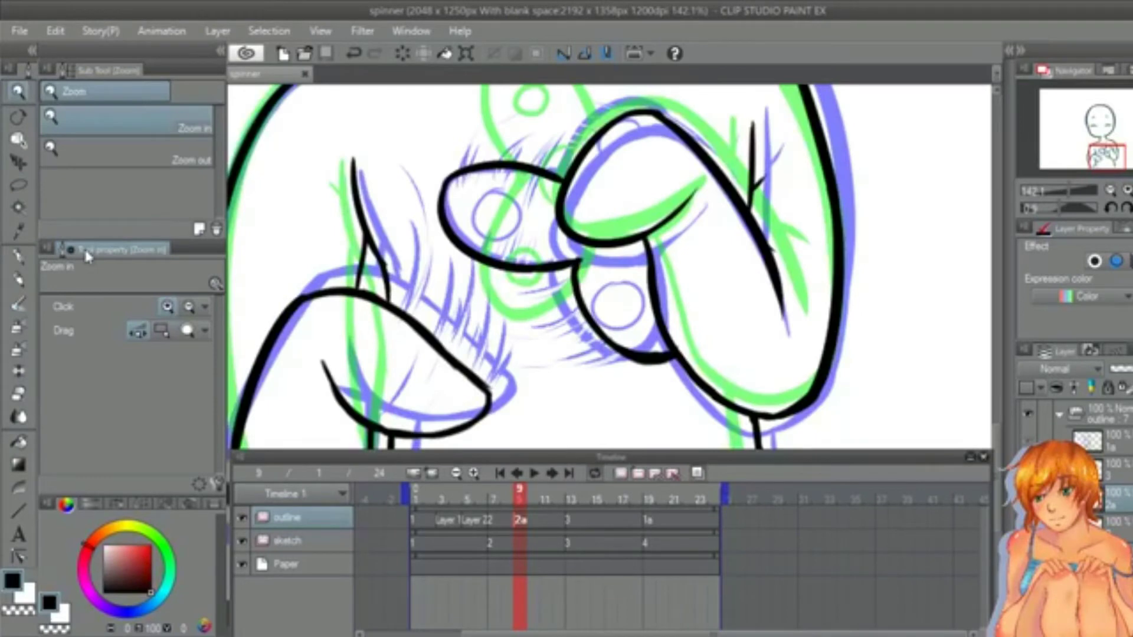
left_click(19, 185)
mouse_move(674, 356)
left_mouse_down()
mouse_move(533, 328)
mouse_move(447, 272)
mouse_move(546, 152)
mouse_move(561, 177)
mouse_move(533, 221)
mouse_move(608, 278)
left_mouse_up()
key("ctrl+t")
mouse_move(633, 337)
left_mouse_down()
mouse_move(623, 313)
mouse_move(640, 333)
mouse_move(636, 293)
mouse_move(671, 320)
left_mouse_up()
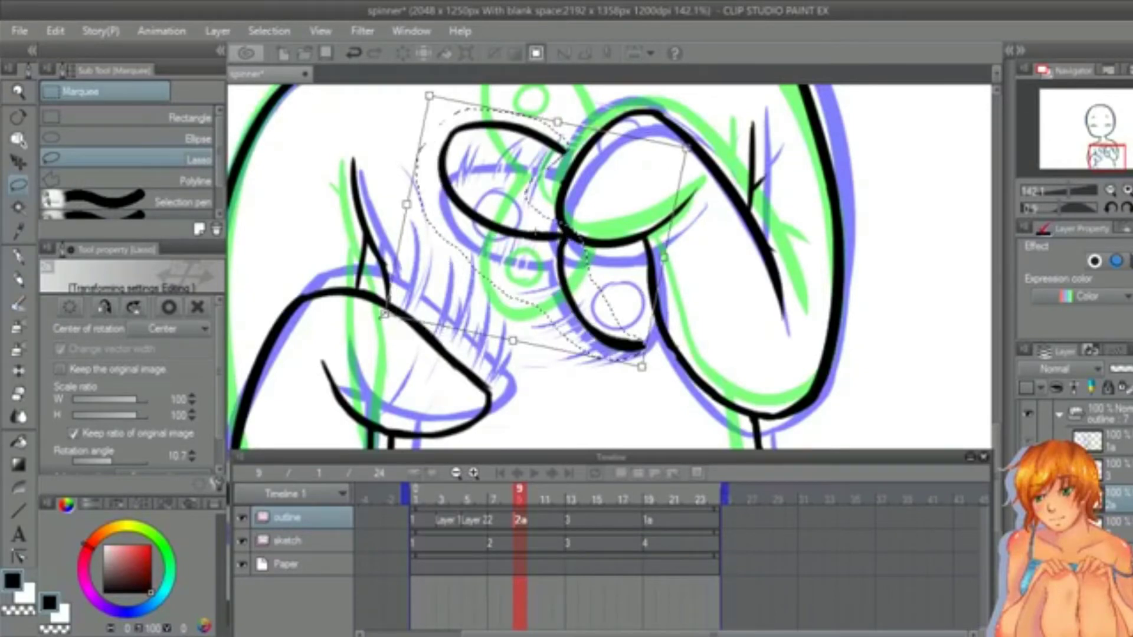
Step: Unlock the aspect ratio, reshape the lobes to 91 wide and 104 high at about 11.5 degrees, and apply the transform
left_click(81, 435)
left_click_drag(385, 314, 364, 326)
left_click_drag(412, 94, 436, 122)
mouse_move(622, 267)
left_mouse_down()
mouse_move(617, 248)
mouse_move(603, 262)
left_mouse_up()
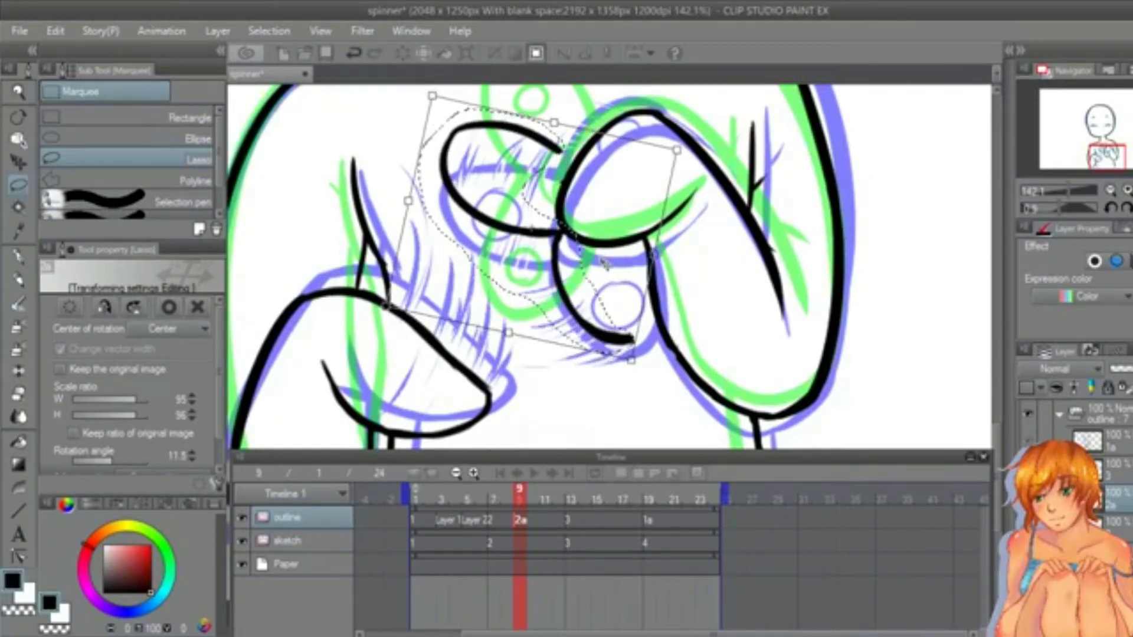
left_click_drag(386, 305, 381, 309)
left_click_drag(428, 96, 442, 109)
left_click_drag(511, 336, 510, 357)
left_click_drag(558, 135, 560, 131)
left_click_drag(552, 275, 548, 275)
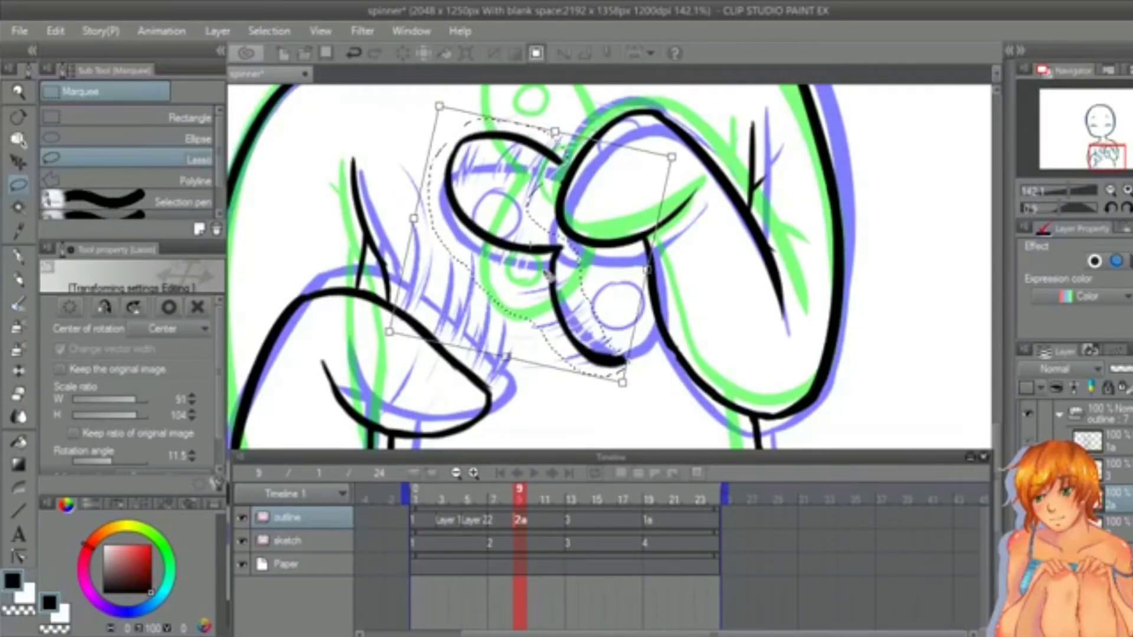
left_click(168, 307)
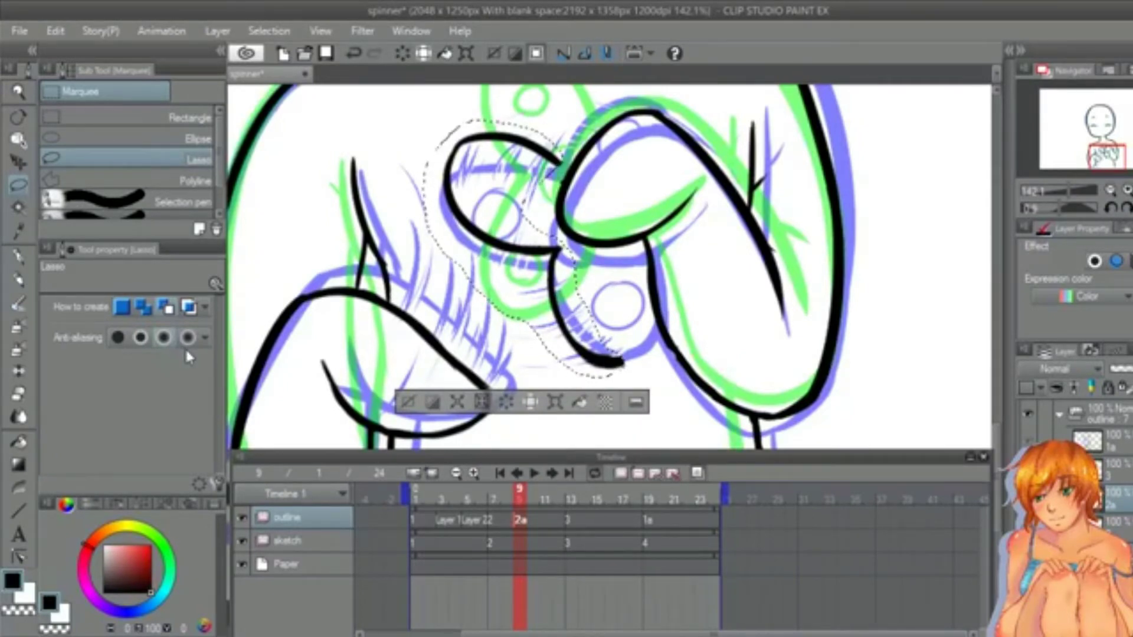
Step: Clear the selection, ink the lower lobe's missing edge up to the forearm and trim its thick bottom line
key("ctrl+d")
left_click(18, 256)
left_click_drag(621, 360, 657, 331)
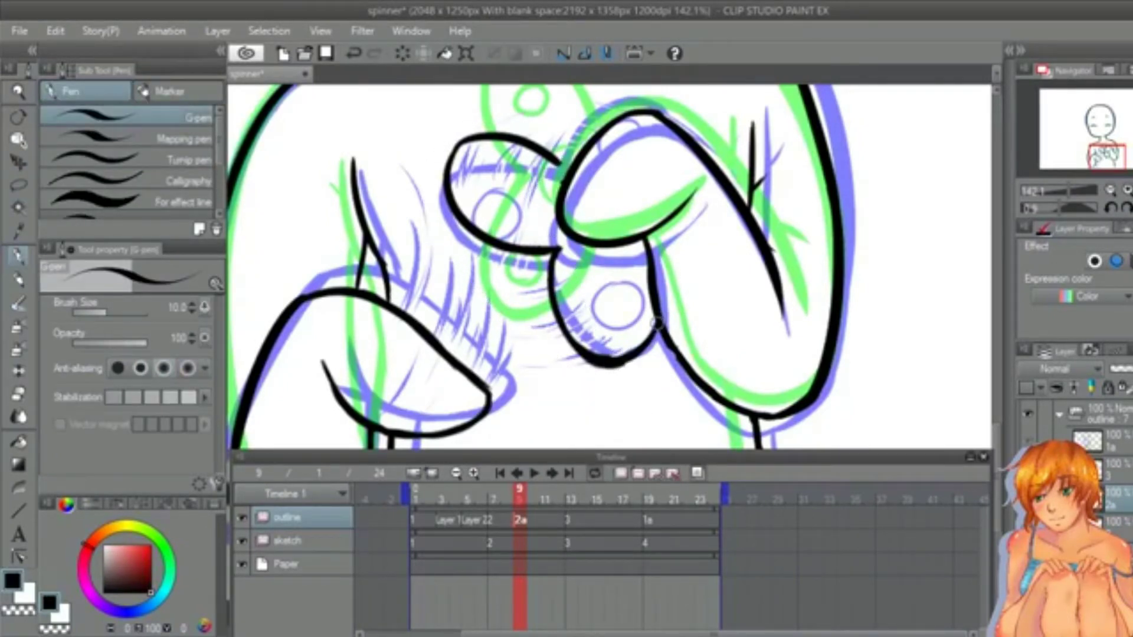
key("e")
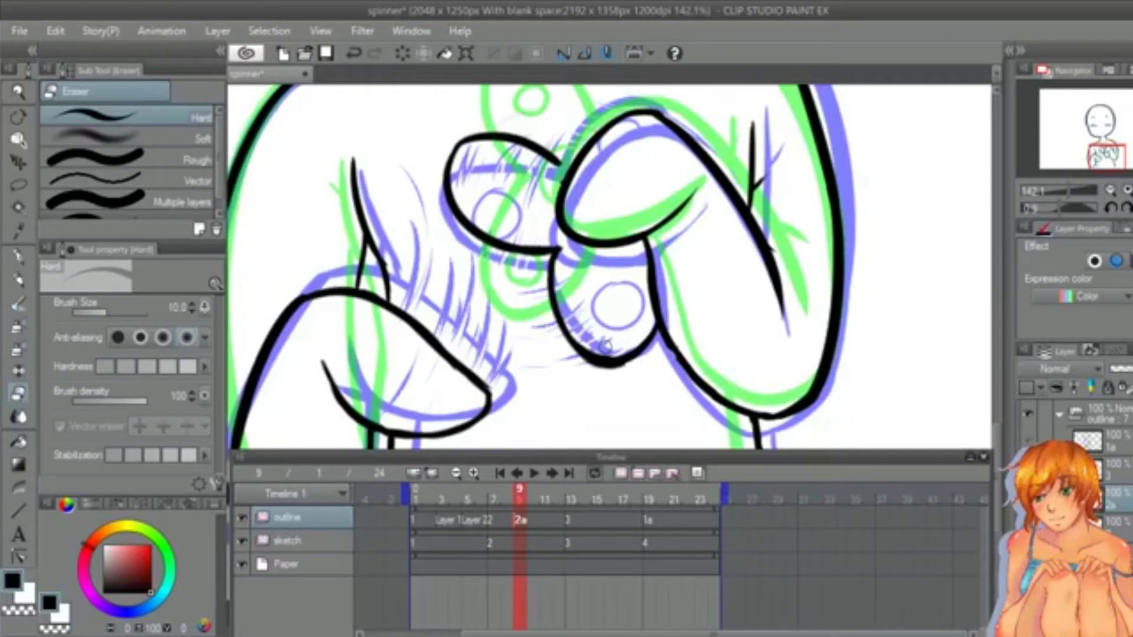
left_click_drag(574, 358, 631, 367)
Step: Ink the spinner's small centre edge under the hand and a round hole inside each of the two lobes
key("p")
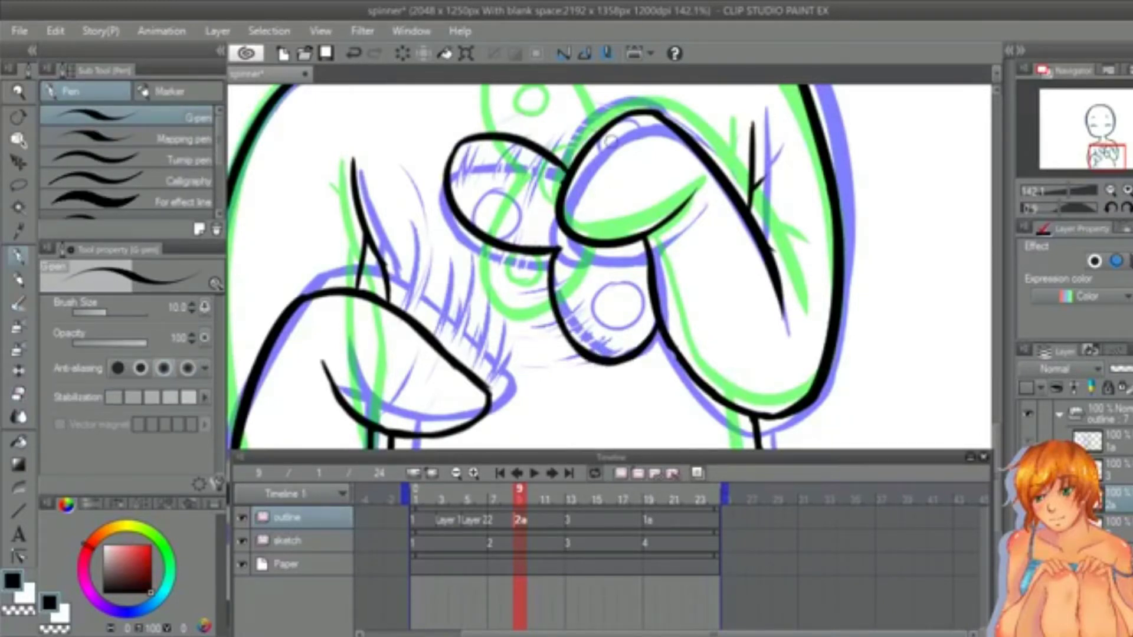
left_click_drag(558, 228, 610, 247)
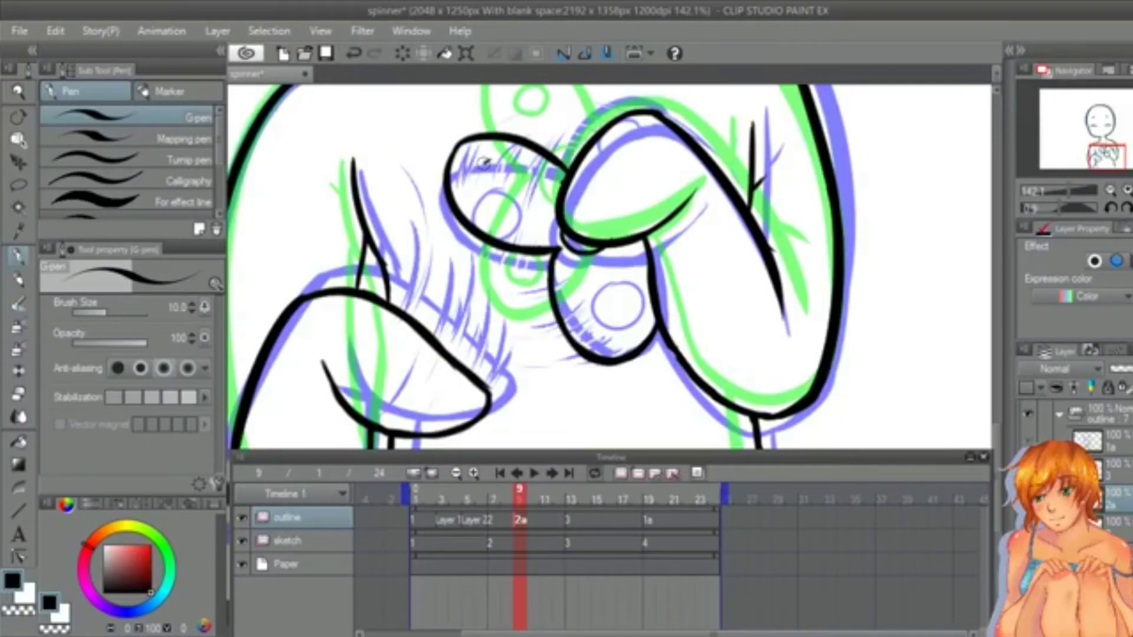
left_click_drag(484, 162, 482, 164)
mouse_move(605, 282)
left_mouse_down()
mouse_move(637, 298)
mouse_move(603, 288)
left_mouse_up()
key("ctrl+z")
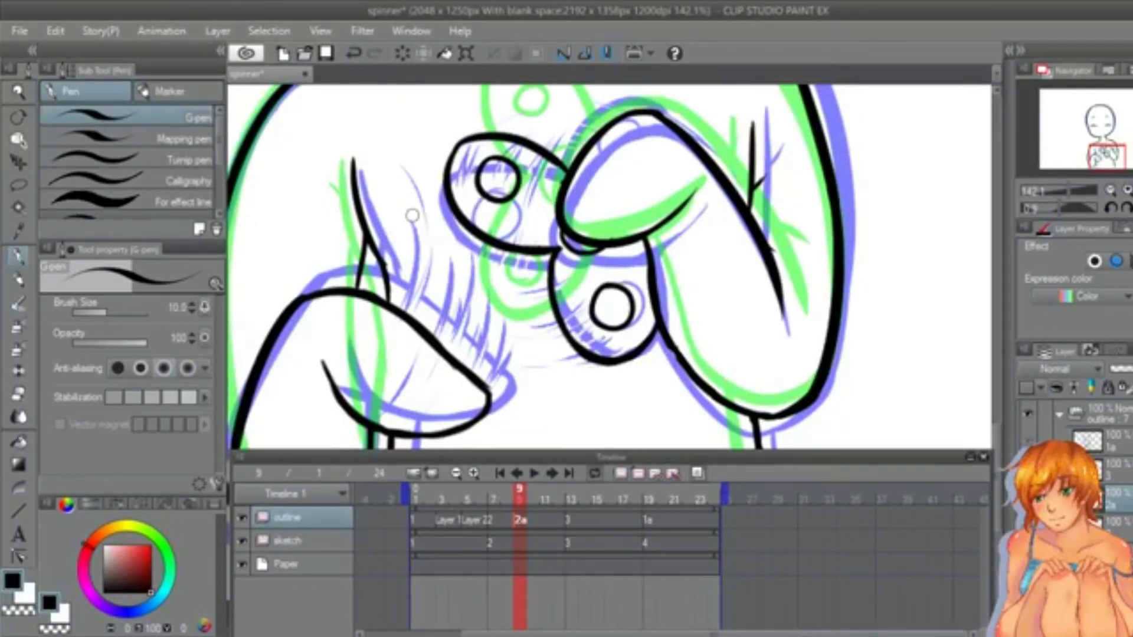
Step: Erase short gaps across the outlines of the upper and lower spinner lobes to suggest motion
left_click(19, 393)
mouse_move(451, 214)
left_mouse_down()
mouse_move(494, 211)
mouse_move(482, 246)
left_mouse_up()
left_click_drag(496, 233, 490, 249)
left_click_drag(507, 235, 500, 255)
left_click_drag(553, 145, 542, 165)
left_click_drag(517, 128, 508, 148)
left_click_drag(499, 127, 491, 146)
left_click_drag(484, 129, 476, 145)
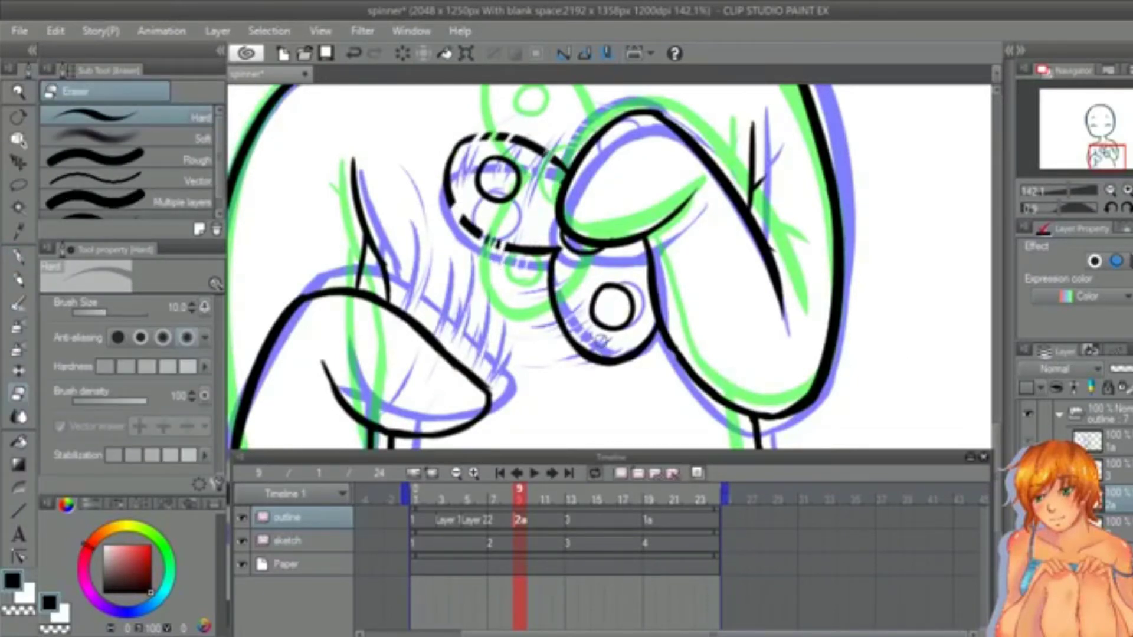
left_click_drag(586, 341, 570, 353)
left_click_drag(578, 331, 558, 341)
left_click_drag(561, 272, 544, 278)
Step: Ink tapered motion lines sweeping down from the lower edge of the upper spinner lobe
left_click(18, 257)
left_click_drag(448, 193, 469, 276)
mouse_move(453, 194)
left_mouse_down()
mouse_move(478, 271)
mouse_move(517, 302)
left_mouse_up()
left_click_drag(479, 236, 502, 291)
left_click_drag(485, 208, 482, 250)
left_click_drag(501, 217, 494, 262)
left_click_drag(508, 236, 512, 281)
left_click_drag(525, 219, 521, 253)
left_click_drag(542, 220, 533, 246)
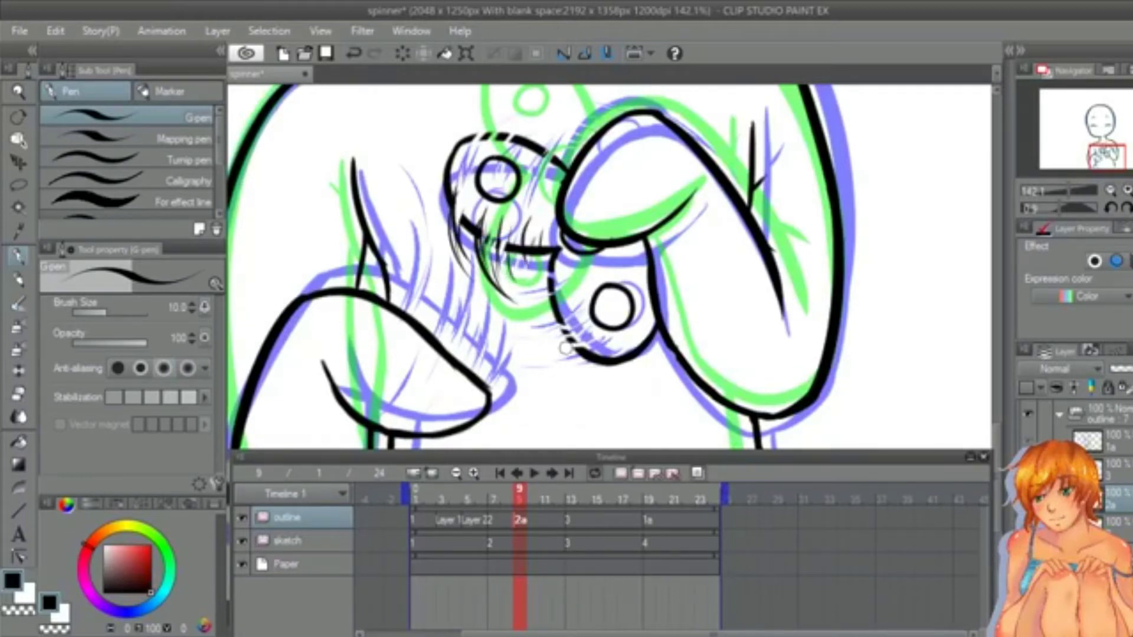
Step: Ink curved motion lines trailing from the lower spinner lobe back toward the upper lobe
mouse_move(578, 350)
left_mouse_down()
mouse_move(492, 324)
mouse_move(519, 331)
left_mouse_up()
mouse_move(576, 335)
left_mouse_down()
mouse_move(532, 331)
mouse_move(481, 302)
left_mouse_up()
left_click_drag(534, 334, 475, 278)
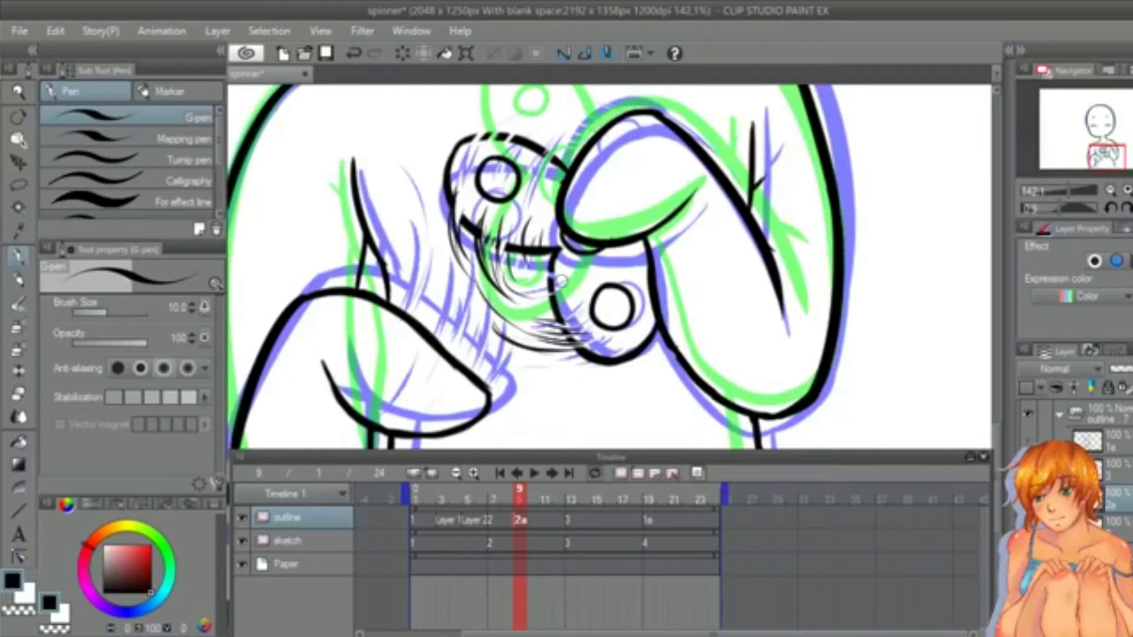
Step: Ink more fine motion lines beside the lower spinner lobe and across the top edge of the upper lobe
left_click_drag(560, 290, 527, 287)
key("ctrl+z")
mouse_move(566, 301)
left_mouse_down()
mouse_move(533, 297)
mouse_move(529, 271)
left_mouse_up()
mouse_move(484, 139)
left_mouse_down()
mouse_move(470, 154)
mouse_move(472, 178)
left_mouse_up()
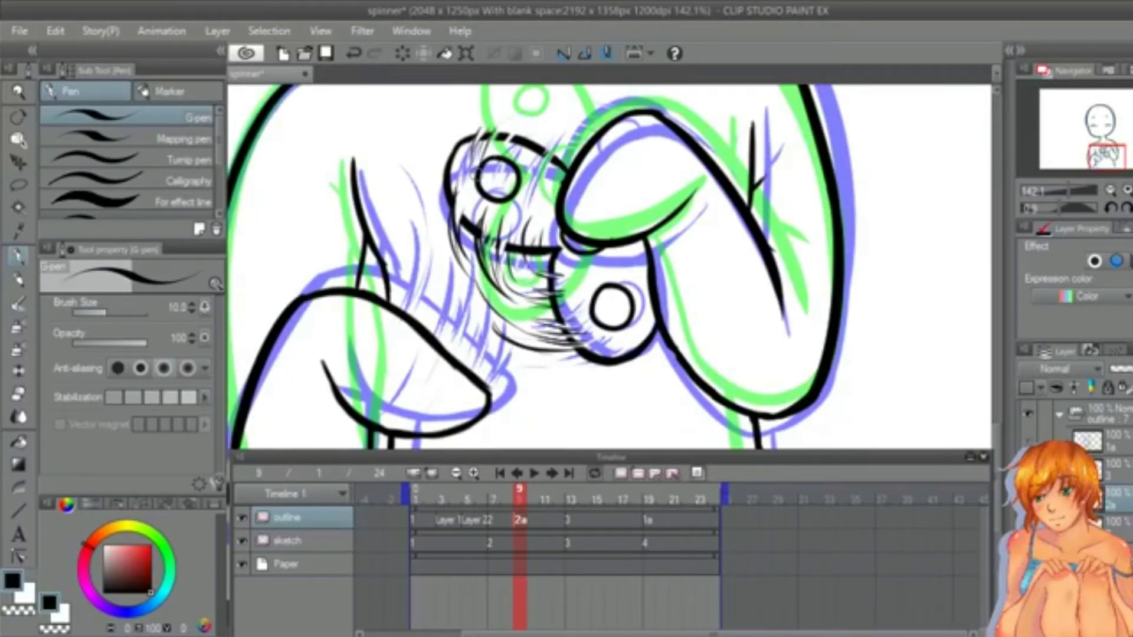
left_click_drag(497, 136, 469, 182)
mouse_move(546, 149)
left_mouse_down()
mouse_move(520, 168)
mouse_move(529, 178)
left_mouse_up()
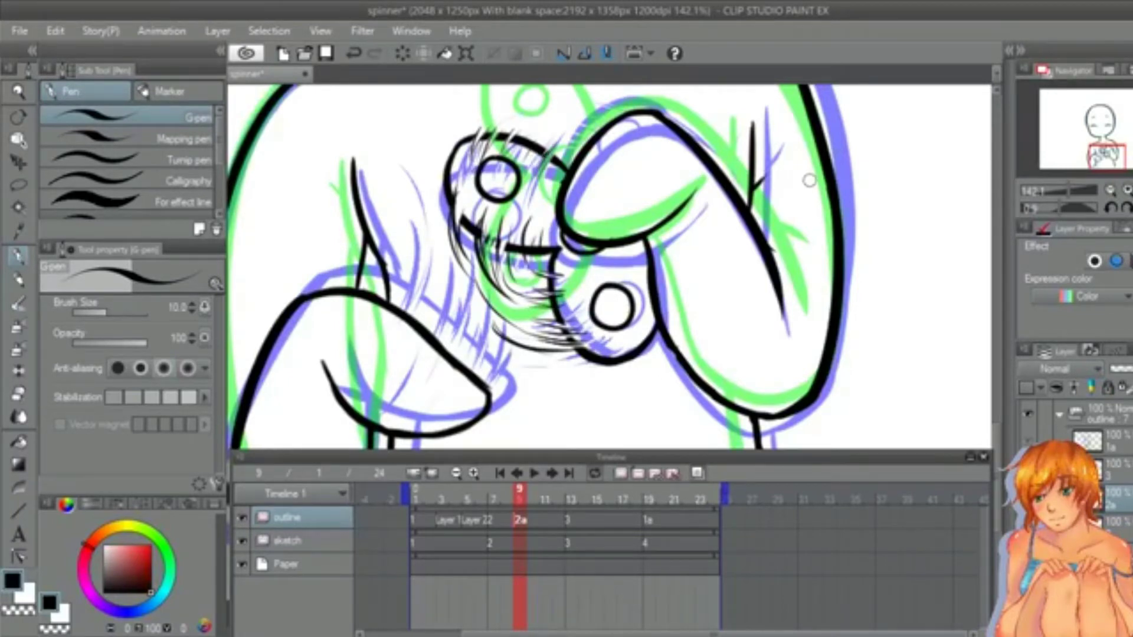
Step: Ink curved motion lines arcing above the upper spinner lobe and short ones around the lower lobe near the hand
left_click(997, 158)
left_click_drag(997, 313, 995, 408)
mouse_move(543, 167)
left_mouse_down()
mouse_move(495, 185)
mouse_move(590, 174)
left_mouse_up()
mouse_move(508, 200)
left_mouse_down()
mouse_move(543, 180)
mouse_move(600, 180)
mouse_move(521, 212)
mouse_move(551, 230)
left_mouse_up()
key("ctrl+z")
left_click_drag(997, 395, 997, 408)
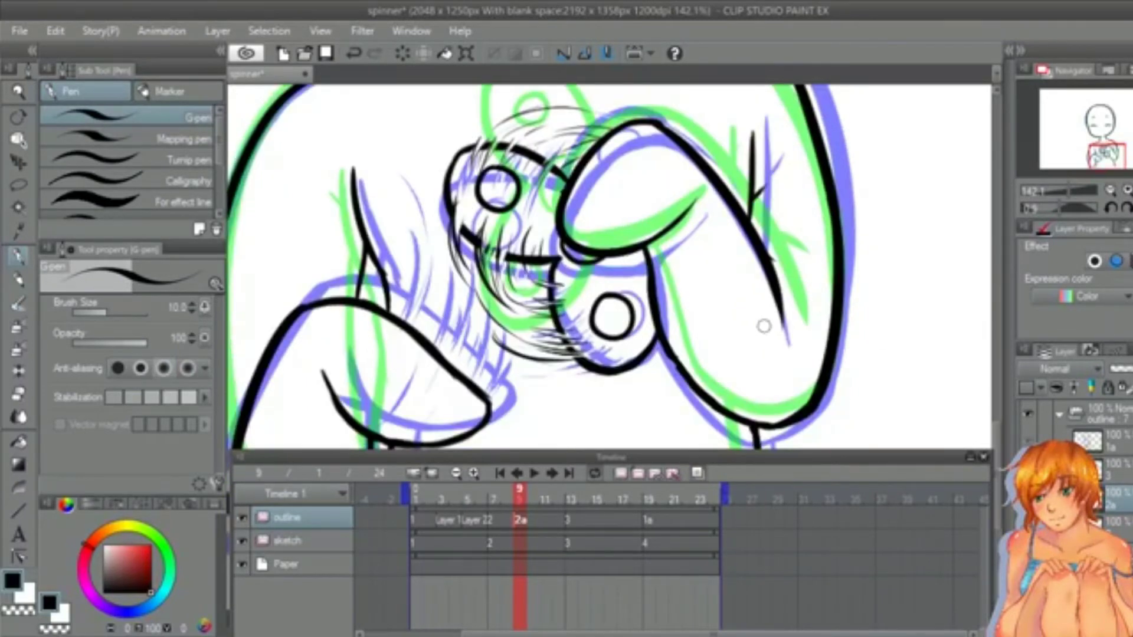
left_click_drag(648, 283, 619, 278)
left_click_drag(655, 326, 640, 345)
left_click_drag(647, 261, 536, 289)
Step: Show the whole figure with the canvas levelled and play the animation to check the inked cels
left_click(19, 92)
left_click_drag(997, 362, 997, 334)
left_click_drag(366, 328, 348, 327)
left_click_drag(680, 310, 660, 307)
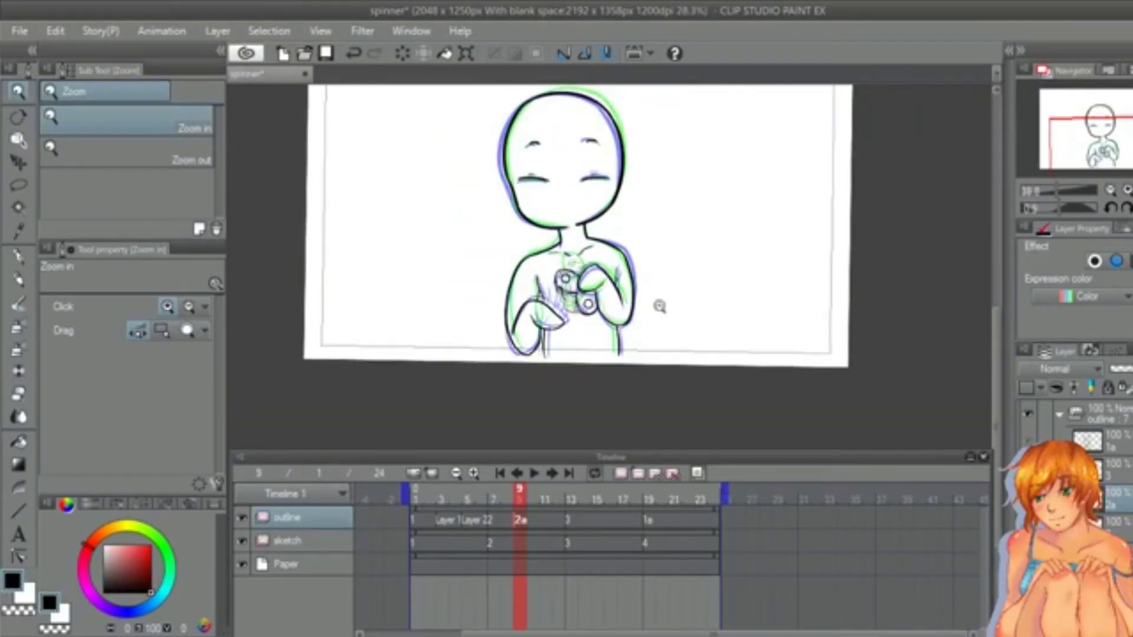
key("r")
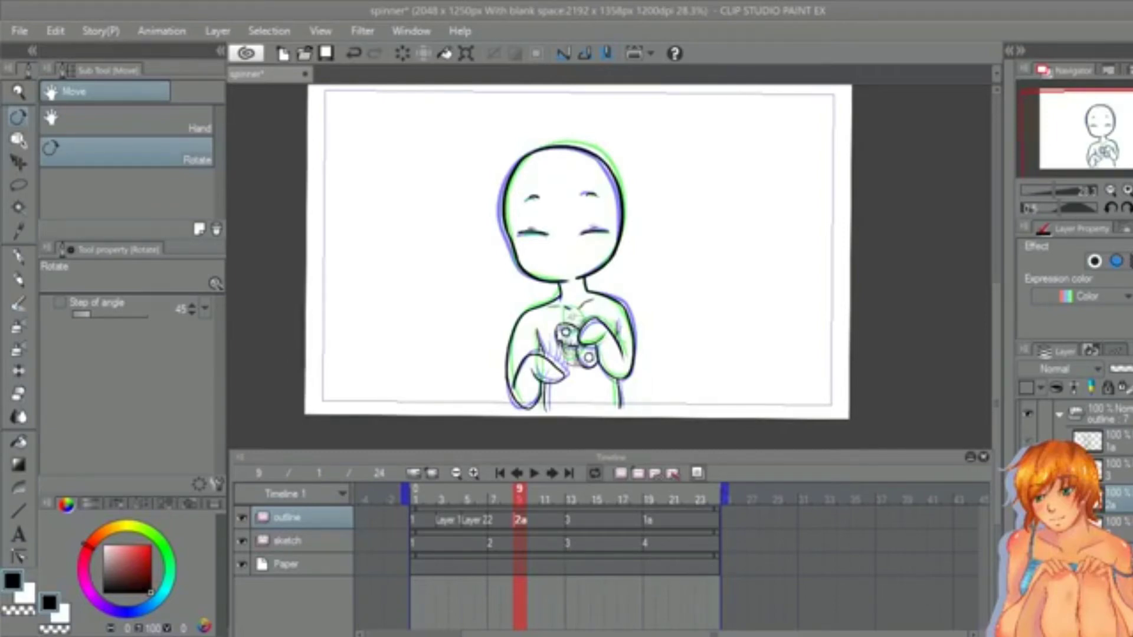
left_click_drag(377, 321, 389, 318)
left_click(534, 473)
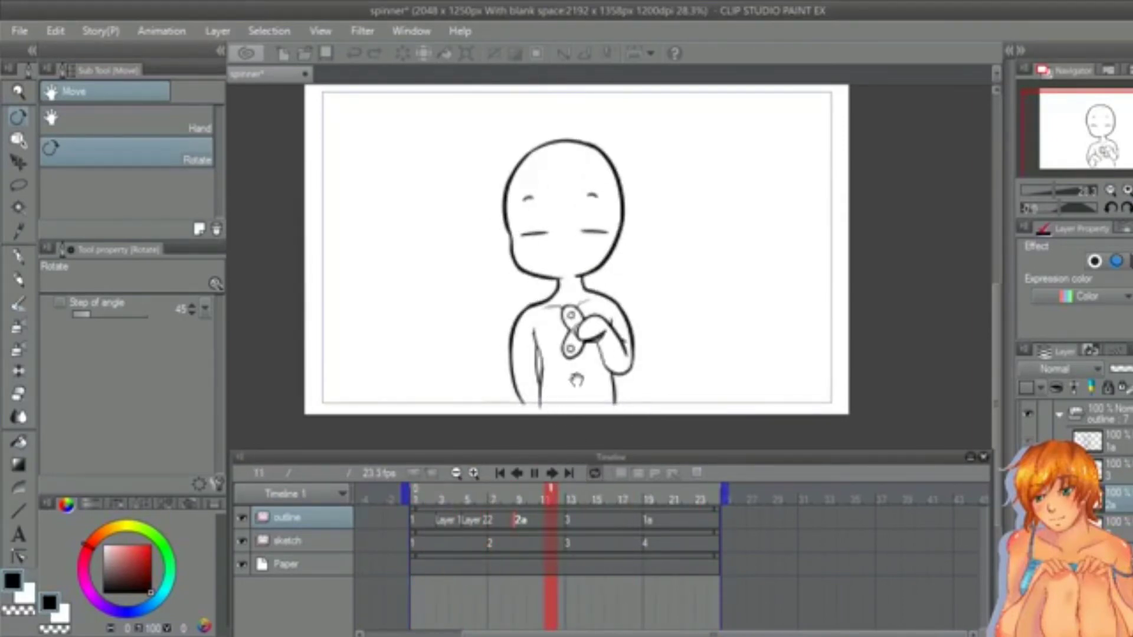
Step: Copy the frame 9 outline cel 2a into frame 11 as cel 2b and save the file
left_click(517, 521)
left_click(518, 520)
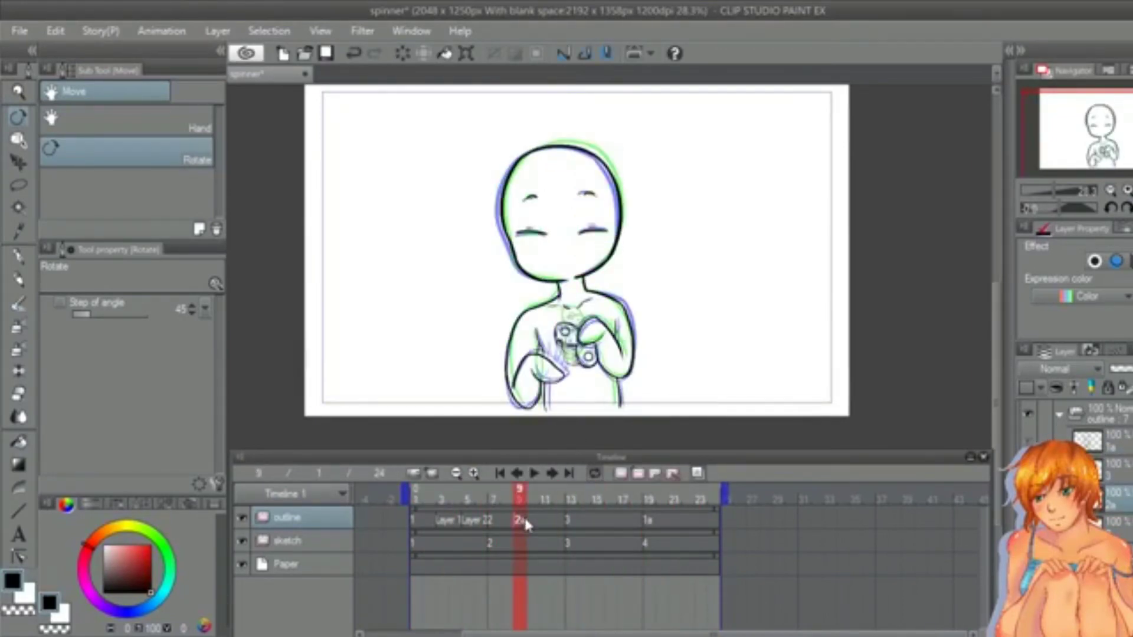
left_click(543, 518)
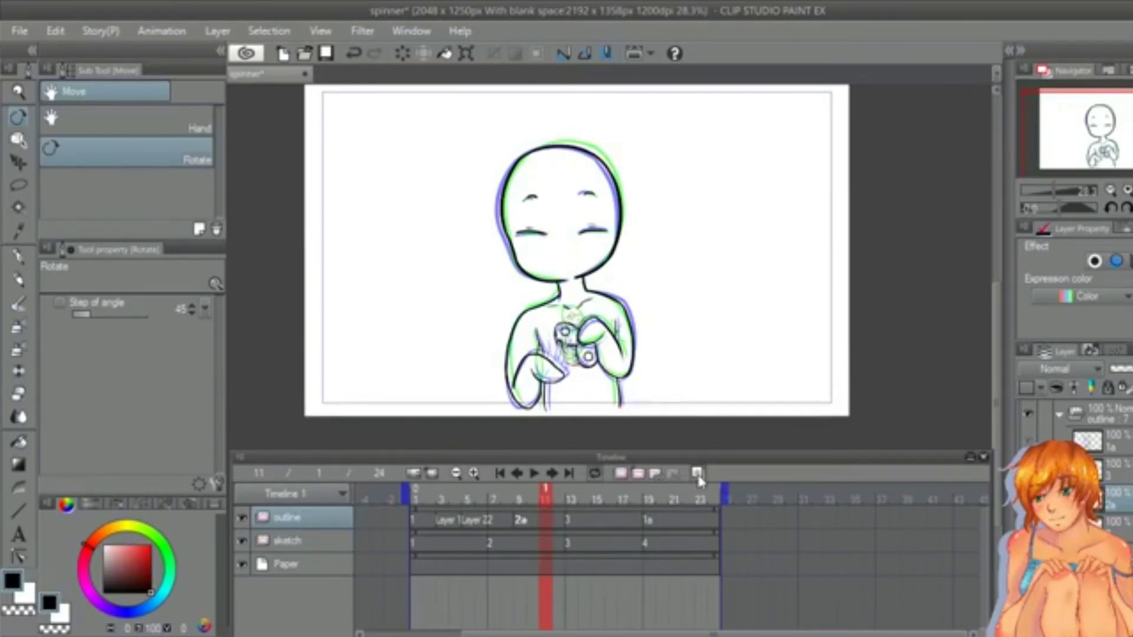
left_click(569, 521)
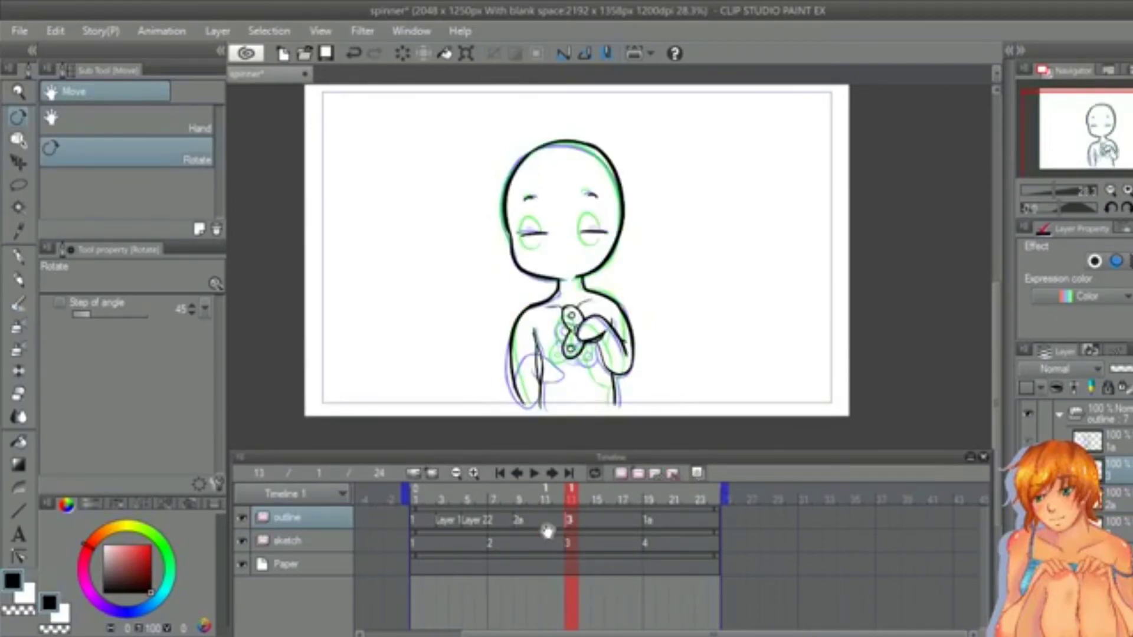
left_click(546, 530)
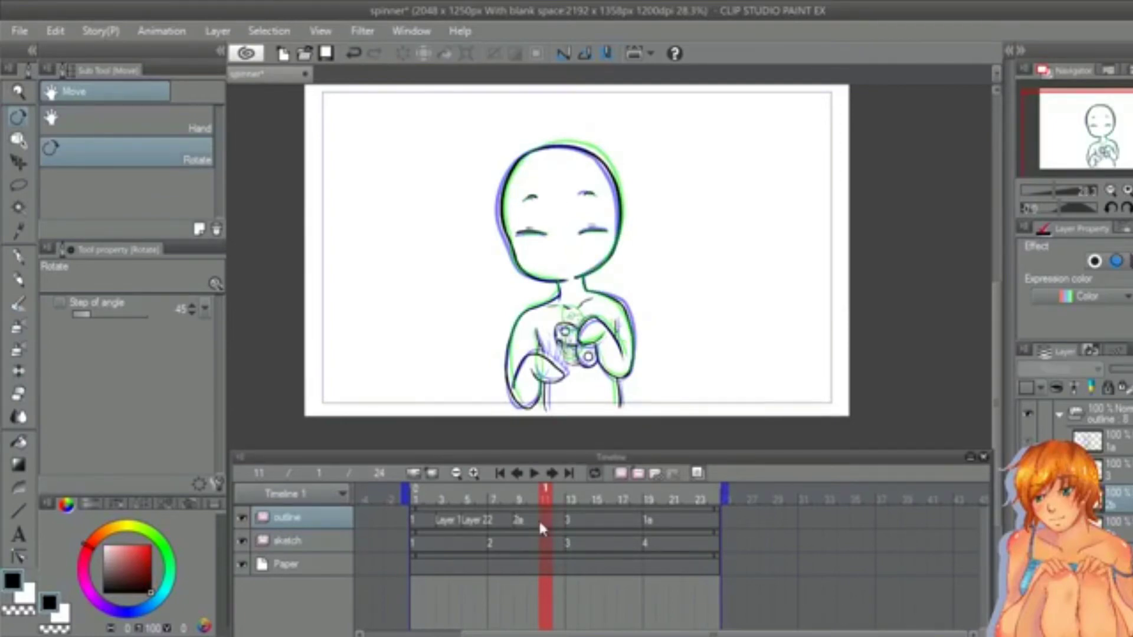
key("ctrl+v")
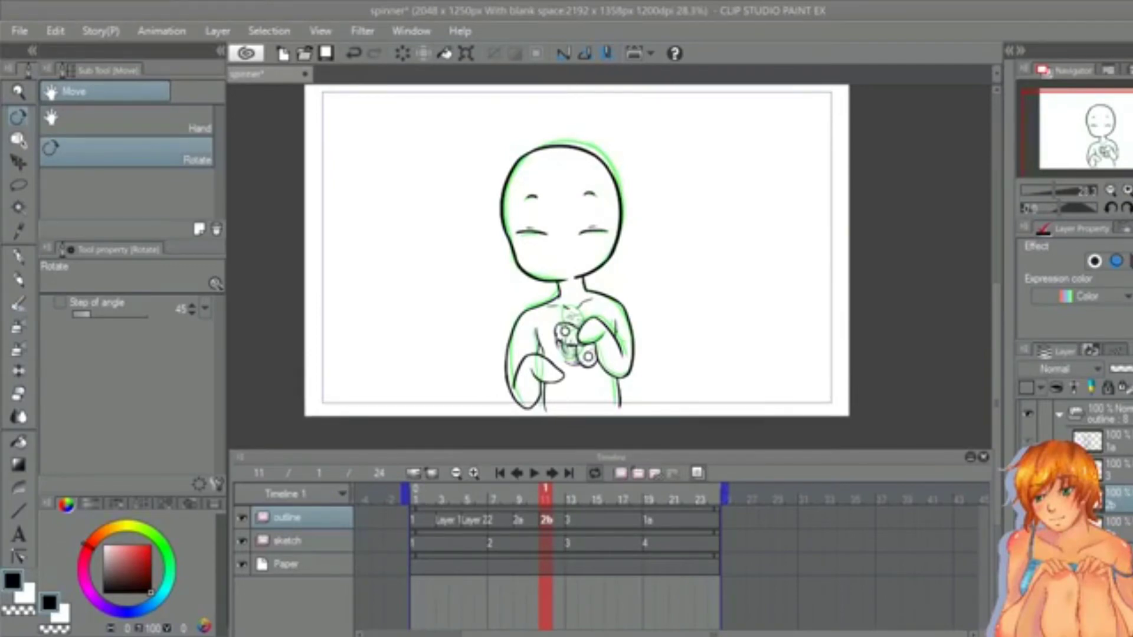
key("ctrl+s")
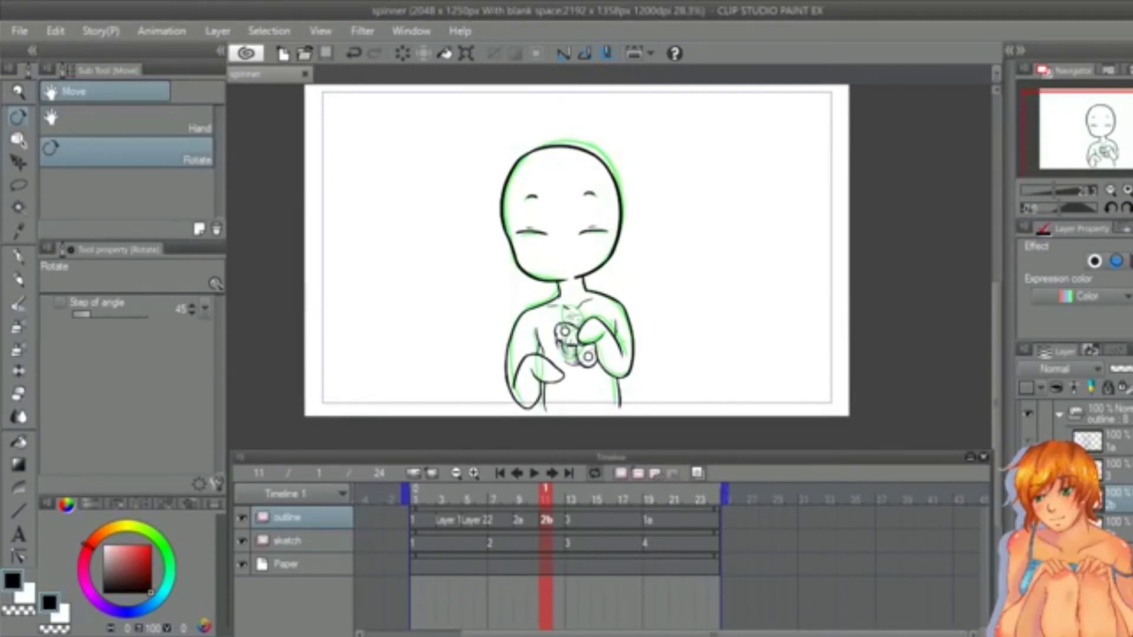
Step: Lasso the lowered arm and hand beside the spinner in cel 2b, delete them and deselect
left_click(18, 92)
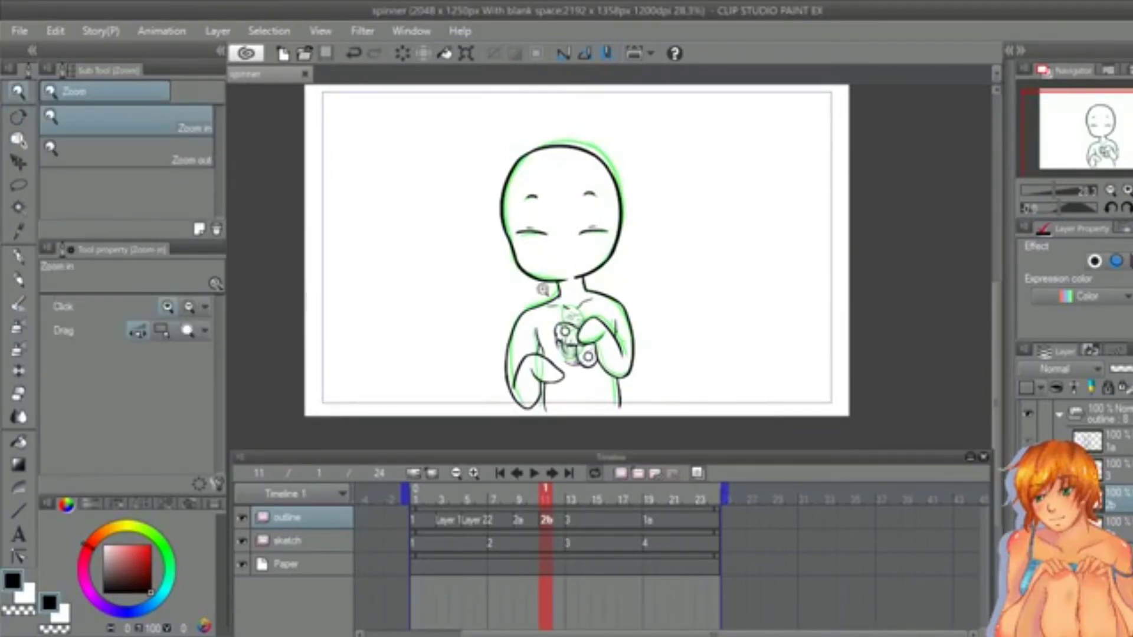
left_click_drag(590, 384, 605, 381)
left_click(605, 382)
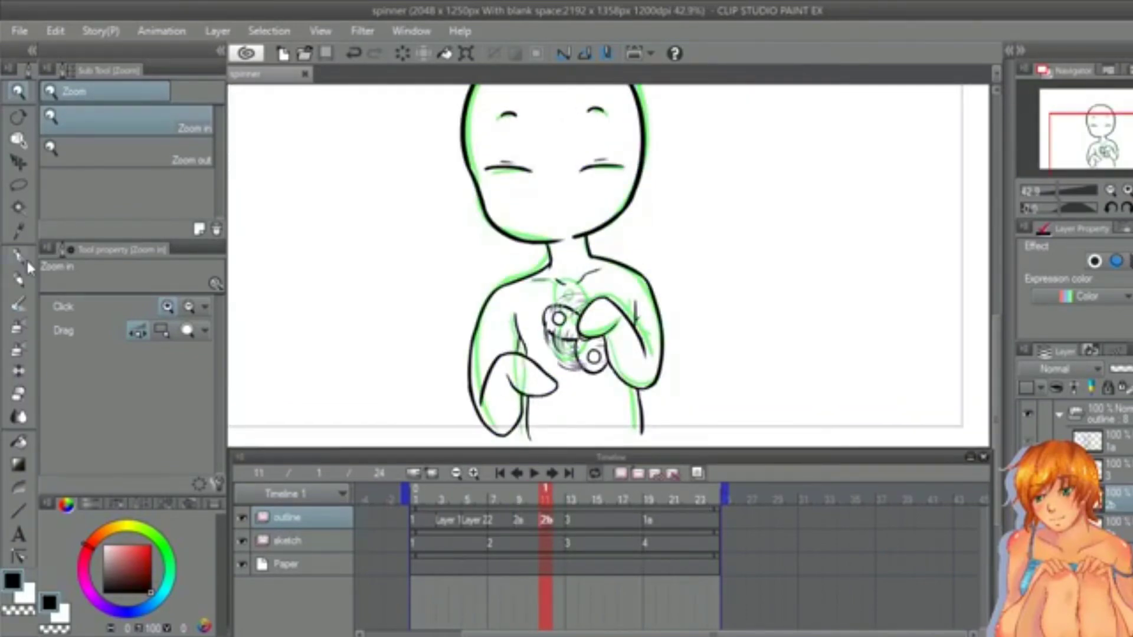
key("m")
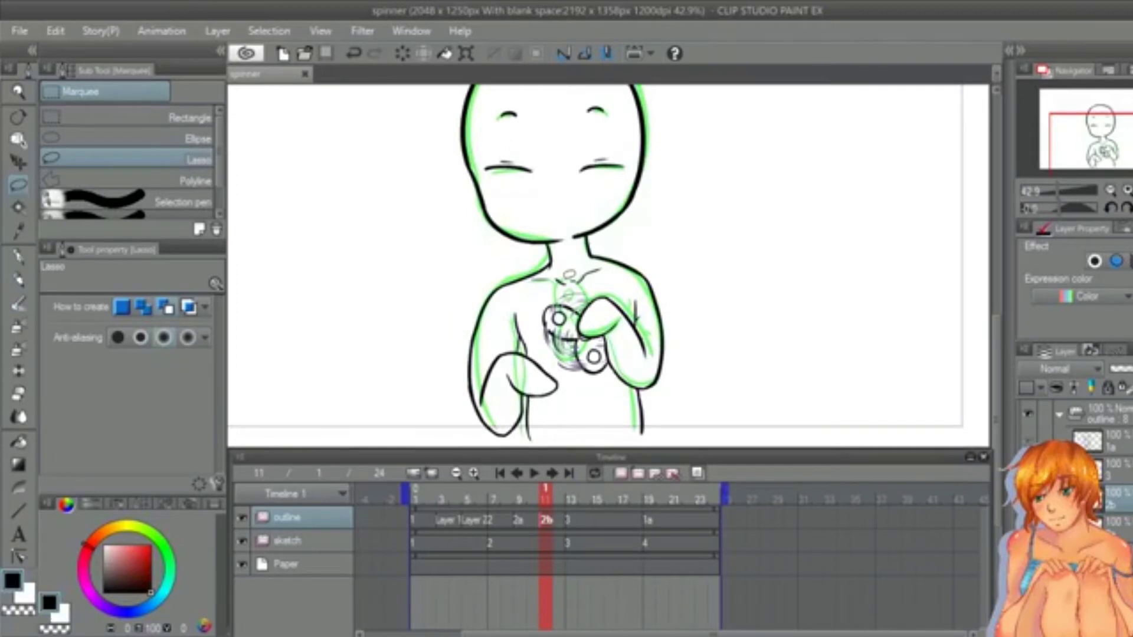
mouse_move(506, 285)
left_mouse_down()
mouse_move(509, 335)
mouse_move(543, 360)
mouse_move(552, 404)
mouse_move(524, 406)
mouse_move(518, 436)
mouse_move(472, 442)
mouse_move(455, 398)
mouse_move(503, 282)
left_mouse_up()
scroll(975, 341, "down", 2)
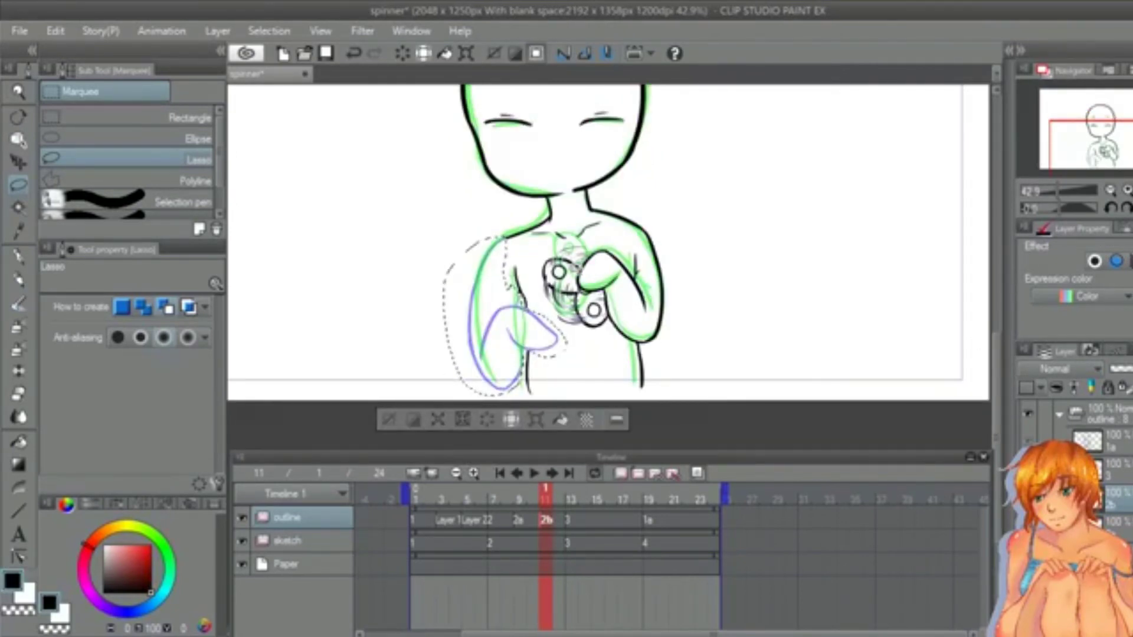
key("ctrl+d")
Step: Ink the lowered hand's outline with the G-pen, tracing the onion skin of the previous cel and undoing poor strokes
key("ctrl+space")
left_click_drag(524, 298, 555, 290)
left_click_drag(996, 383, 997, 402)
left_click(18, 257)
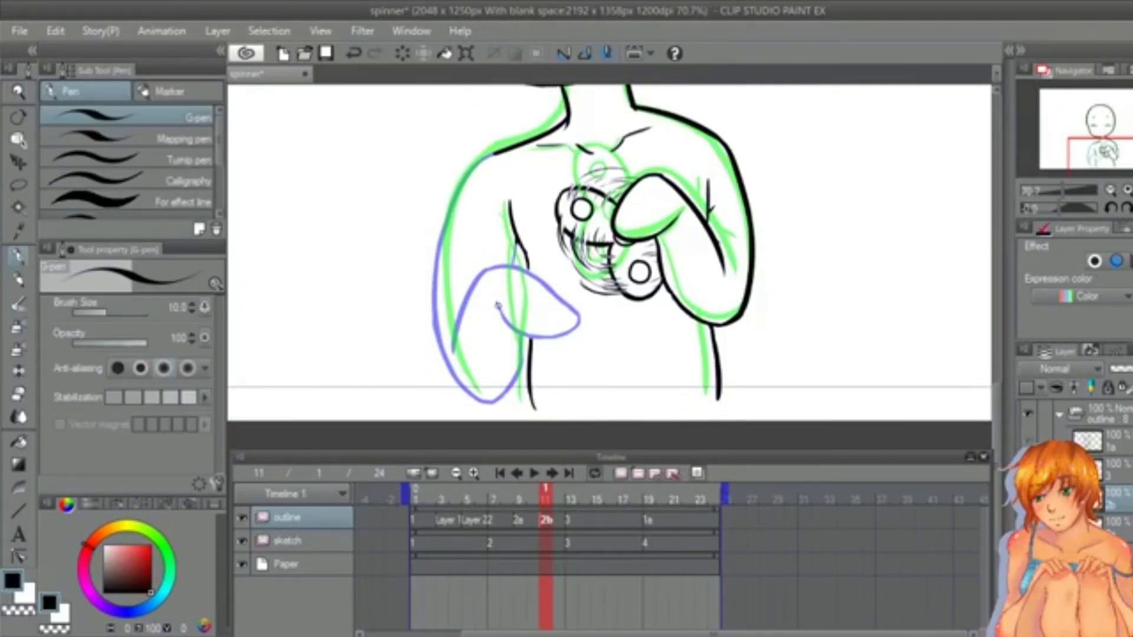
mouse_move(474, 285)
left_mouse_down()
mouse_move(512, 270)
mouse_move(577, 308)
mouse_move(511, 270)
mouse_move(579, 314)
left_mouse_up()
key("ctrl+z")
key("ctrl+z")
mouse_move(496, 304)
left_mouse_down()
mouse_move(576, 326)
mouse_move(538, 337)
mouse_move(515, 329)
mouse_move(579, 316)
left_mouse_up()
key("ctrl+z")
key("ctrl+z")
key("ctrl+z")
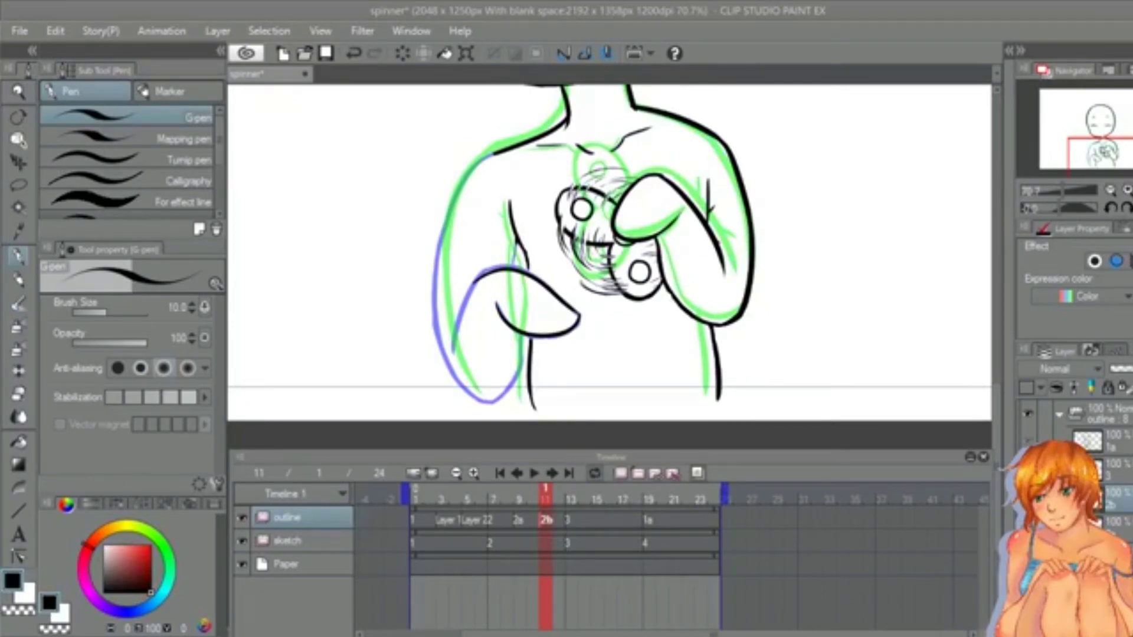
Step: Transform the lowered hand to 91 width, 114 height and 12.7 rotation, moving it down over the torso's side line
left_click(19, 185)
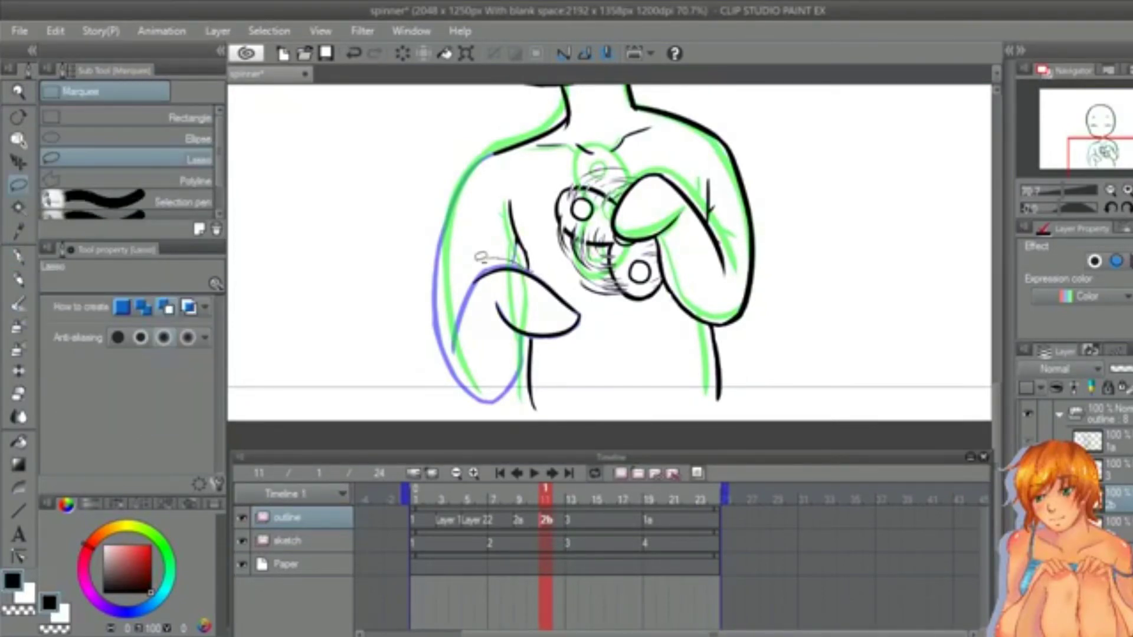
mouse_move(481, 258)
left_mouse_down()
mouse_move(590, 340)
mouse_move(571, 313)
mouse_move(566, 389)
mouse_move(554, 388)
left_mouse_up()
key("ctrl+t")
left_click_drag(427, 359, 414, 367)
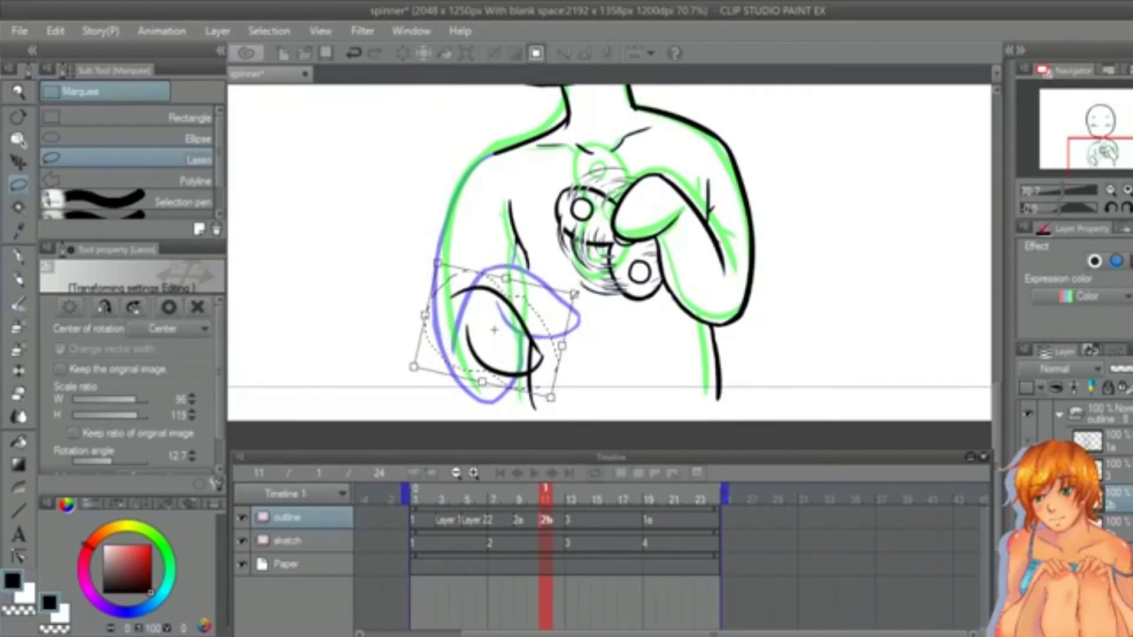
left_click_drag(575, 294, 572, 290)
left_click_drag(414, 366, 421, 359)
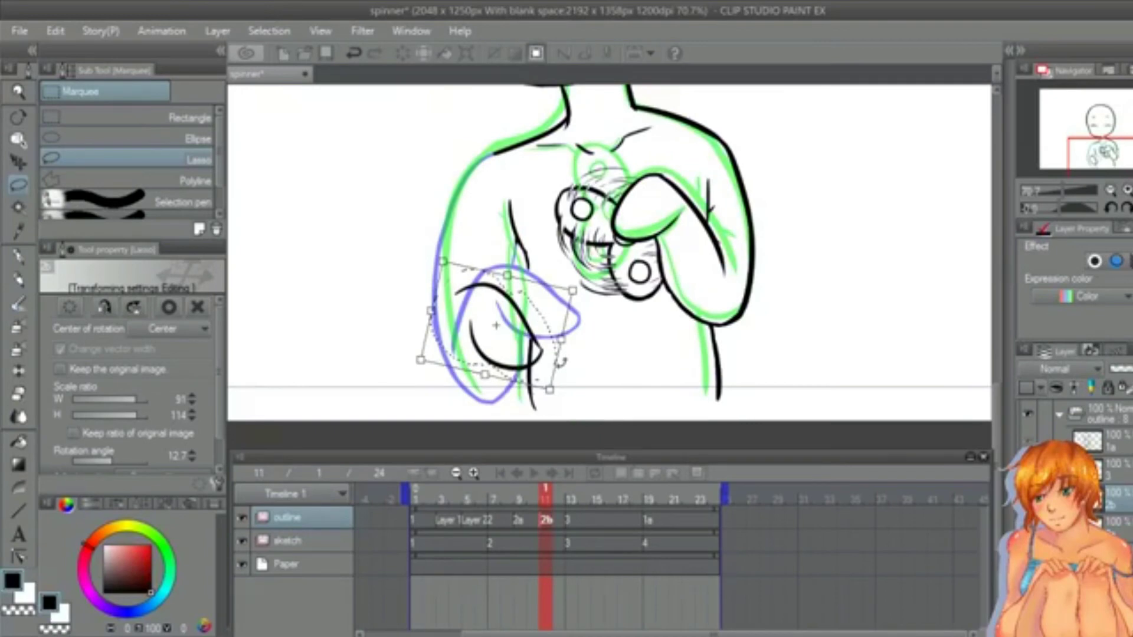
mouse_move(527, 344)
left_mouse_down()
mouse_move(554, 367)
mouse_move(527, 367)
left_mouse_up()
left_click(169, 307)
Step: Erase the torso line inside the lowered hand and nudge the inner arm line slightly outward
left_click(18, 392)
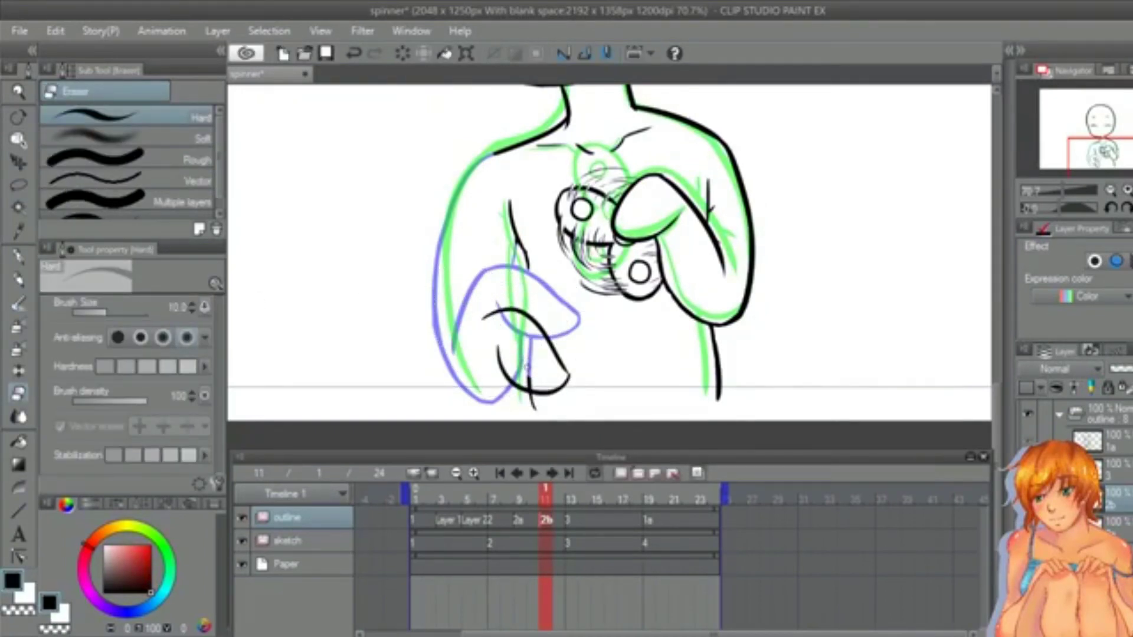
key("p")
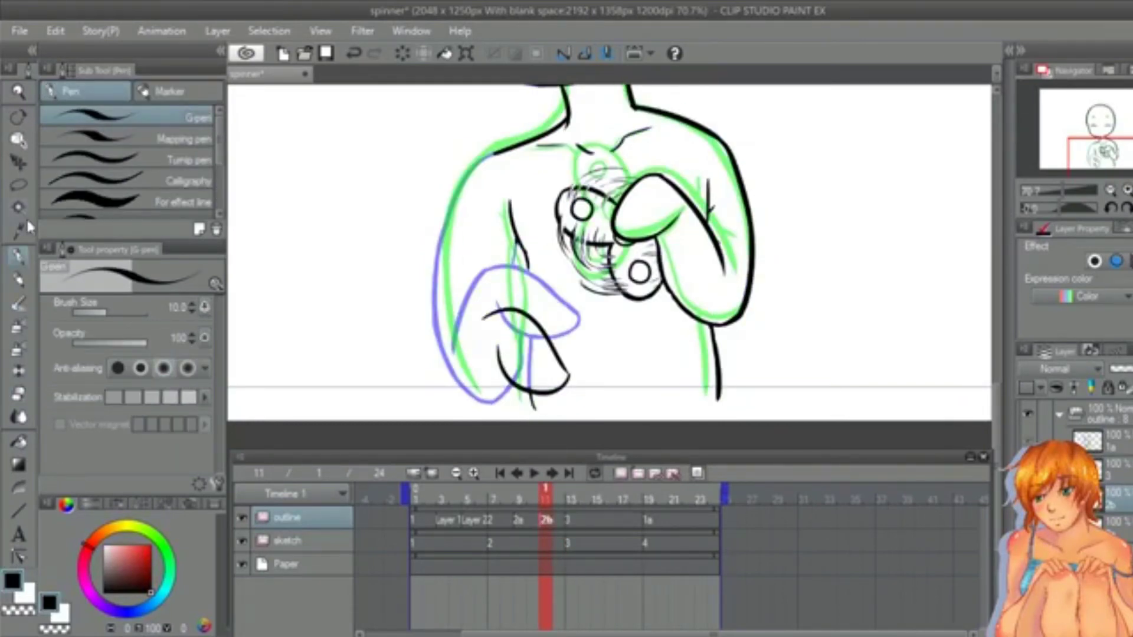
left_click(19, 185)
mouse_move(511, 184)
left_mouse_down()
mouse_move(546, 259)
mouse_move(552, 237)
left_mouse_up()
key("ctrl+t")
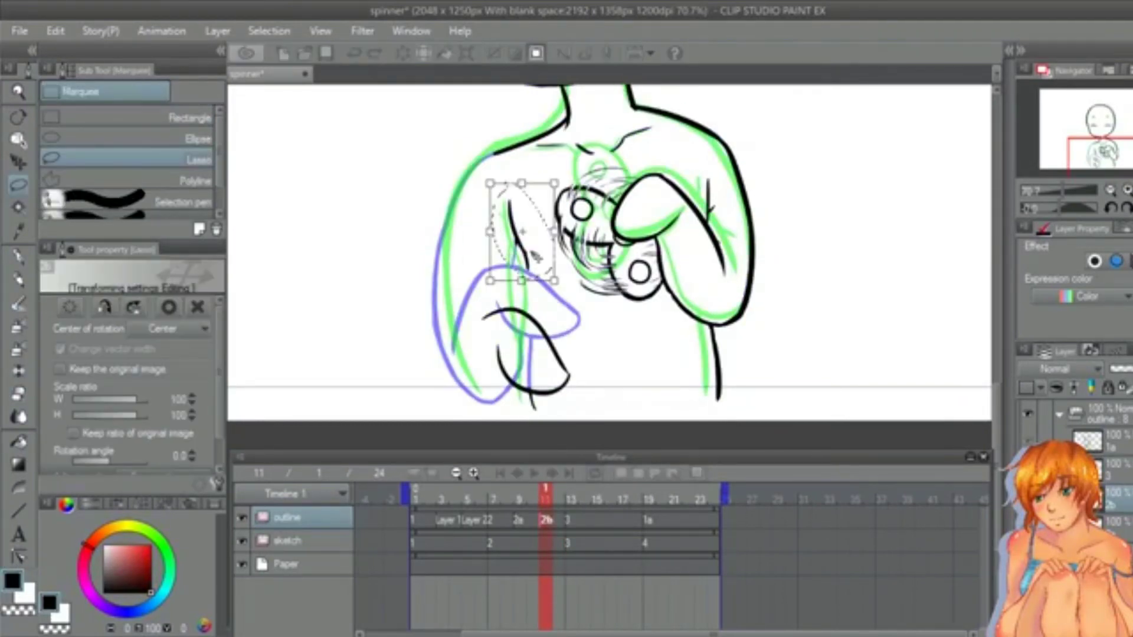
key("Return")
key("ctrl+d")
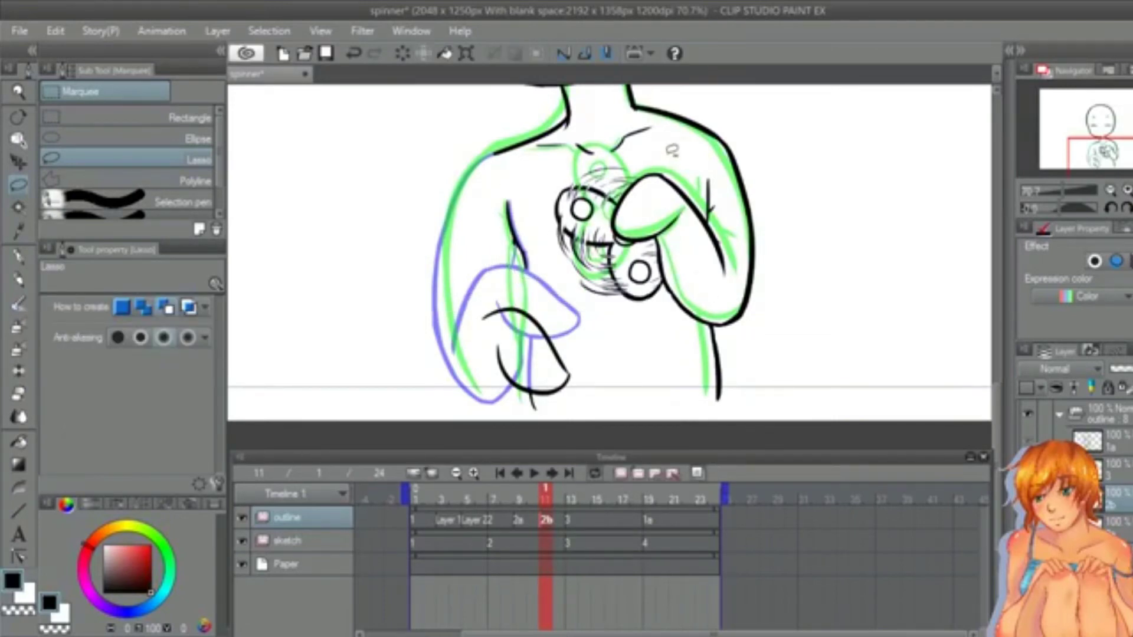
Step: Lasso the raised arm, spinner and adjacent torso line, shift them slightly inward and up, and deselect
mouse_move(654, 113)
left_mouse_down()
mouse_move(631, 101)
mouse_move(654, 118)
left_mouse_up()
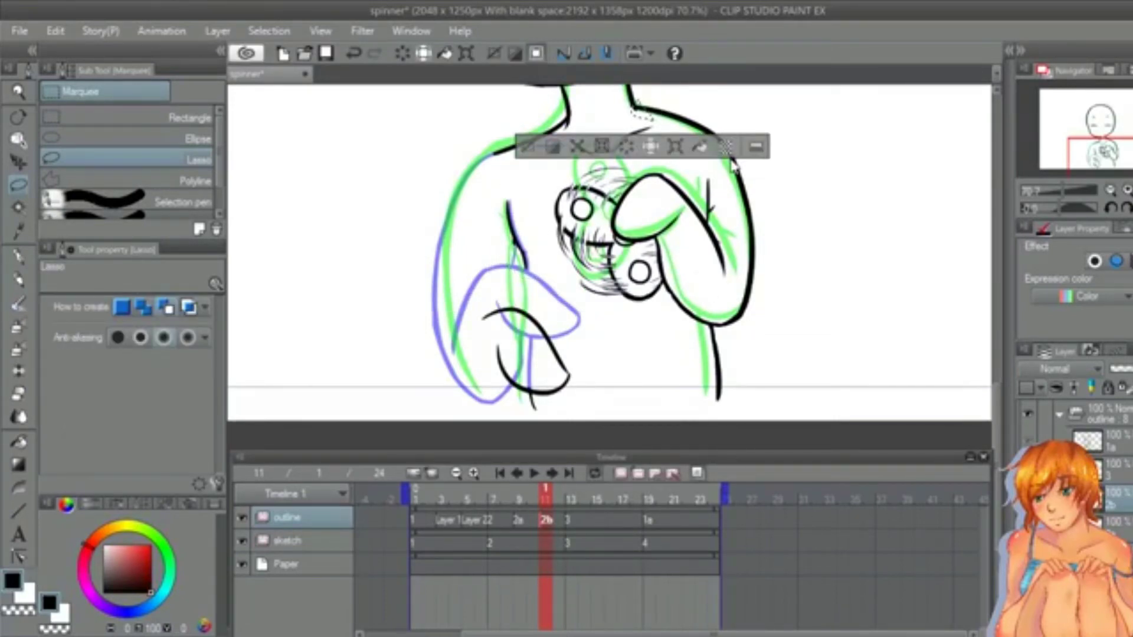
mouse_move(735, 167)
left_mouse_down()
mouse_move(556, 175)
mouse_move(702, 374)
mouse_move(758, 368)
mouse_move(747, 135)
mouse_move(722, 128)
left_mouse_up()
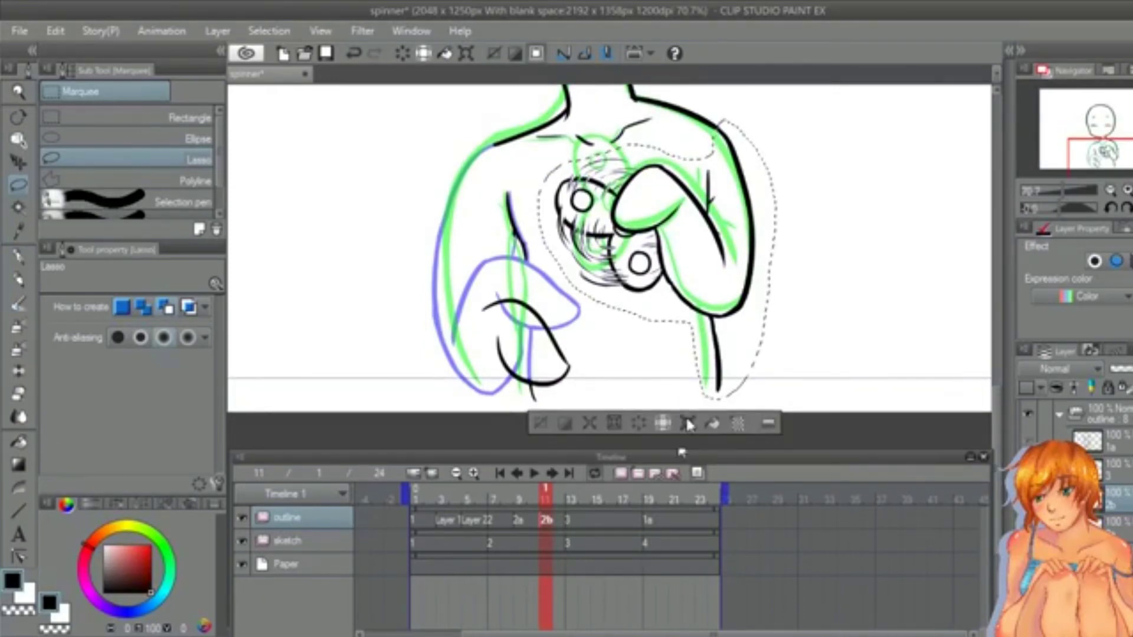
left_click(687, 422)
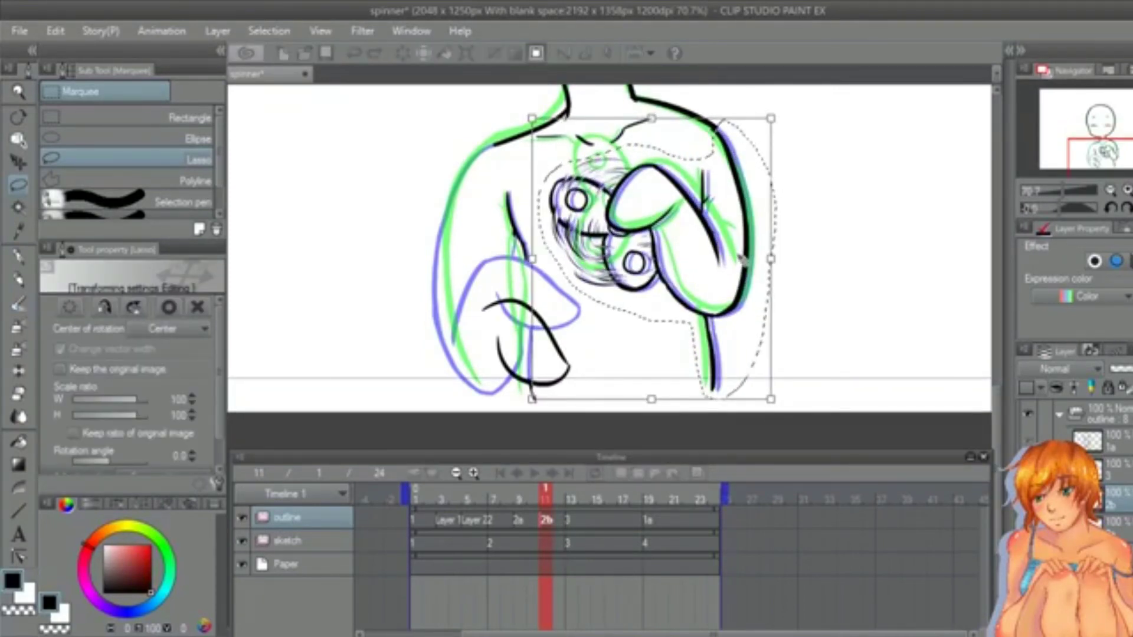
mouse_move(741, 259)
left_mouse_down()
mouse_move(749, 242)
mouse_move(726, 246)
left_mouse_up()
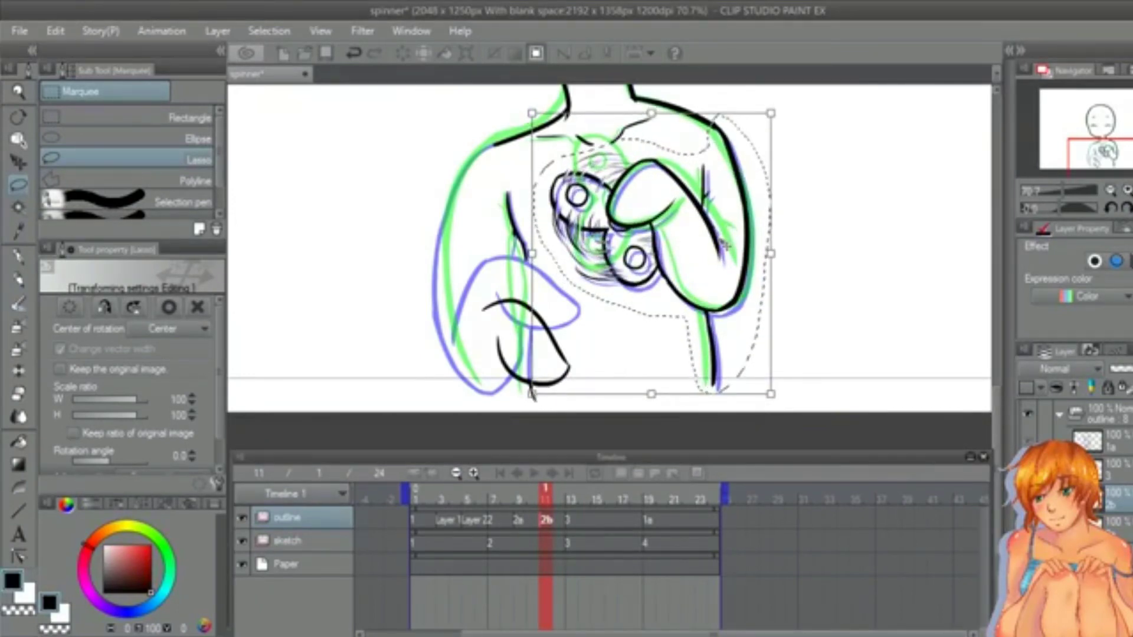
key("Return")
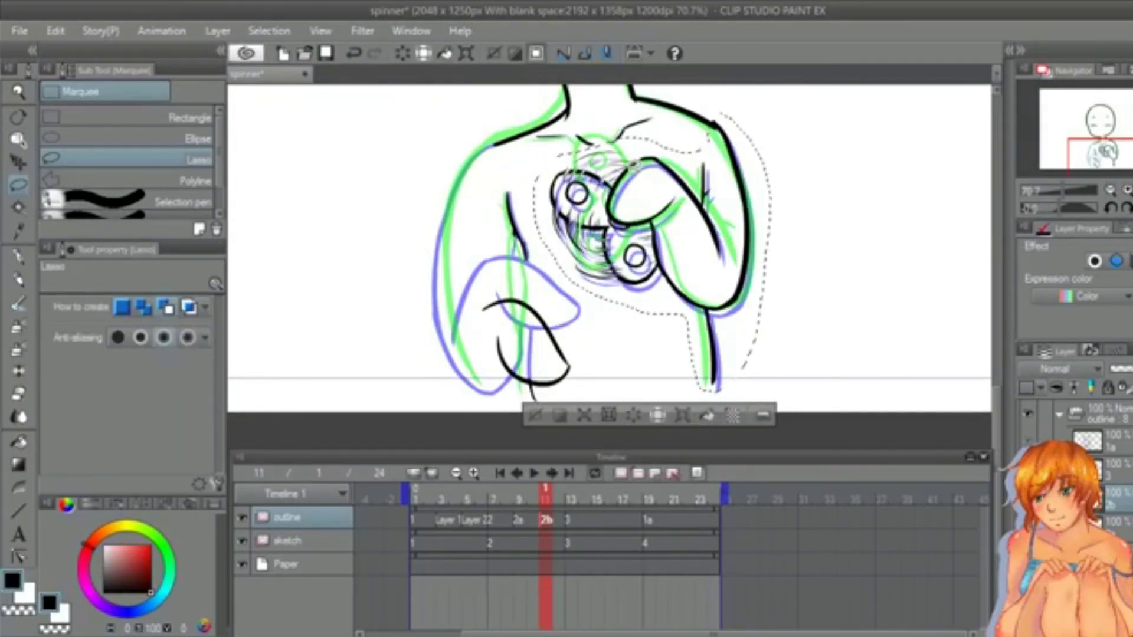
key("ctrl+d")
Step: Erase the stray corner on the raised arm's shoulder outline and ink the torso line joining the elbow above it
key("ctrl+space")
left_click_drag(725, 108, 897, 113)
left_click(23, 392)
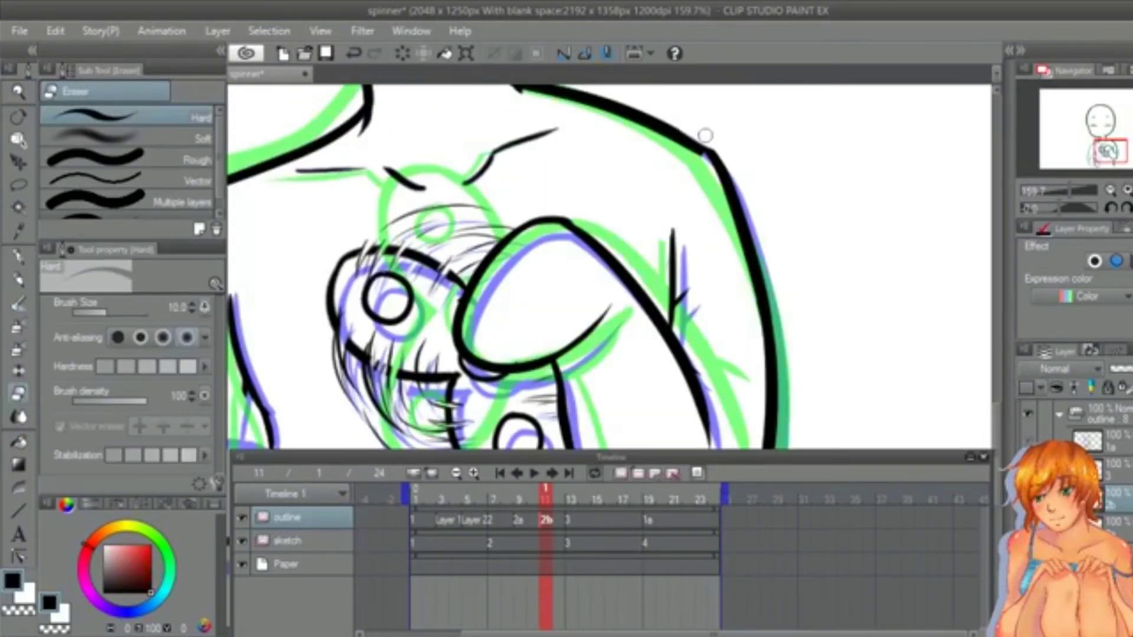
key("p")
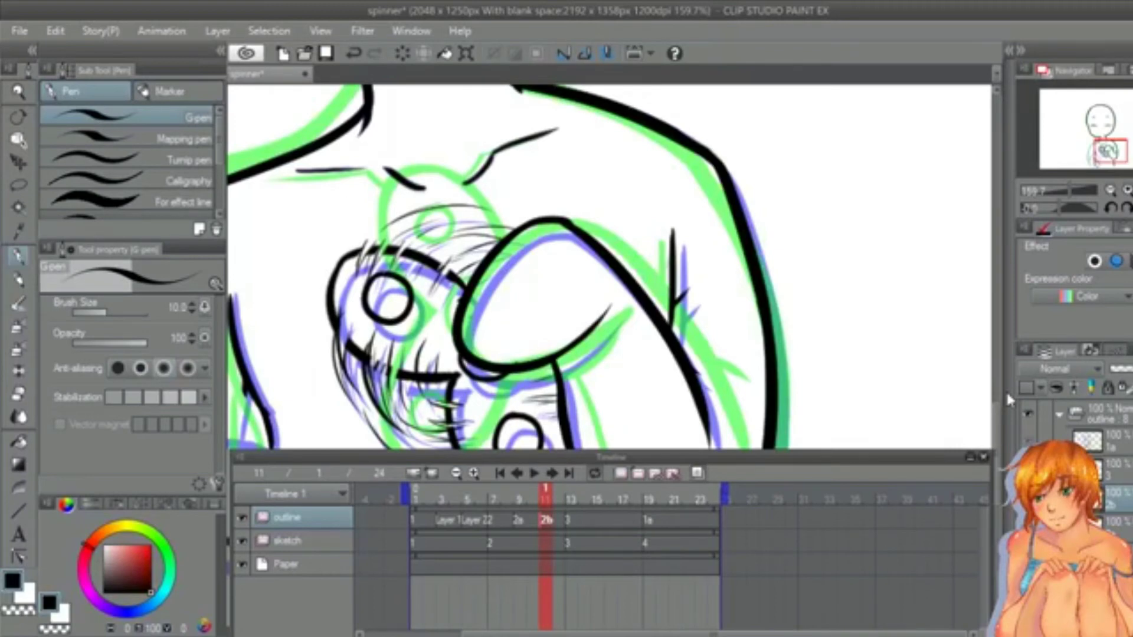
left_click_drag(997, 410, 997, 531)
left_click_drag(697, 316, 688, 358)
left_click_drag(680, 167, 686, 364)
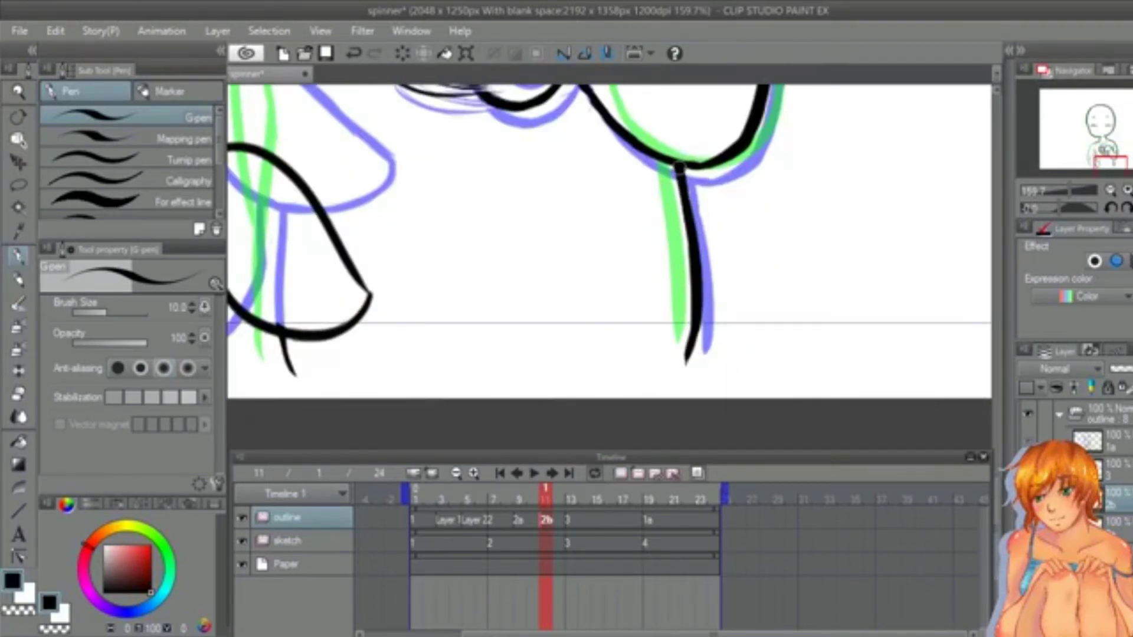
left_click_drag(679, 167, 691, 219)
Step: Ink the lowered hand's upper edge back into the forearm and the short elbow curve beneath it
key("ctrl+space")
left_click_drag(538, 214, 398, 214)
left_click_drag(513, 171, 588, 175)
left_click_drag(576, 187, 505, 248)
left_click_drag(598, 310, 551, 340)
Step: Ink the lowered arm's outer outline from the shoulder around the elbow and its inner line down to the hand
key("ctrl+space")
left_click_drag(590, 185, 509, 198)
left_click_drag(712, 206, 798, 210)
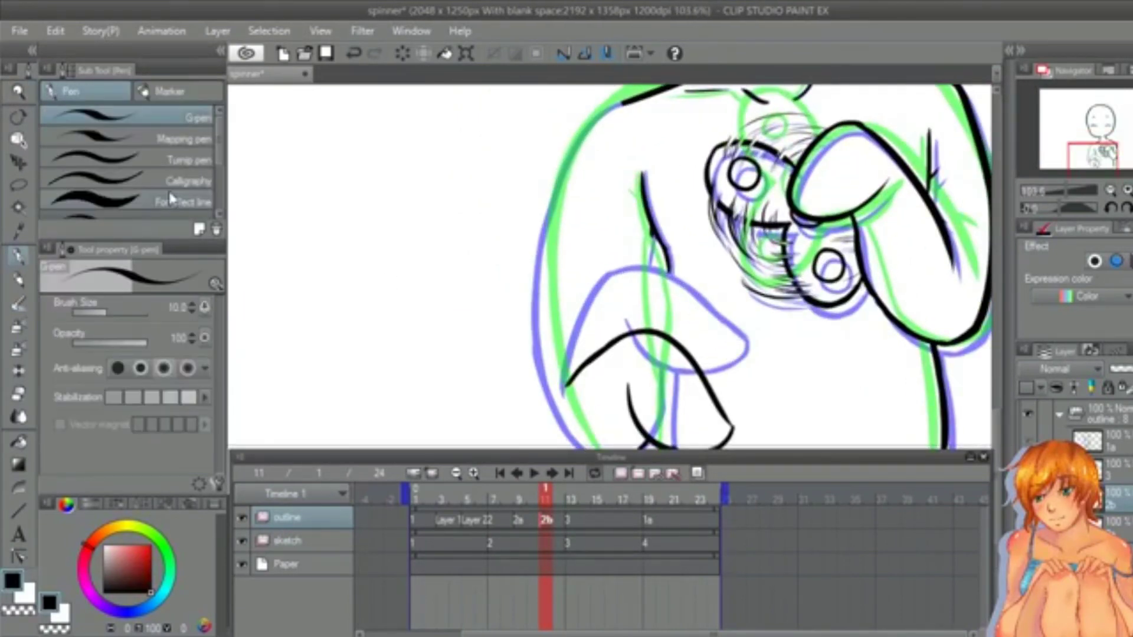
key("ctrl+z")
left_click_drag(618, 109, 551, 351)
scroll(652, 167, "down", 2)
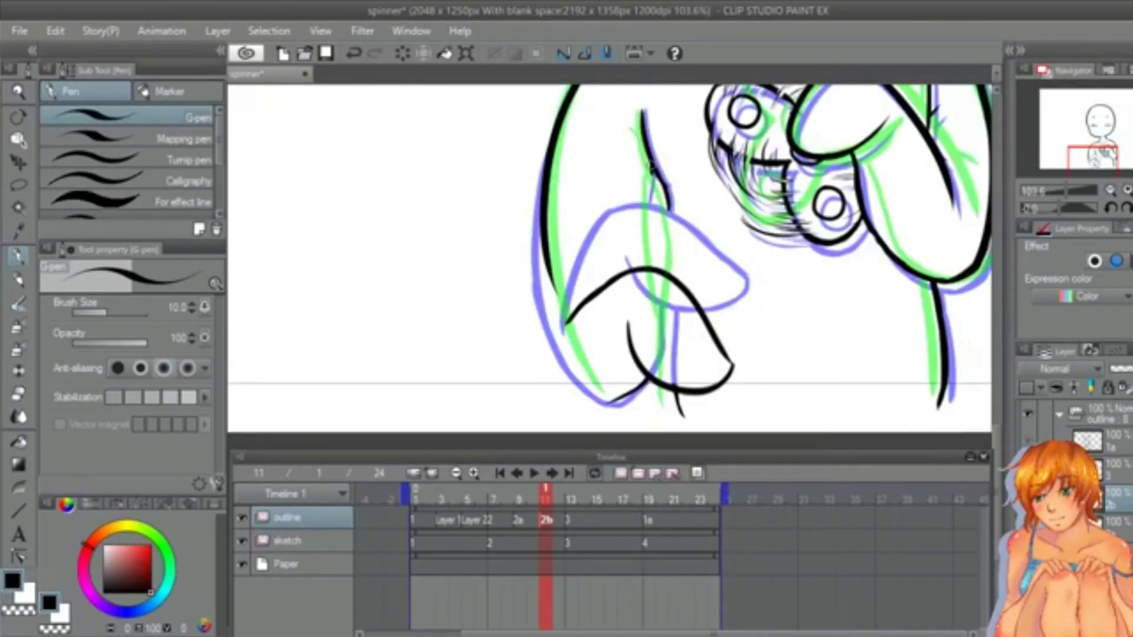
left_click_drag(651, 170, 646, 271)
mouse_move(551, 276)
left_mouse_down()
mouse_move(562, 323)
mouse_move(608, 399)
mouse_move(631, 390)
left_mouse_up()
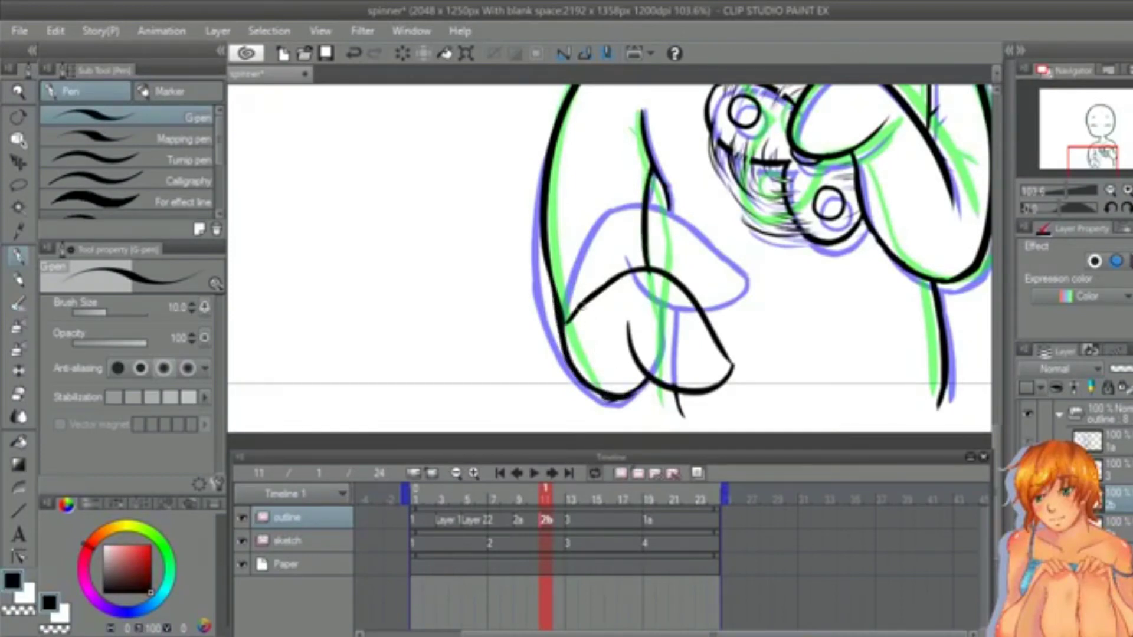
Step: Erase the end of the hand's upper edge where it touches the lowered arm's outer outline
key("e")
mouse_move(566, 325)
left_mouse_down()
mouse_move(595, 291)
mouse_move(583, 307)
left_mouse_up()
key("p")
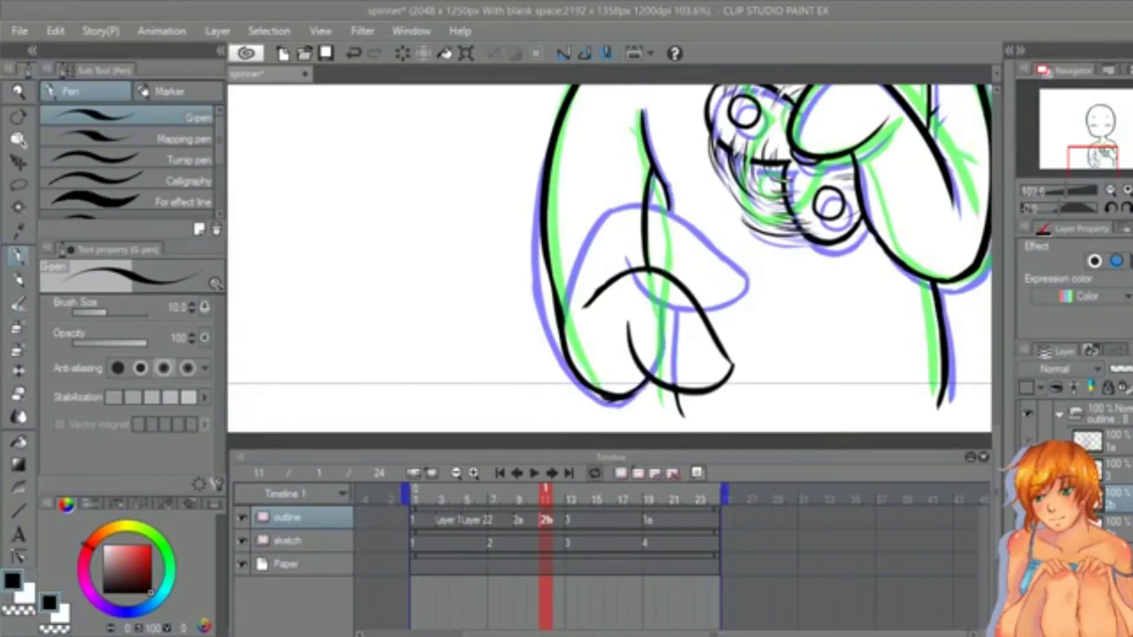
Step: Handwrite "Be Back" with a small smiley face in the blank area beside the lowered arm
left_click_drag(337, 214, 342, 289)
left_click_drag(372, 262, 386, 276)
left_click_drag(360, 294, 359, 357)
left_click_drag(358, 295, 366, 354)
left_click_drag(373, 324, 419, 354)
left_click_drag(436, 300, 454, 330)
left_click(462, 255)
mouse_move(466, 277)
left_mouse_down()
mouse_move(492, 290)
mouse_move(515, 272)
left_mouse_up()
left_click(501, 244)
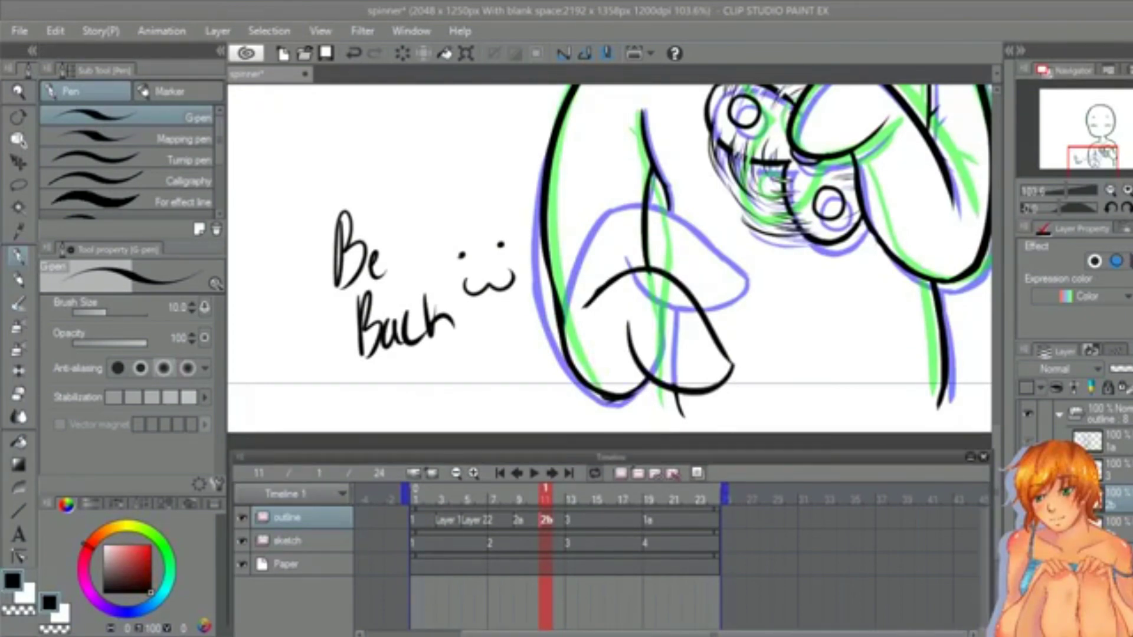
Step: Erase the handwritten note and the smiley face
key("e")
left_click(462, 255)
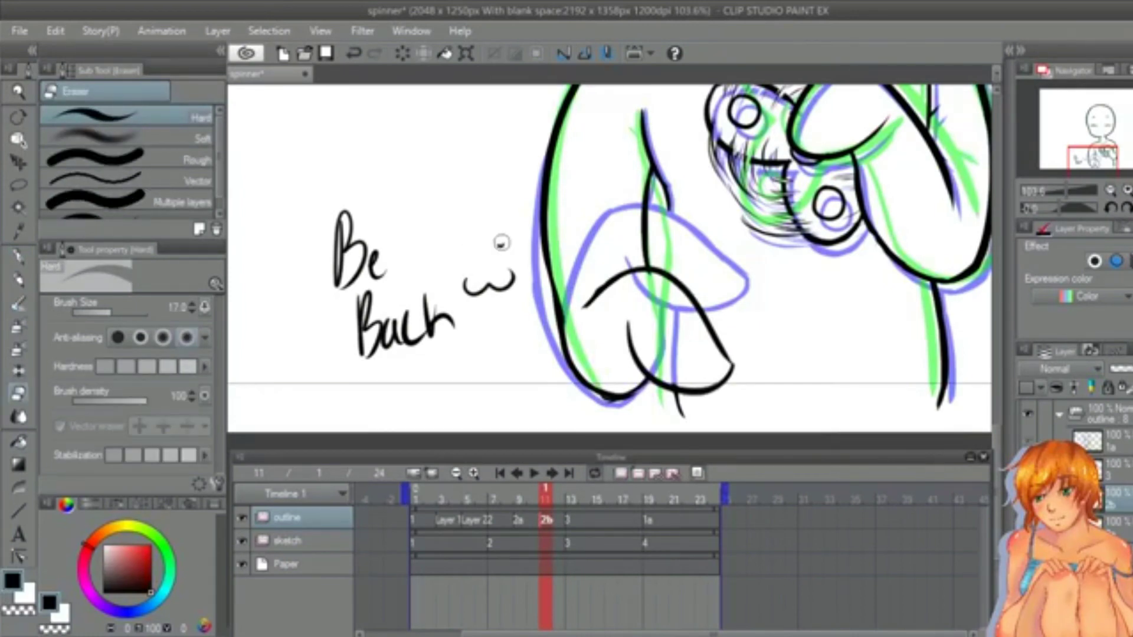
left_click_drag(510, 276, 466, 288)
mouse_move(339, 214)
left_mouse_down()
mouse_move(336, 286)
mouse_move(348, 212)
mouse_move(379, 273)
mouse_move(387, 263)
mouse_move(357, 331)
mouse_move(442, 303)
mouse_move(410, 354)
left_mouse_up()
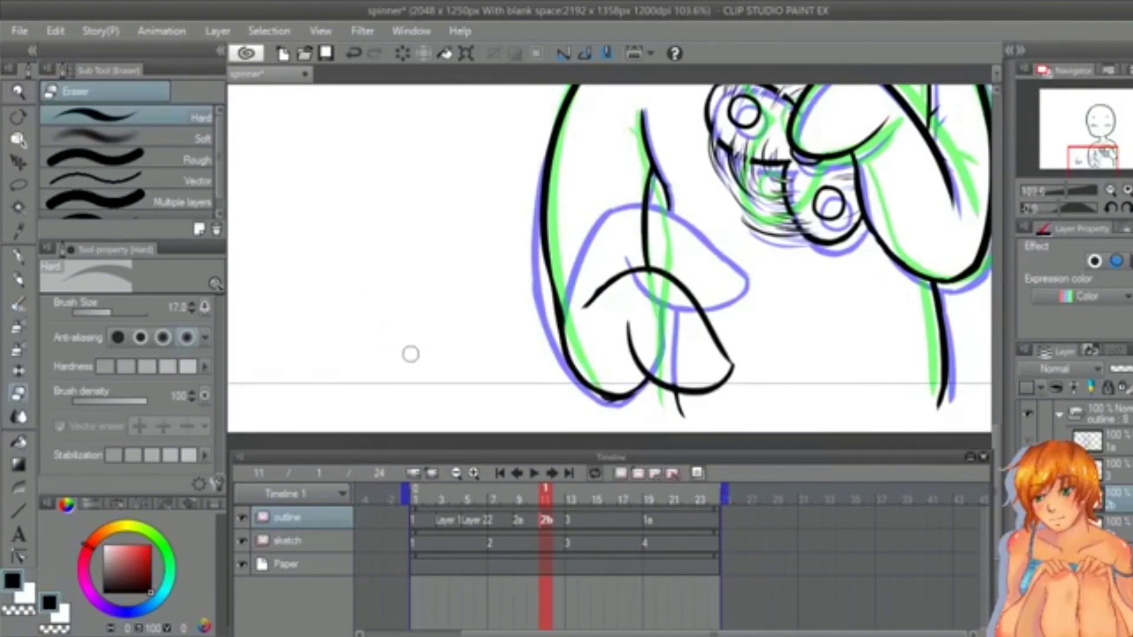
Step: Ink the torso line down to the lowered hand and its short continuation beneath, replacing the old stub there
left_click_drag(727, 635, 767, 636)
key("ctrl+space")
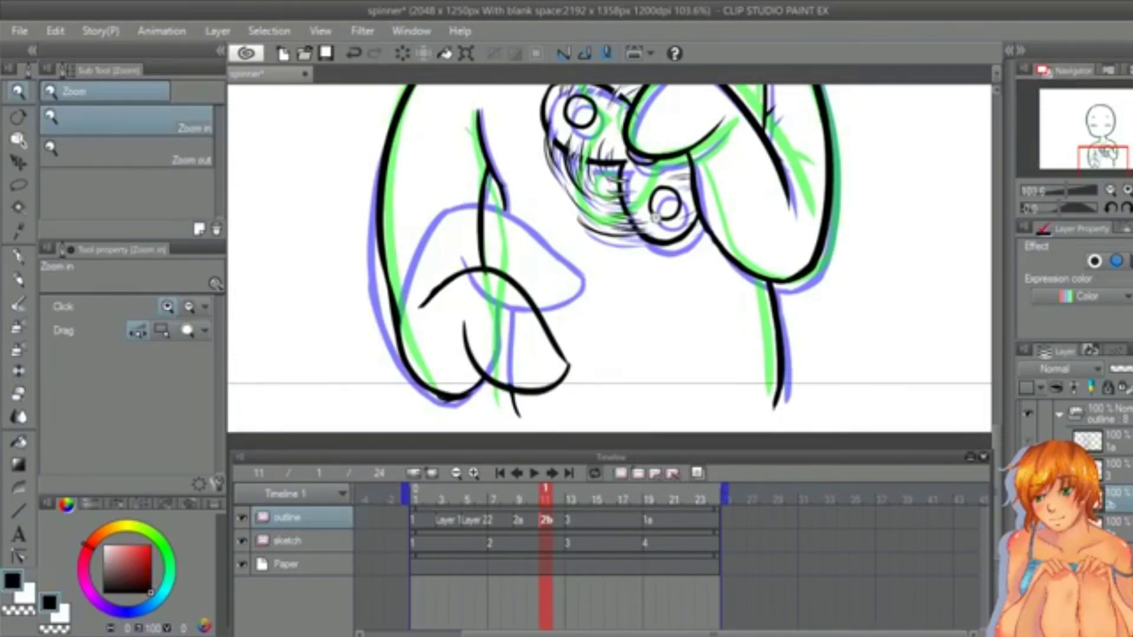
left_click_drag(656, 217, 599, 222)
key("p")
left_click_drag(538, 184, 541, 259)
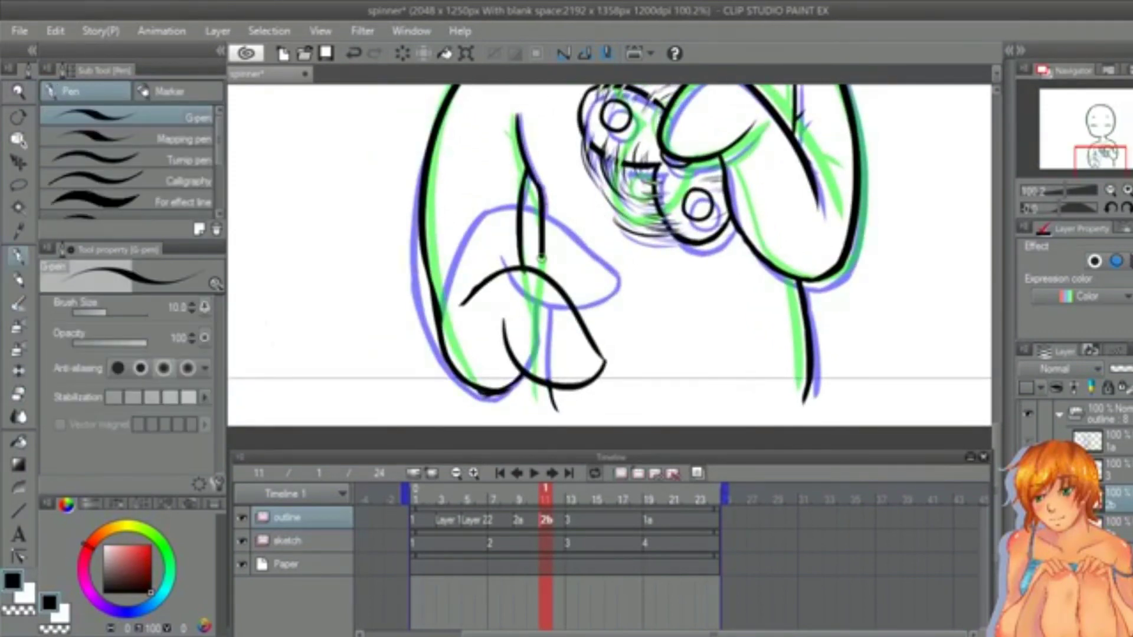
mouse_move(539, 381)
left_mouse_down()
mouse_move(546, 409)
mouse_move(546, 384)
left_mouse_up()
key("e")
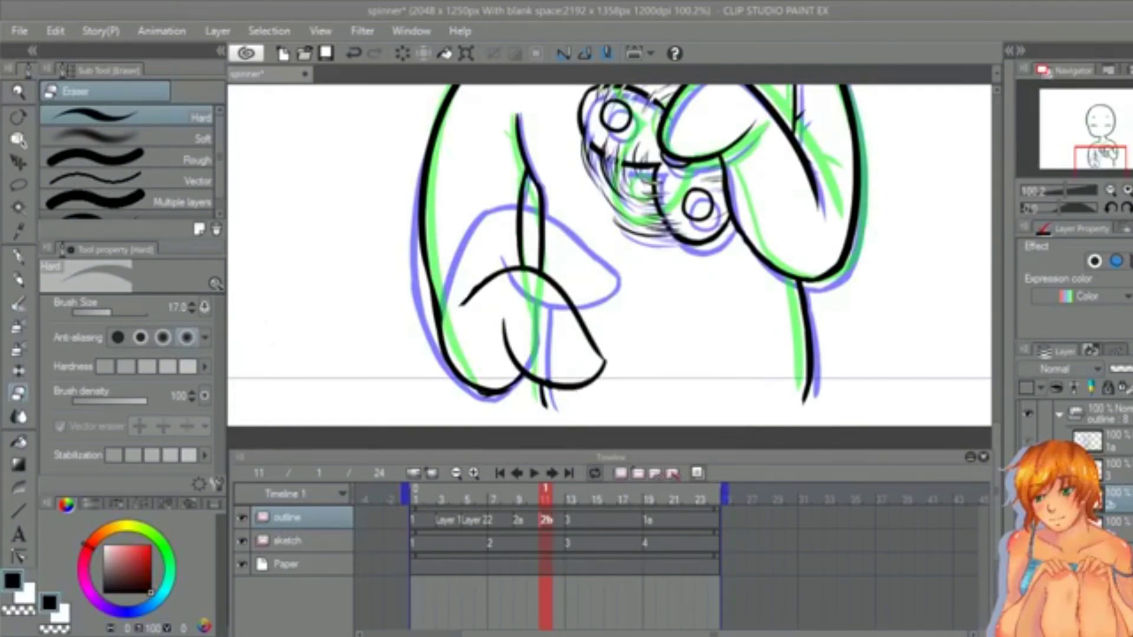
Step: Play back the animation to check the inked outline cels in motion, and stop it
left_click(19, 92)
left_click_drag(624, 219, 570, 219)
left_click_drag(998, 419, 998, 400)
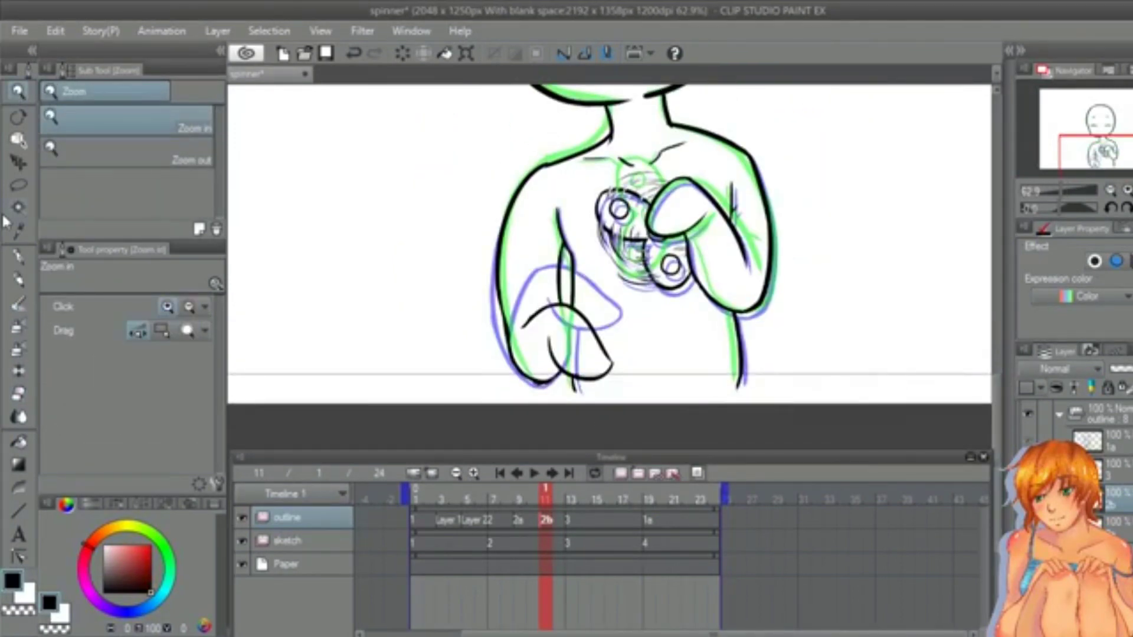
left_click_drag(626, 253, 575, 253)
left_click_drag(996, 393, 994, 361)
left_click(534, 474)
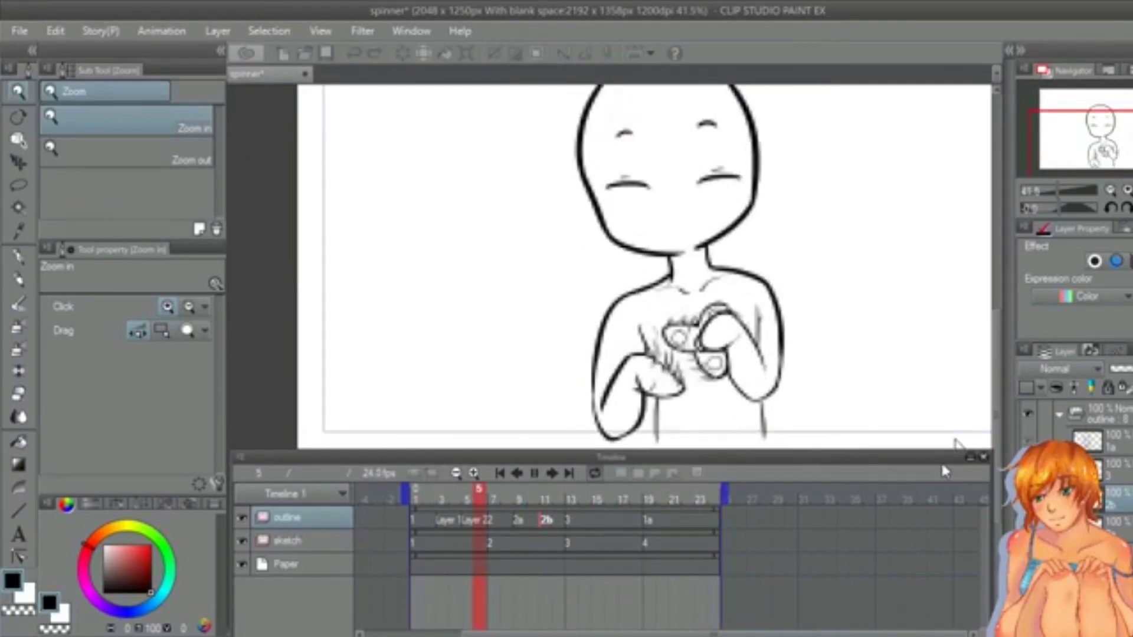
left_click(534, 473)
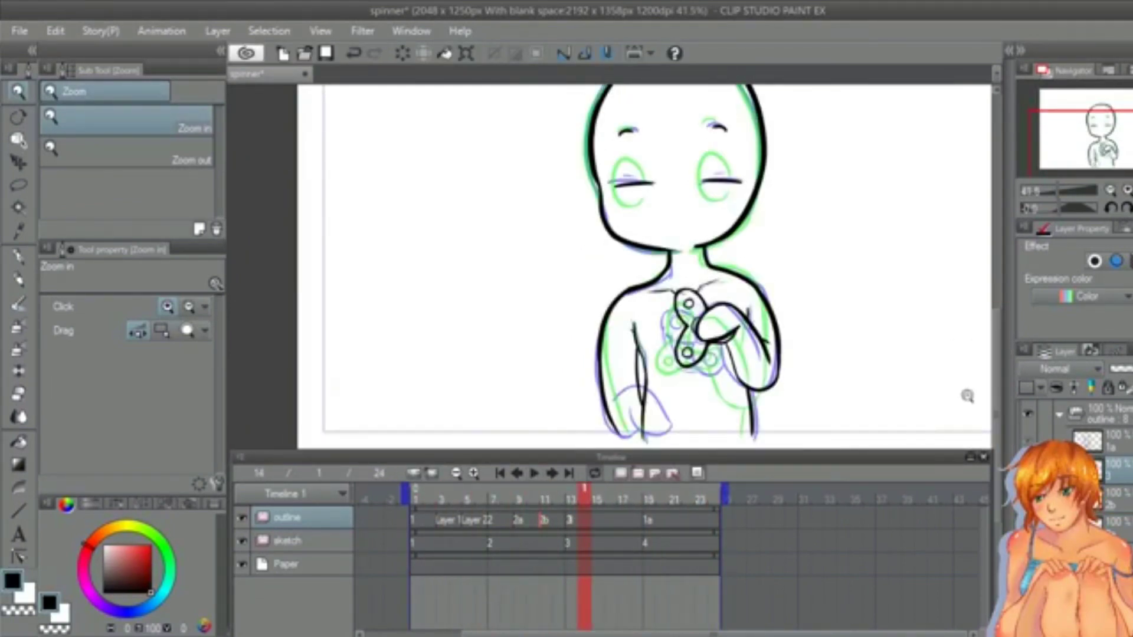
Step: Save the spinner animation file and switch back to the G-pen
mouse_move(995, 378)
left_mouse_down()
mouse_move(995, 356)
mouse_move(995, 394)
left_mouse_up()
left_click_drag(587, 253, 557, 254)
left_click_drag(996, 365, 996, 349)
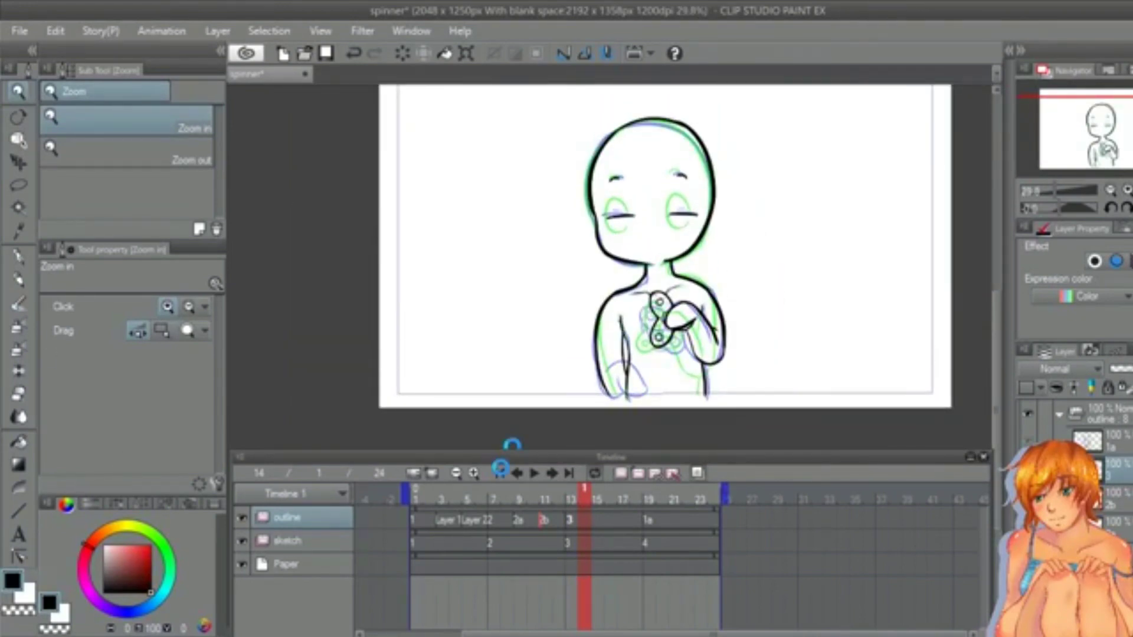
key("p")
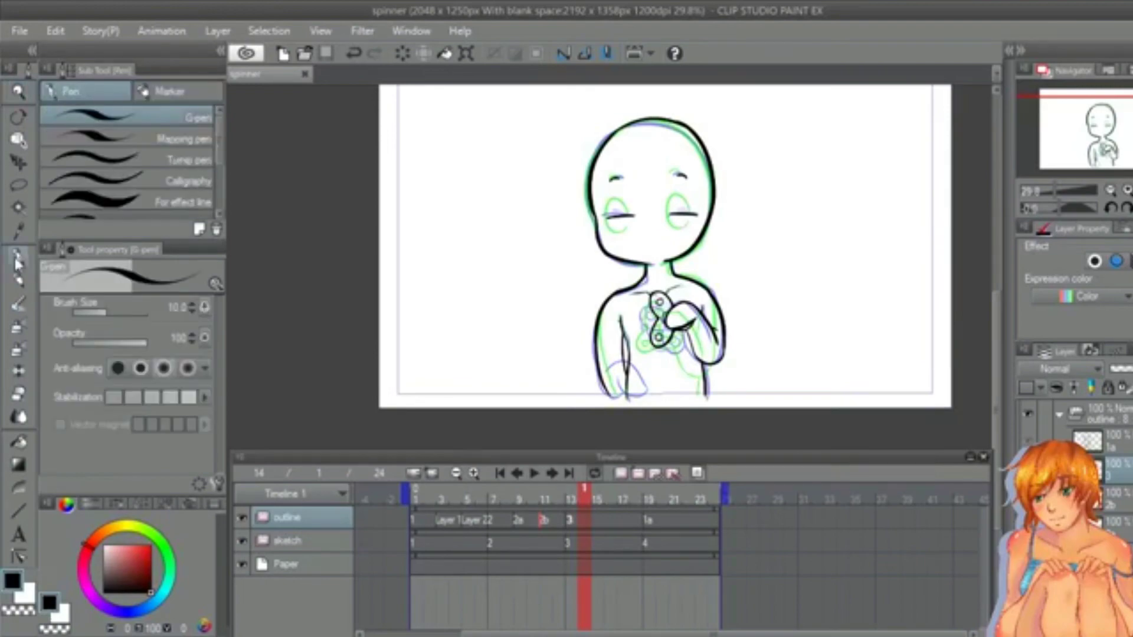